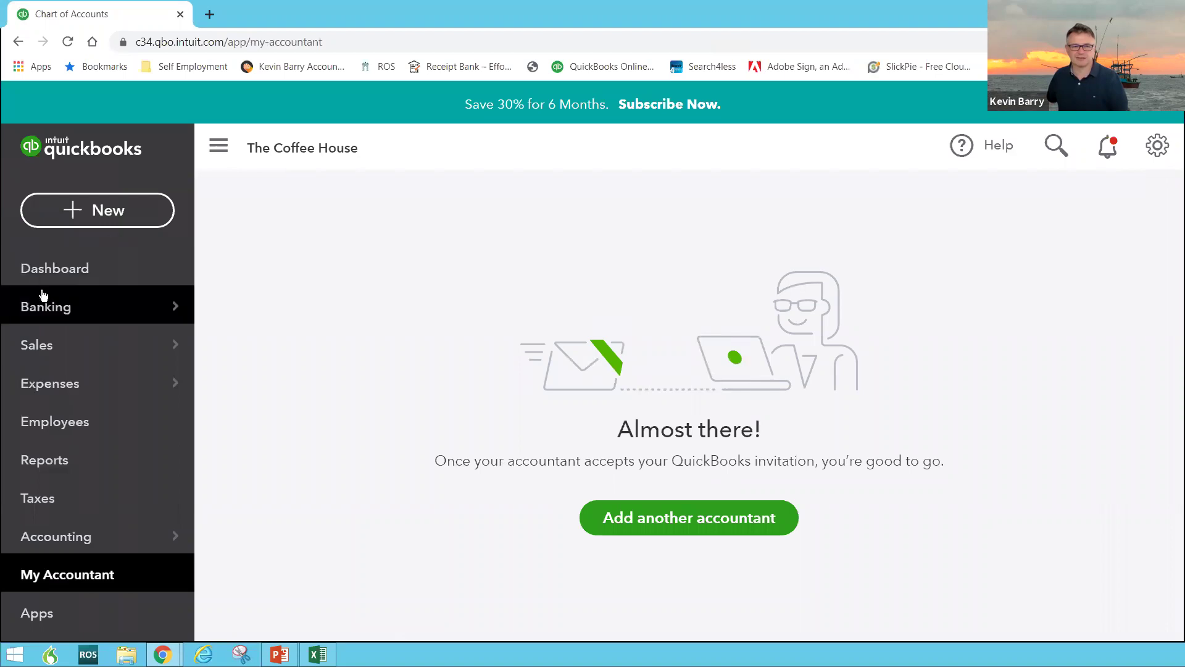
Return to The Coffee House dashboard and review its income, expense and sales cards
{"action": "left_click", "coordinate": [37, 274]}
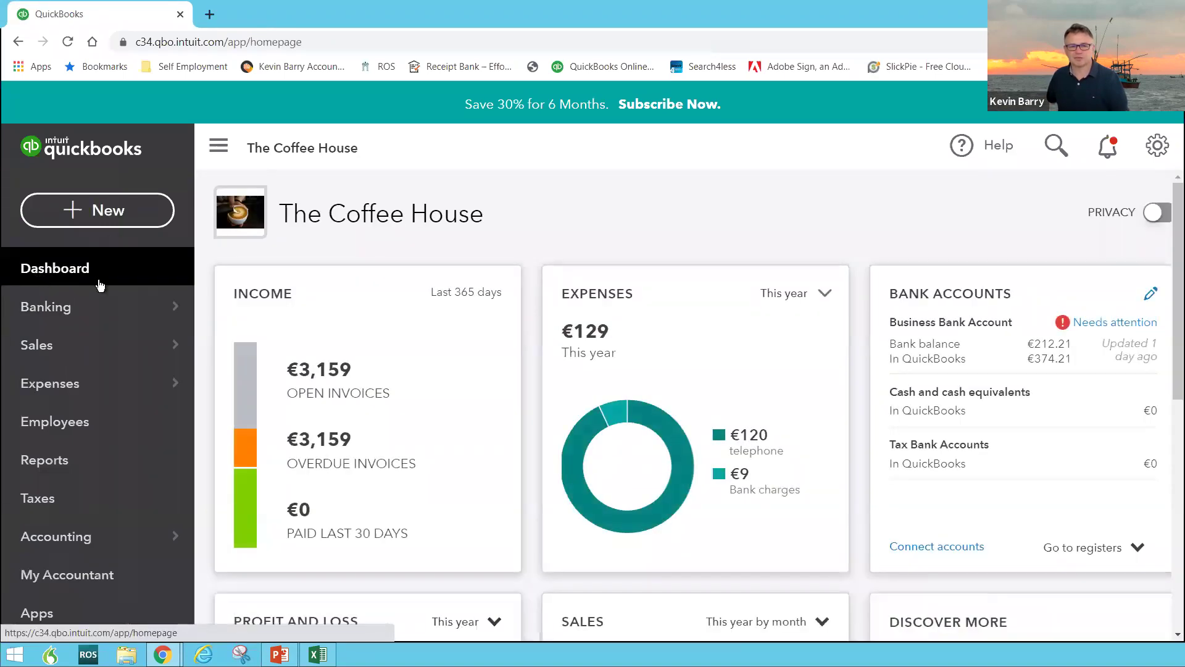
{"action": "scroll", "coordinate": [530, 320], "scroll_direction": "down", "scroll_amount": 3}
{"action": "scroll", "coordinate": [531, 320], "scroll_direction": "down", "scroll_amount": 4}
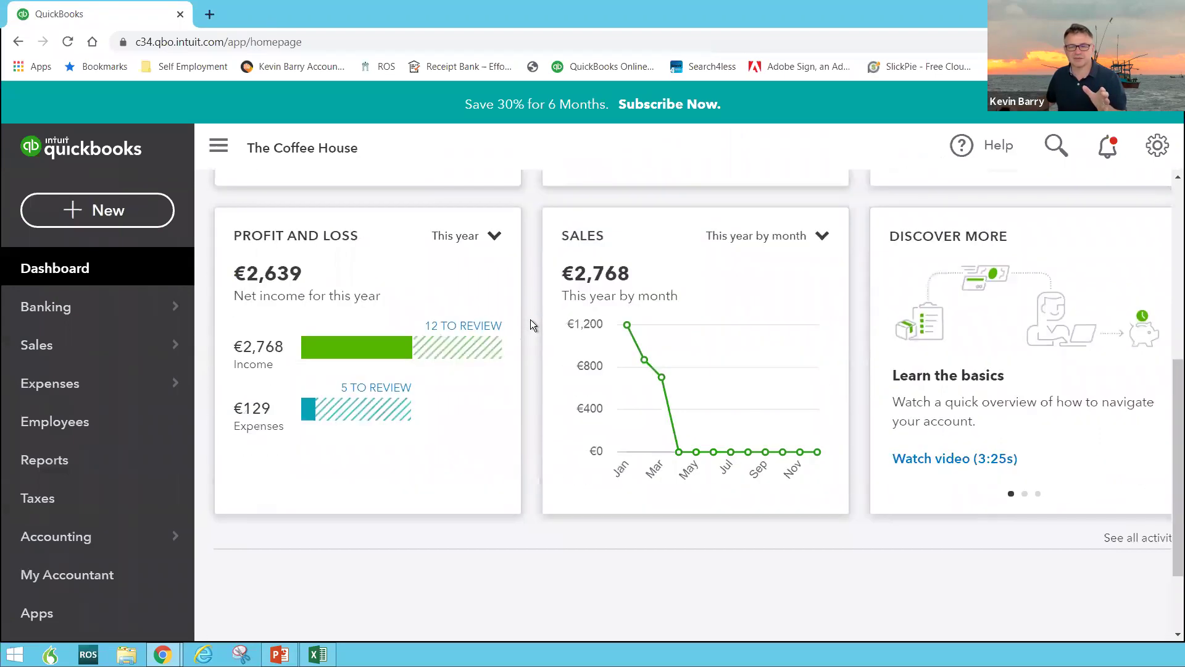
{"action": "scroll", "coordinate": [531, 320], "scroll_direction": "up", "scroll_amount": 8}
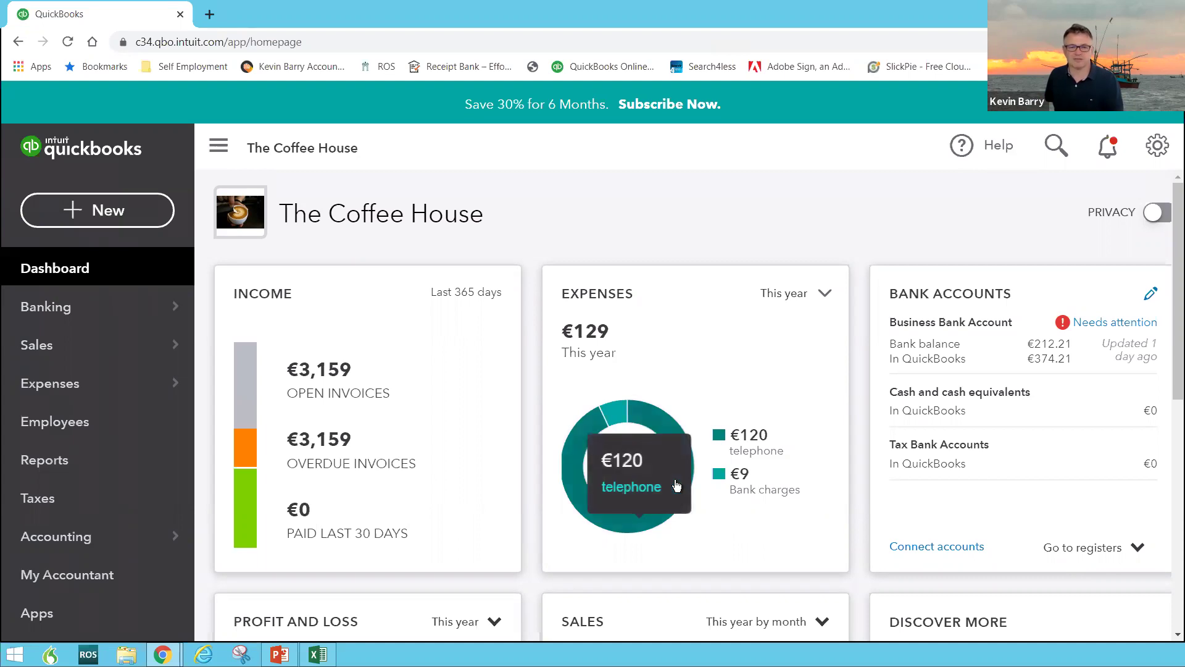
{"action": "scroll", "coordinate": [446, 516], "scroll_direction": "down", "scroll_amount": 1}
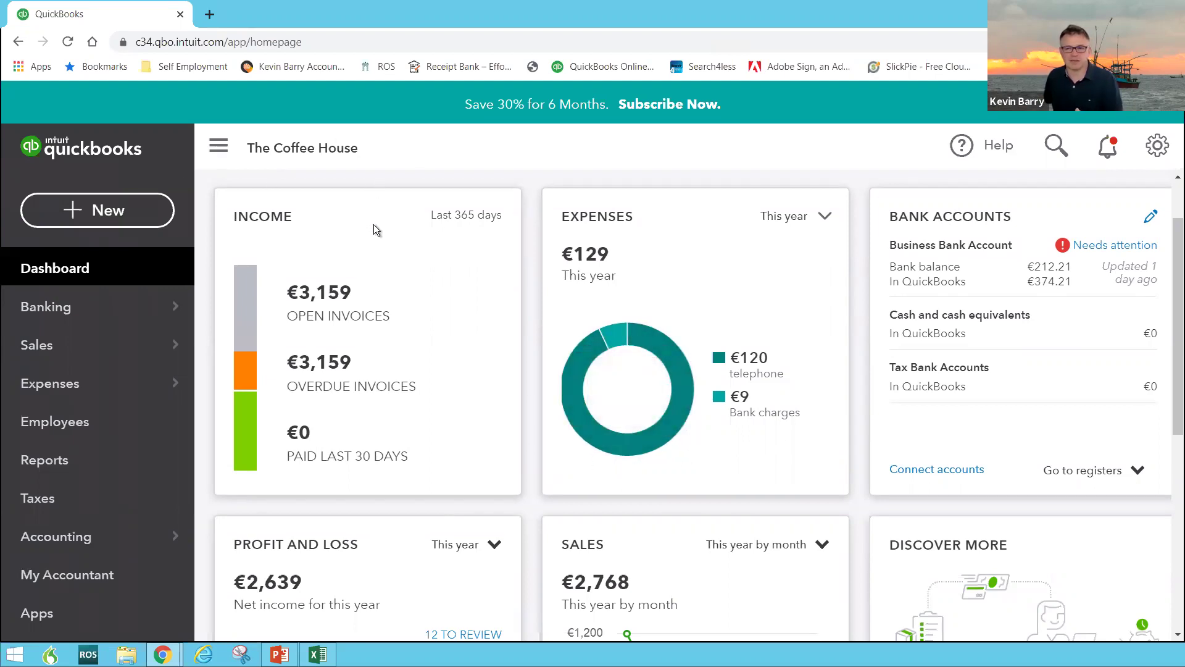
{"action": "scroll", "coordinate": [372, 228], "scroll_direction": "up", "scroll_amount": 1}
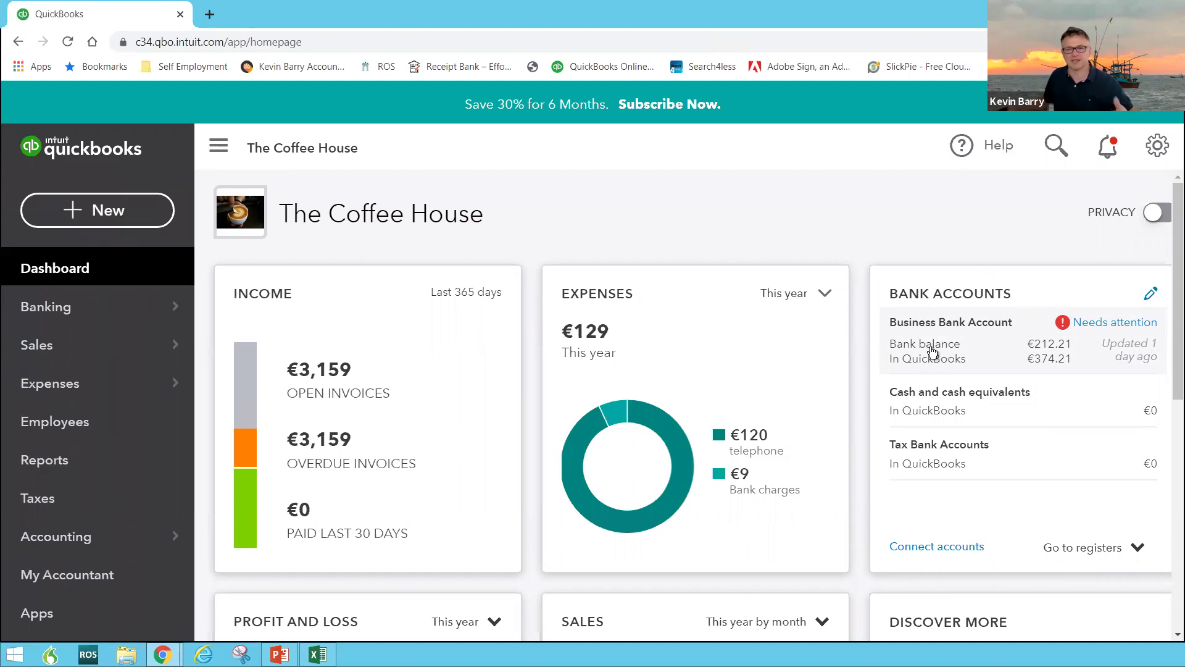
{"action": "scroll", "coordinate": [935, 410], "scroll_direction": "down", "scroll_amount": 3}
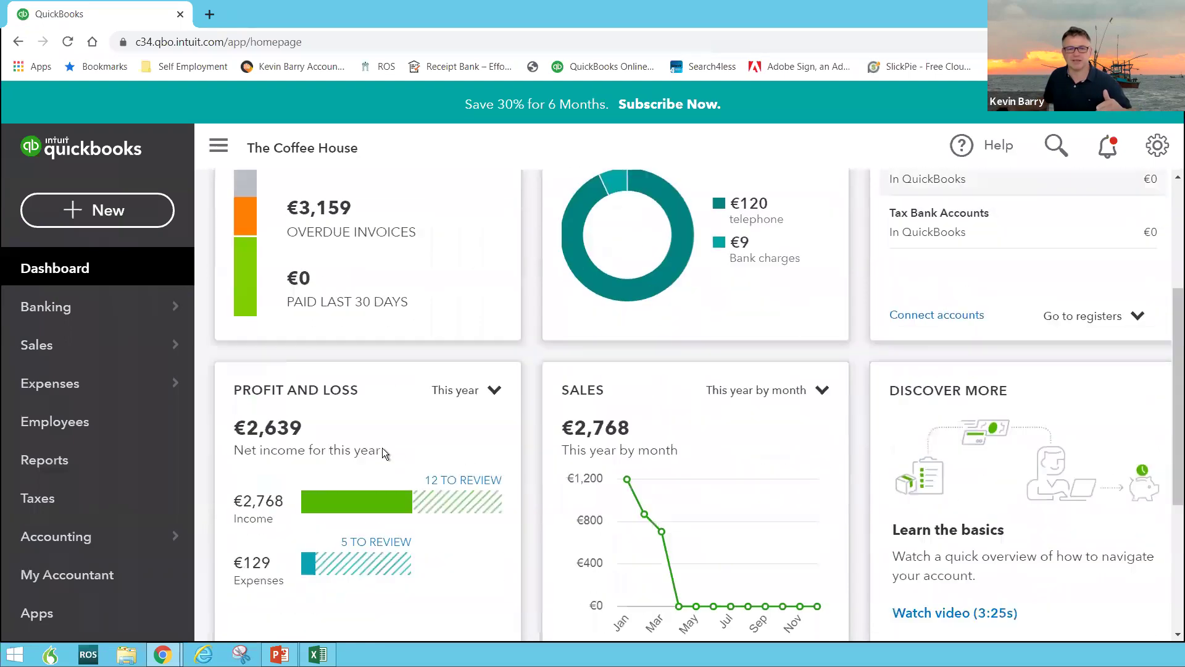
{"action": "scroll", "coordinate": [370, 449], "scroll_direction": "down", "scroll_amount": 1}
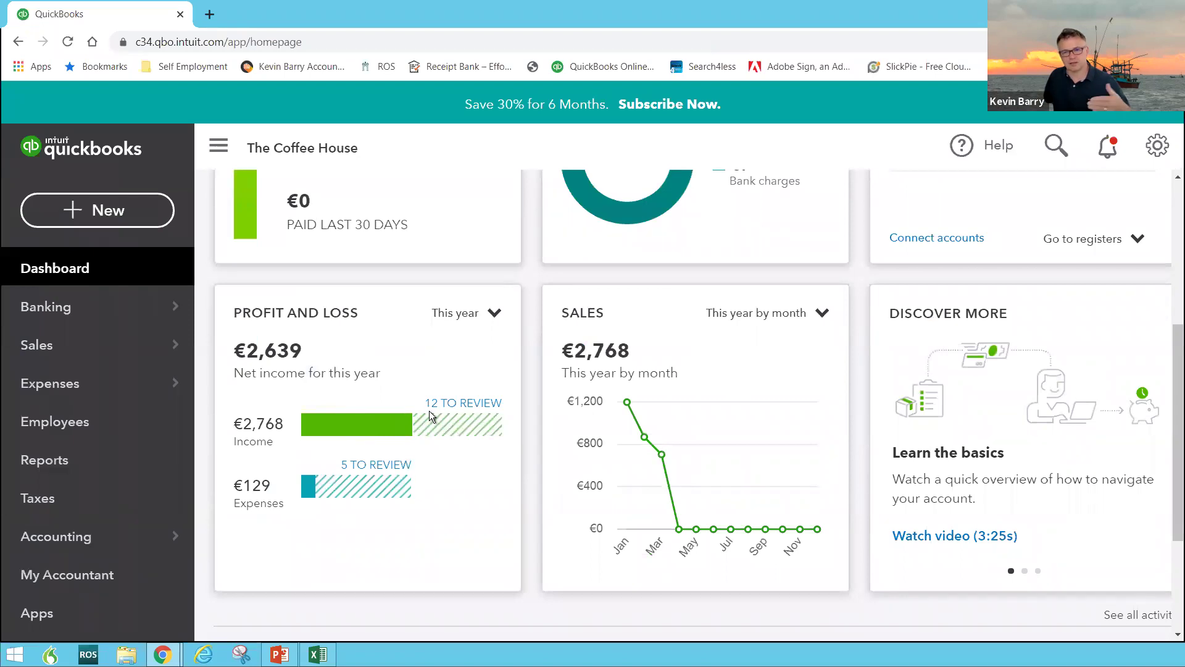
{"action": "scroll", "coordinate": [488, 383], "scroll_direction": "down", "scroll_amount": 1}
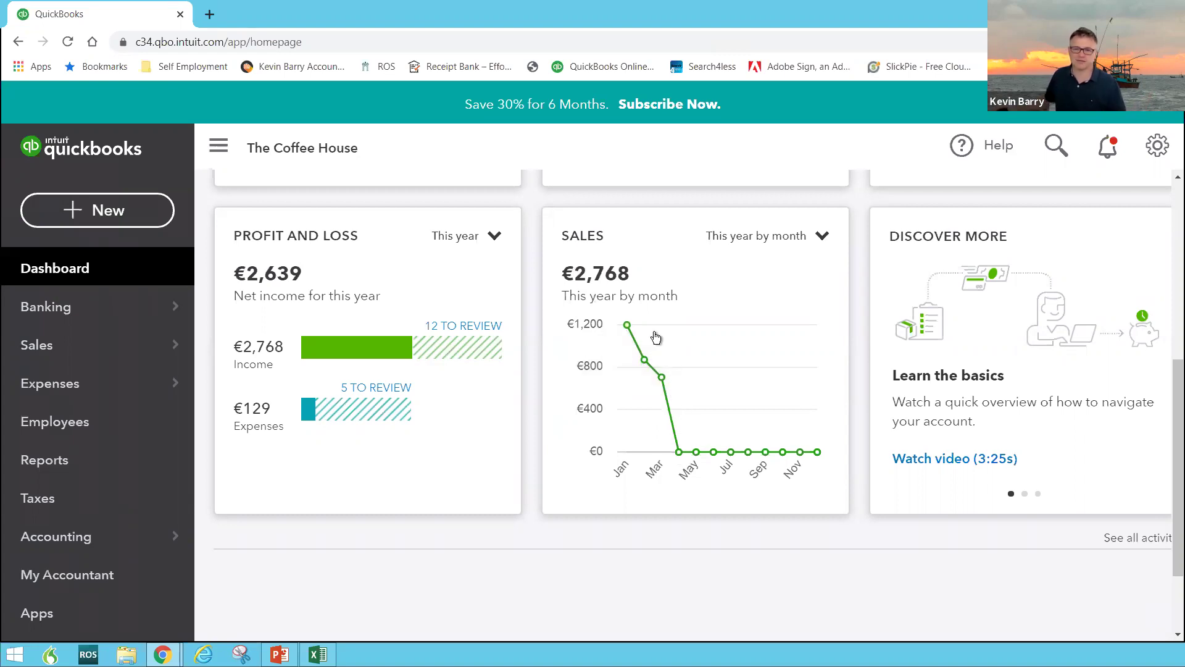
Bring up the + New list of transaction types
{"action": "scroll", "coordinate": [656, 336], "scroll_direction": "down", "scroll_amount": 1}
{"action": "scroll", "coordinate": [654, 335], "scroll_direction": "up", "scroll_amount": 7}
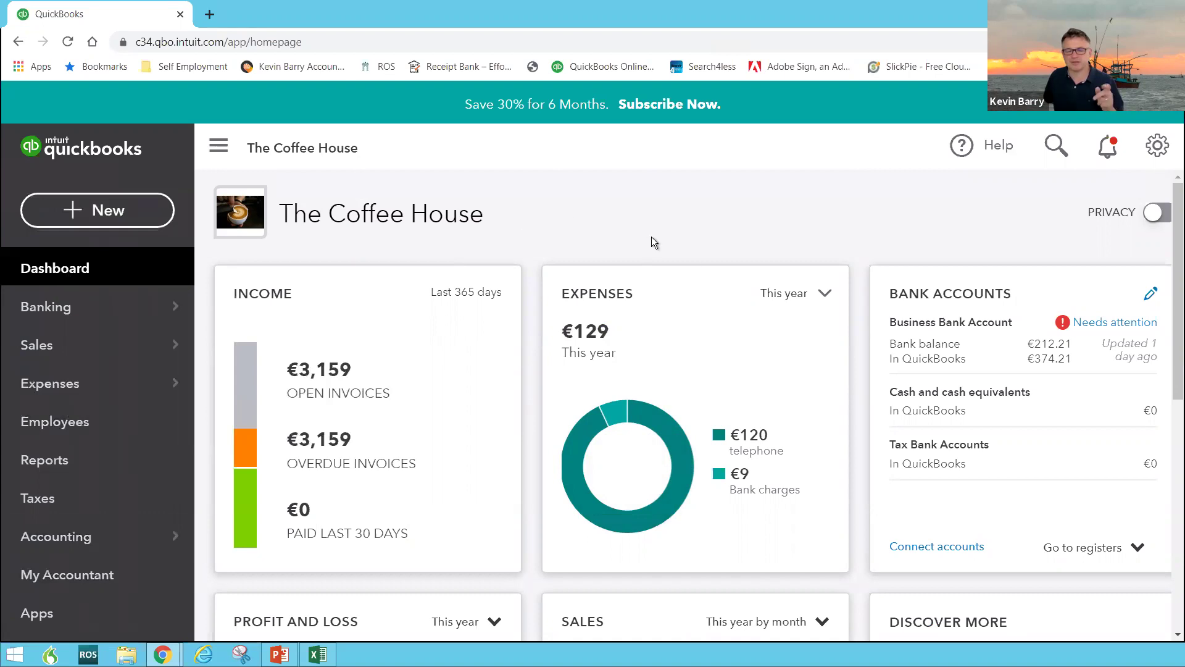
{"action": "left_click", "coordinate": [76, 212]}
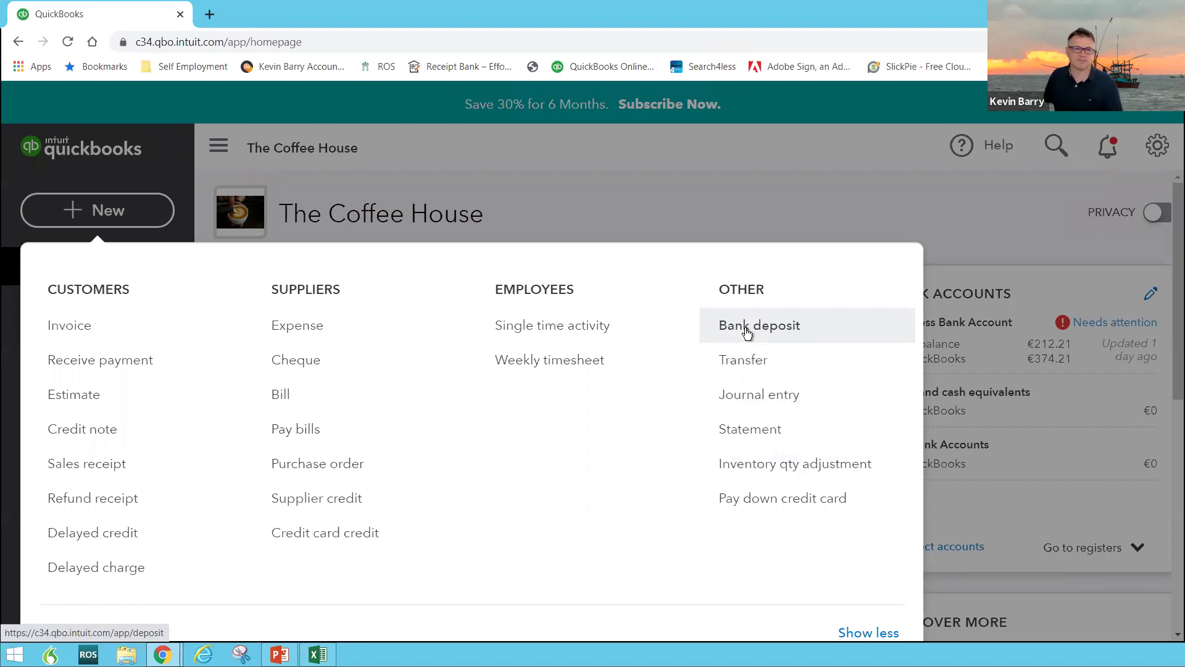
Close the + New transaction list so only the dashboard figures remain
{"action": "left_click", "coordinate": [68, 224]}
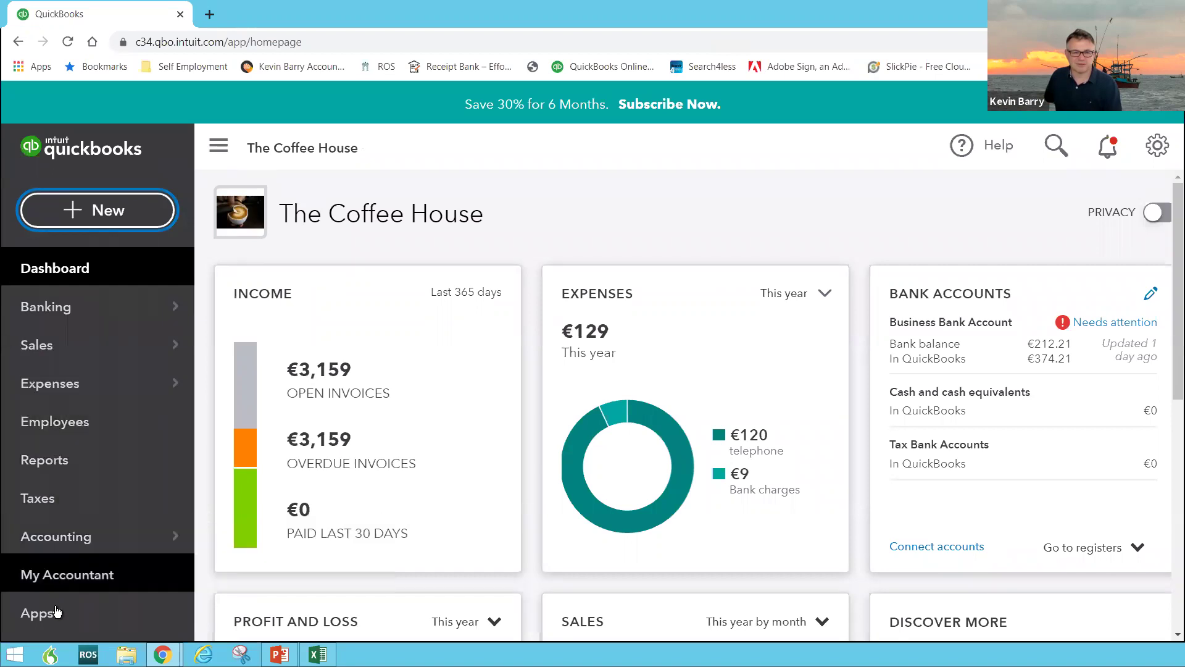
Look over the VAT summary on the Taxes page
{"action": "left_click", "coordinate": [43, 502]}
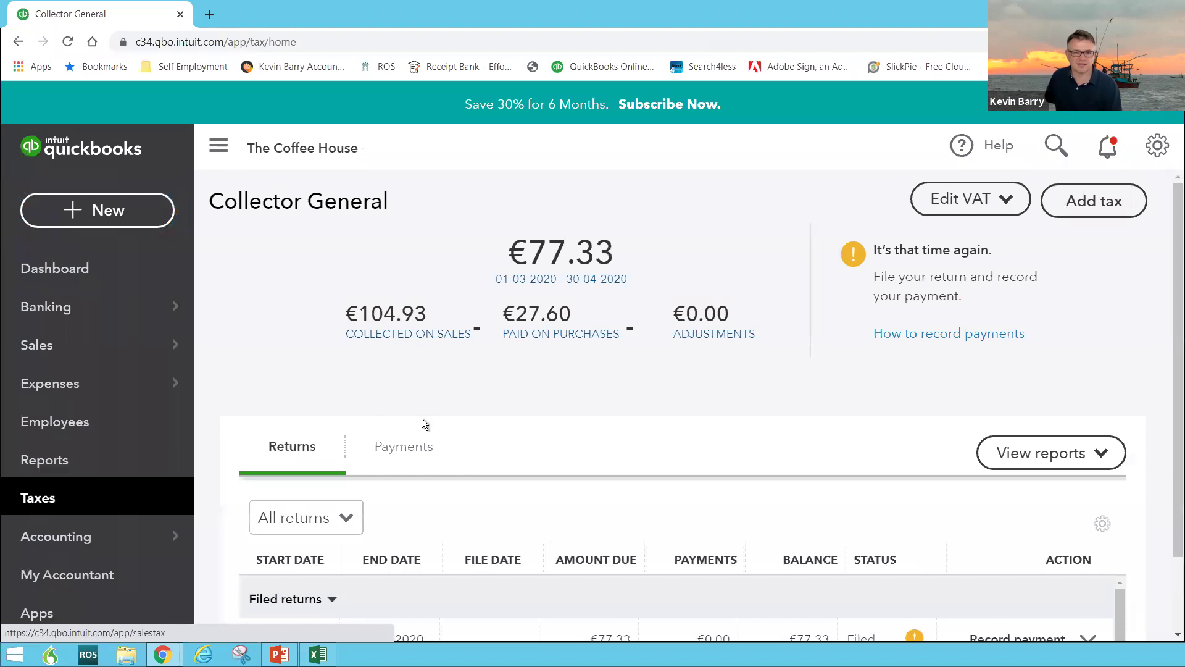
{"action": "scroll", "coordinate": [424, 420], "scroll_direction": "down", "scroll_amount": 2}
{"action": "scroll", "coordinate": [430, 427], "scroll_direction": "up", "scroll_amount": 2}
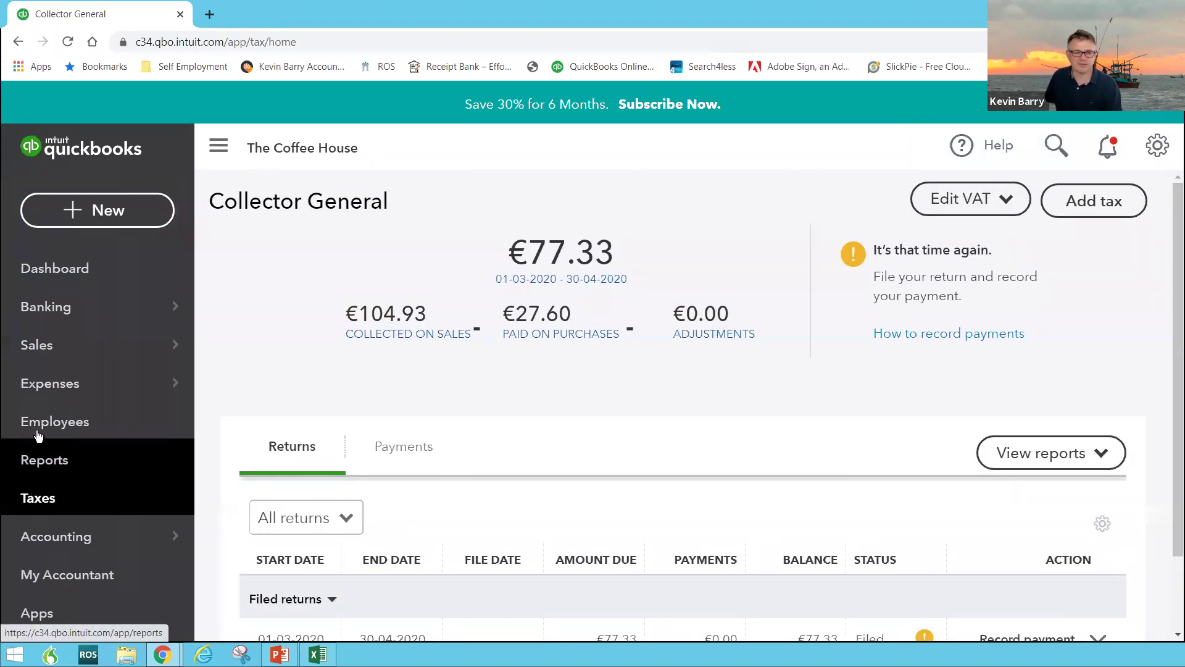
Open the Chart of Accounts and scroll to the liability accounts, VAT Payable and VAT Suspense
{"action": "left_click", "coordinate": [56, 540]}
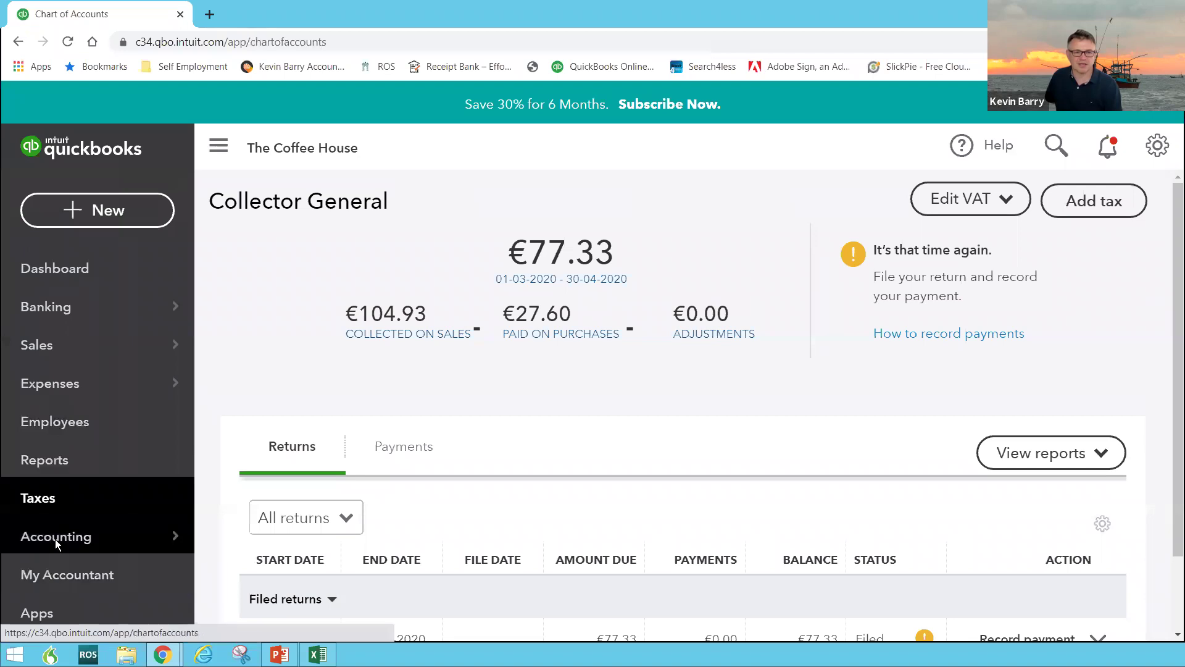
{"action": "scroll", "coordinate": [346, 524], "scroll_direction": "down", "scroll_amount": 5}
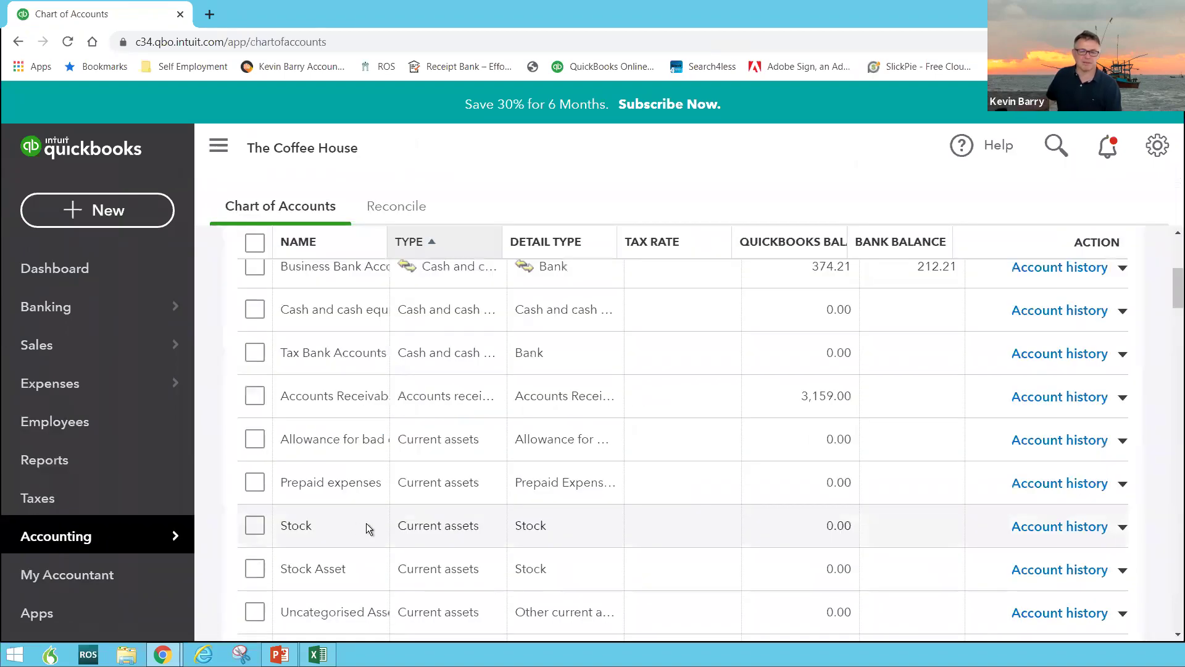
{"action": "scroll", "coordinate": [546, 550], "scroll_direction": "down", "scroll_amount": 4}
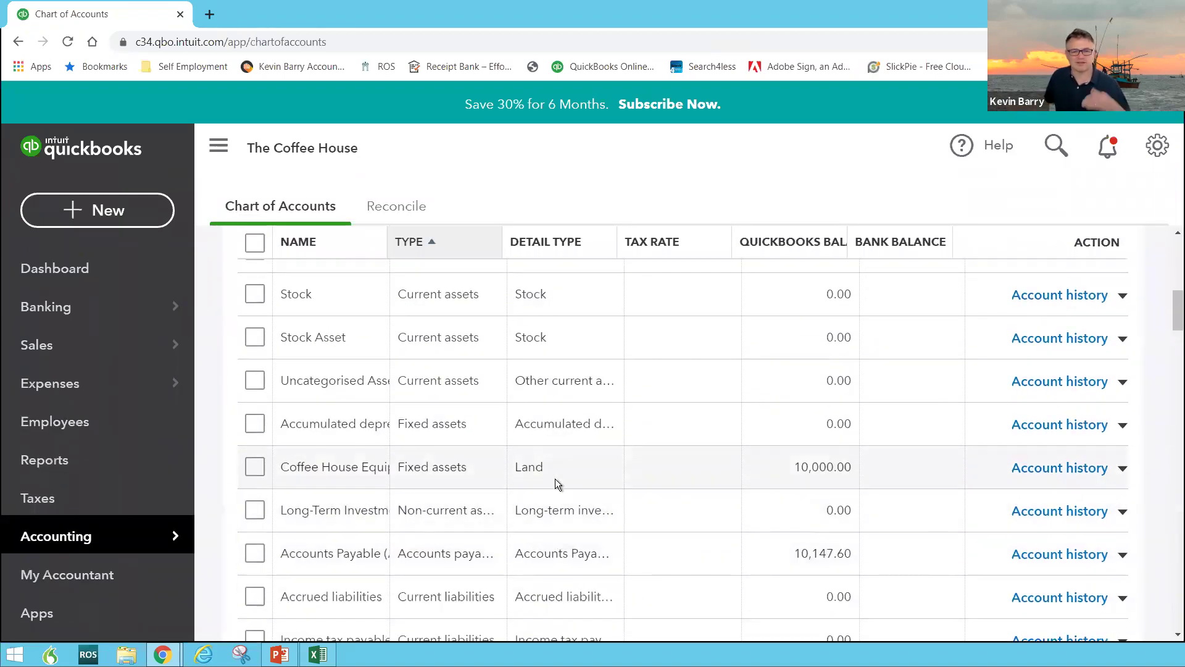
{"action": "scroll", "coordinate": [554, 479], "scroll_direction": "down", "scroll_amount": 6}
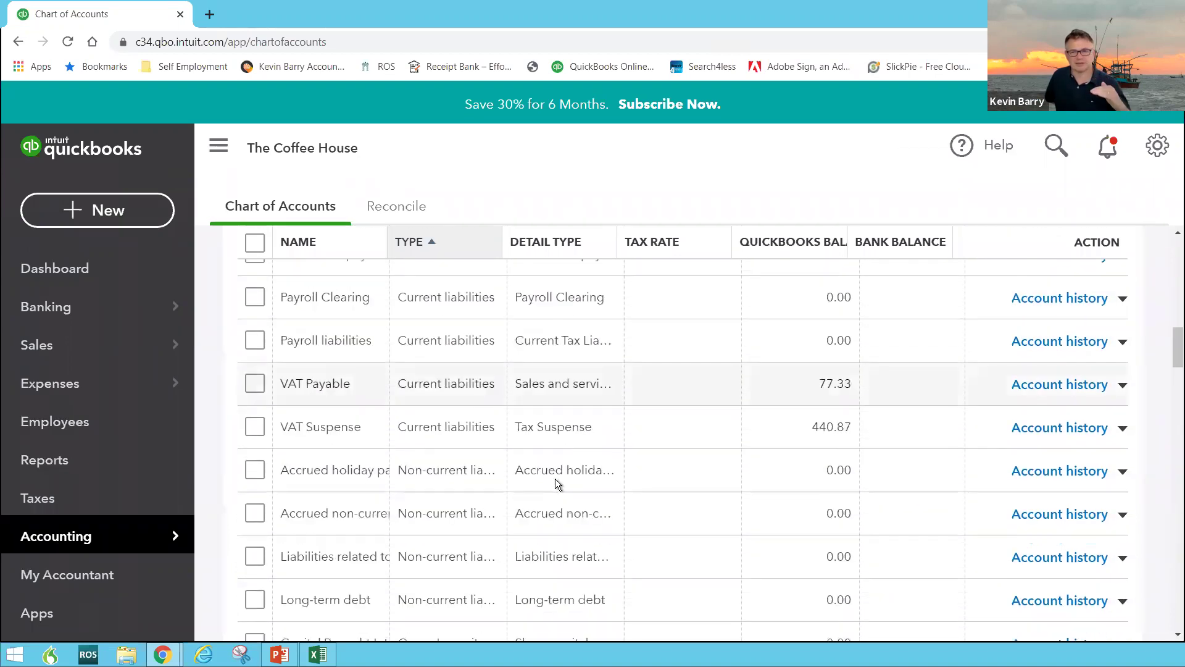
{"action": "scroll", "coordinate": [554, 479], "scroll_direction": "down", "scroll_amount": 1}
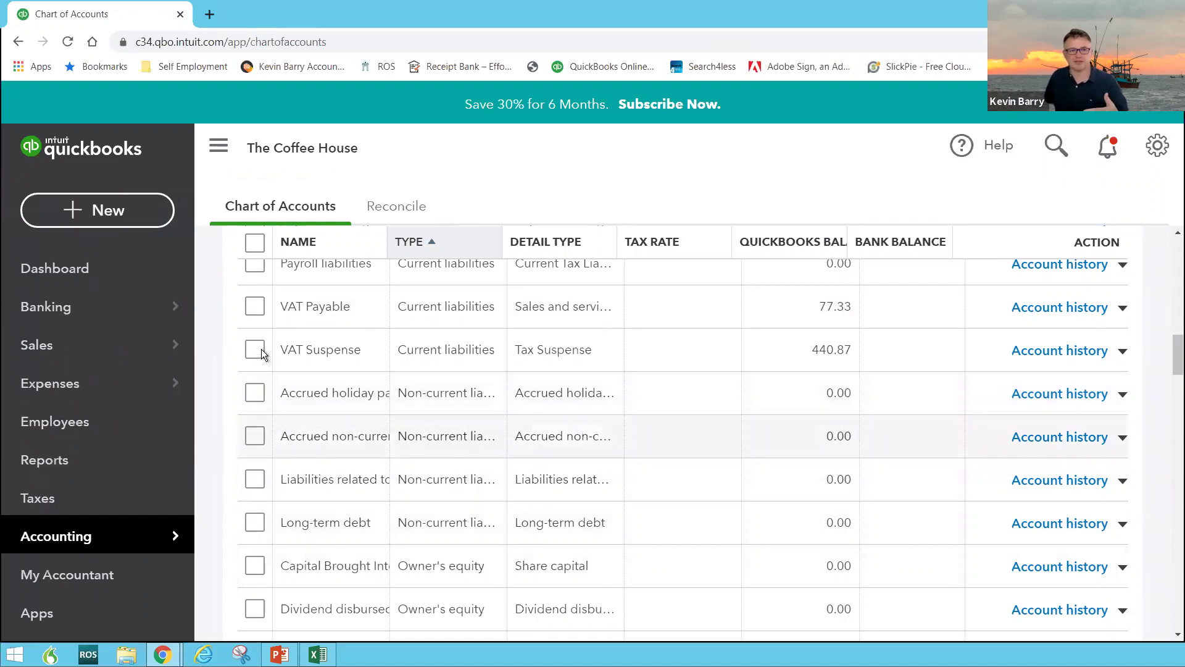
Make the Accrued holiday pay account inactive and confirm it
{"action": "left_click", "coordinate": [256, 394]}
{"action": "scroll", "coordinate": [331, 293], "scroll_direction": "up", "scroll_amount": 6}
{"action": "scroll", "coordinate": [331, 291], "scroll_direction": "down", "scroll_amount": 7}
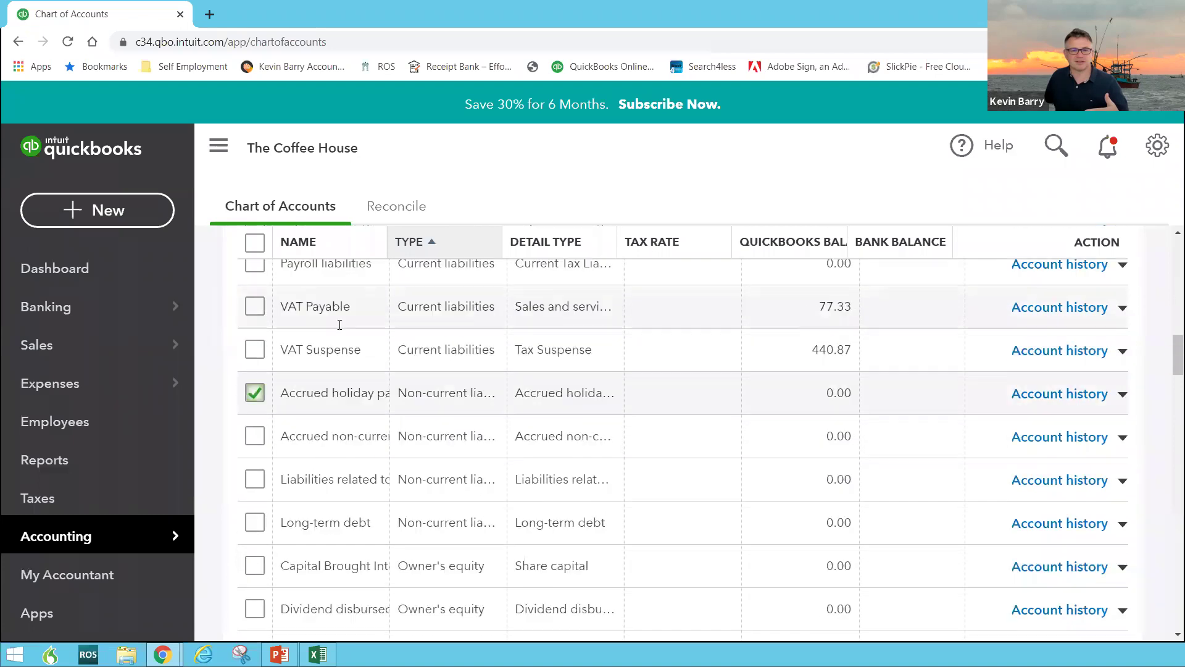
{"action": "left_click", "coordinate": [1123, 317]}
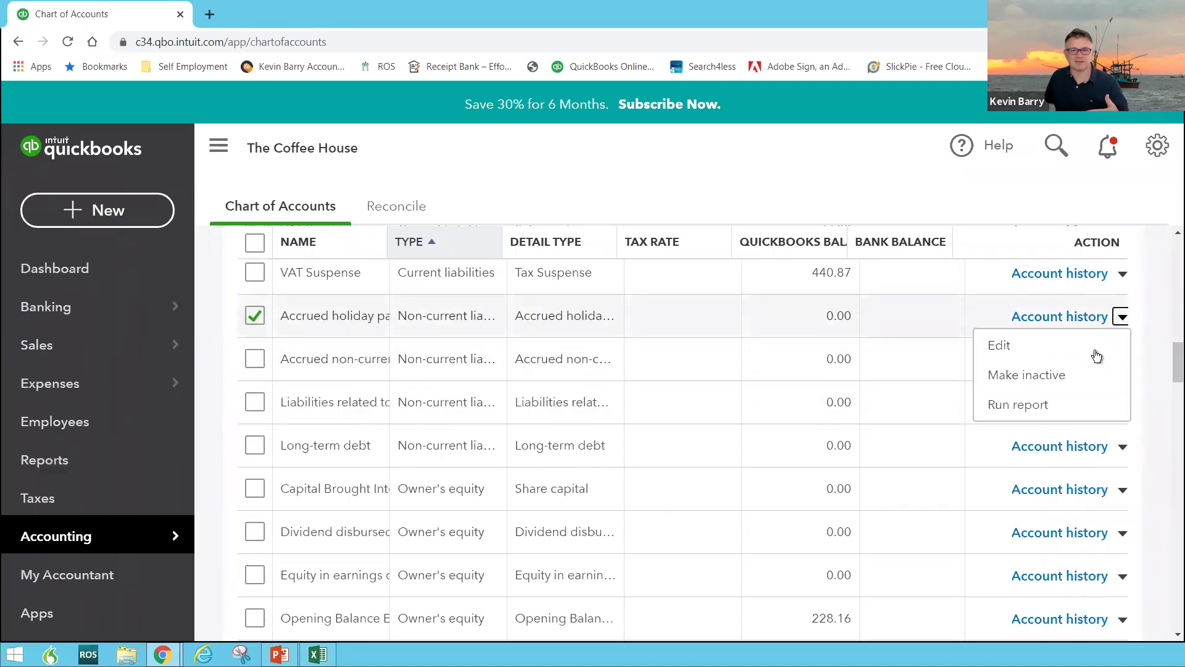
{"action": "left_click", "coordinate": [997, 378]}
{"action": "left_click", "coordinate": [714, 390]}
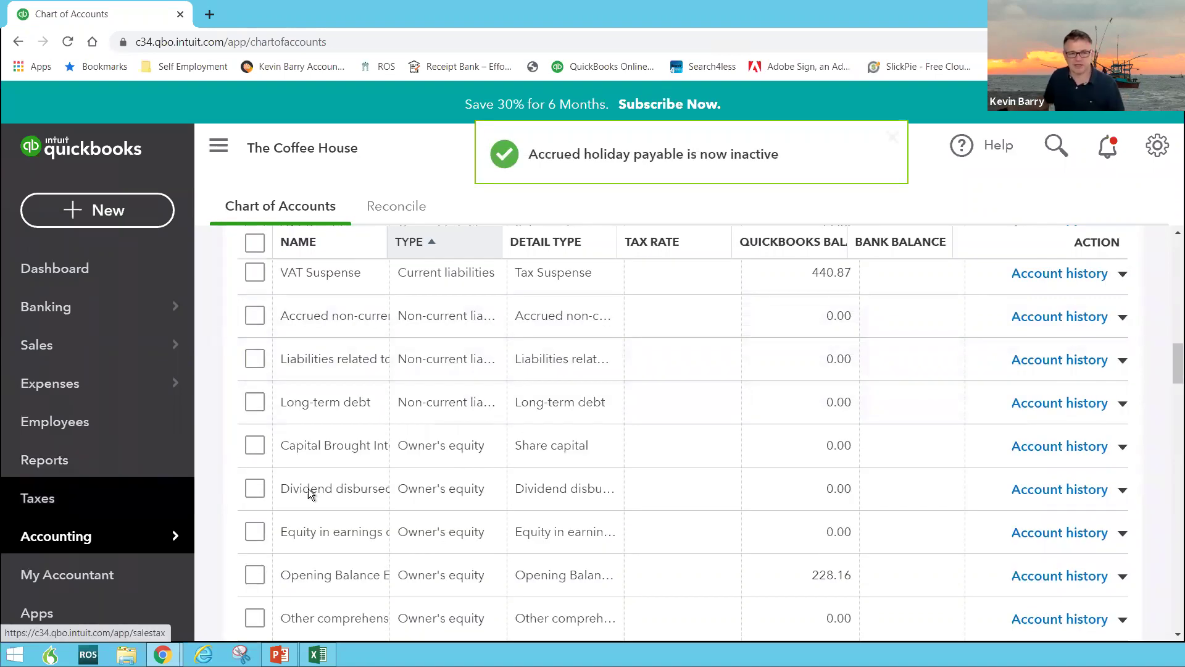
Go to the My Accountant page
{"action": "scroll", "coordinate": [278, 494], "scroll_direction": "down", "scroll_amount": 1}
{"action": "mouse_move", "coordinate": [125, 544]}
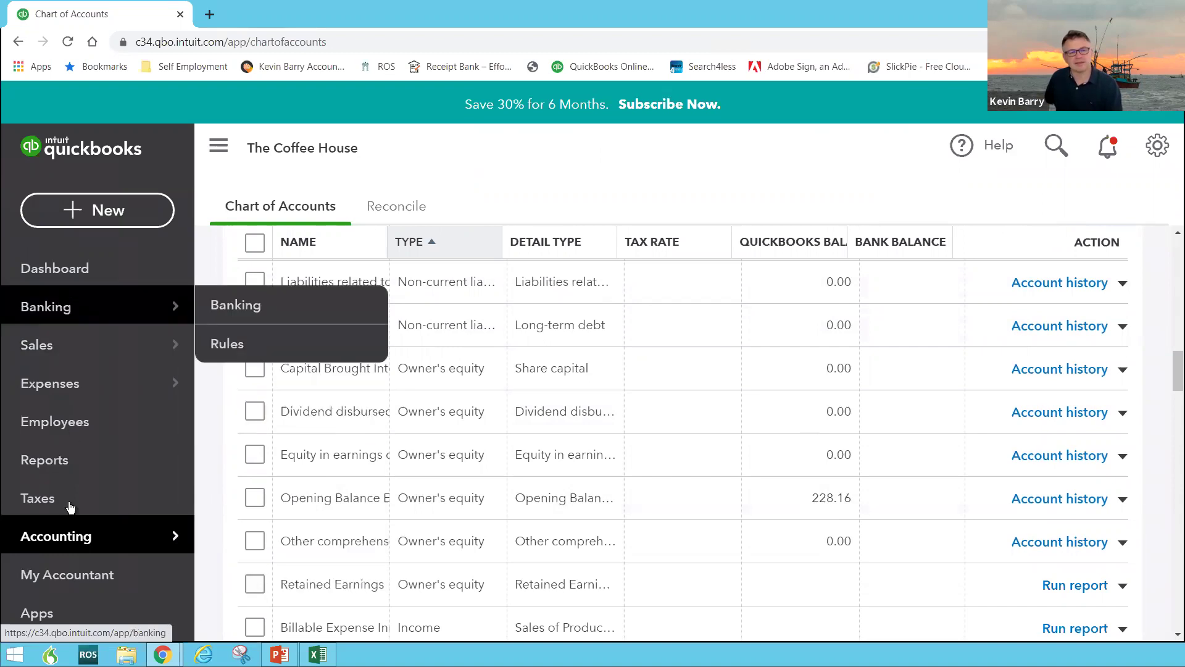
{"action": "left_click", "coordinate": [76, 582]}
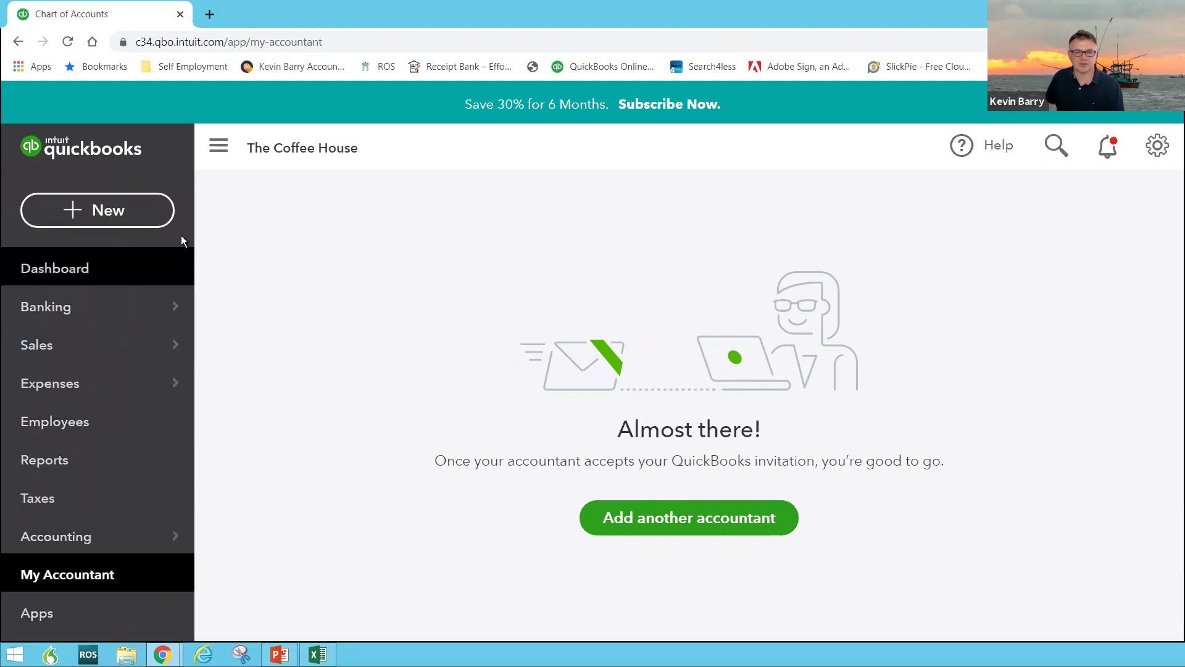
Return to The Coffee House dashboard and look over its figures
{"action": "left_click", "coordinate": [81, 272]}
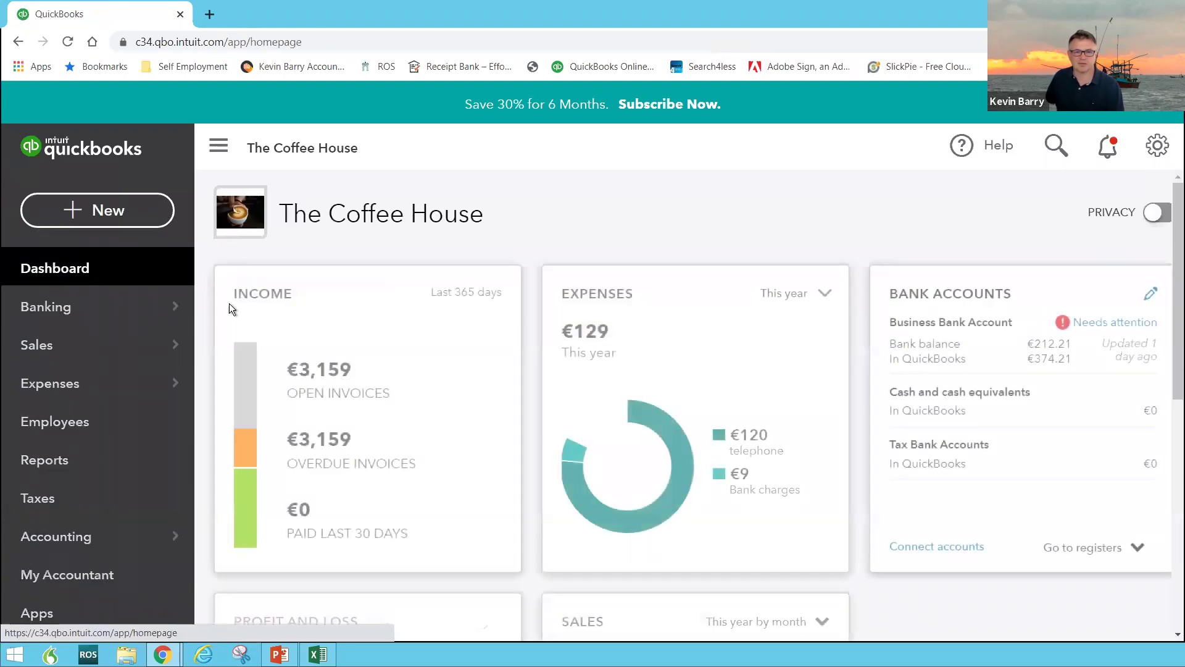
{"action": "scroll", "coordinate": [268, 314], "scroll_direction": "down", "scroll_amount": 7}
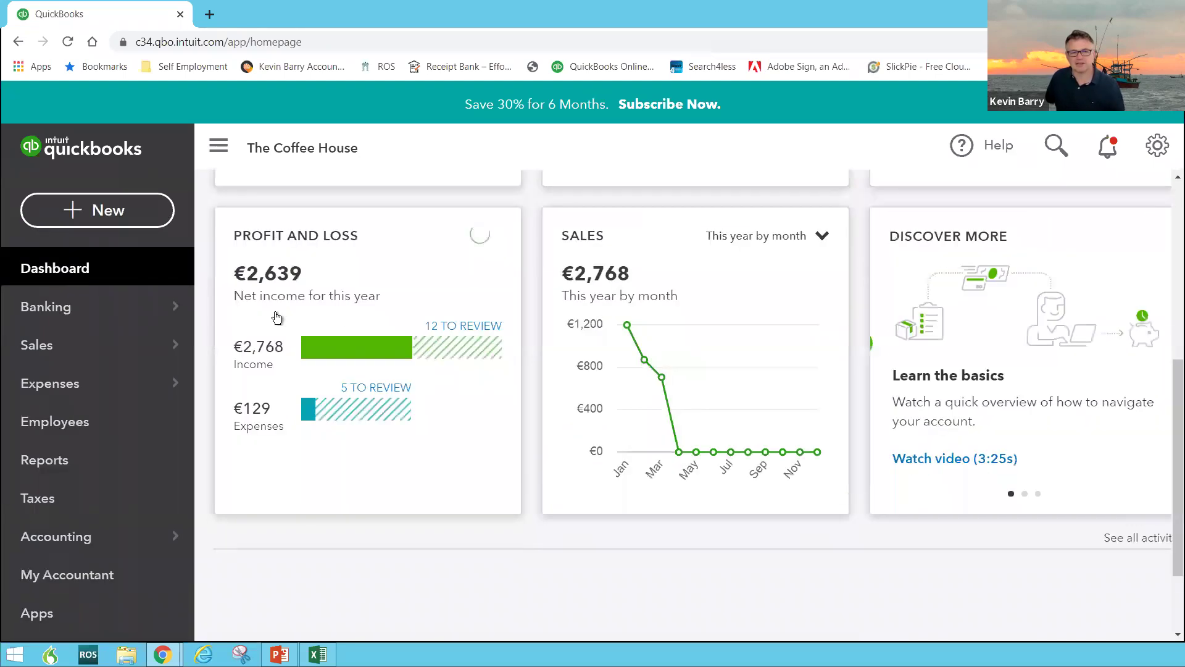
{"action": "scroll", "coordinate": [525, 394], "scroll_direction": "up", "scroll_amount": 3}
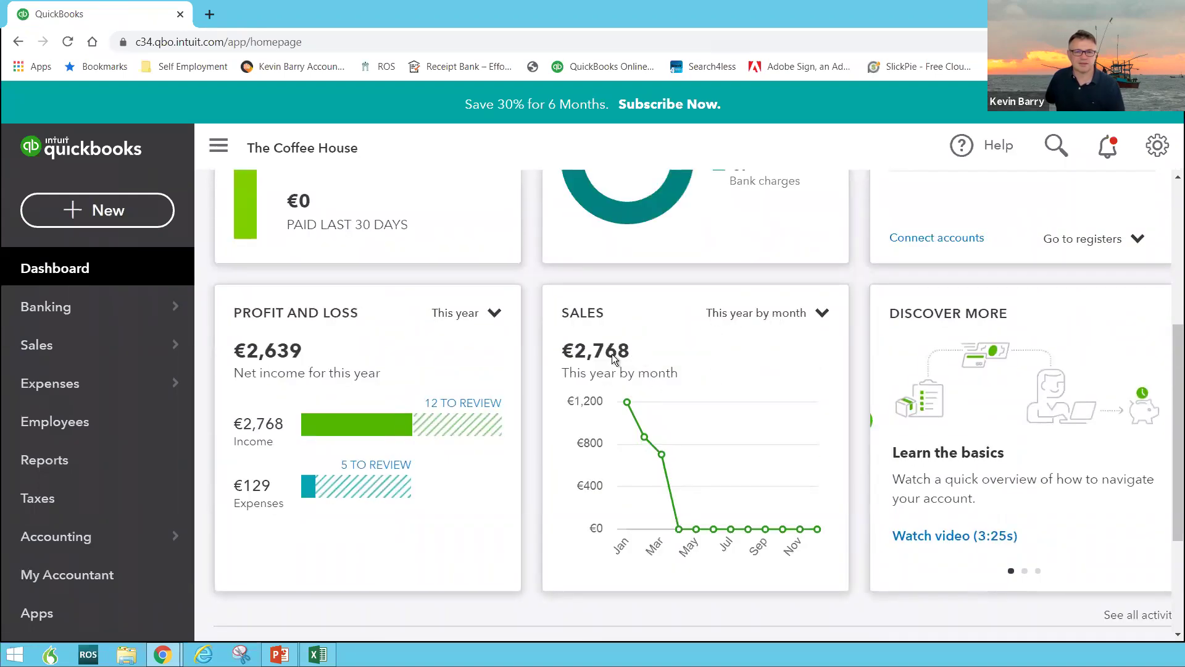
{"action": "scroll", "coordinate": [610, 350], "scroll_direction": "up", "scroll_amount": 3}
{"action": "scroll", "coordinate": [610, 350], "scroll_direction": "down", "scroll_amount": 1}
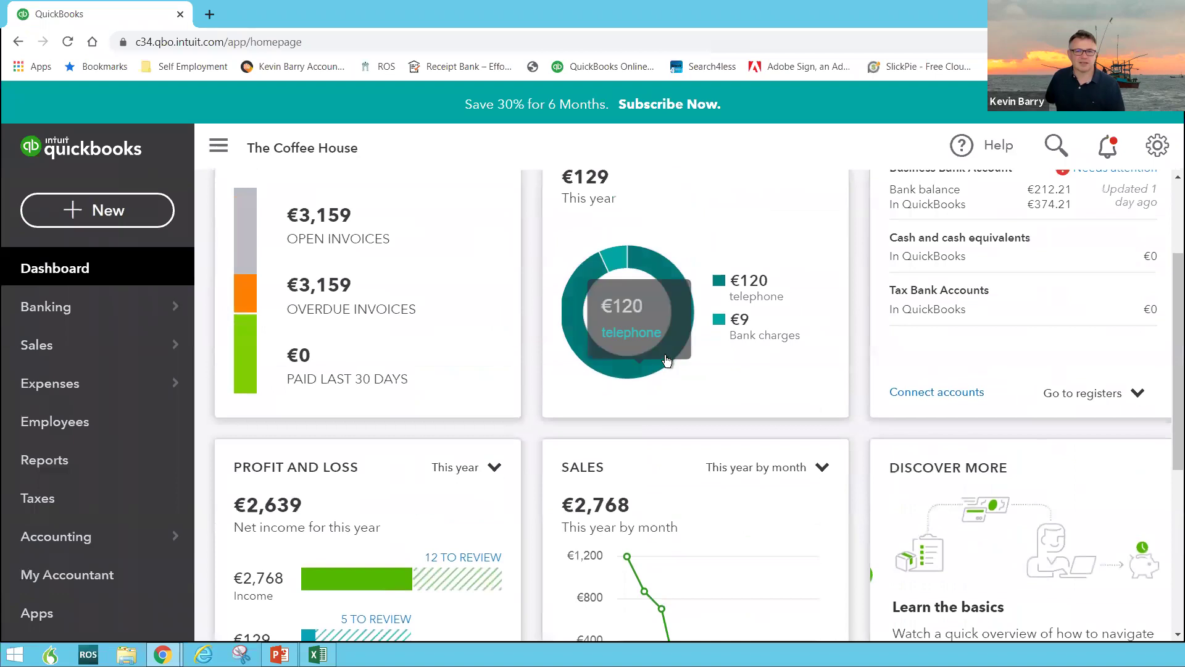
List the three overdue open invoices totalling €3,159, then go back to the dashboard
{"action": "left_click", "coordinate": [252, 235]}
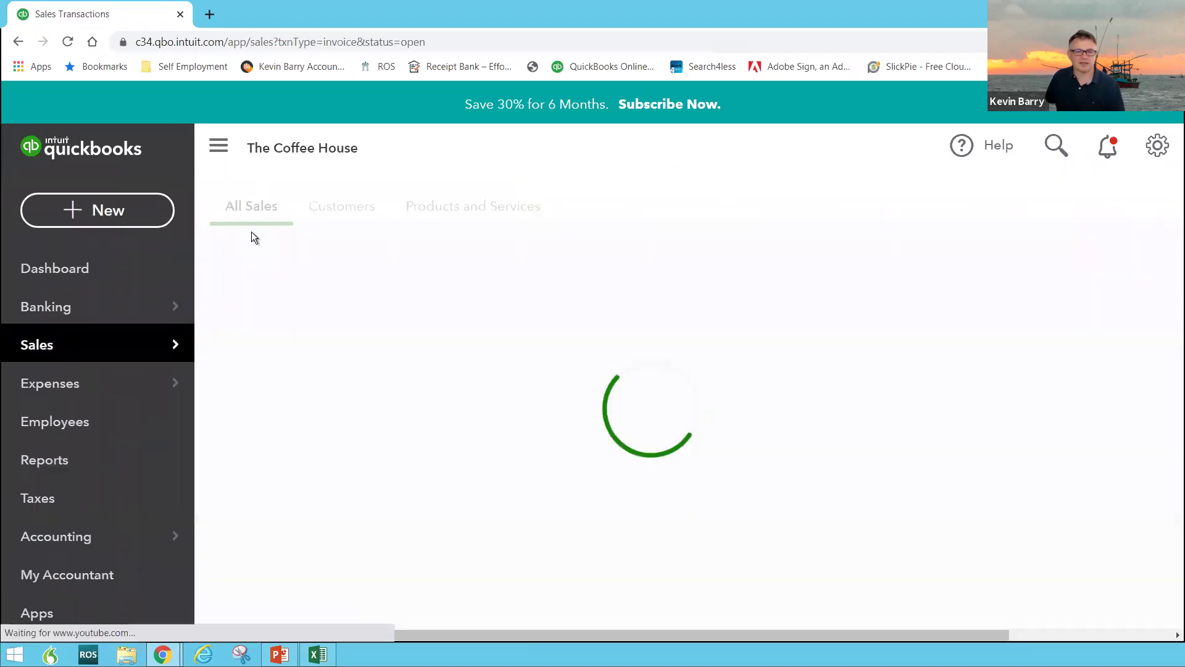
{"action": "scroll", "coordinate": [469, 469], "scroll_direction": "down", "scroll_amount": 5}
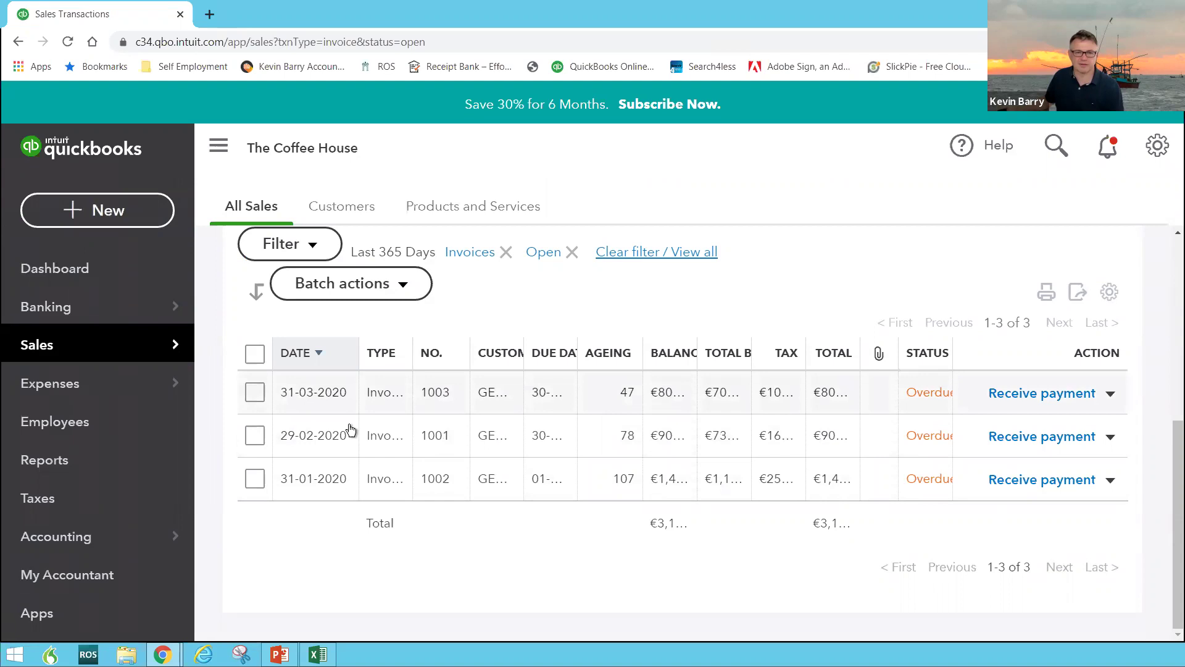
{"action": "left_click", "coordinate": [73, 273]}
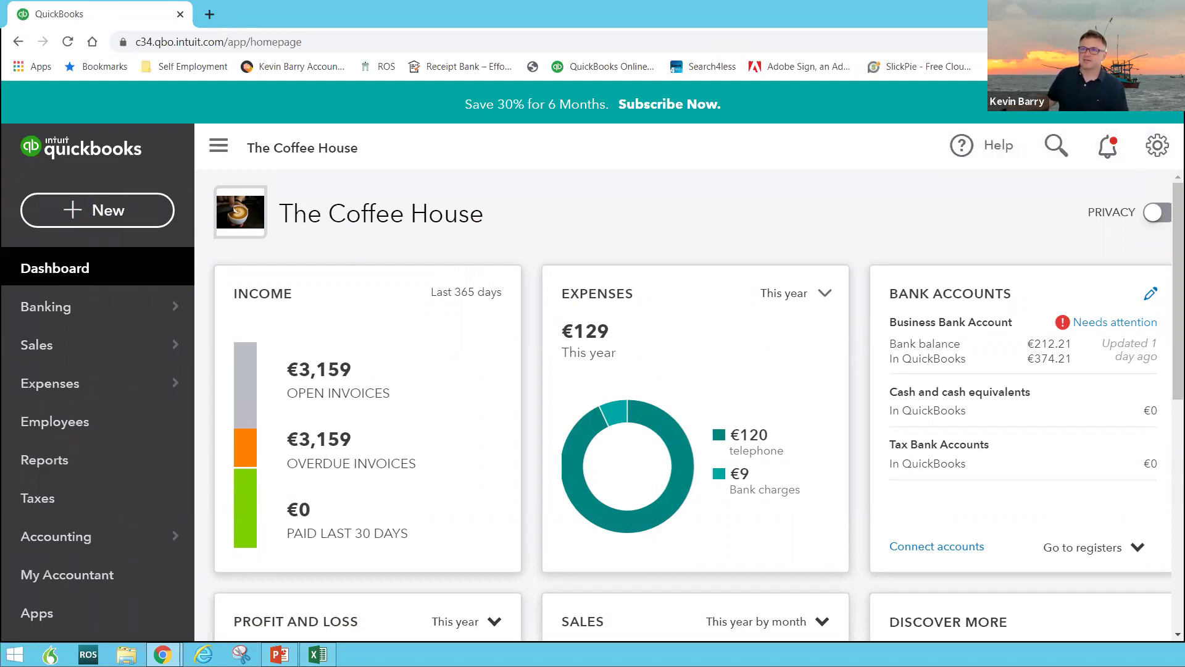
Advance the PowerPoint slideshow to the Reports slide, then switch back to the QuickBooks dashboard
{"action": "left_click", "coordinate": [279, 654]}
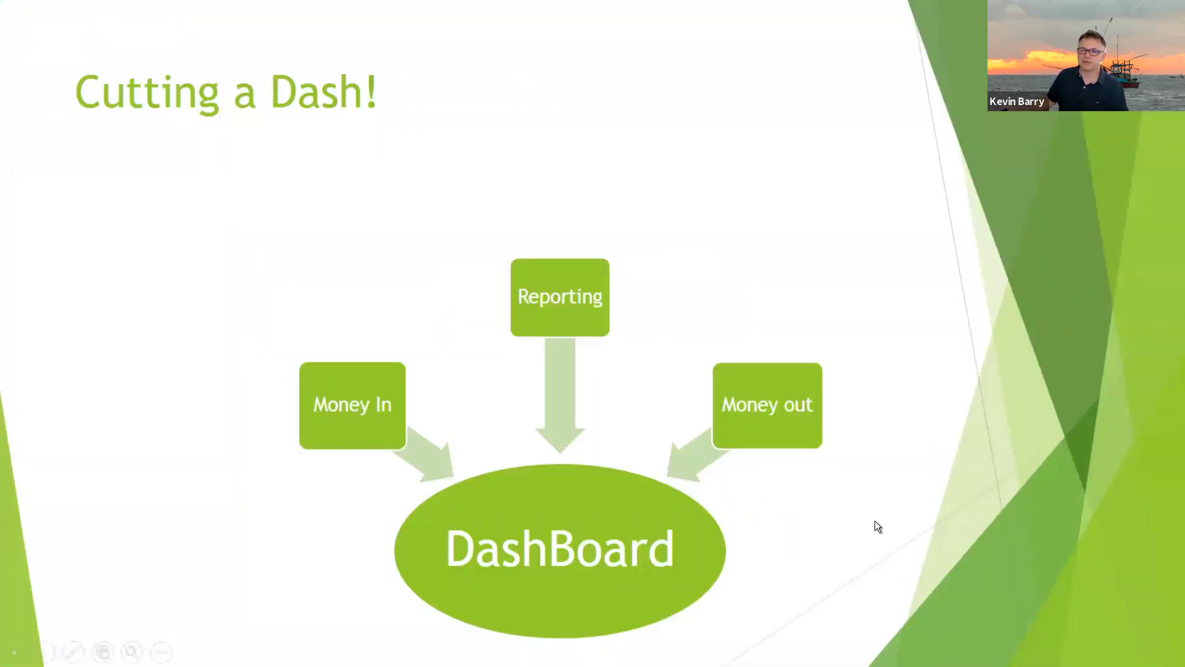
{"action": "left_click", "coordinate": [867, 503]}
{"action": "left_click", "coordinate": [866, 504]}
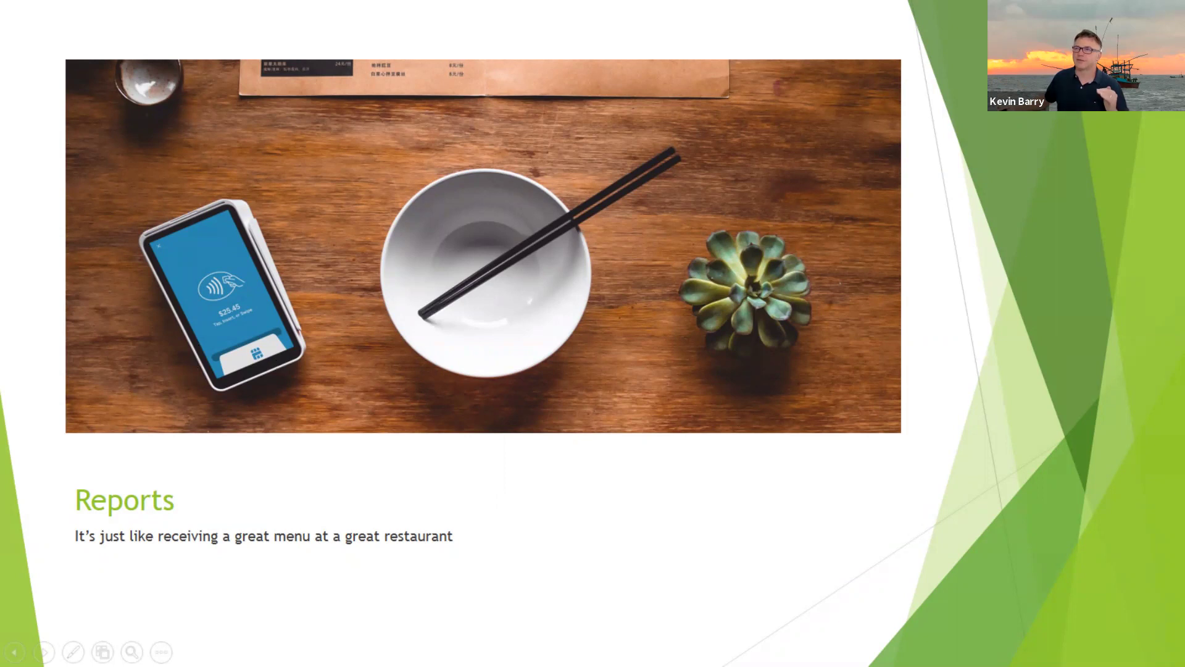
{"action": "key", "text": "alt+Tab"}
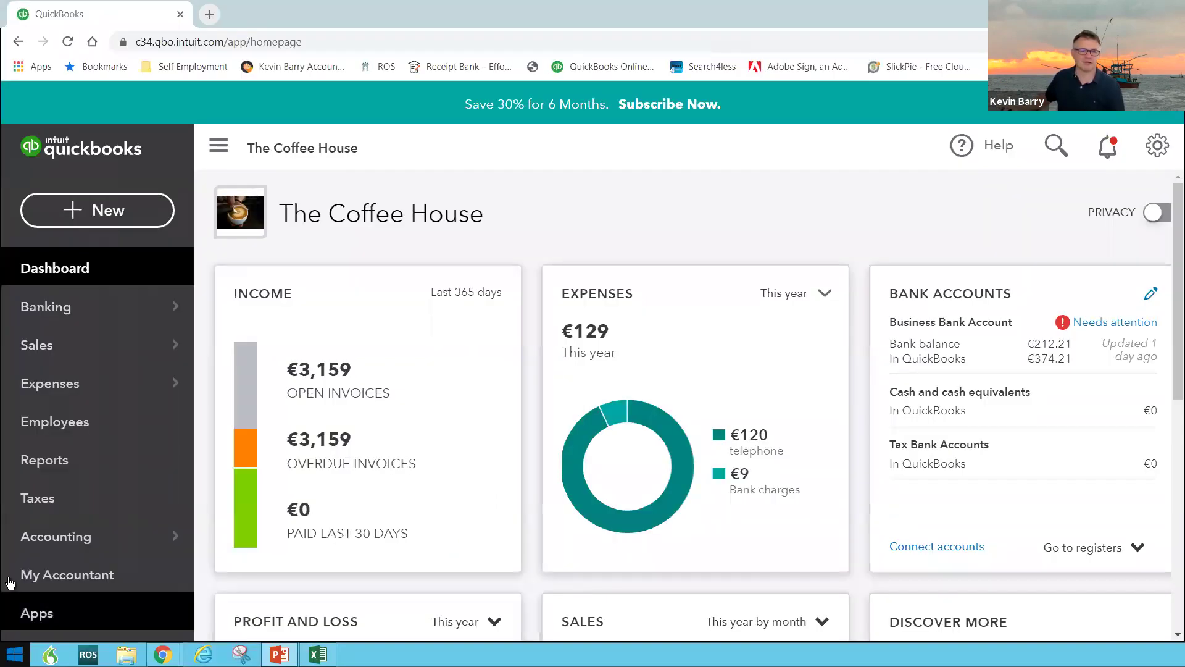
On the Reports page, remove Accounts receivable ageing summary from favourites
{"action": "left_click", "coordinate": [54, 462]}
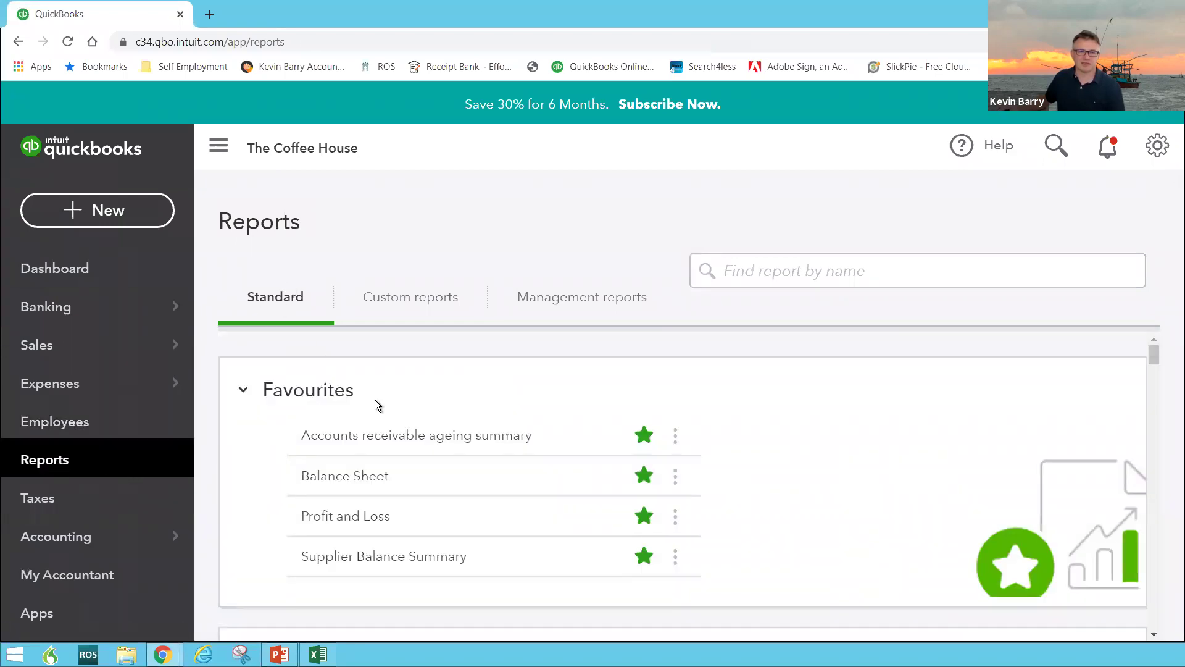
{"action": "scroll", "coordinate": [376, 406], "scroll_direction": "down", "scroll_amount": 7}
{"action": "scroll", "coordinate": [378, 409], "scroll_direction": "down", "scroll_amount": 15}
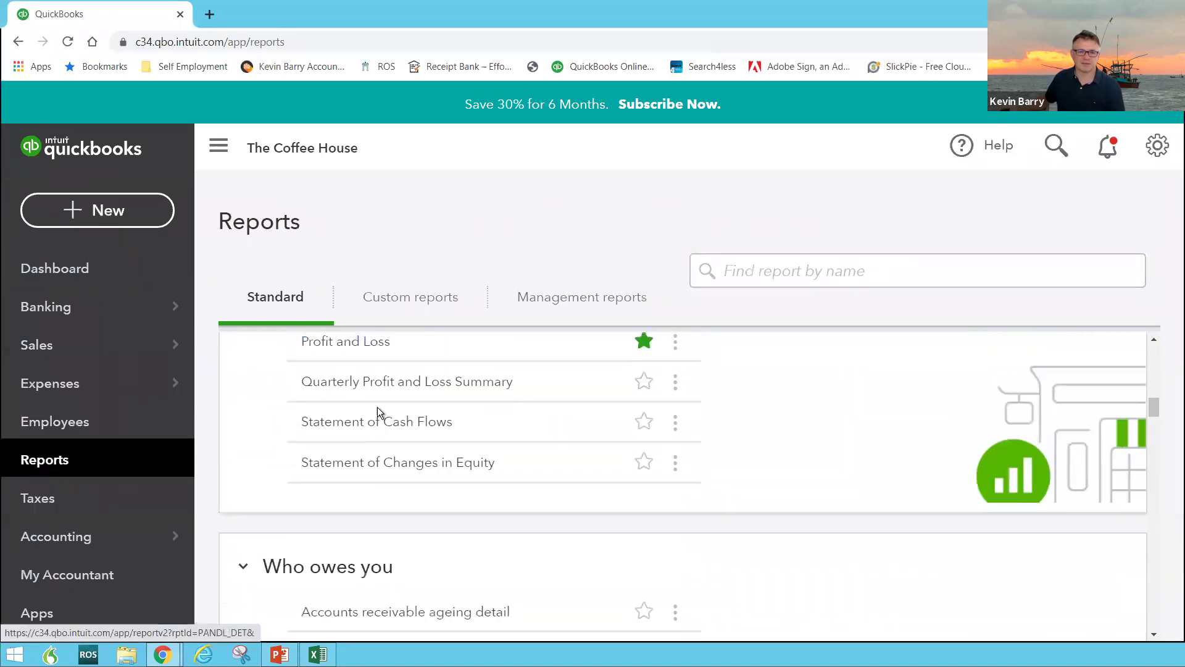
{"action": "scroll", "coordinate": [378, 408], "scroll_direction": "down", "scroll_amount": 3}
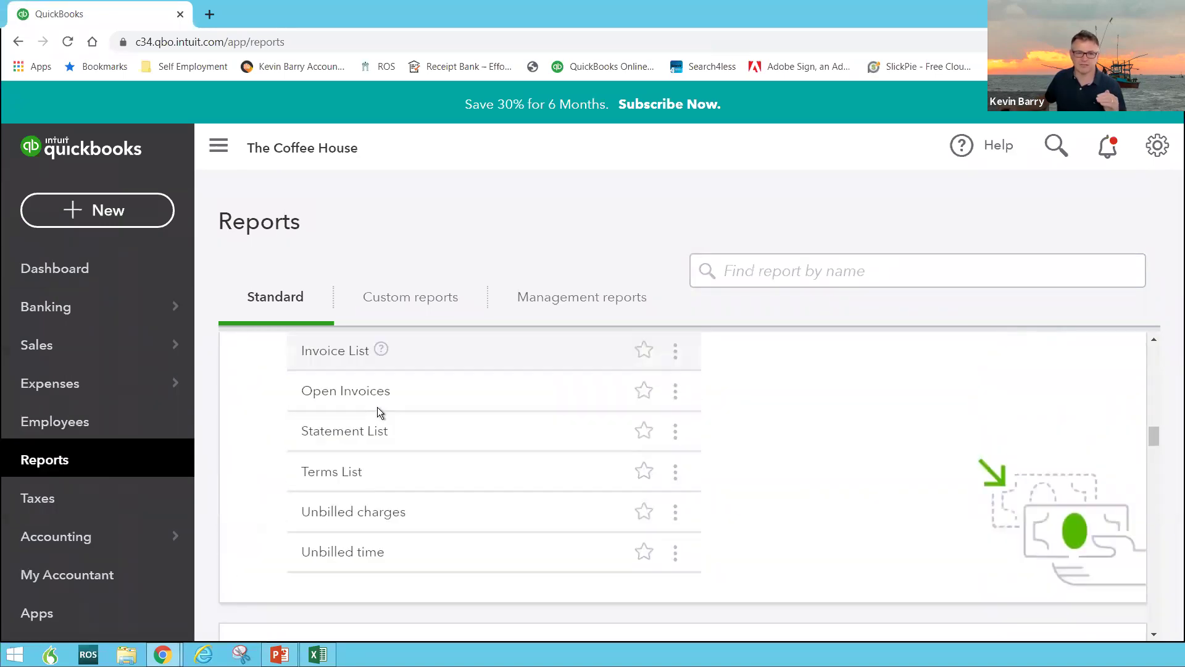
{"action": "scroll", "coordinate": [378, 408], "scroll_direction": "up", "scroll_amount": 5}
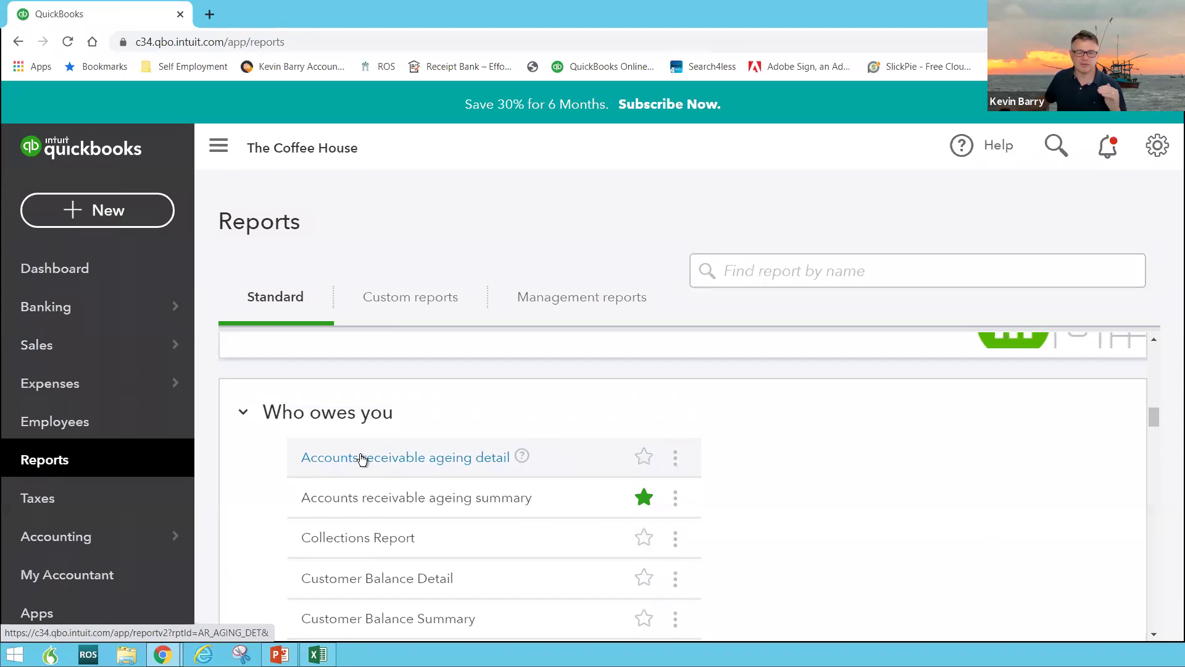
{"action": "scroll", "coordinate": [362, 462], "scroll_direction": "up", "scroll_amount": 1}
{"action": "scroll", "coordinate": [362, 460], "scroll_direction": "up", "scroll_amount": 7}
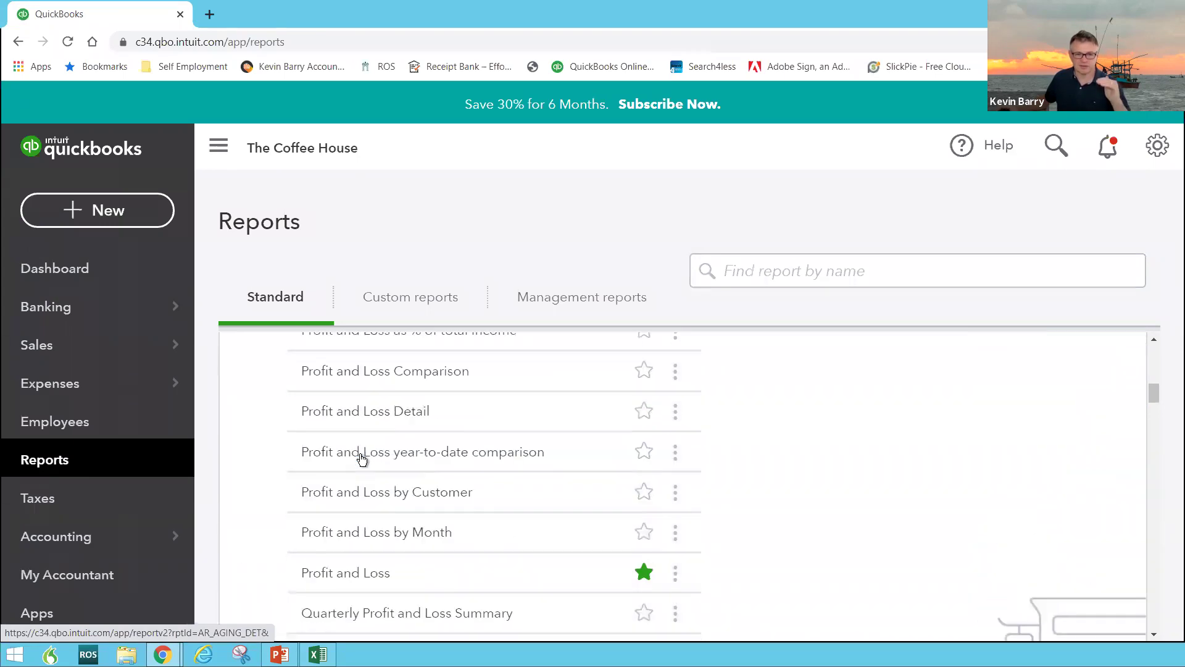
{"action": "scroll", "coordinate": [362, 460], "scroll_direction": "up", "scroll_amount": 5}
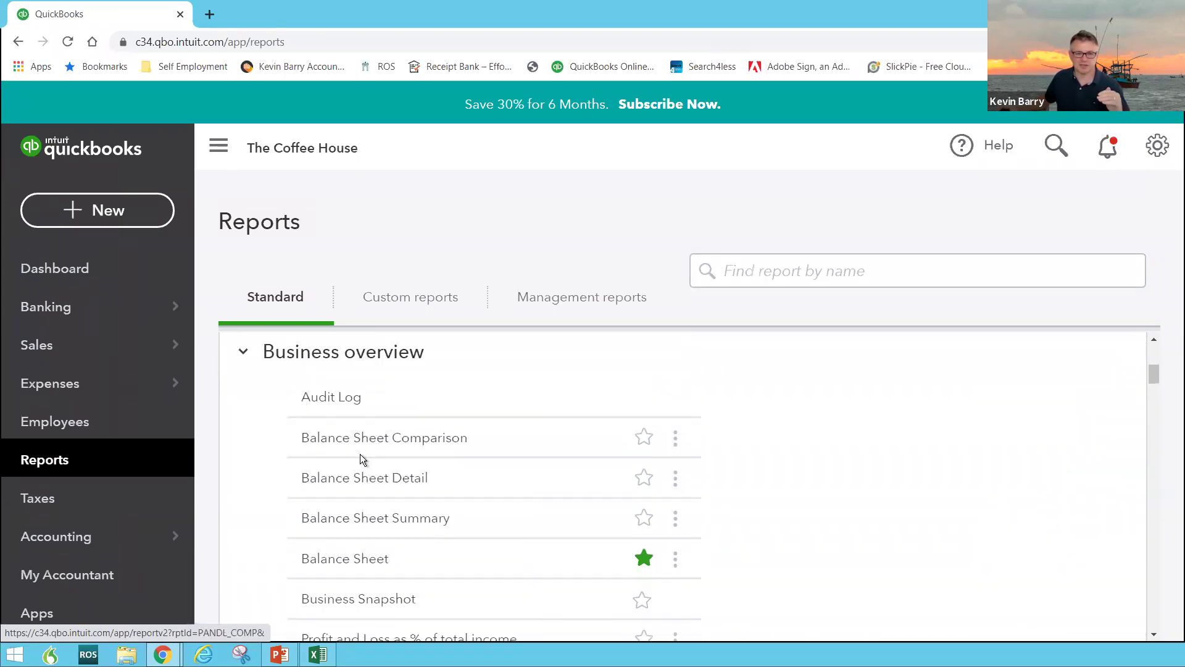
{"action": "scroll", "coordinate": [360, 453], "scroll_direction": "up", "scroll_amount": 1}
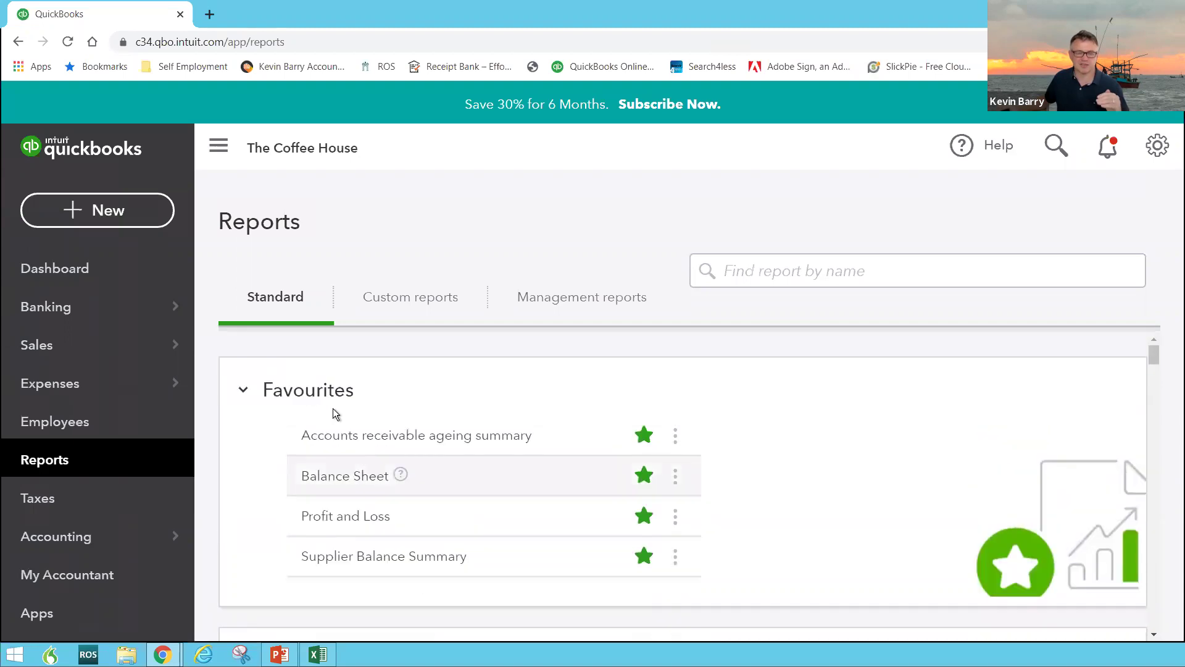
{"action": "left_click", "coordinate": [644, 435]}
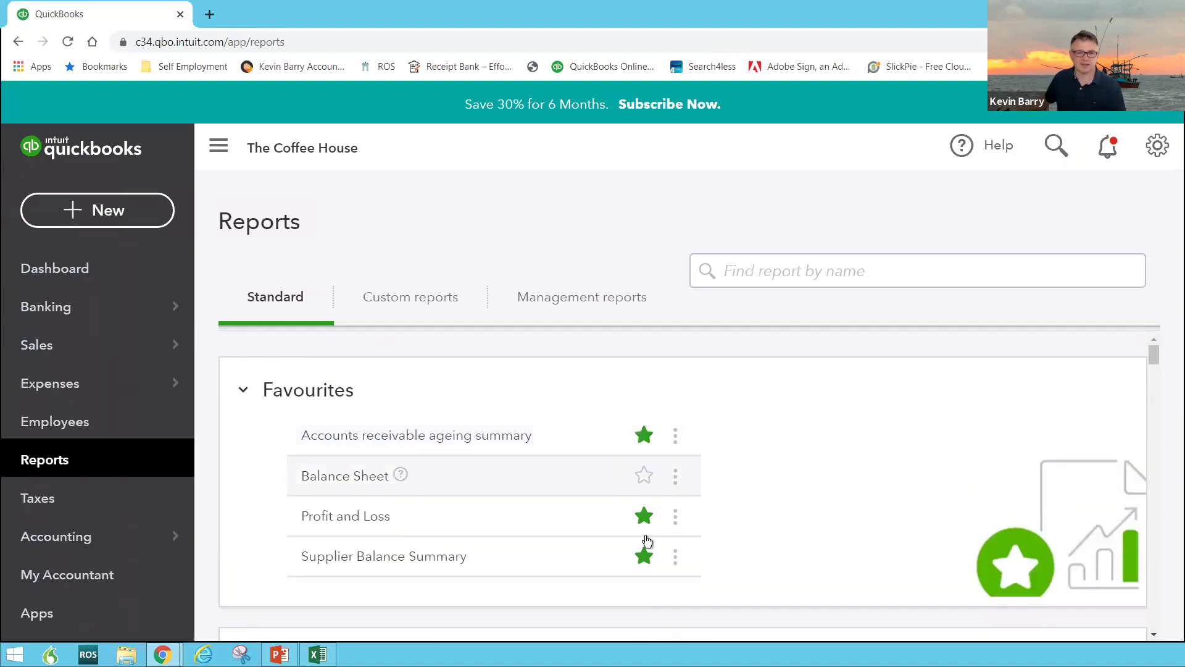
Mark Accounts receivable ageing detail as a favourite report
{"action": "scroll", "coordinate": [620, 516], "scroll_direction": "down", "scroll_amount": 6}
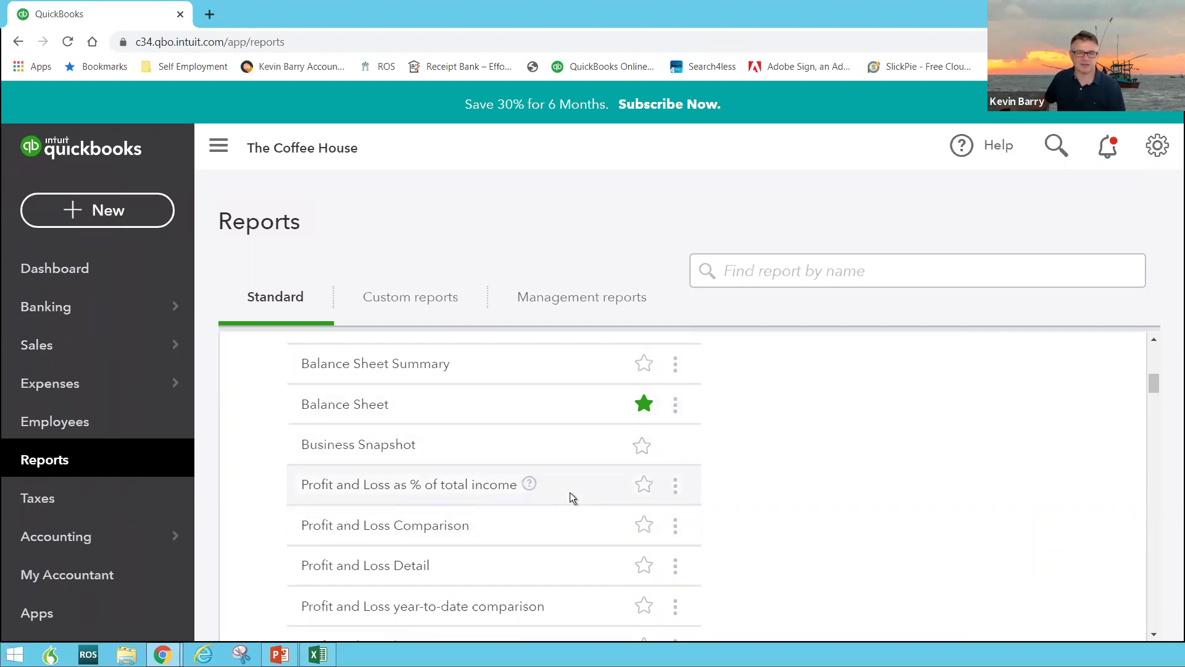
{"action": "scroll", "coordinate": [569, 492], "scroll_direction": "down", "scroll_amount": 5}
{"action": "scroll", "coordinate": [572, 490], "scroll_direction": "down", "scroll_amount": 3}
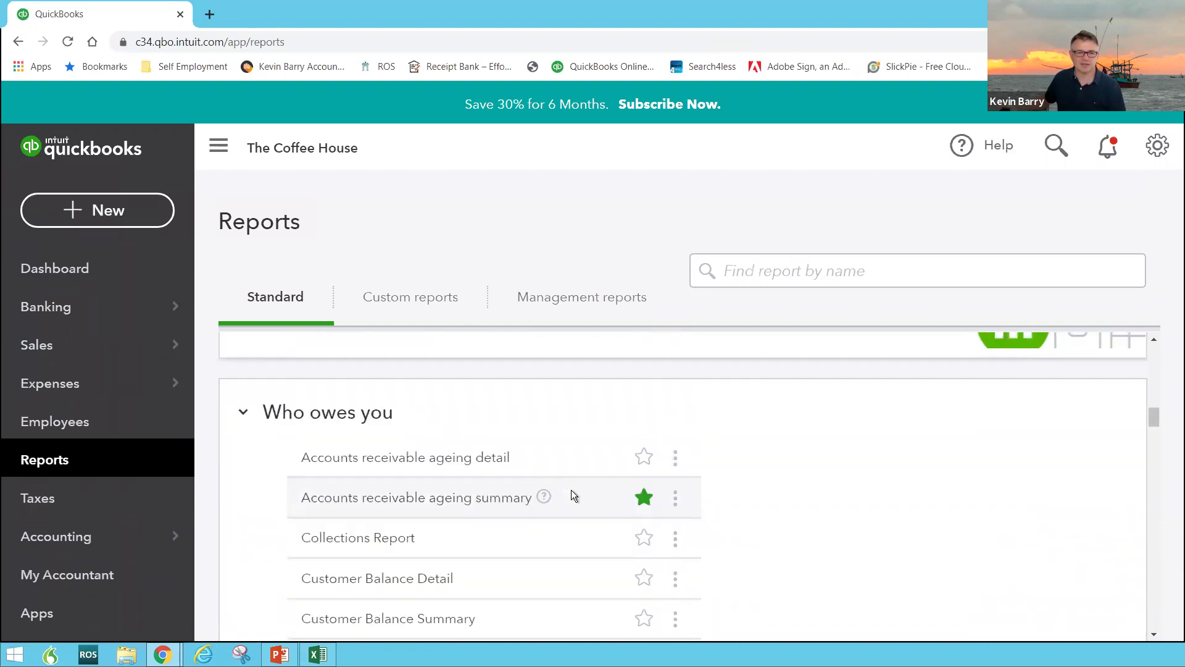
{"action": "left_click", "coordinate": [644, 498]}
{"action": "left_click", "coordinate": [643, 498]}
{"action": "left_click", "coordinate": [644, 497]}
{"action": "left_click", "coordinate": [645, 464]}
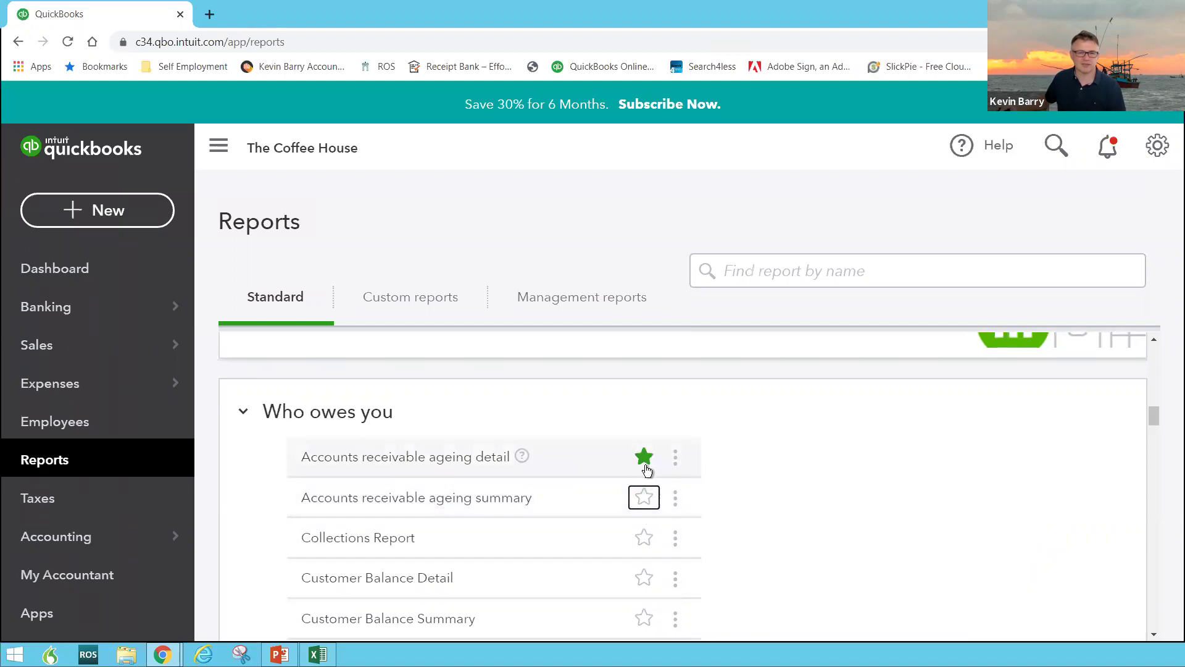
Open the Profit and Loss report
{"action": "scroll", "coordinate": [755, 500], "scroll_direction": "up", "scroll_amount": 8}
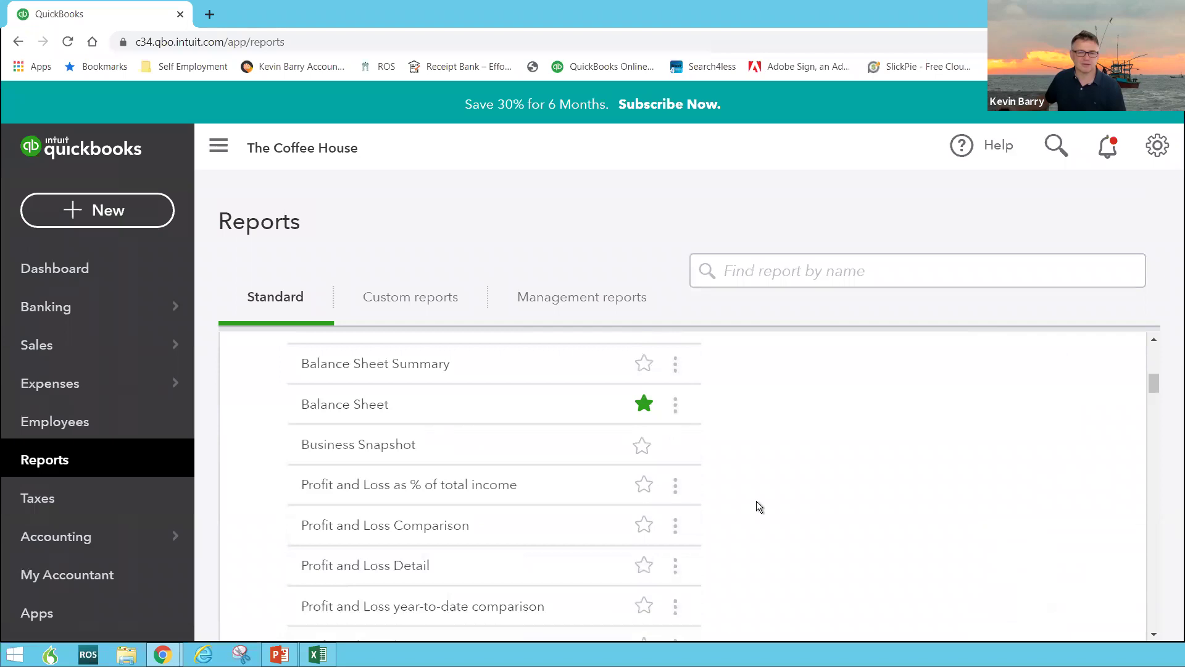
{"action": "scroll", "coordinate": [702, 498], "scroll_direction": "down", "scroll_amount": 3}
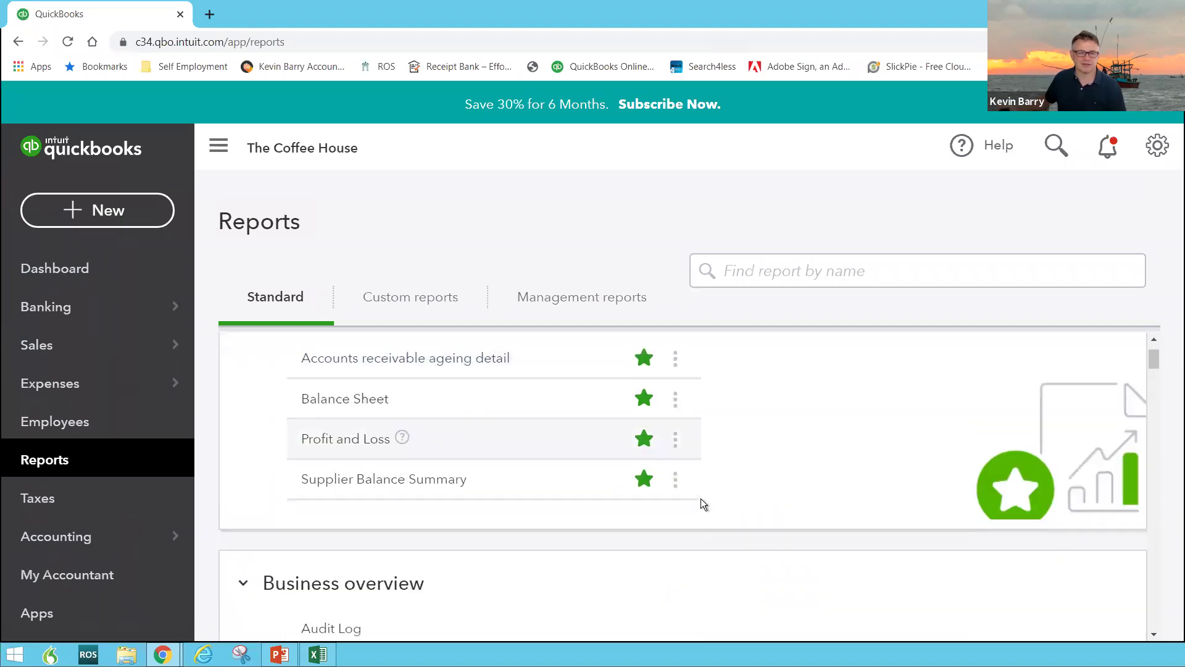
{"action": "scroll", "coordinate": [701, 498], "scroll_direction": "up", "scroll_amount": 3}
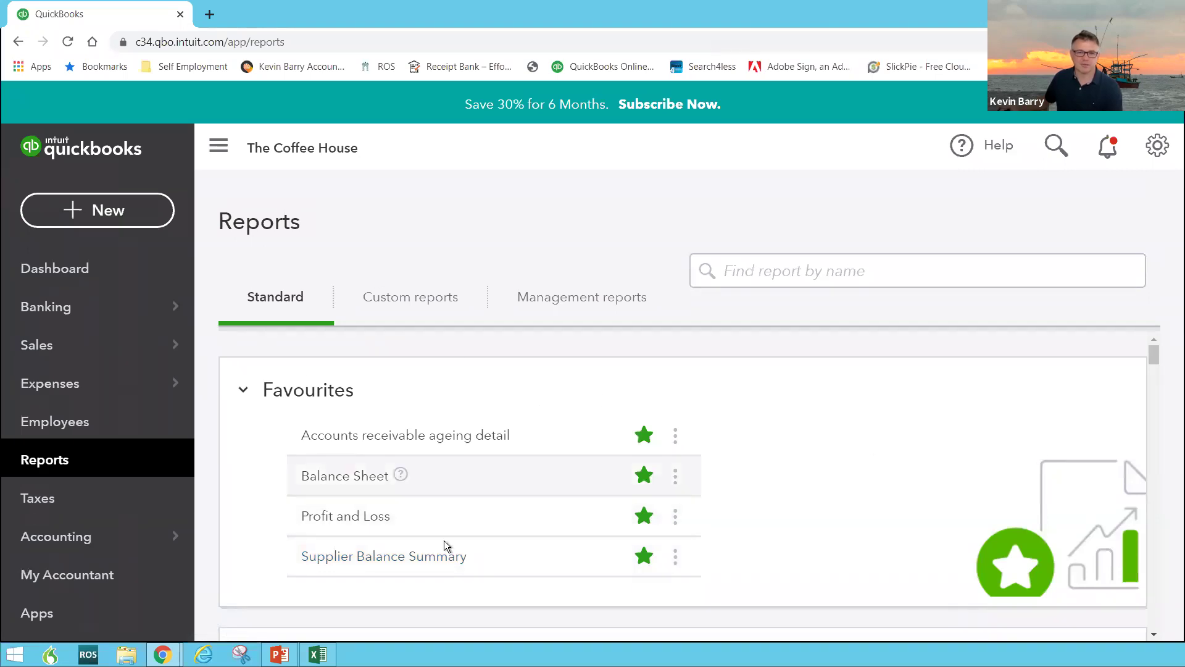
{"action": "scroll", "coordinate": [520, 540], "scroll_direction": "down", "scroll_amount": 5}
{"action": "scroll", "coordinate": [517, 539], "scroll_direction": "up", "scroll_amount": 4}
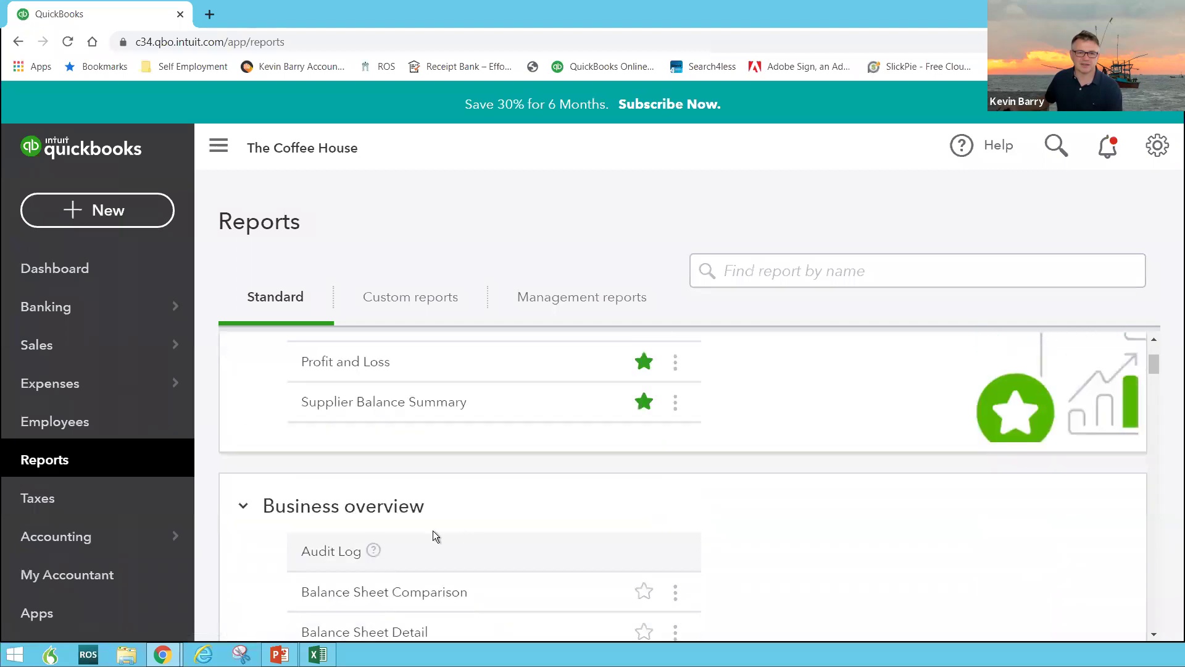
{"action": "left_click", "coordinate": [334, 365]}
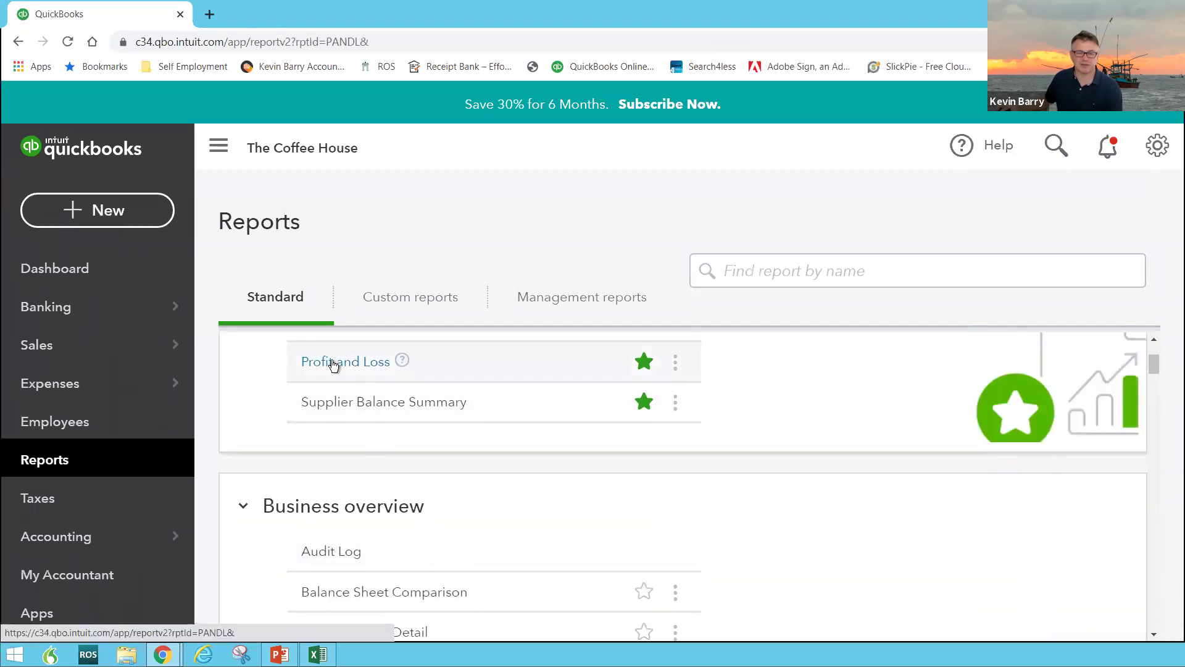
Run the Profit and Loss report for This Month-to-date
{"action": "scroll", "coordinate": [348, 460], "scroll_direction": "down", "scroll_amount": 4}
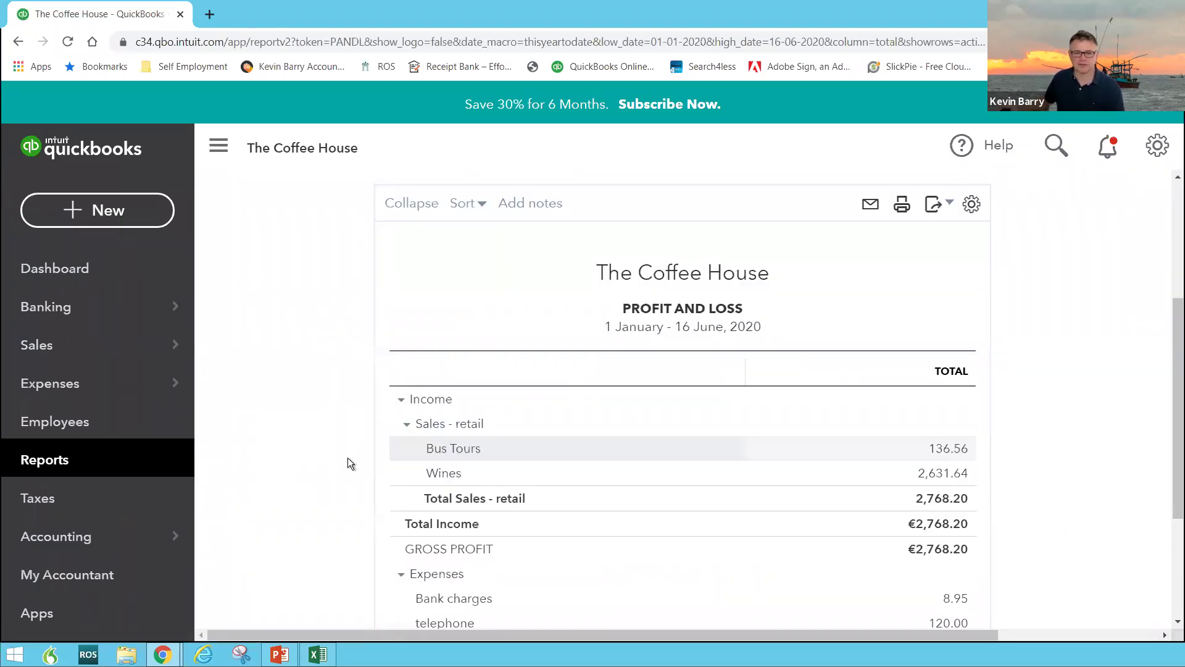
{"action": "scroll", "coordinate": [346, 451], "scroll_direction": "down", "scroll_amount": 3}
{"action": "scroll", "coordinate": [331, 409], "scroll_direction": "up", "scroll_amount": 3}
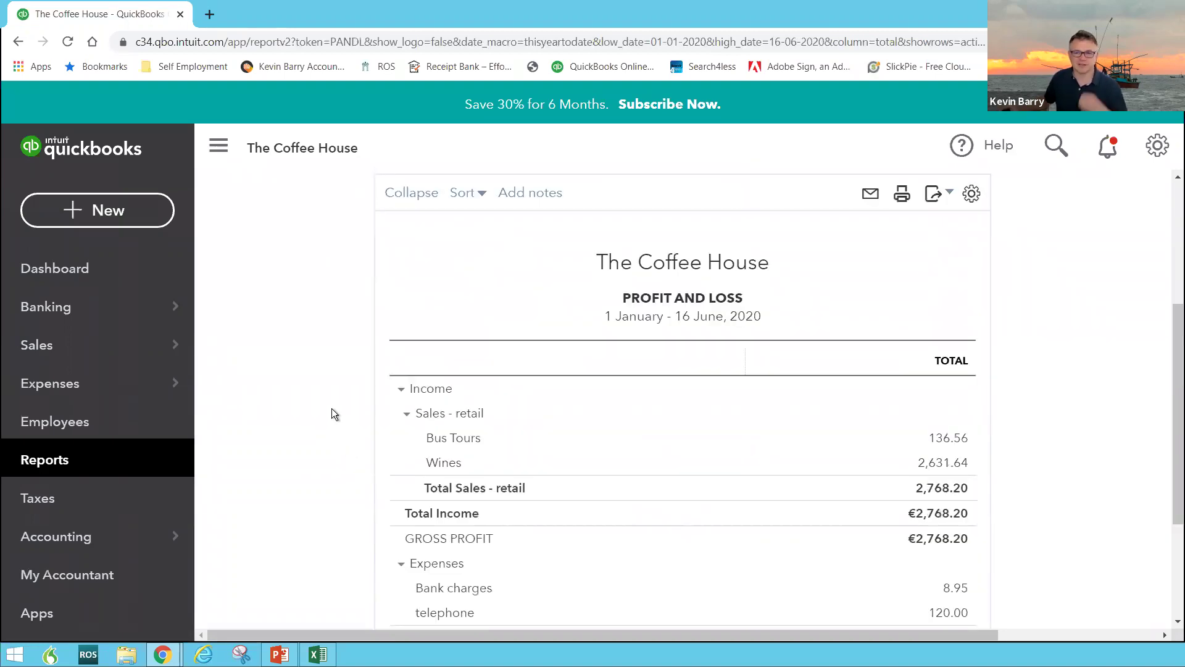
{"action": "scroll", "coordinate": [513, 324], "scroll_direction": "up", "scroll_amount": 3}
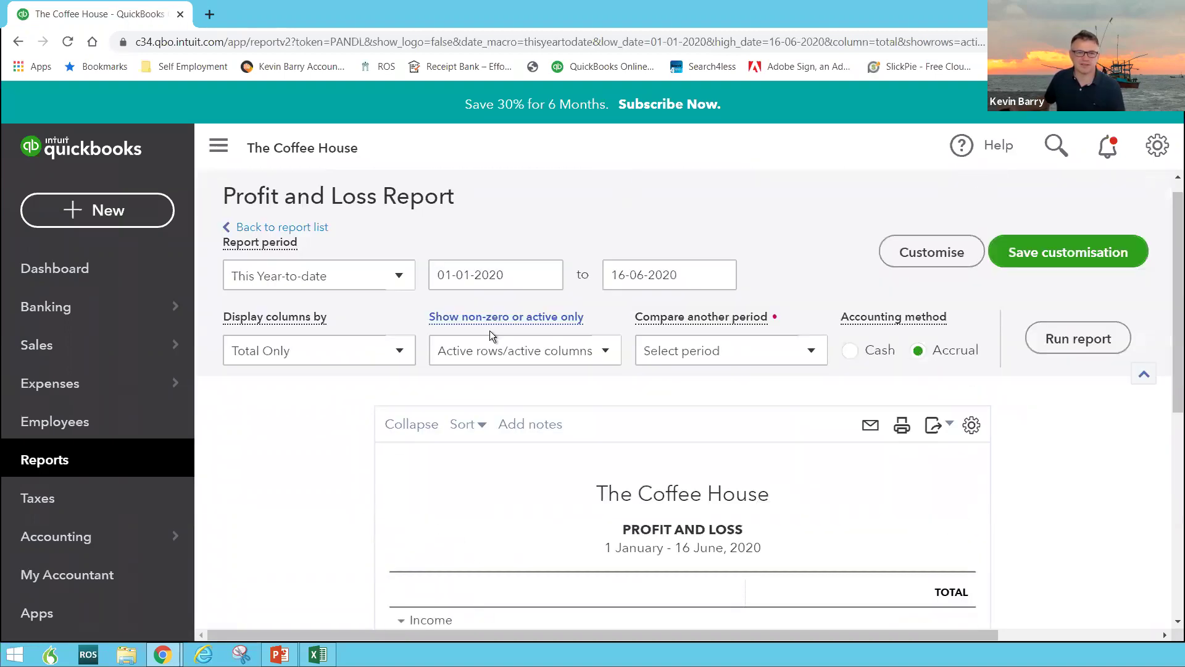
{"action": "left_click", "coordinate": [398, 279]}
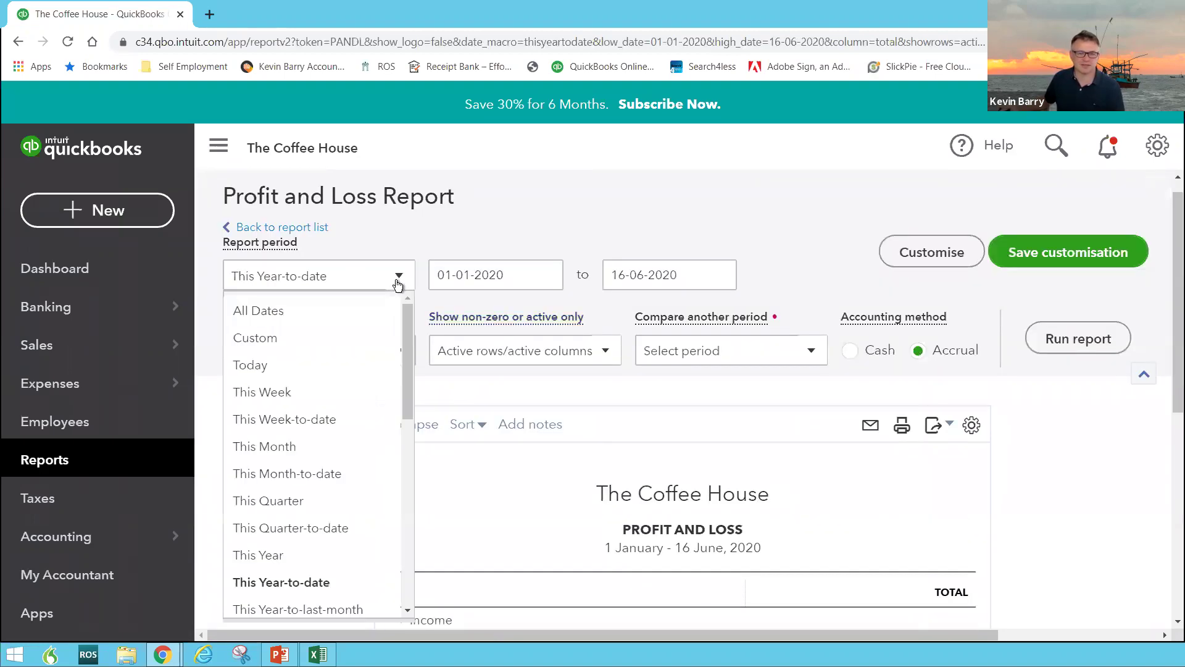
{"action": "left_click", "coordinate": [282, 476]}
{"action": "scroll", "coordinate": [1105, 500], "scroll_direction": "down", "scroll_amount": 3}
{"action": "scroll", "coordinate": [1096, 496], "scroll_direction": "down", "scroll_amount": 4}
{"action": "scroll", "coordinate": [1087, 493], "scroll_direction": "up", "scroll_amount": 5}
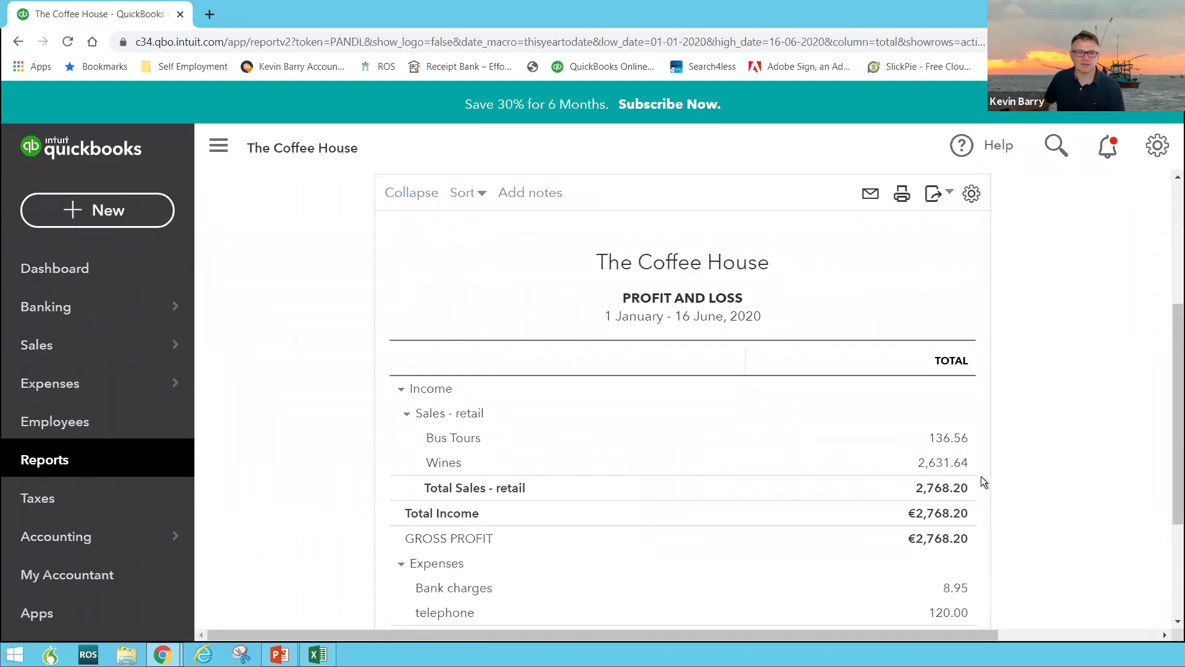
{"action": "scroll", "coordinate": [899, 370], "scroll_direction": "up", "scroll_amount": 4}
{"action": "left_click", "coordinate": [1077, 359]}
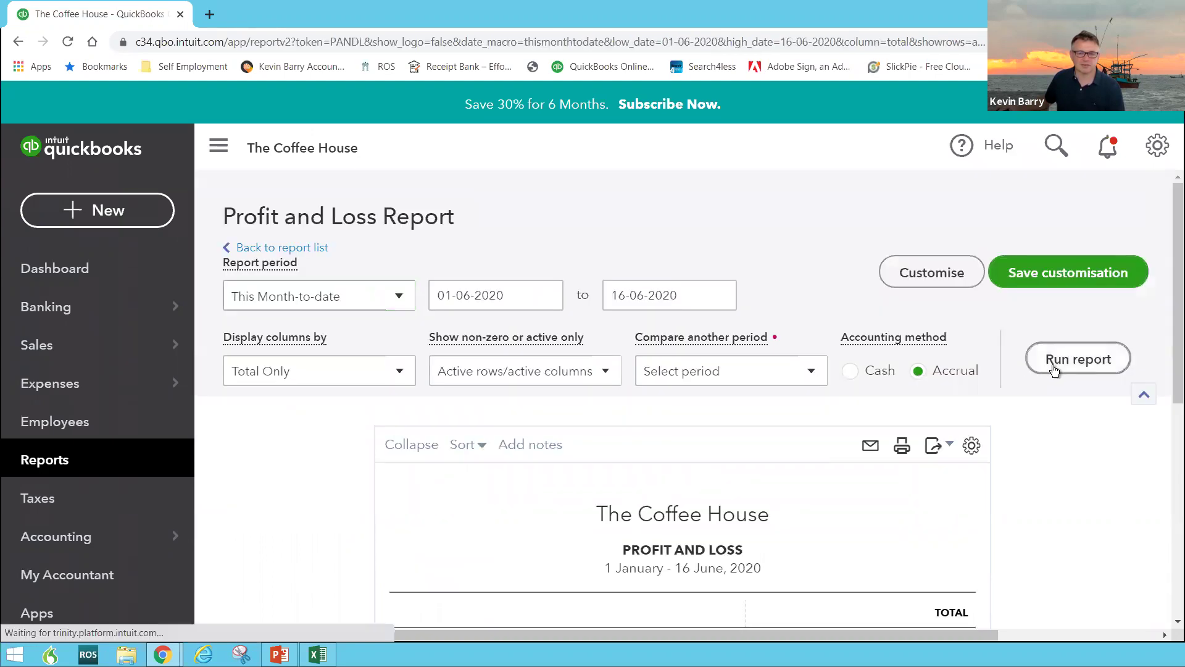
Rerun the Profit and Loss report for This Quarter-to-date
{"action": "scroll", "coordinate": [1054, 446], "scroll_direction": "down", "scroll_amount": 3}
{"action": "scroll", "coordinate": [994, 440], "scroll_direction": "up", "scroll_amount": 2}
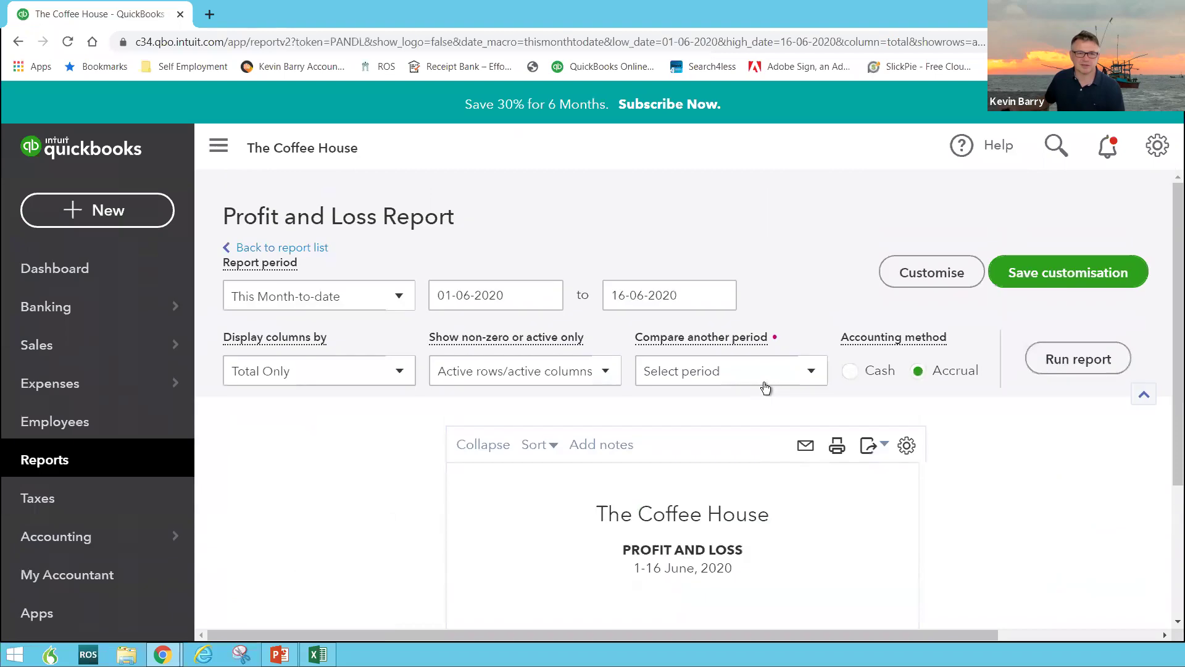
{"action": "left_click", "coordinate": [406, 299]}
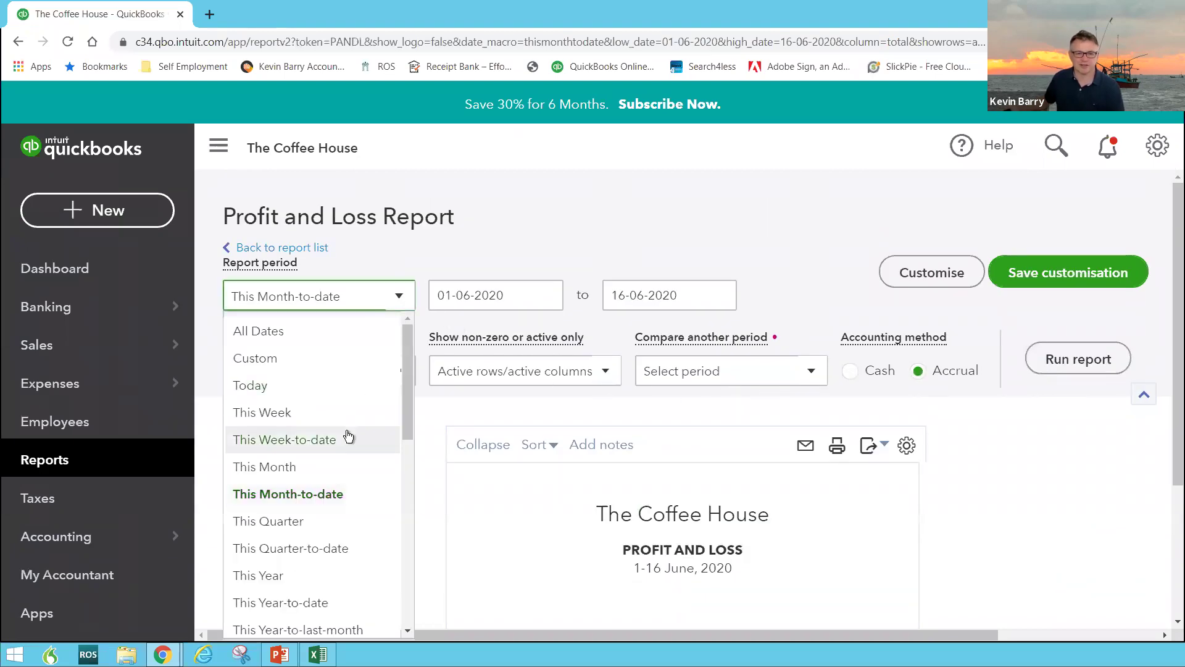
{"action": "left_click", "coordinate": [293, 549]}
{"action": "left_click", "coordinate": [1062, 359]}
Set the period back to This Year-to-date and rerun the report
{"action": "scroll", "coordinate": [679, 376], "scroll_direction": "down", "scroll_amount": 3}
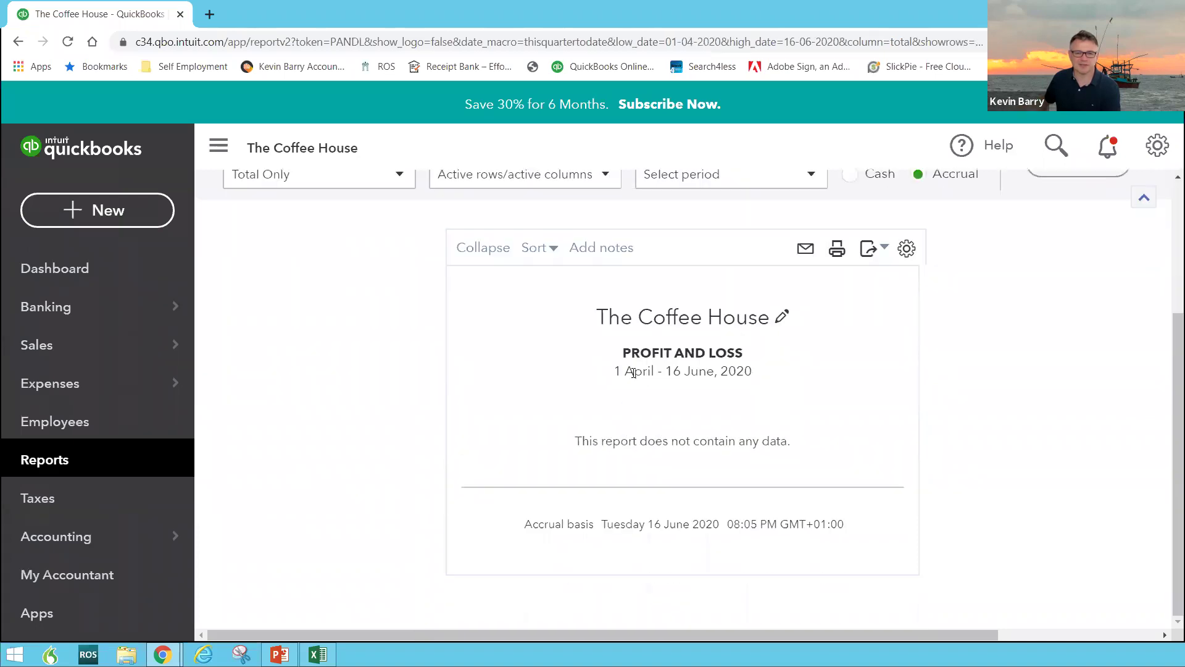
{"action": "scroll", "coordinate": [634, 373], "scroll_direction": "up", "scroll_amount": 3}
{"action": "left_click", "coordinate": [398, 296]}
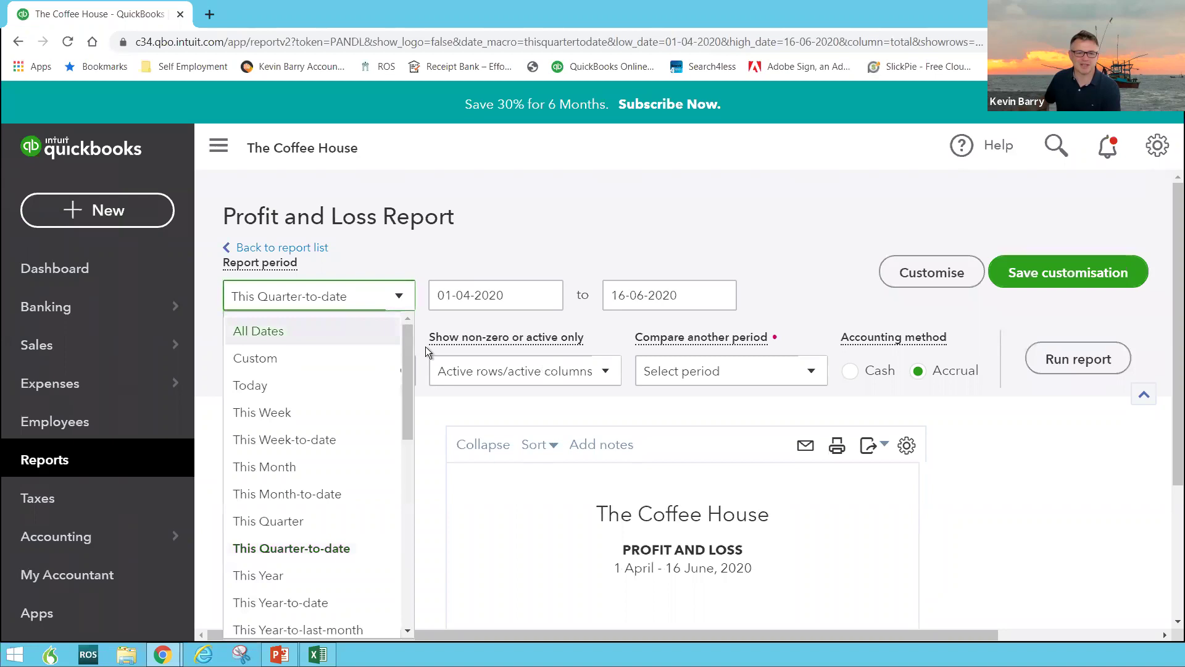
{"action": "left_click", "coordinate": [304, 603]}
{"action": "left_click", "coordinate": [1075, 359]}
{"action": "scroll", "coordinate": [876, 328], "scroll_direction": "down", "scroll_amount": 3}
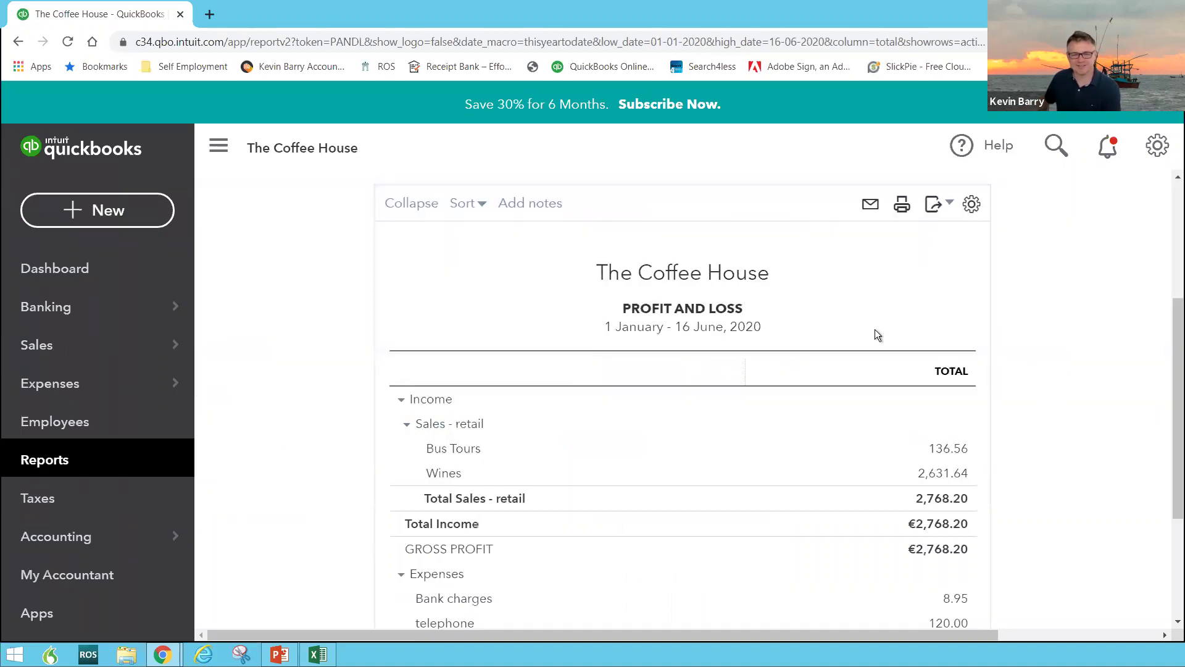
{"action": "scroll", "coordinate": [869, 320], "scroll_direction": "up", "scroll_amount": 3}
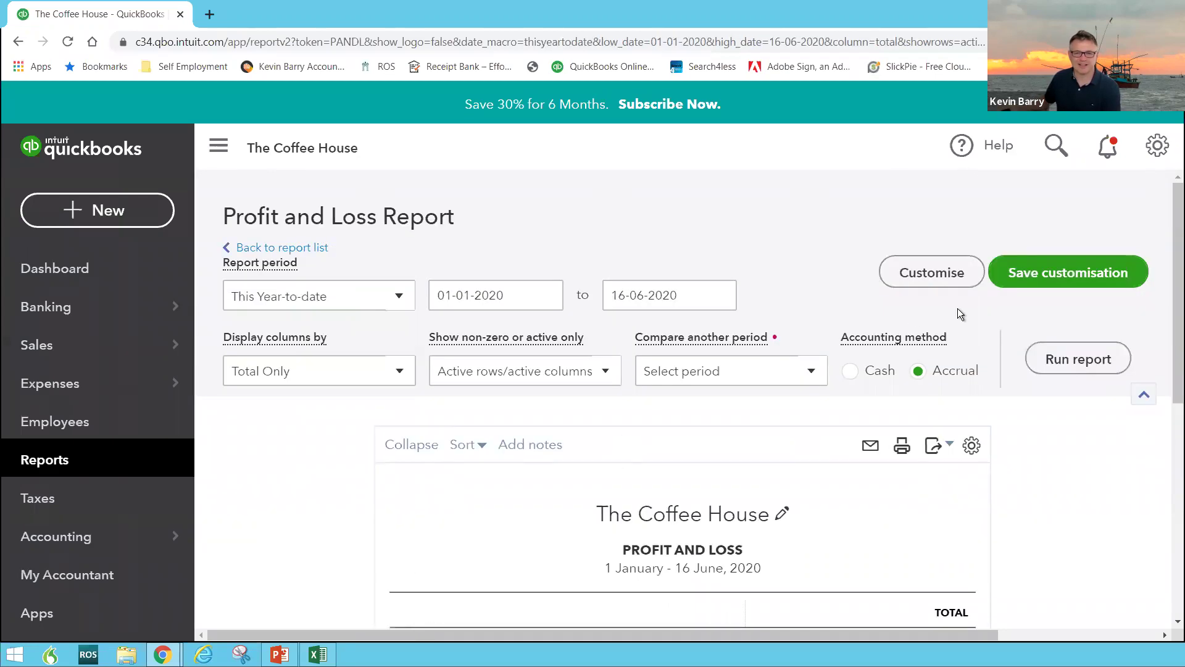
Save the customised Profit and Loss report into the second, non-Dublin report group
{"action": "left_click", "coordinate": [1061, 278]}
{"action": "left_click", "coordinate": [1010, 433]}
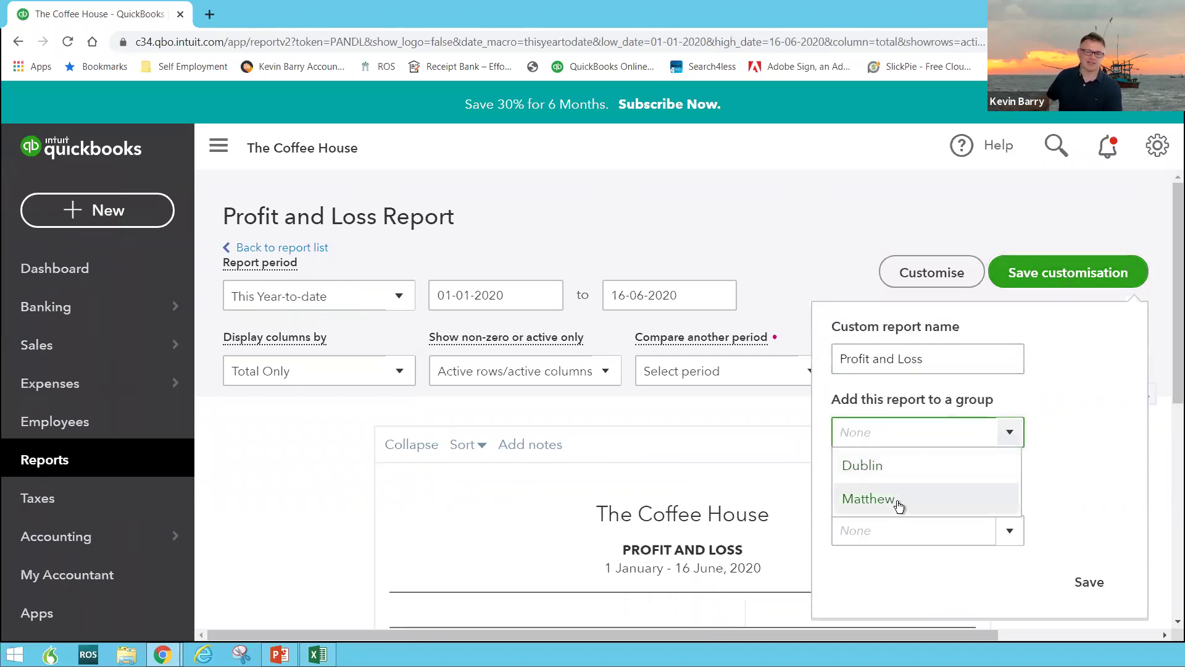
{"action": "left_click", "coordinate": [900, 497]}
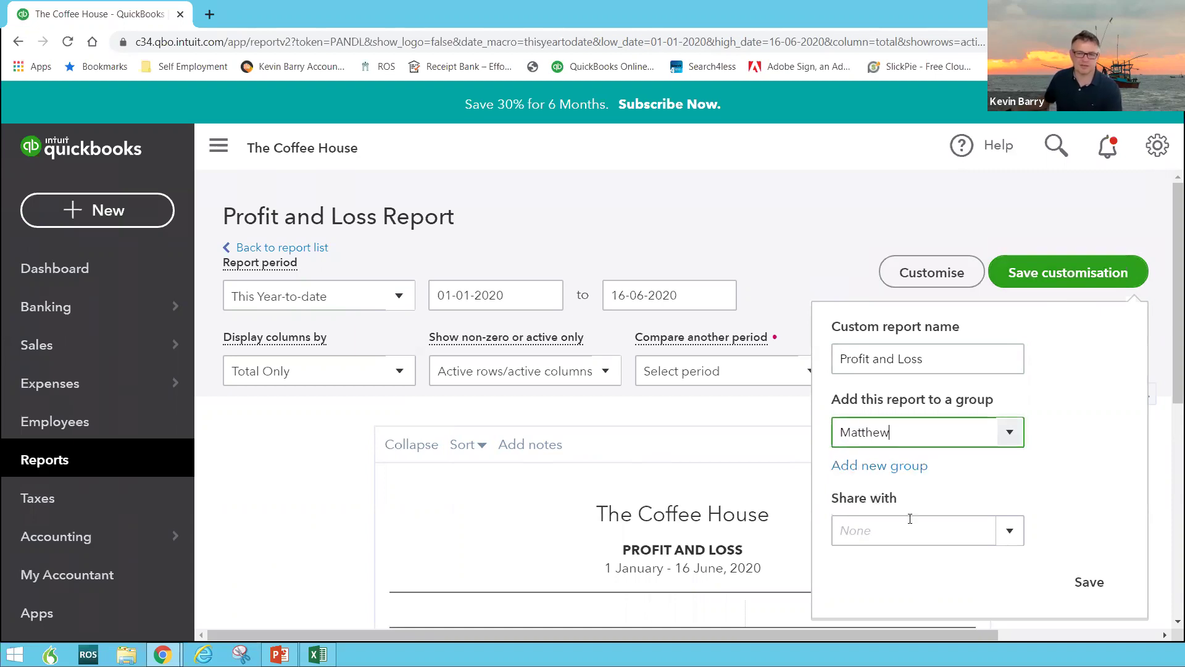
{"action": "left_click", "coordinate": [1093, 583]}
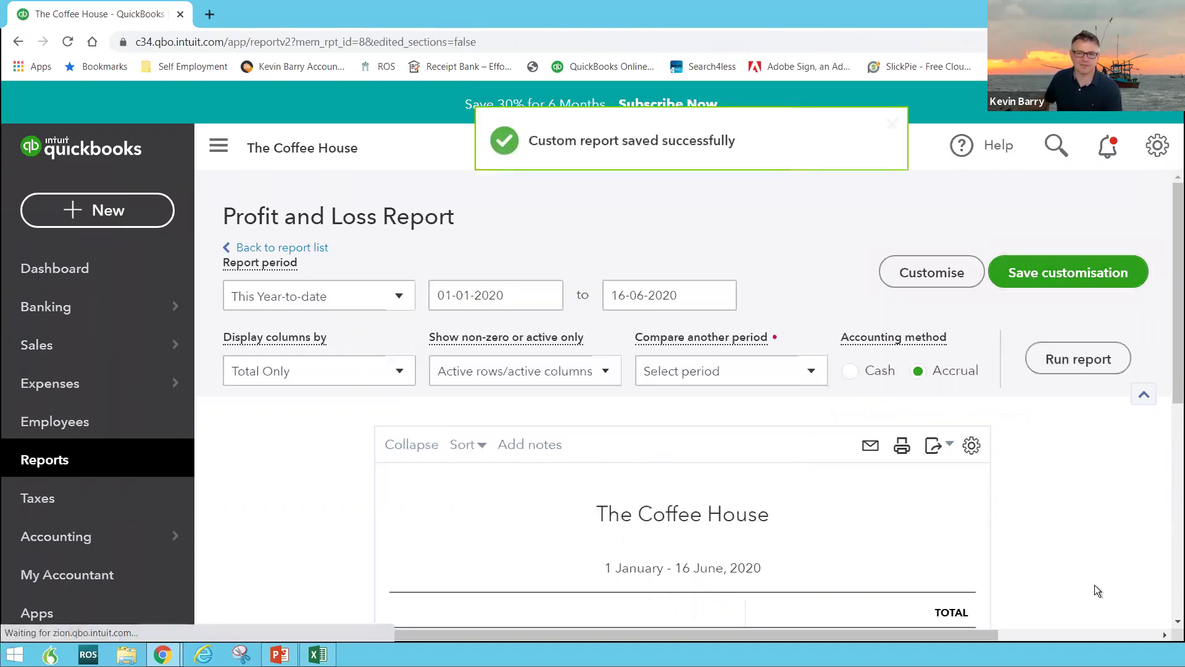
Return to the Reports list
{"action": "scroll", "coordinate": [784, 483], "scroll_direction": "down", "scroll_amount": 4}
{"action": "scroll", "coordinate": [432, 334], "scroll_direction": "up", "scroll_amount": 4}
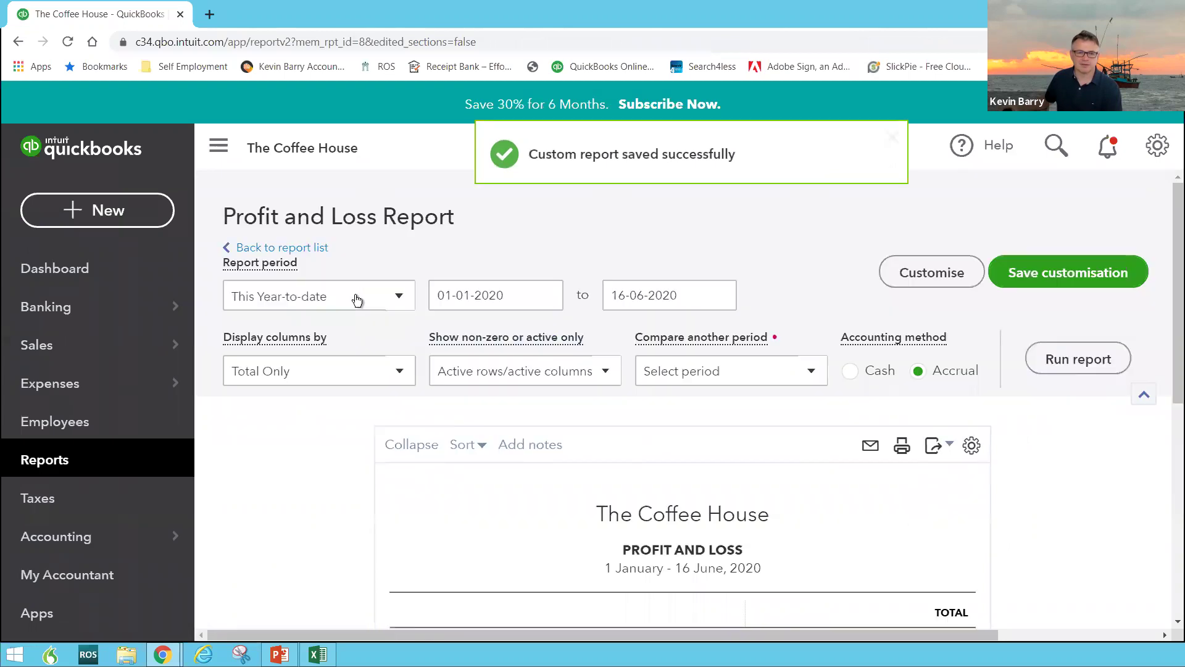
{"action": "left_click", "coordinate": [98, 463]}
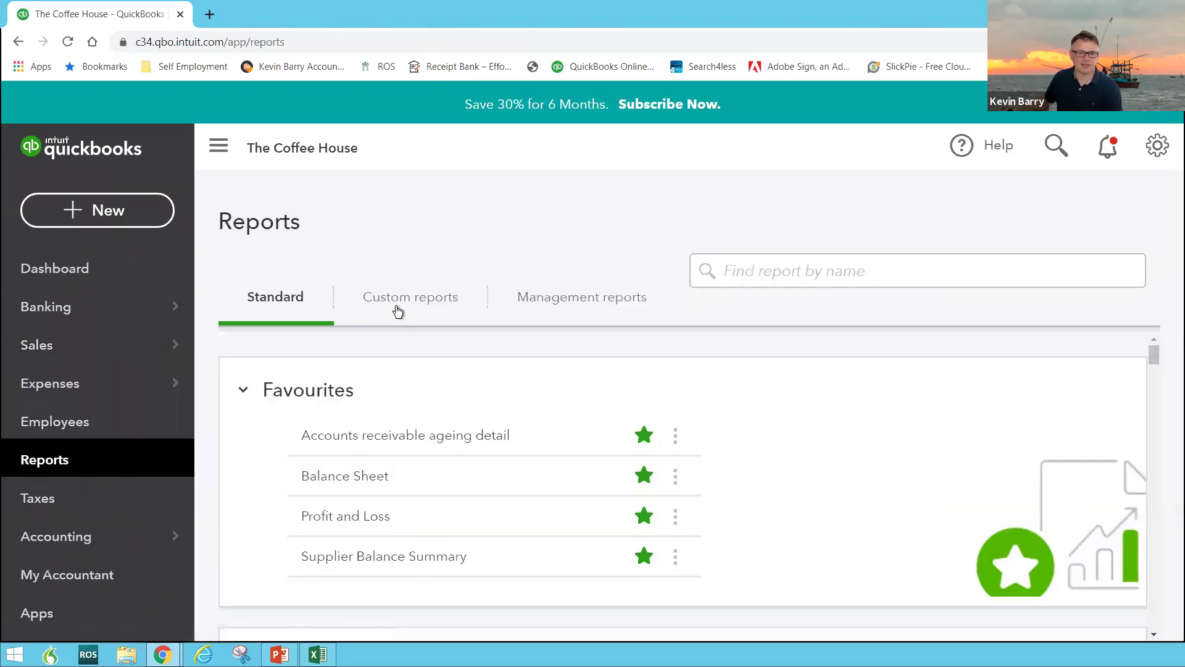
Under Custom reports, open the Profit and Loss report group's edit page
{"action": "left_click", "coordinate": [399, 308]}
{"action": "scroll", "coordinate": [423, 422], "scroll_direction": "down", "scroll_amount": 3}
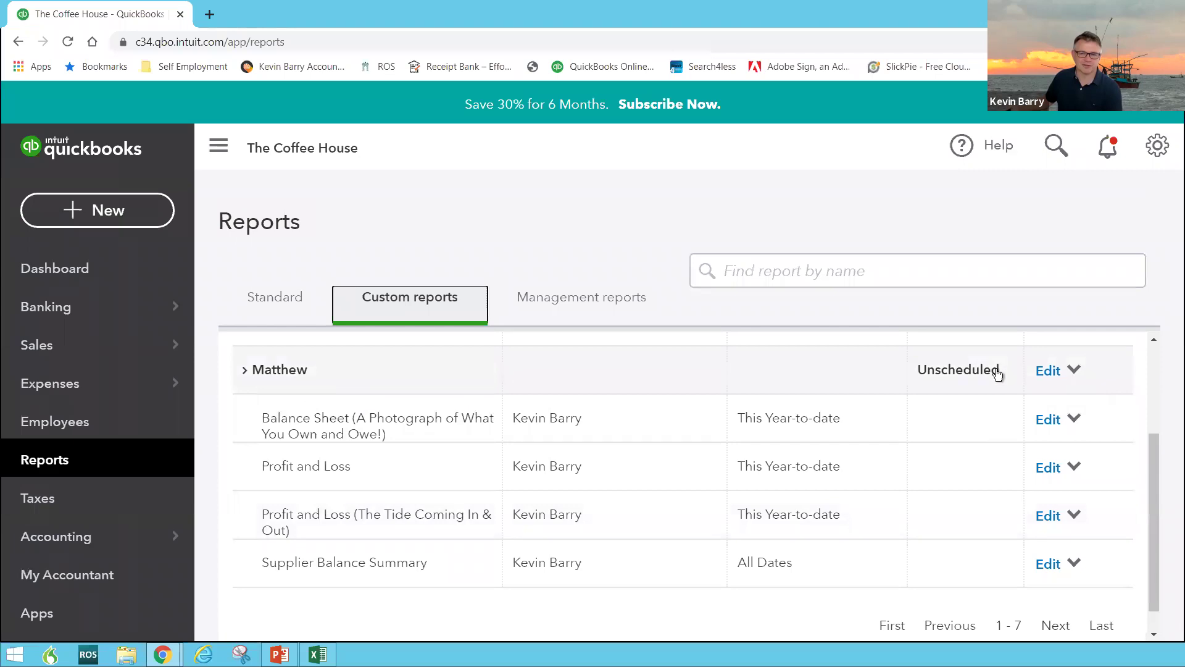
{"action": "left_click", "coordinate": [1045, 372]}
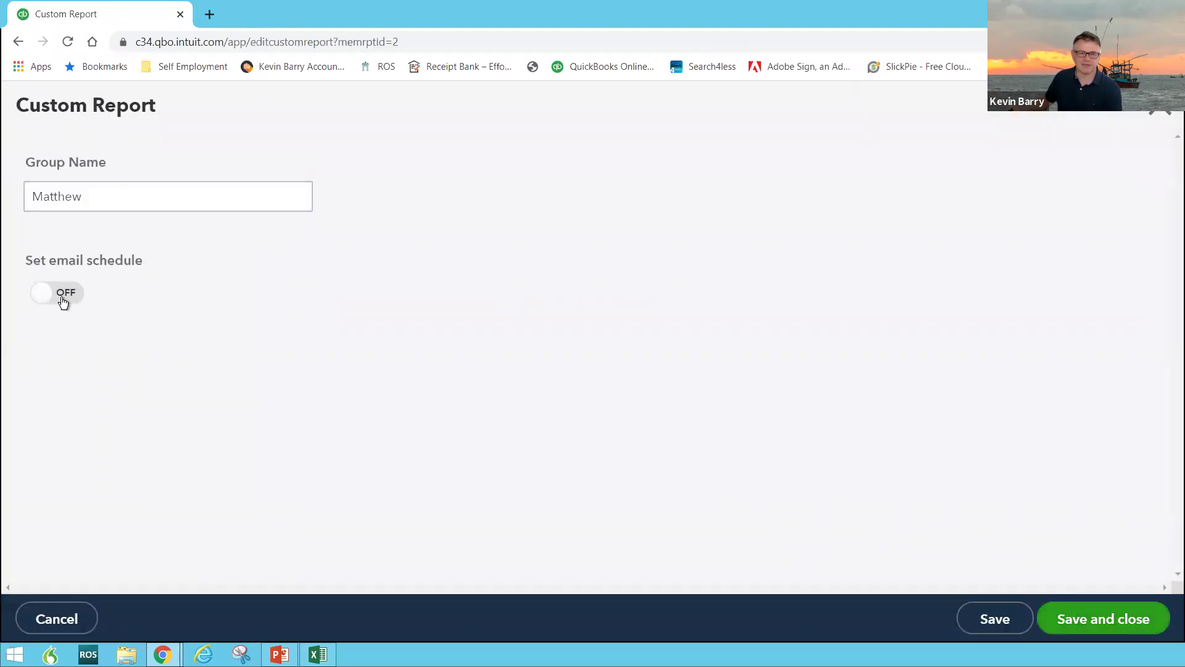
Turn on the email schedule so it repeats weekly on Friday and ends by 26-06-2020
{"action": "left_click", "coordinate": [65, 294]}
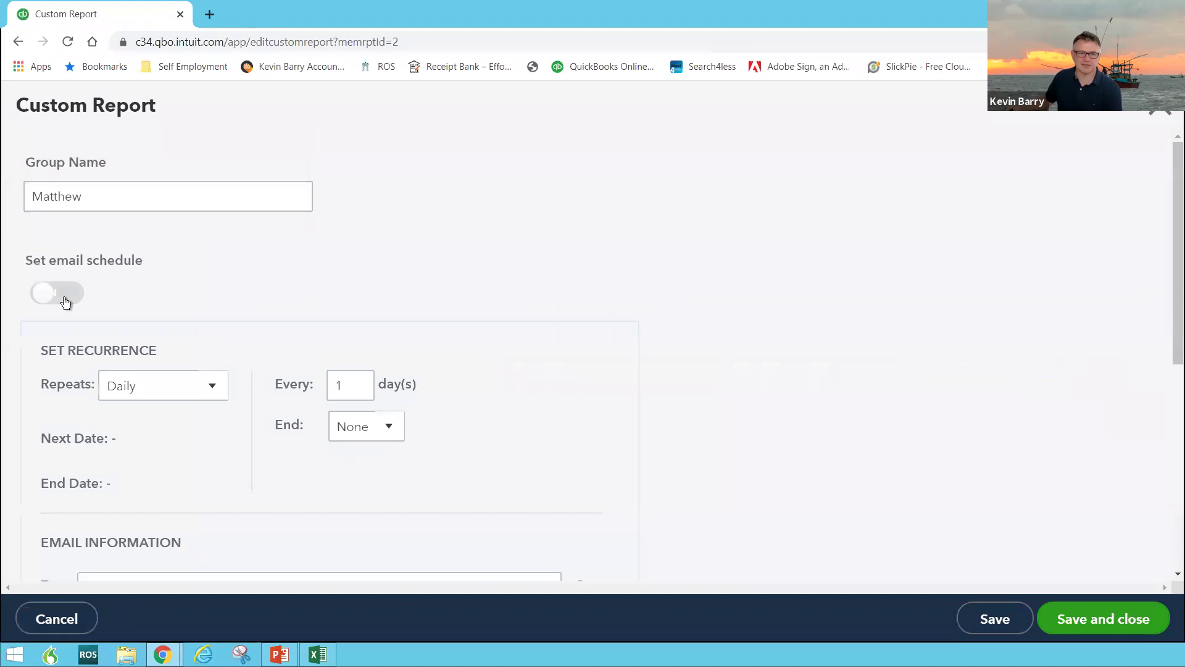
{"action": "left_click", "coordinate": [214, 397]}
{"action": "left_click", "coordinate": [175, 453]}
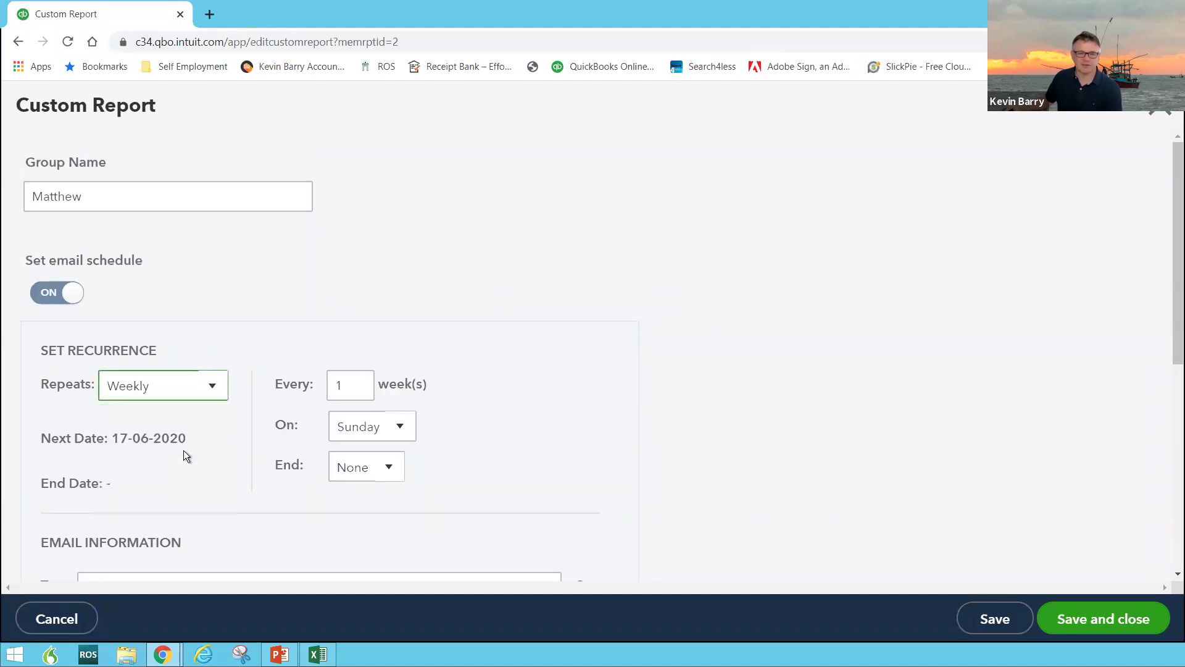
{"action": "left_click", "coordinate": [399, 428]}
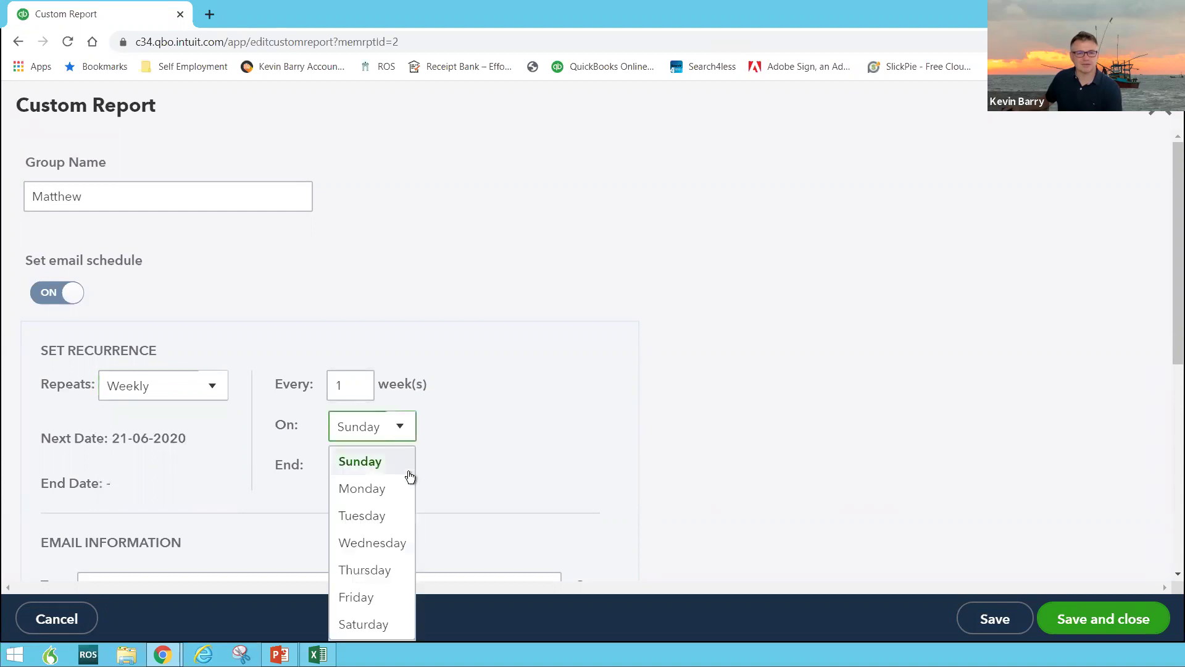
{"action": "left_click", "coordinate": [381, 597]}
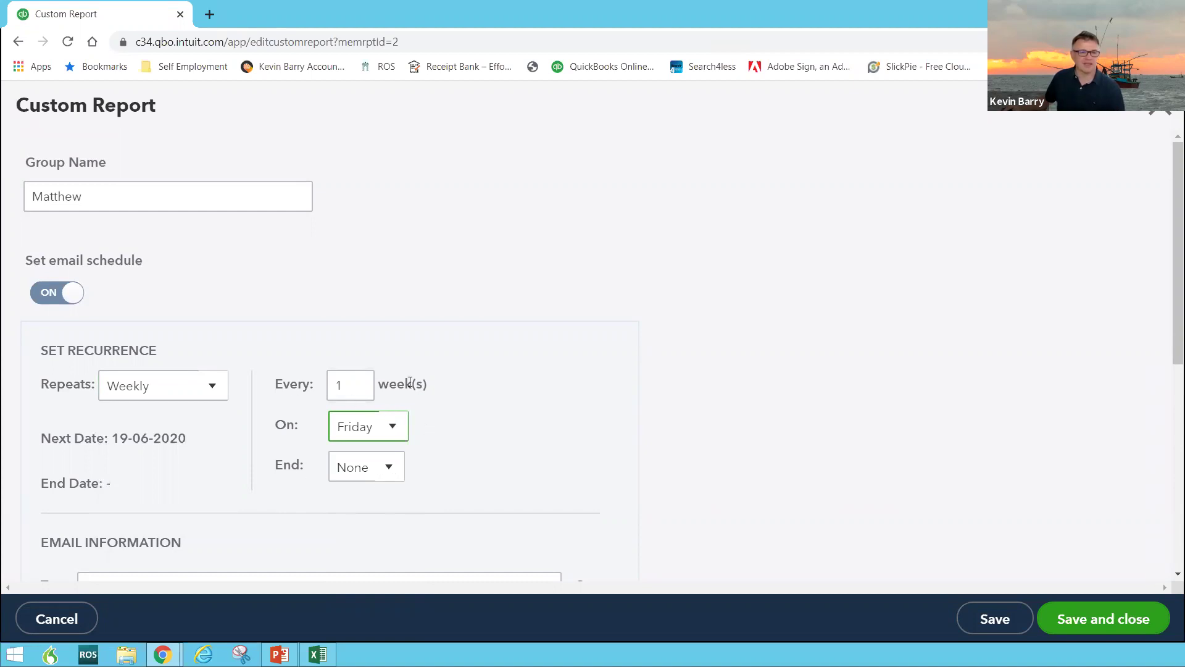
{"action": "left_click", "coordinate": [396, 470]}
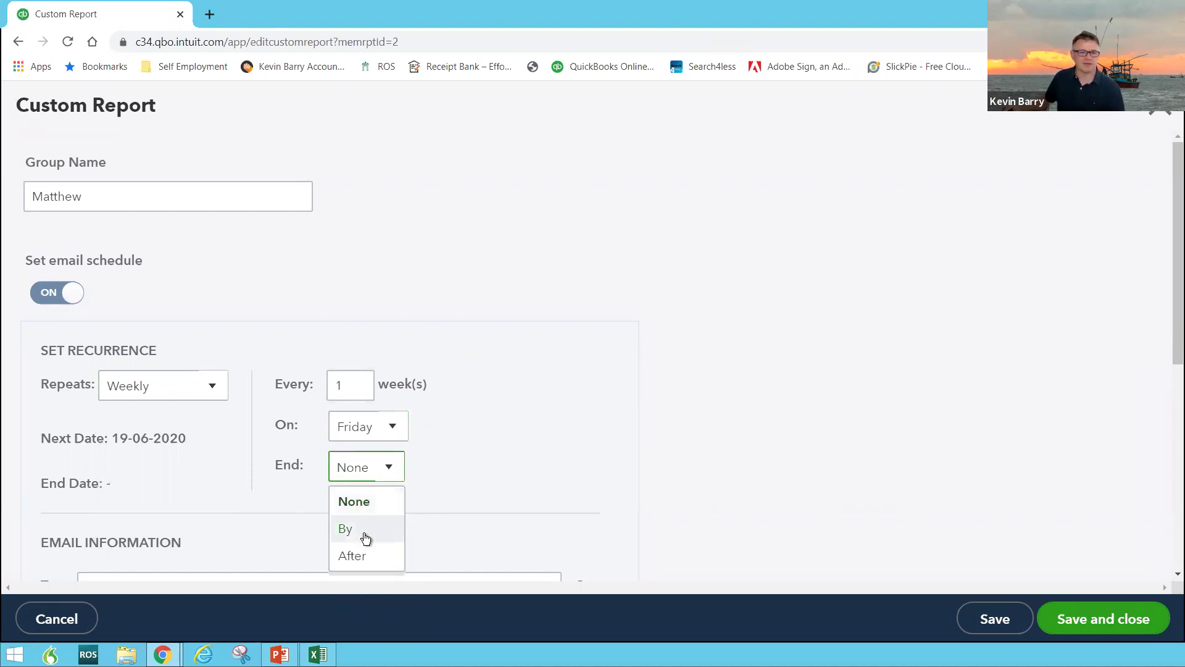
{"action": "left_click", "coordinate": [364, 532]}
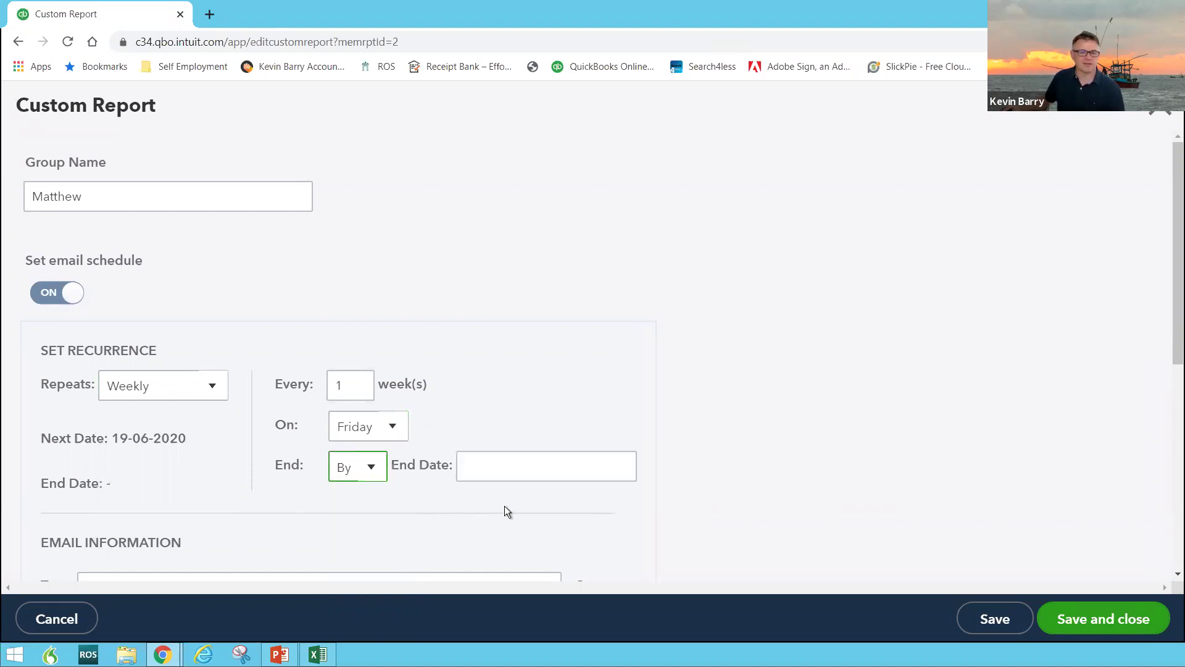
{"action": "left_click", "coordinate": [630, 472]}
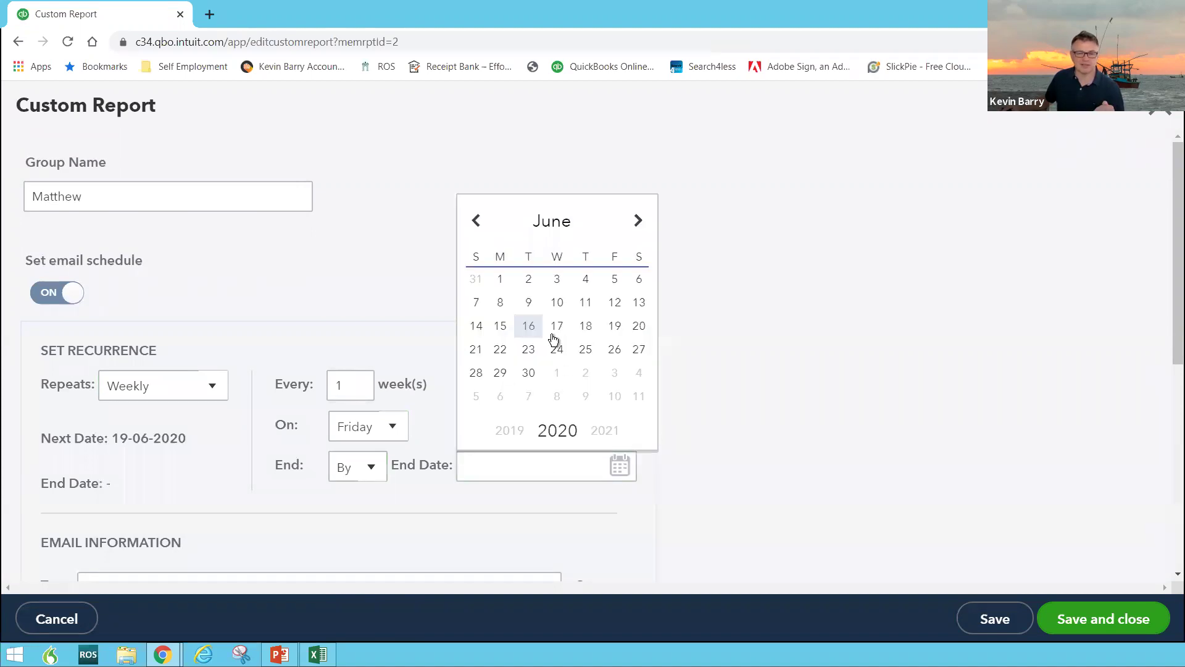
{"action": "left_click", "coordinate": [615, 350]}
{"action": "scroll", "coordinate": [310, 543], "scroll_direction": "down", "scroll_amount": 3}
Enter the recipient's e-mail address in the To field, then save and close the group
{"action": "left_click", "coordinate": [203, 430]}
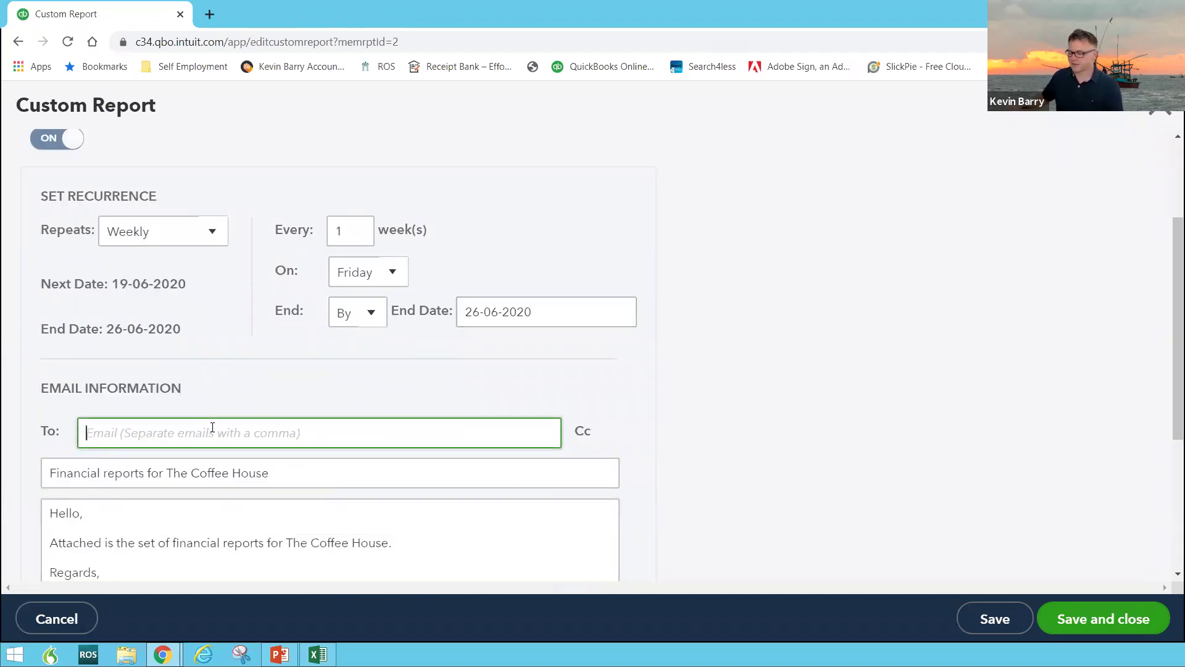
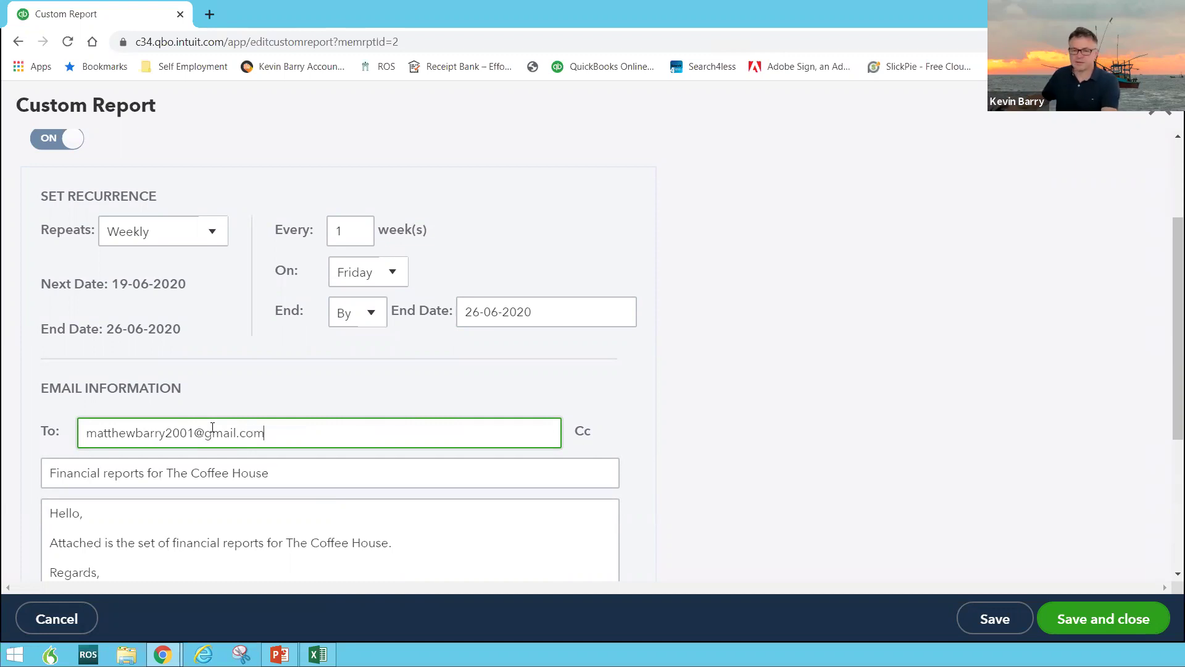
{"action": "key", "text": "Tab"}
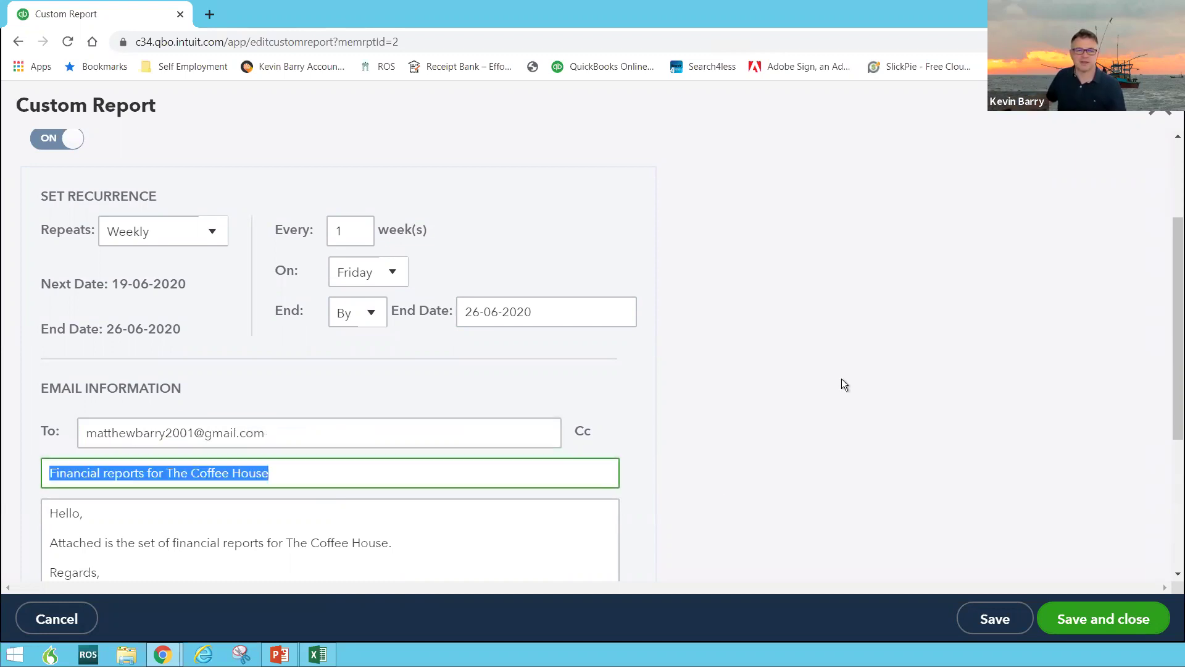
{"action": "scroll", "coordinate": [862, 395], "scroll_direction": "down", "scroll_amount": 4}
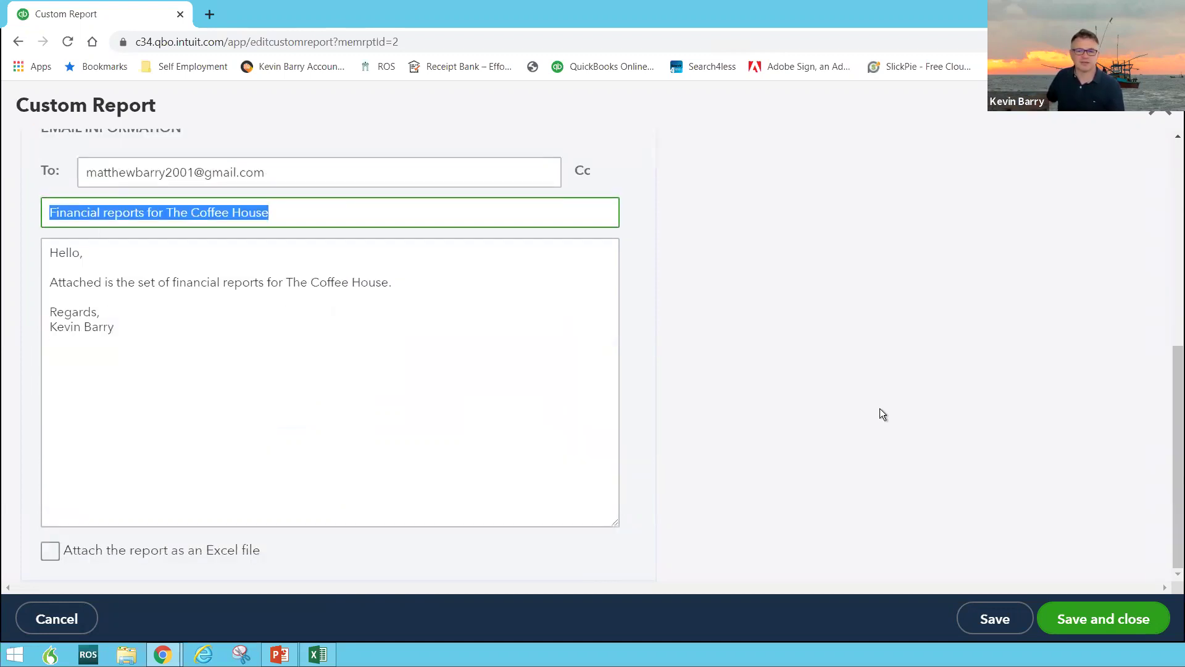
{"action": "left_click", "coordinate": [1058, 624]}
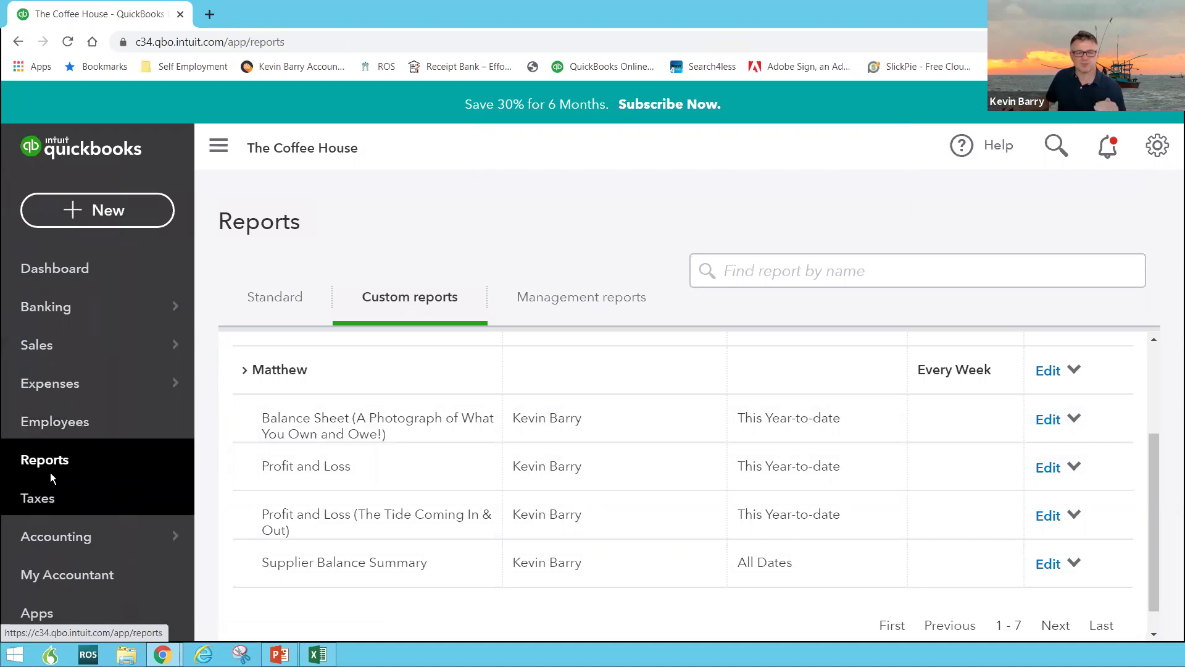
Open the Balance Sheet custom report and scroll through its €13,533 of assets, liabilities and equity
{"action": "scroll", "coordinate": [449, 467], "scroll_direction": "down", "scroll_amount": 1}
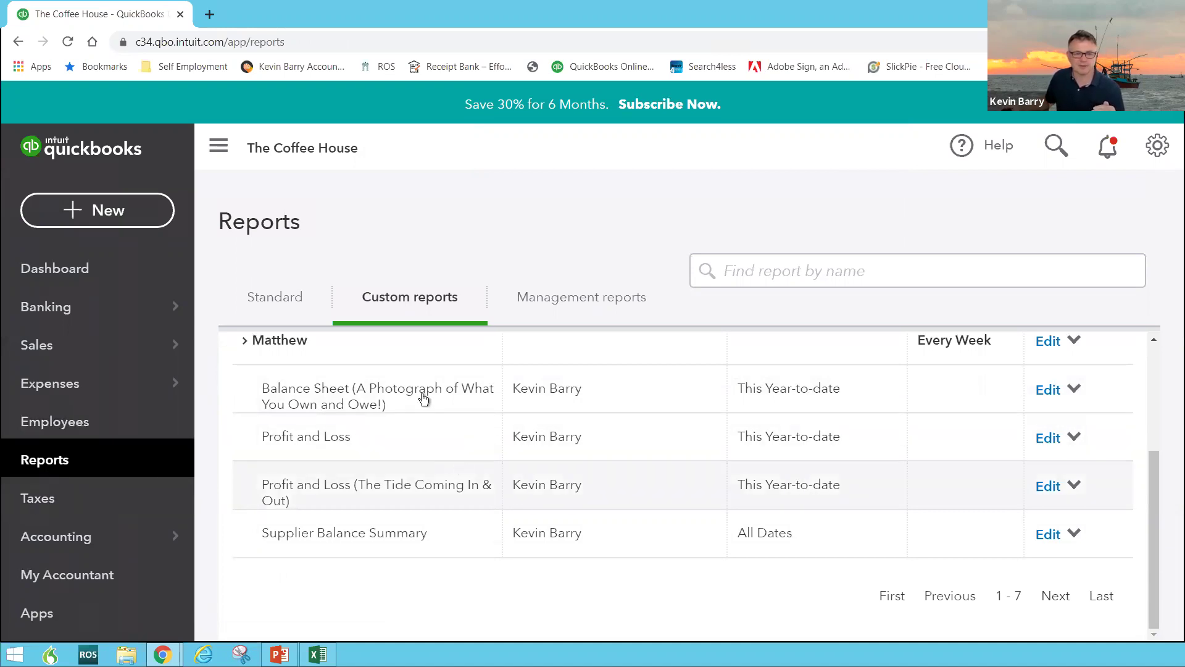
{"action": "scroll", "coordinate": [530, 510], "scroll_direction": "up", "scroll_amount": 3}
{"action": "scroll", "coordinate": [530, 509], "scroll_direction": "down", "scroll_amount": 1}
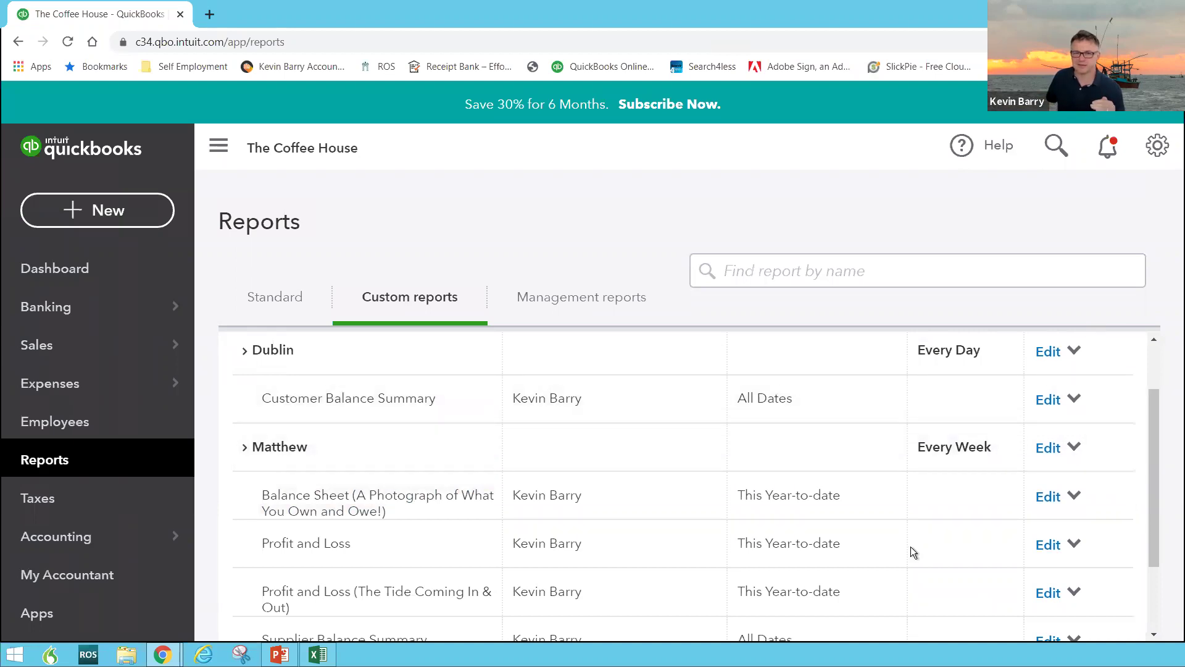
{"action": "scroll", "coordinate": [415, 476], "scroll_direction": "down", "scroll_amount": 3}
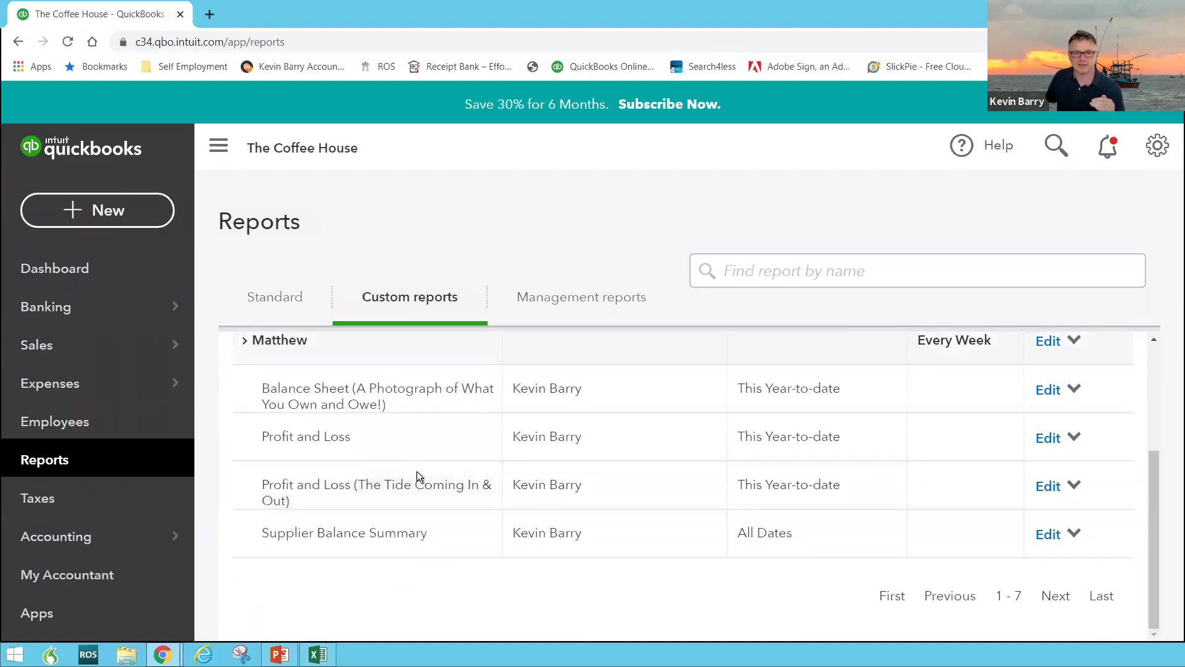
{"action": "scroll", "coordinate": [301, 493], "scroll_direction": "up", "scroll_amount": 2}
{"action": "left_click", "coordinate": [301, 491]}
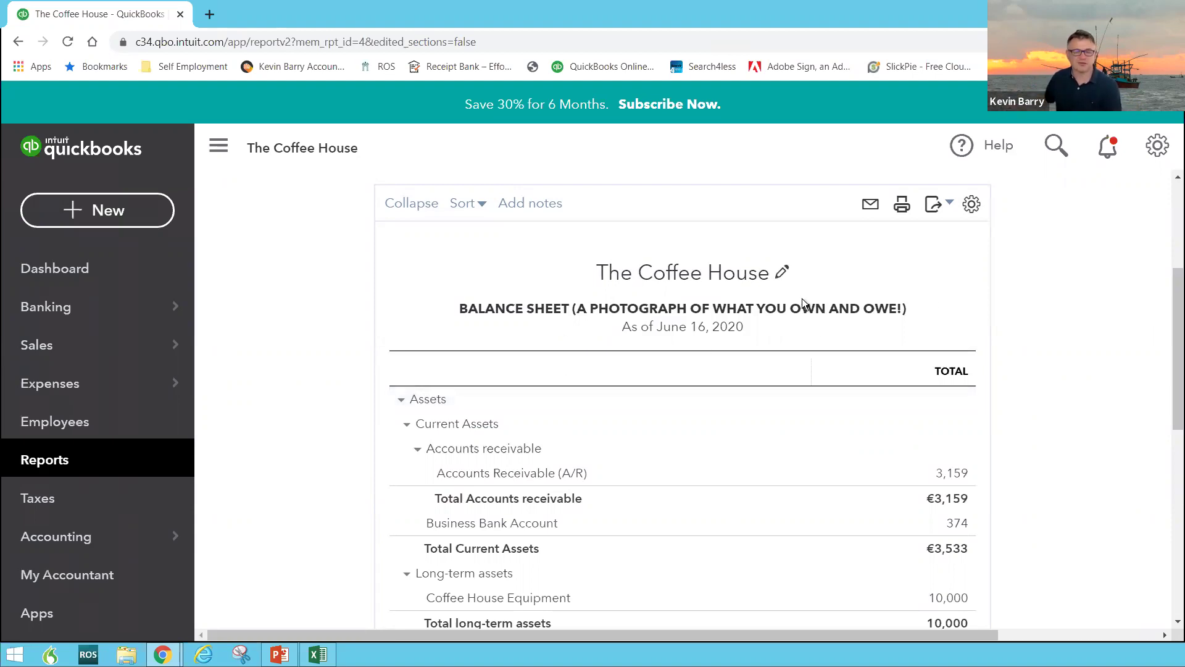
{"action": "scroll", "coordinate": [780, 384], "scroll_direction": "down", "scroll_amount": 2}
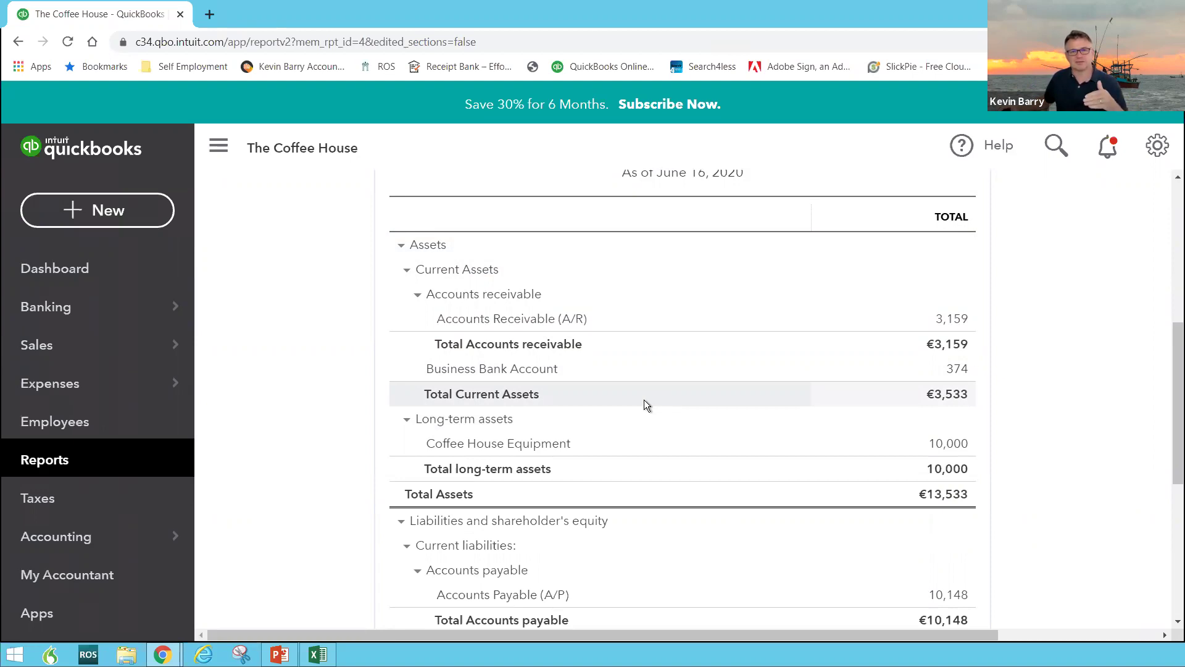
{"action": "scroll", "coordinate": [643, 399], "scroll_direction": "down", "scroll_amount": 4}
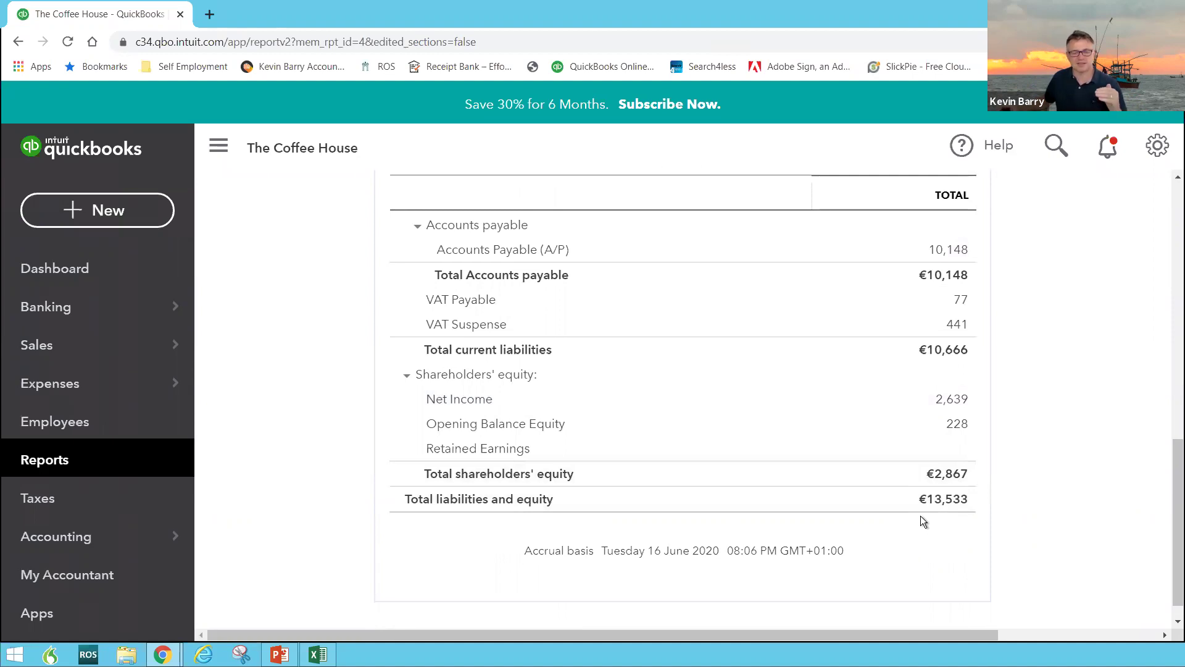
{"action": "scroll", "coordinate": [921, 516], "scroll_direction": "up", "scroll_amount": 7}
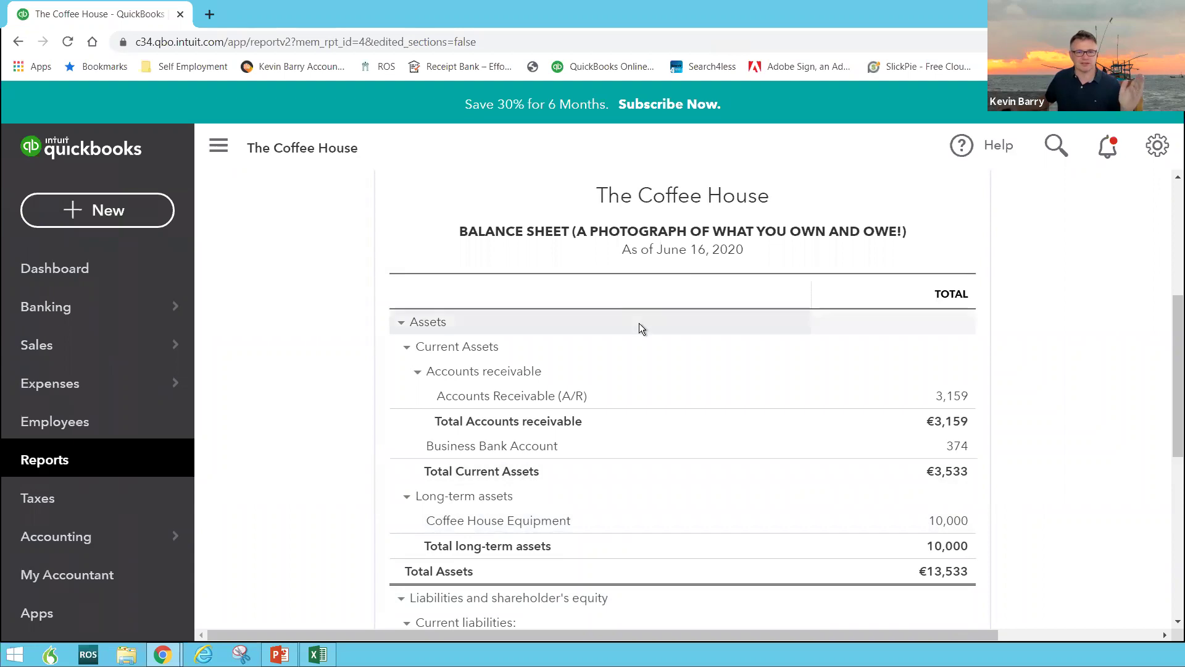
{"action": "scroll", "coordinate": [639, 324], "scroll_direction": "up", "scroll_amount": 4}
{"action": "scroll", "coordinate": [639, 324], "scroll_direction": "down", "scroll_amount": 5}
{"action": "scroll", "coordinate": [613, 290], "scroll_direction": "up", "scroll_amount": 7}
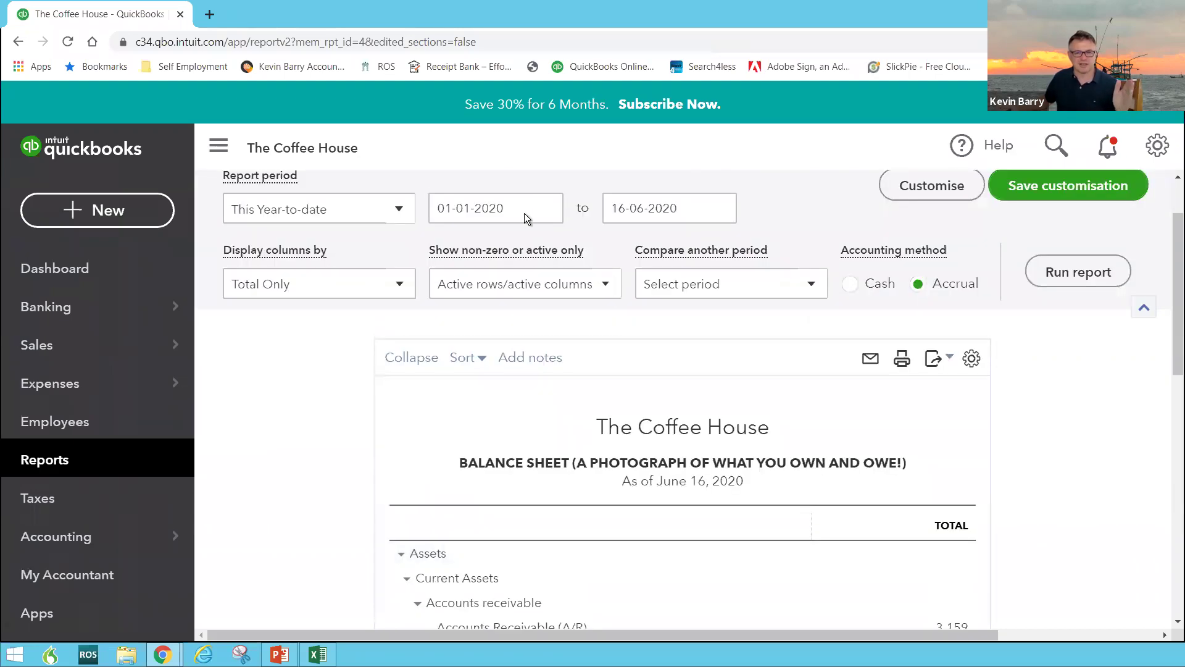
Rerun the Balance Sheet with its end date set to 31 May 2020
{"action": "left_click", "coordinate": [715, 218]}
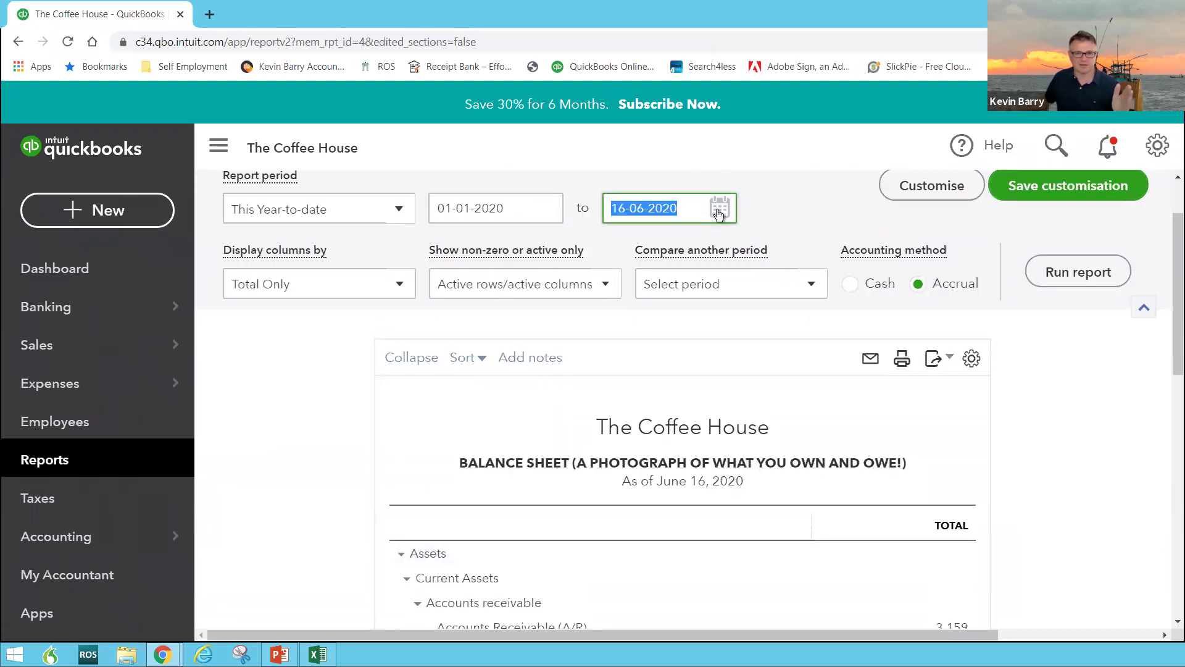
{"action": "left_click", "coordinate": [718, 214]}
{"action": "left_click", "coordinate": [621, 256]}
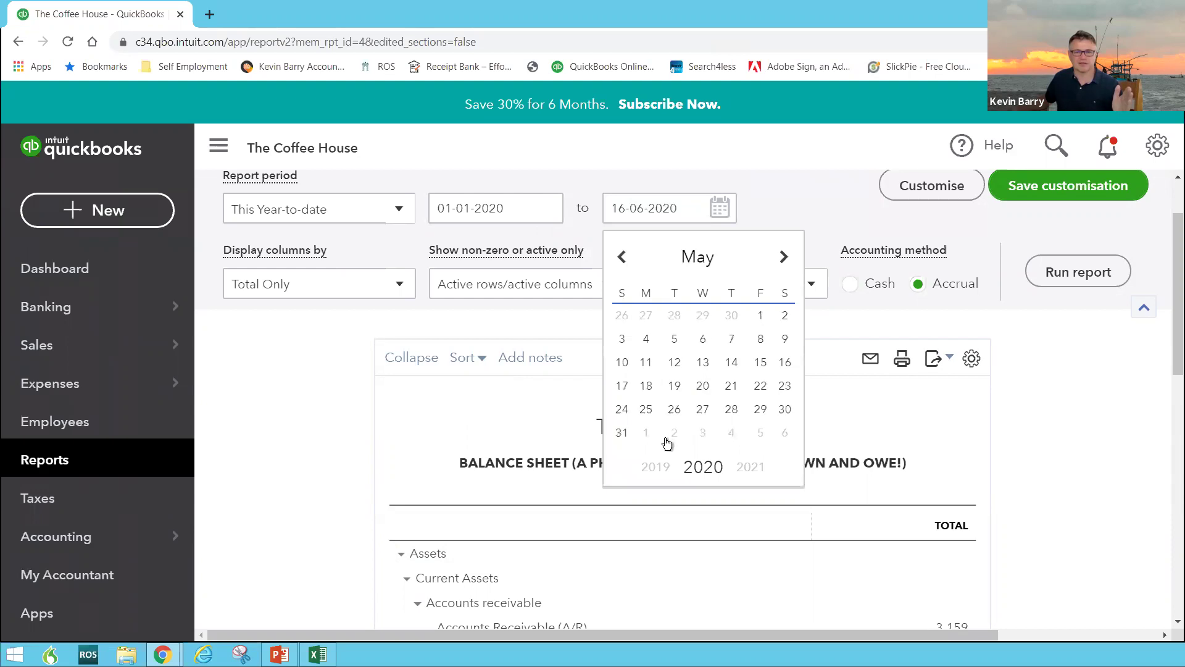
{"action": "left_click", "coordinate": [621, 433]}
{"action": "left_click", "coordinate": [1068, 272]}
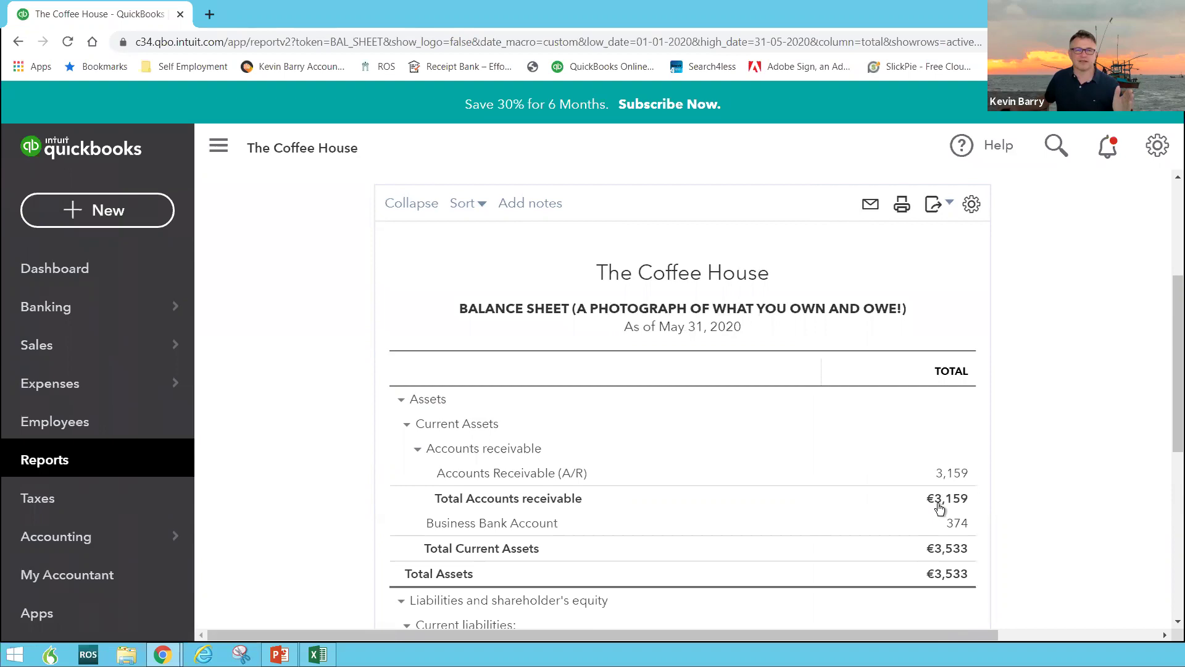
Look over the €3,533 May balance sheet and return to the Custom reports list
{"action": "scroll", "coordinate": [937, 497], "scroll_direction": "down", "scroll_amount": 7}
{"action": "scroll", "coordinate": [938, 504], "scroll_direction": "up", "scroll_amount": 4}
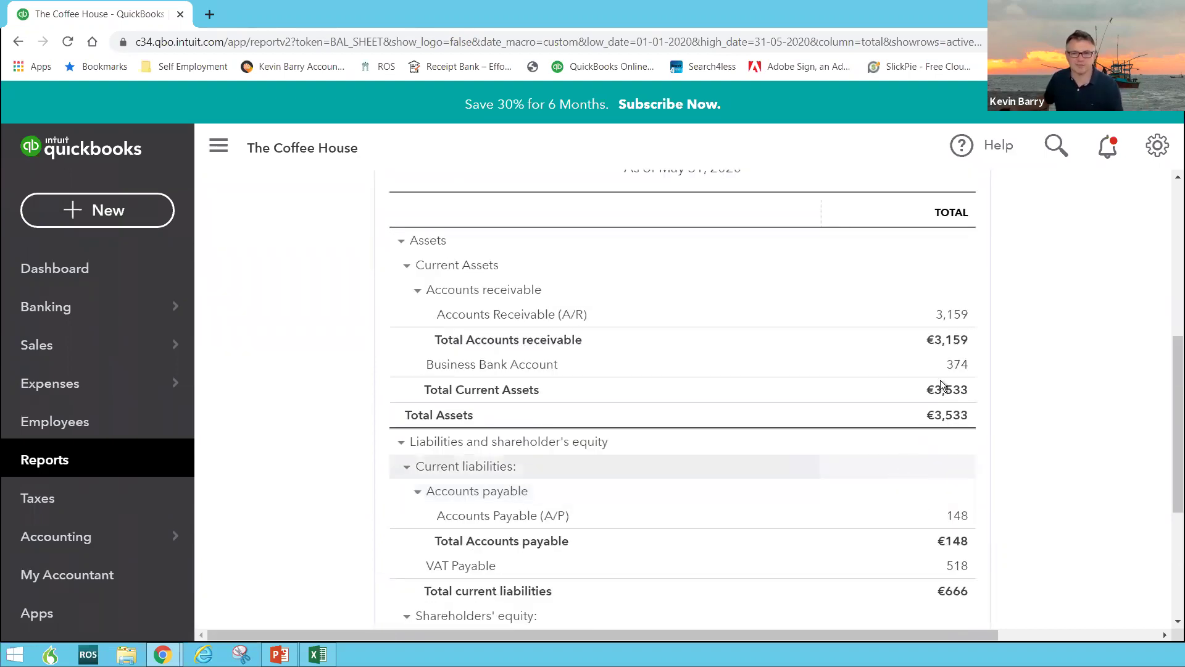
{"action": "scroll", "coordinate": [802, 439], "scroll_direction": "up", "scroll_amount": 4}
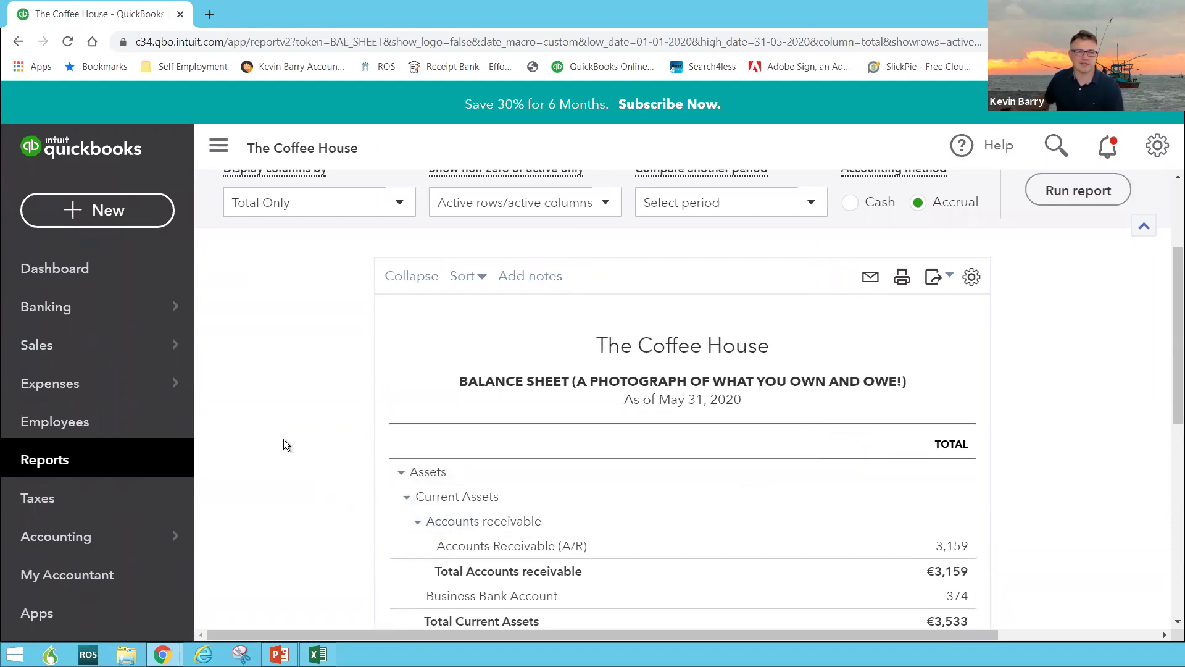
{"action": "scroll", "coordinate": [284, 441], "scroll_direction": "up", "scroll_amount": 2}
{"action": "left_click", "coordinate": [97, 462]}
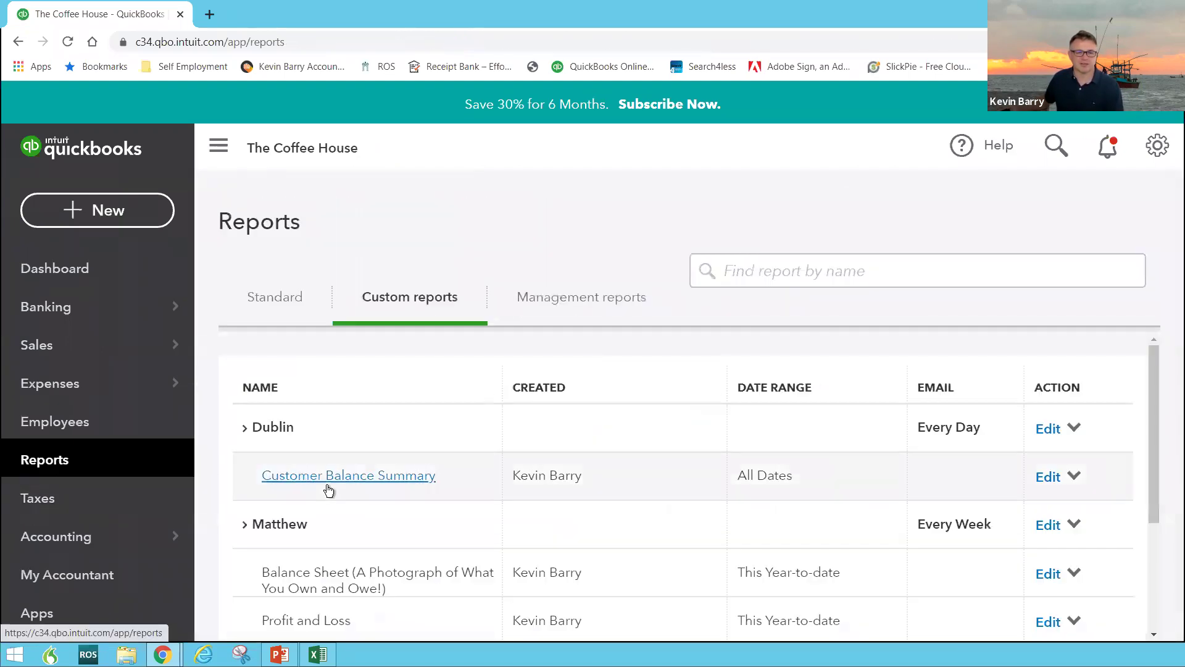
Open the Profit and Loss (The Tide Coming In & Out) custom report
{"action": "scroll", "coordinate": [309, 488], "scroll_direction": "down", "scroll_amount": 3}
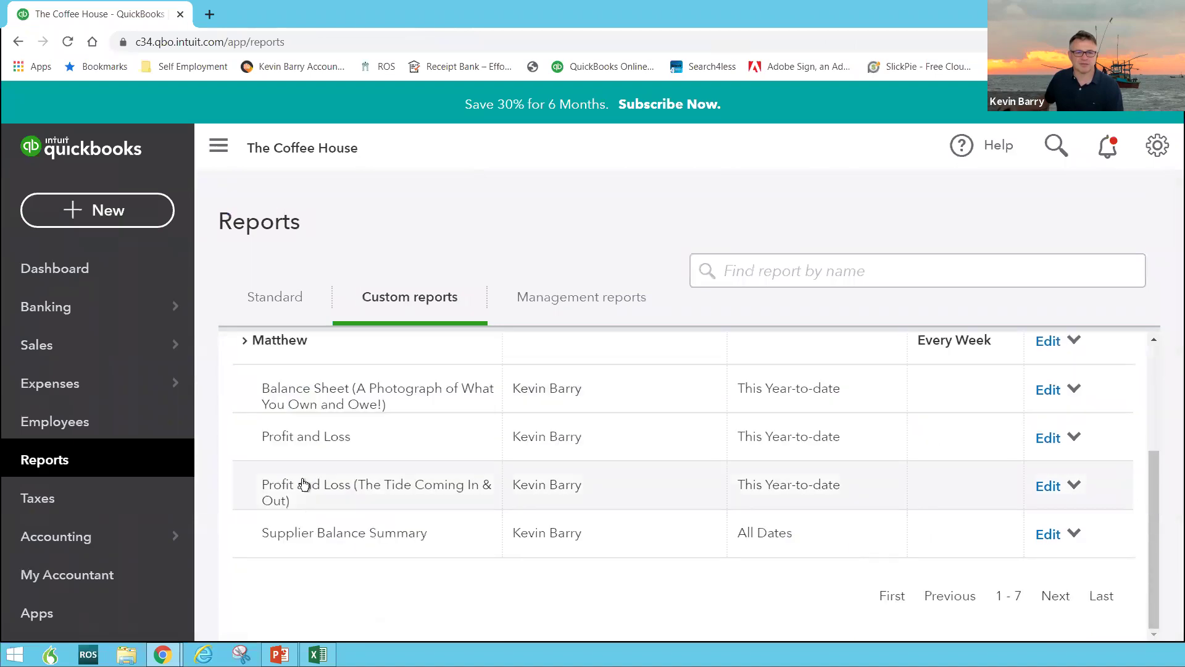
{"action": "left_click", "coordinate": [345, 490]}
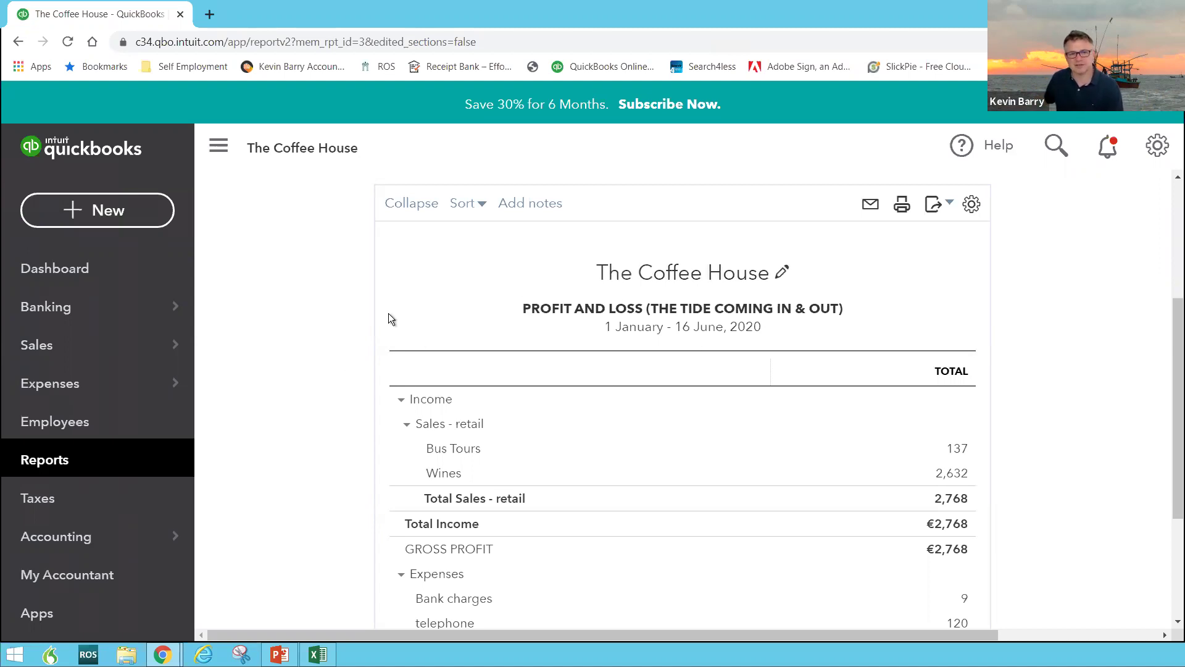
{"action": "scroll", "coordinate": [706, 369], "scroll_direction": "down", "scroll_amount": 3}
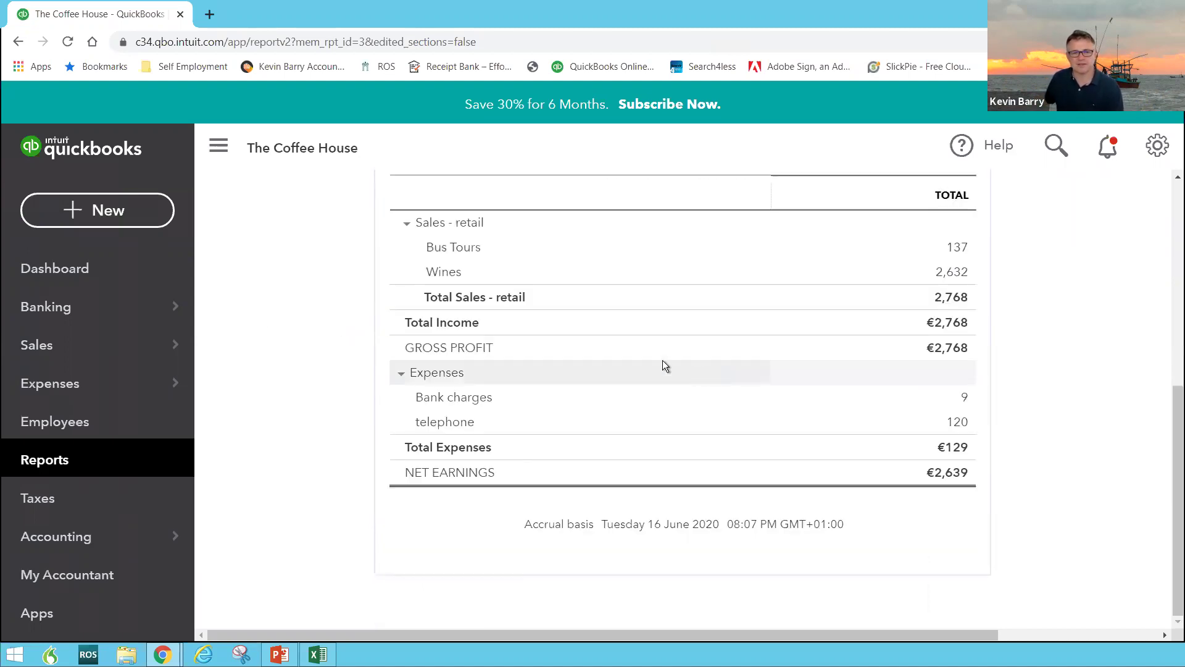
{"action": "scroll", "coordinate": [665, 366], "scroll_direction": "up", "scroll_amount": 3}
Collapse the report, then expand it to show Sales - retail split into Bus Tours and Wines
{"action": "left_click", "coordinate": [406, 195]}
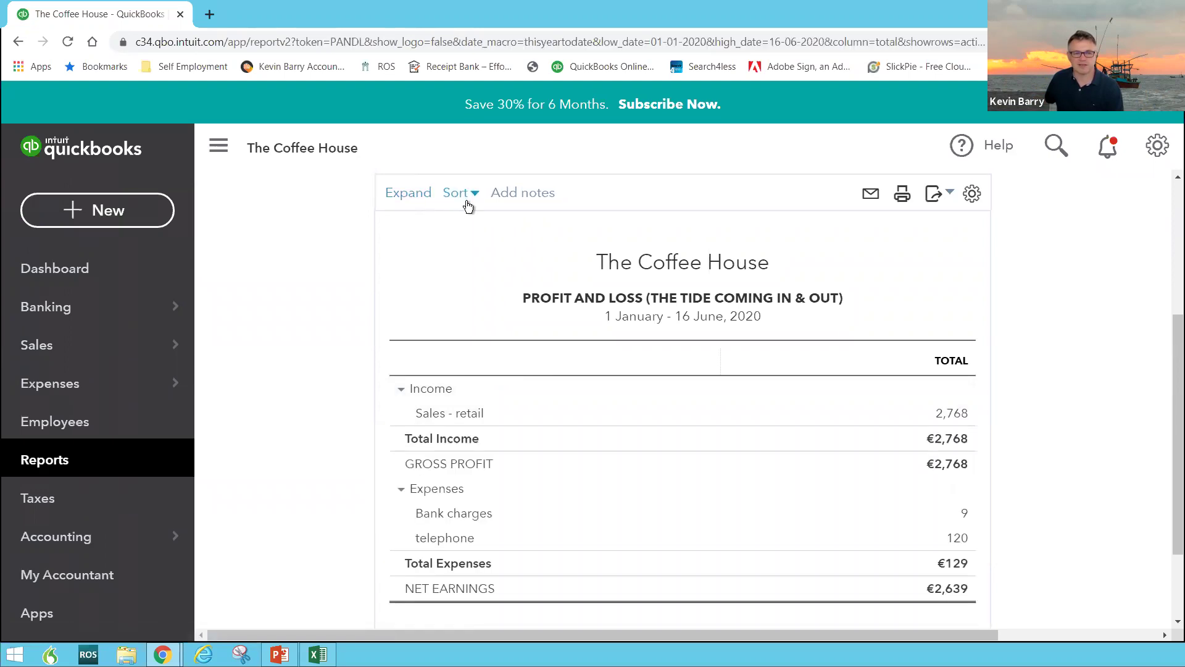
{"action": "scroll", "coordinate": [468, 207], "scroll_direction": "up", "scroll_amount": 2}
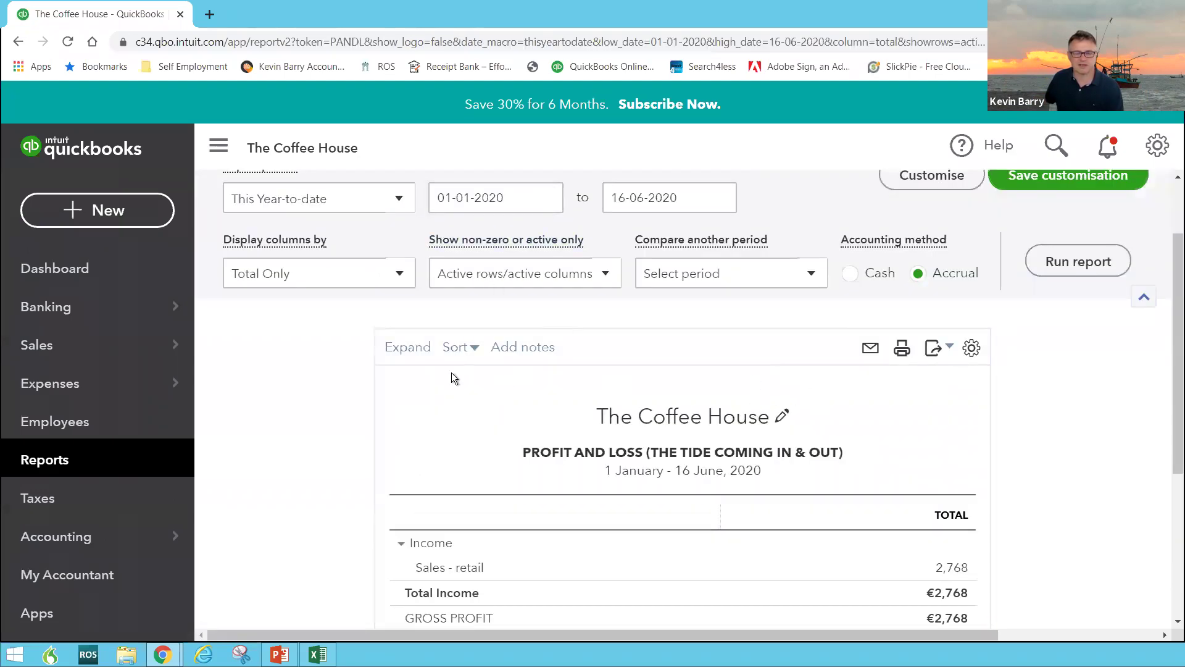
{"action": "left_click", "coordinate": [408, 346]}
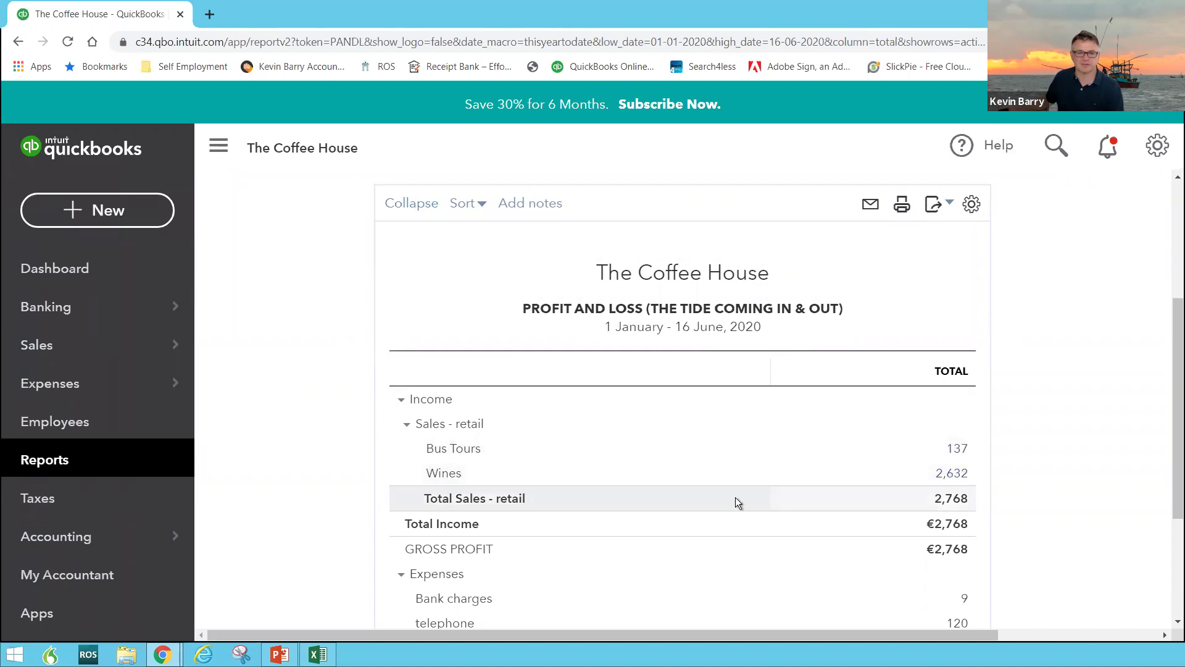
{"action": "scroll", "coordinate": [735, 495], "scroll_direction": "down", "scroll_amount": 2}
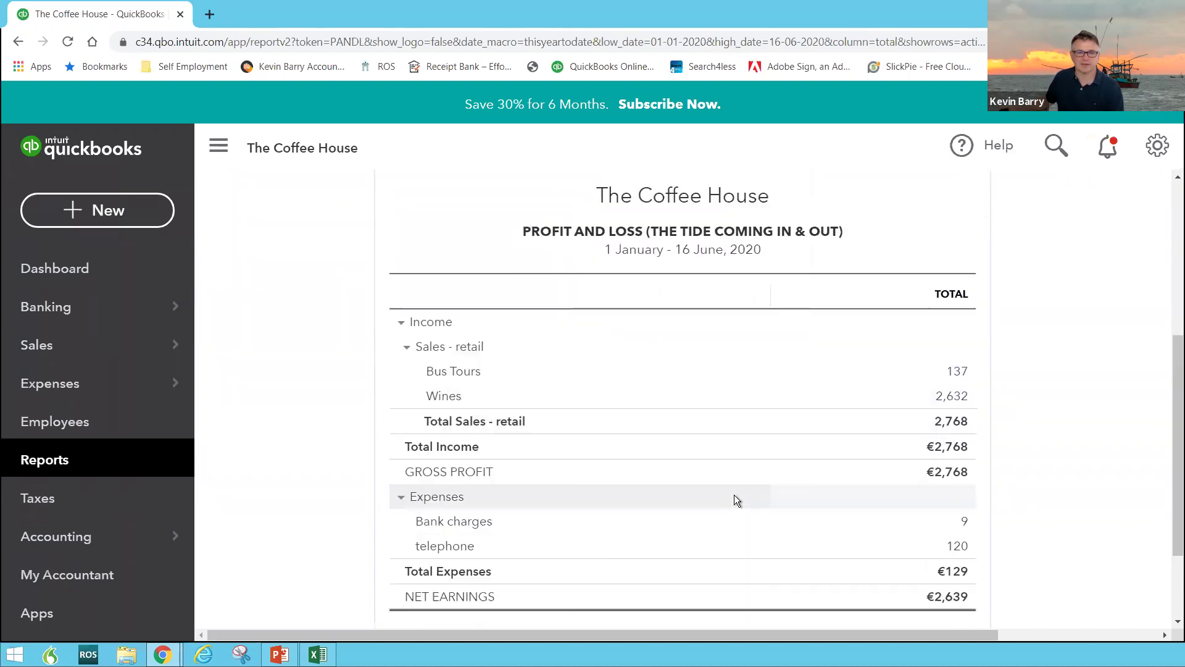
{"action": "scroll", "coordinate": [735, 494], "scroll_direction": "up", "scroll_amount": 2}
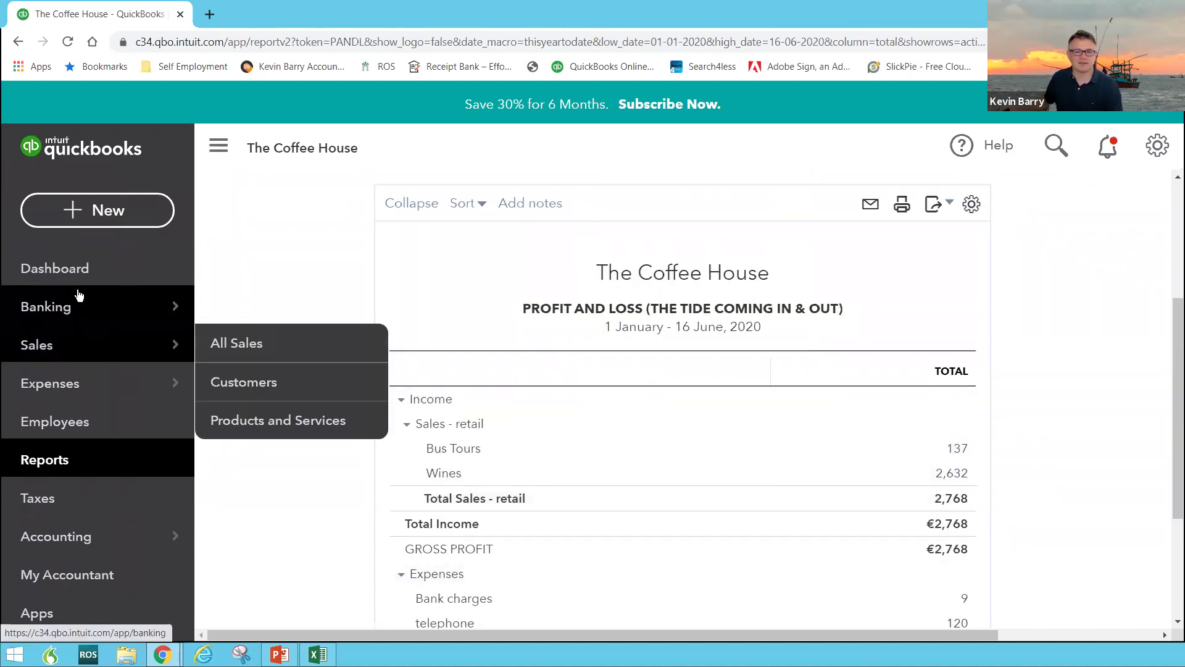
{"action": "mouse_move", "coordinate": [78, 295]}
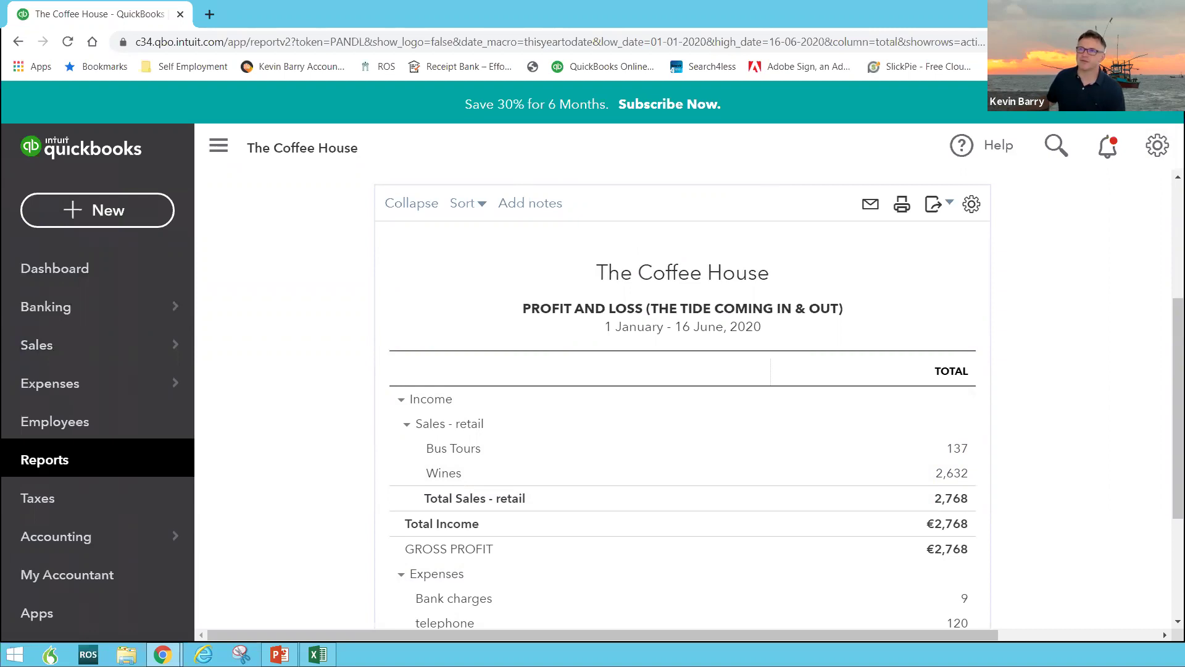
Advance the PowerPoint slideshow to 'It's all about the Set Up', then switch back to Chrome
{"action": "key", "text": "alt+Tab"}
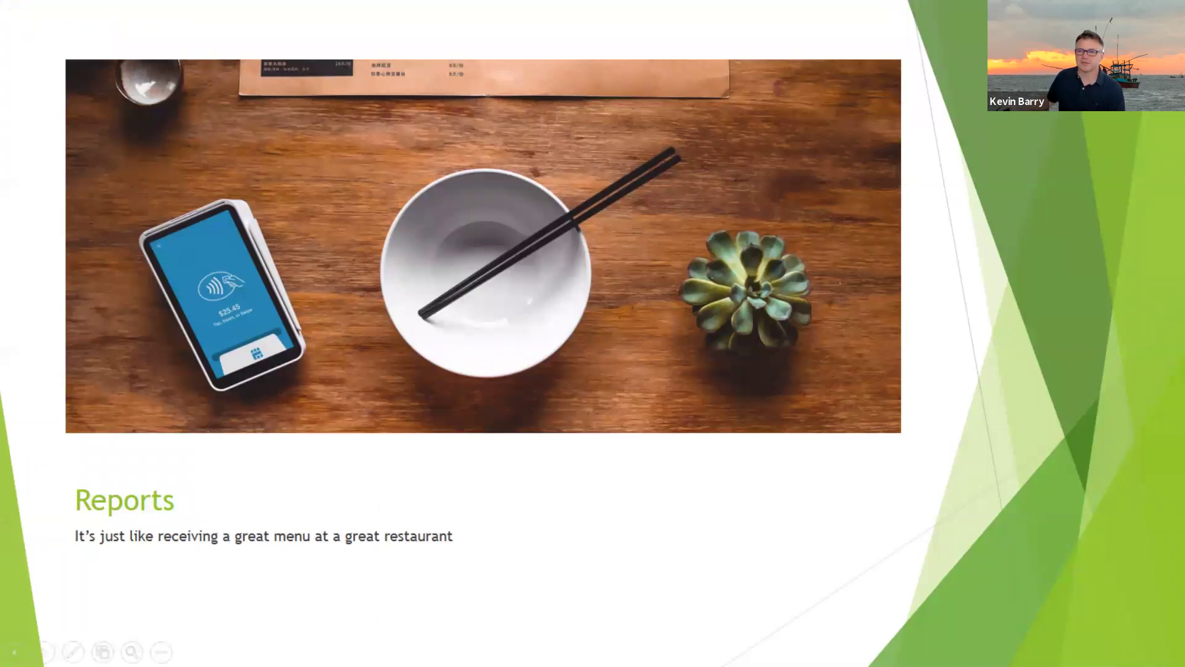
{"action": "left_click", "coordinate": [1061, 584]}
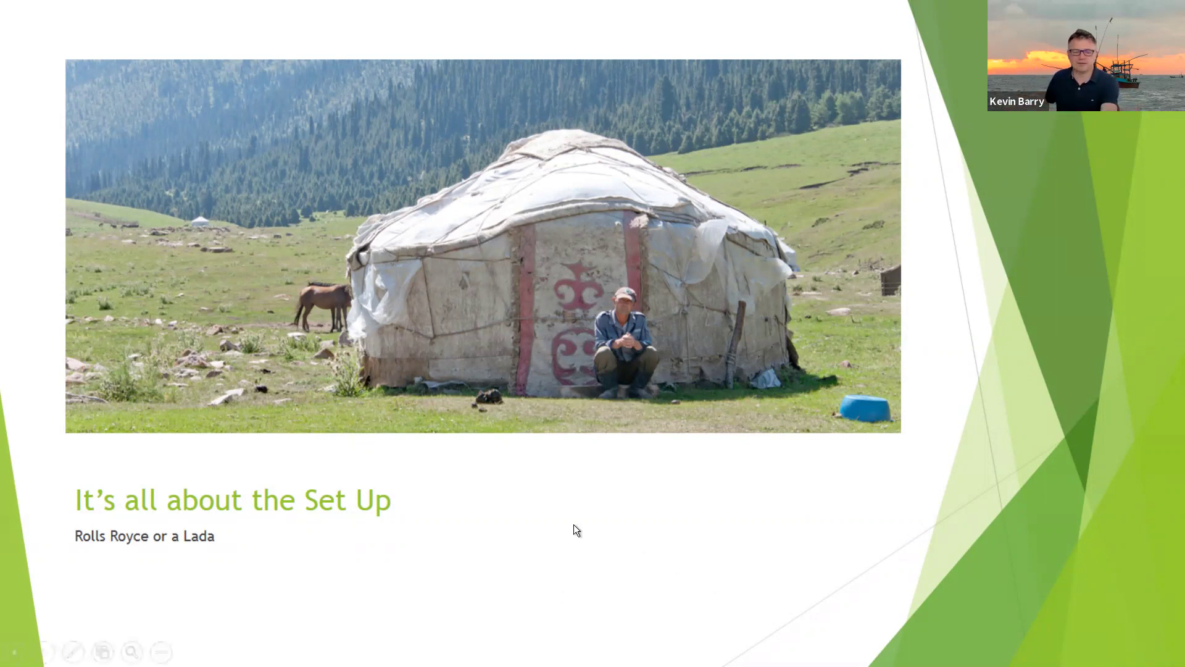
{"action": "key", "text": "alt+Tab"}
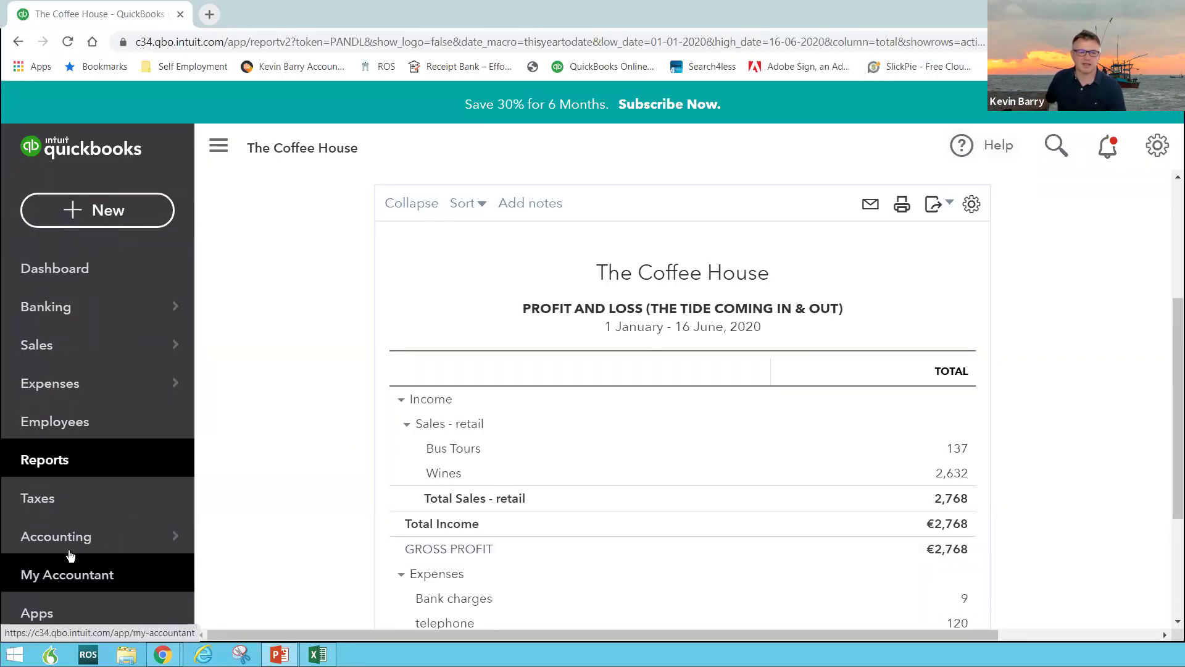
From Taxes, use Edit VAT > Edit rates to list the company's VAT rates
{"action": "scroll", "coordinate": [273, 315], "scroll_direction": "down", "scroll_amount": 3}
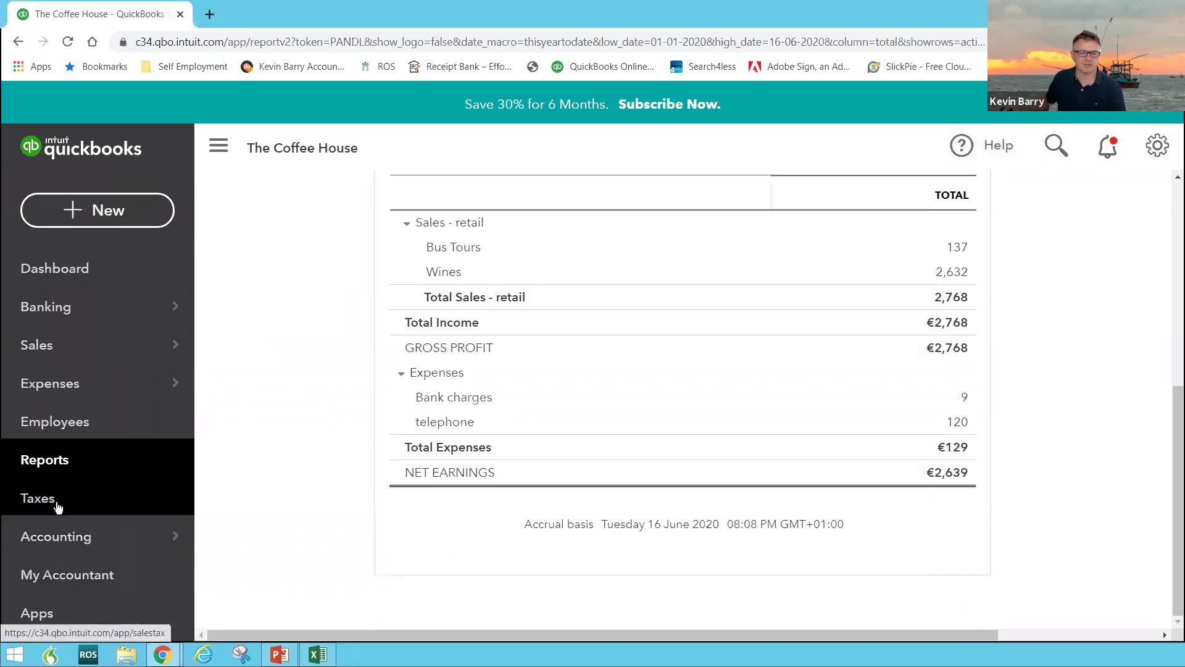
{"action": "left_click", "coordinate": [76, 498]}
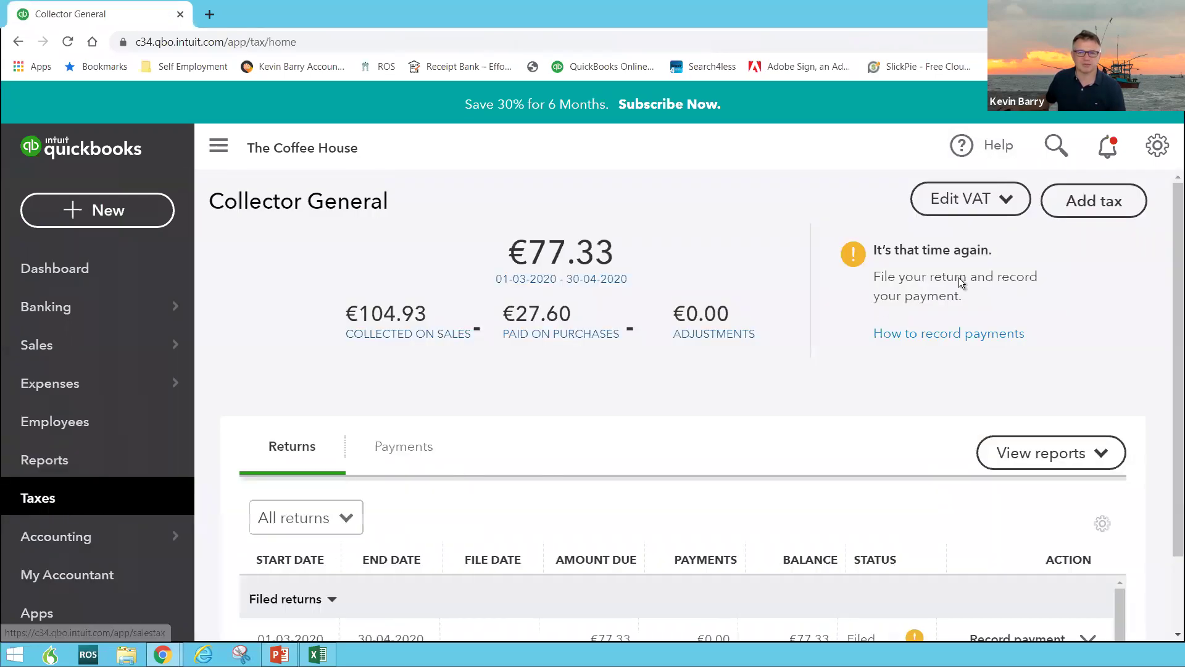
{"action": "left_click", "coordinate": [994, 203]}
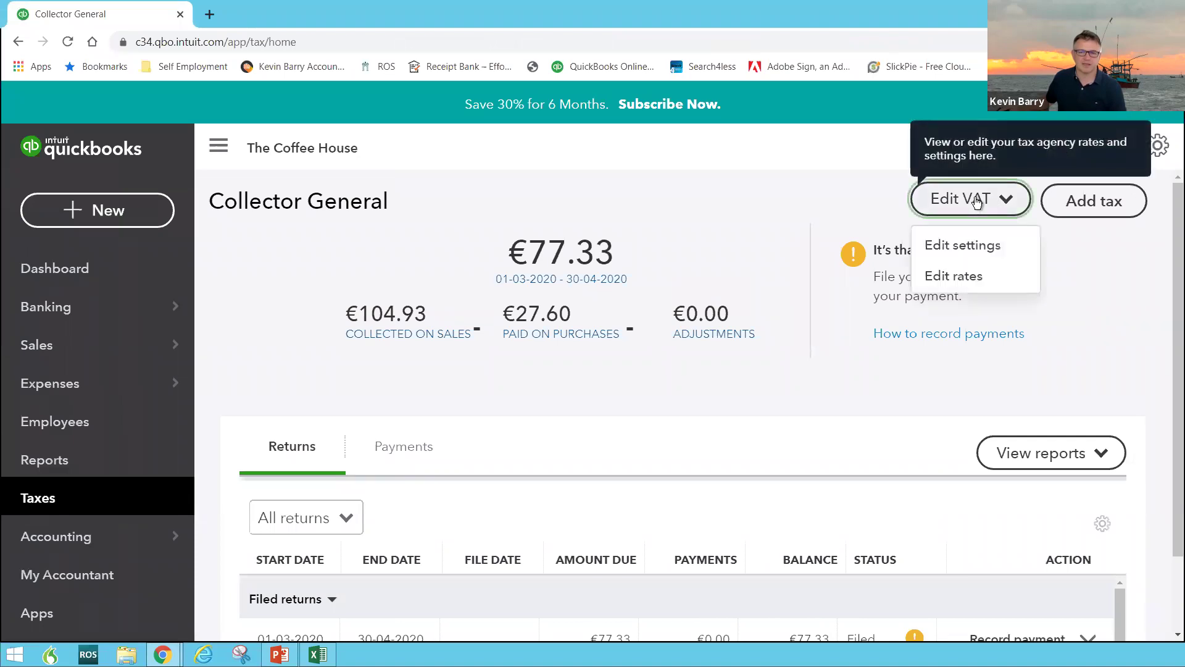
{"action": "left_click", "coordinate": [958, 276]}
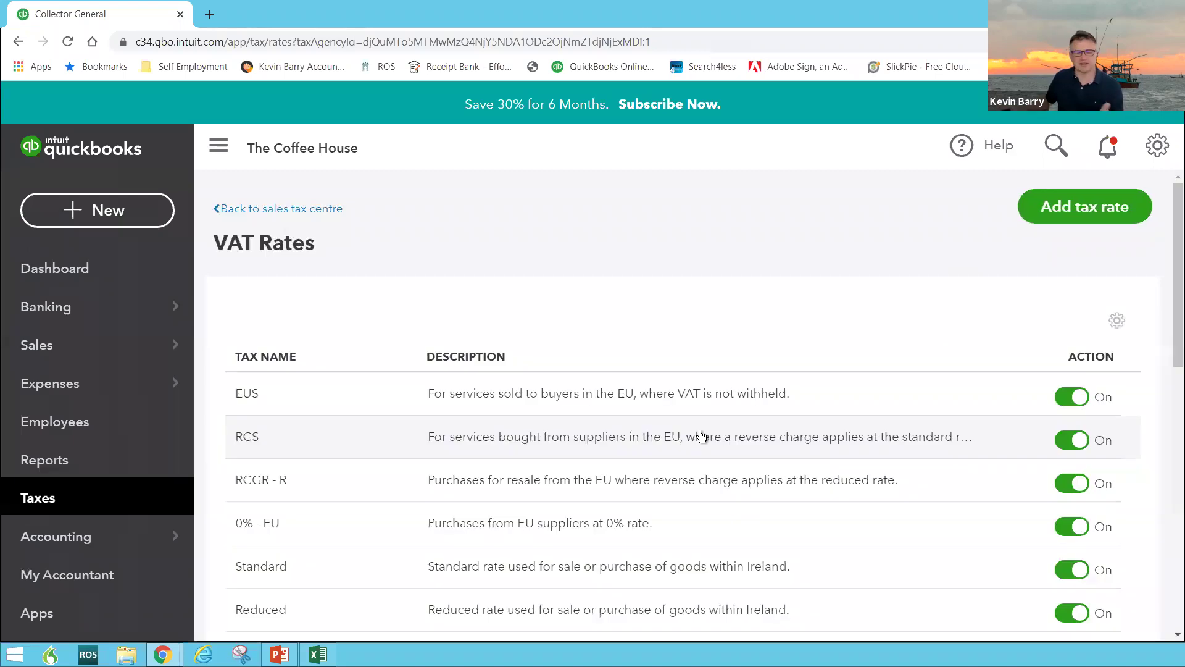
{"action": "scroll", "coordinate": [702, 436], "scroll_direction": "down", "scroll_amount": 5}
{"action": "scroll", "coordinate": [702, 433], "scroll_direction": "down", "scroll_amount": 5}
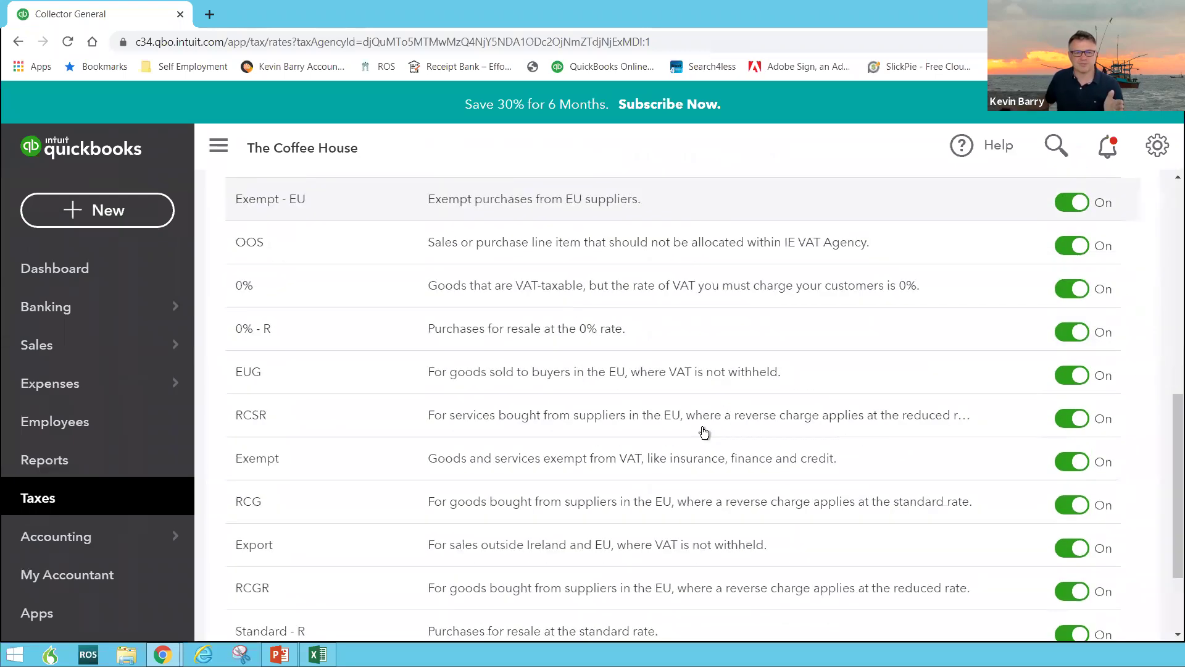
{"action": "scroll", "coordinate": [704, 432], "scroll_direction": "down", "scroll_amount": 3}
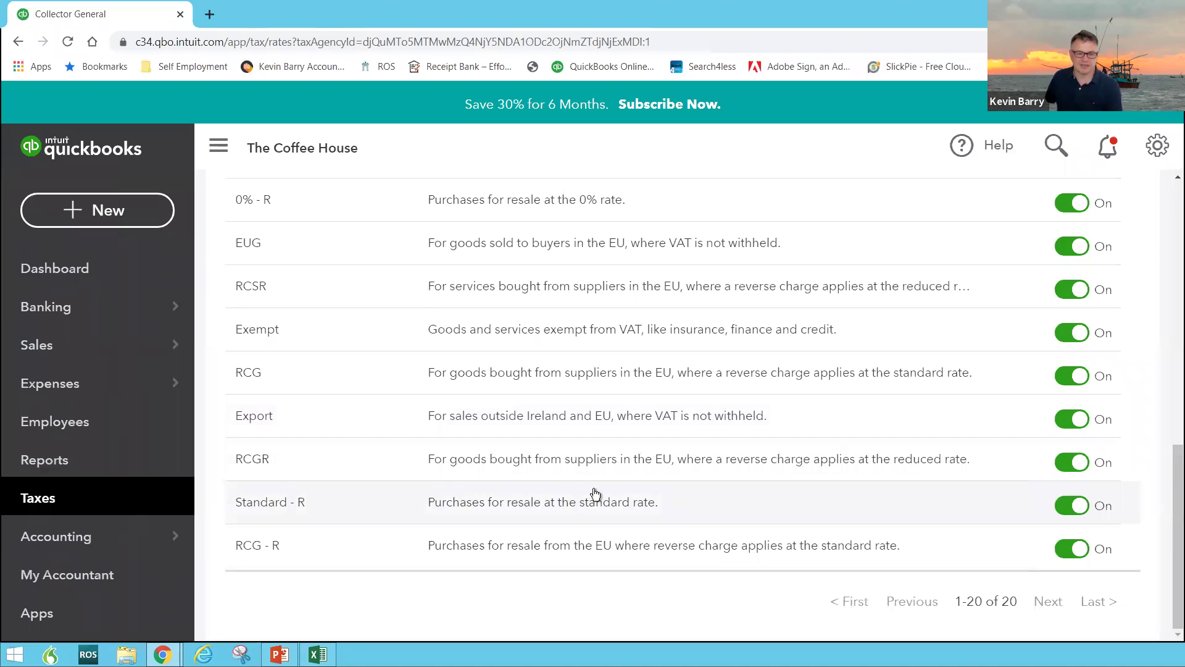
Scroll through the 20 VAT rates, such as Export, RCG and Standard - R, then return to Reports
{"action": "scroll", "coordinate": [595, 493], "scroll_direction": "up", "scroll_amount": 2}
{"action": "scroll", "coordinate": [595, 493], "scroll_direction": "up", "scroll_amount": 7}
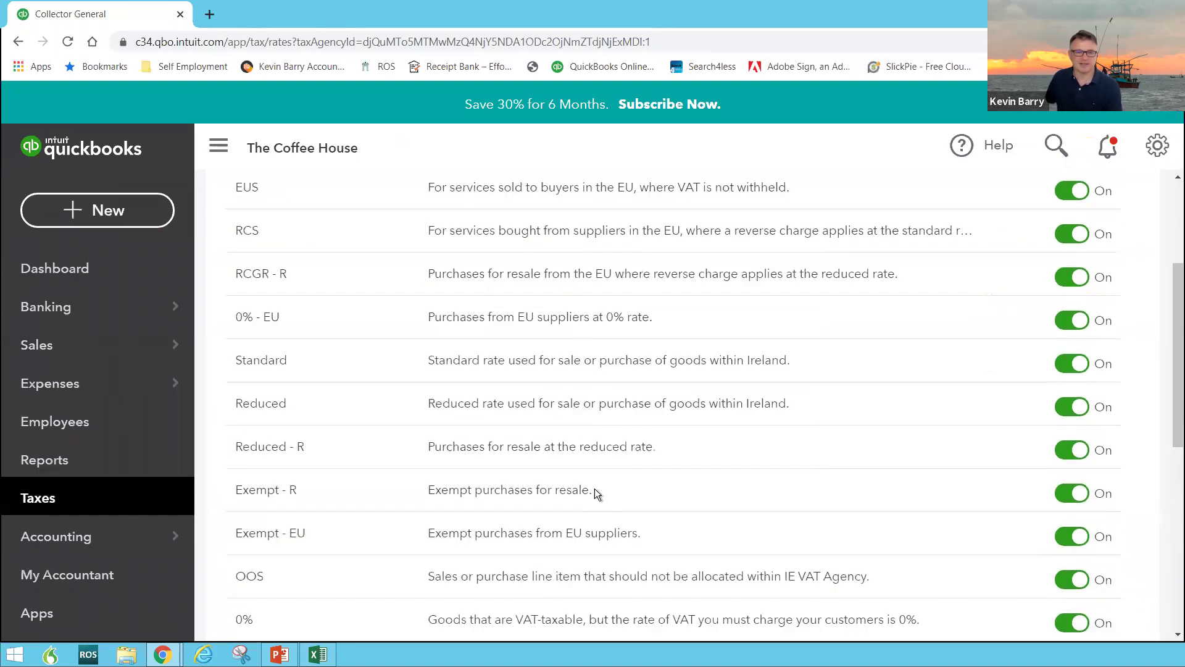
{"action": "scroll", "coordinate": [465, 410], "scroll_direction": "down", "scroll_amount": 2}
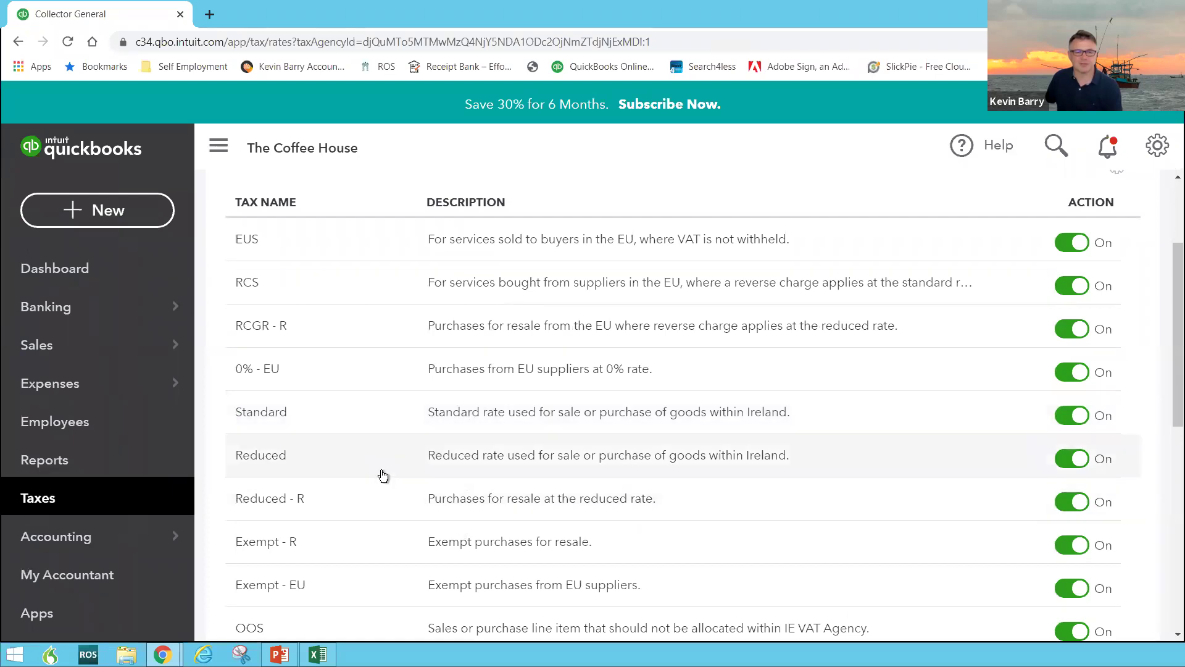
{"action": "scroll", "coordinate": [384, 476], "scroll_direction": "down", "scroll_amount": 1}
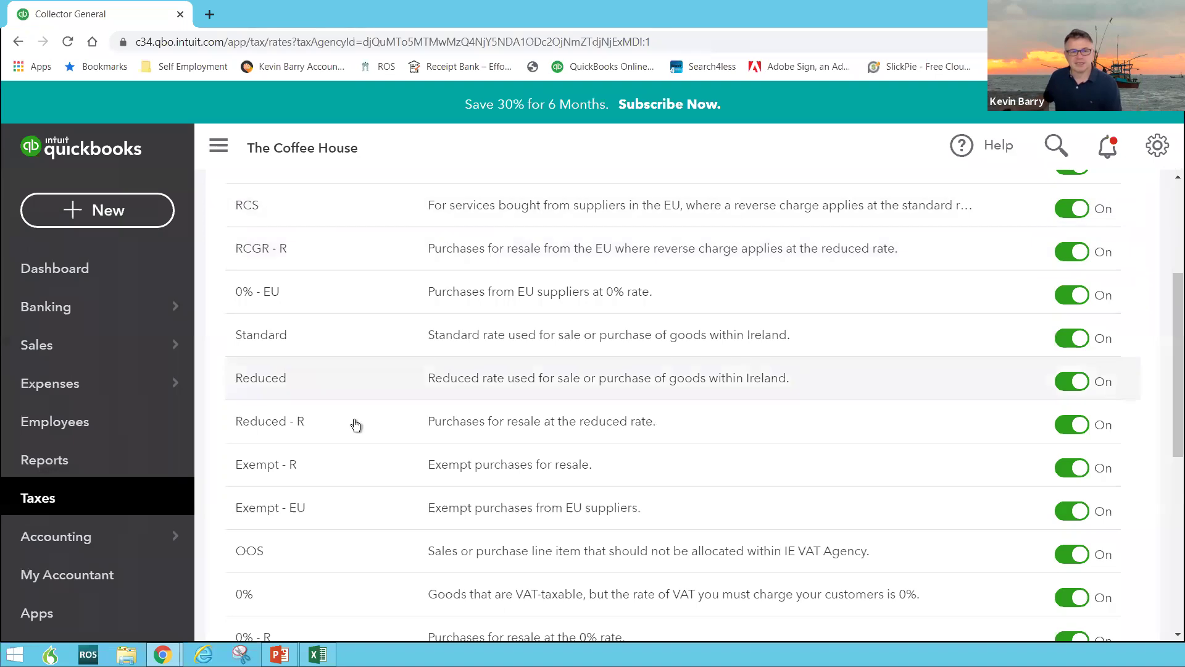
{"action": "scroll", "coordinate": [392, 290], "scroll_direction": "up", "scroll_amount": 3}
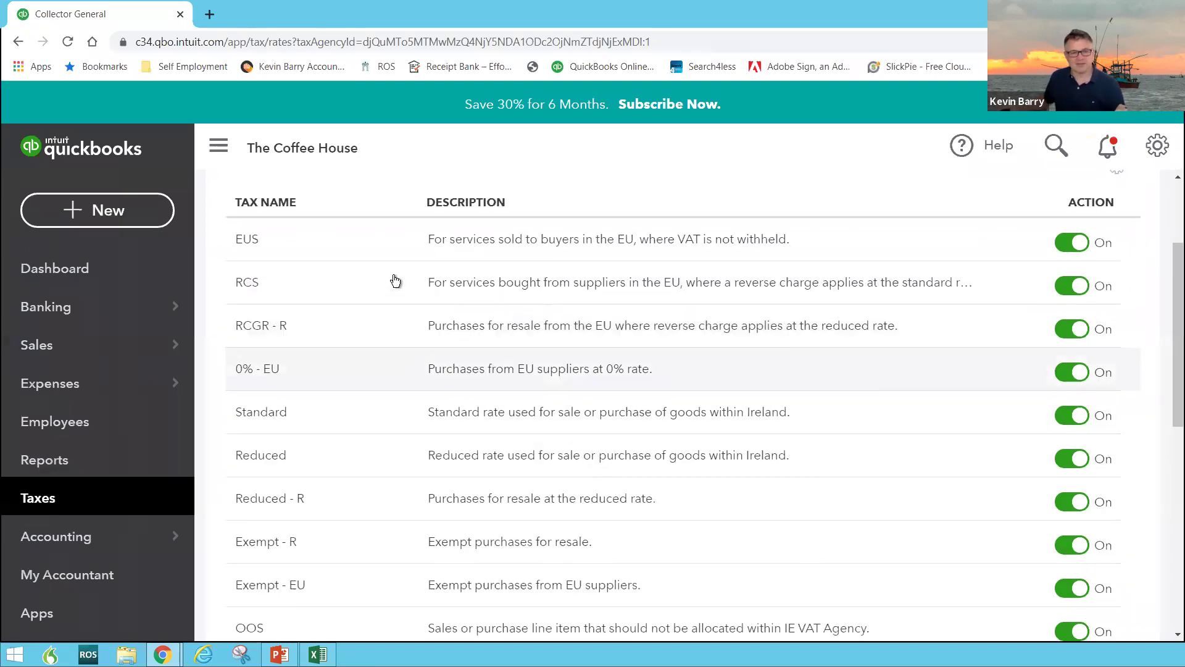
{"action": "scroll", "coordinate": [392, 292], "scroll_direction": "down", "scroll_amount": 8}
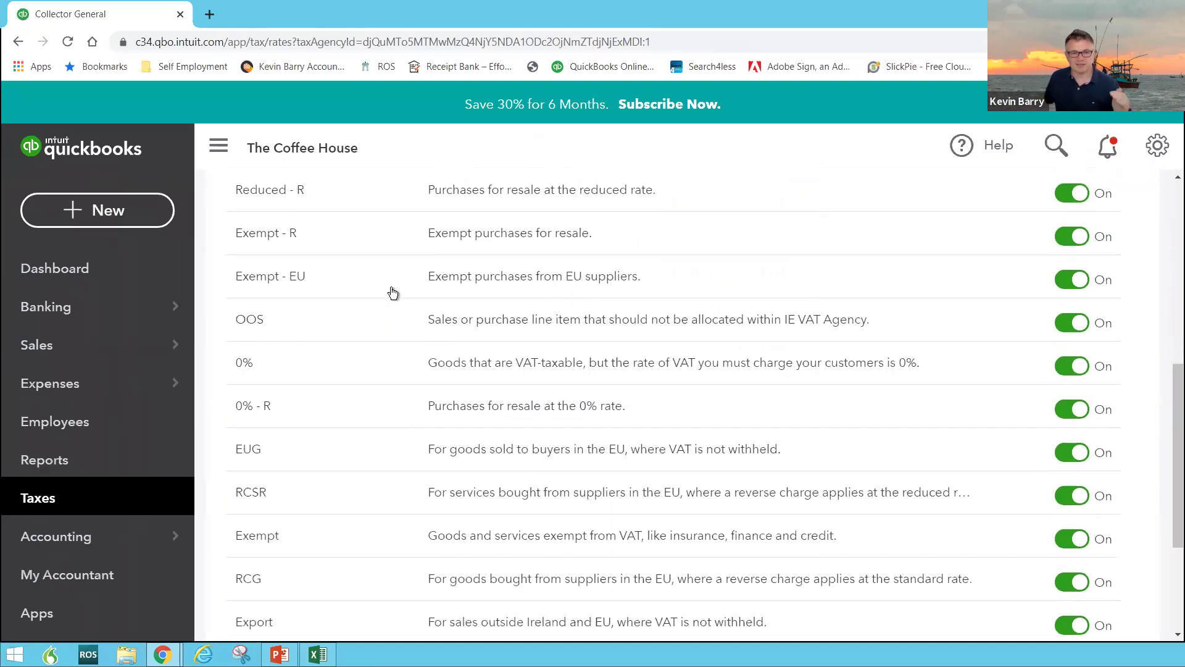
{"action": "scroll", "coordinate": [390, 294], "scroll_direction": "down", "scroll_amount": 3}
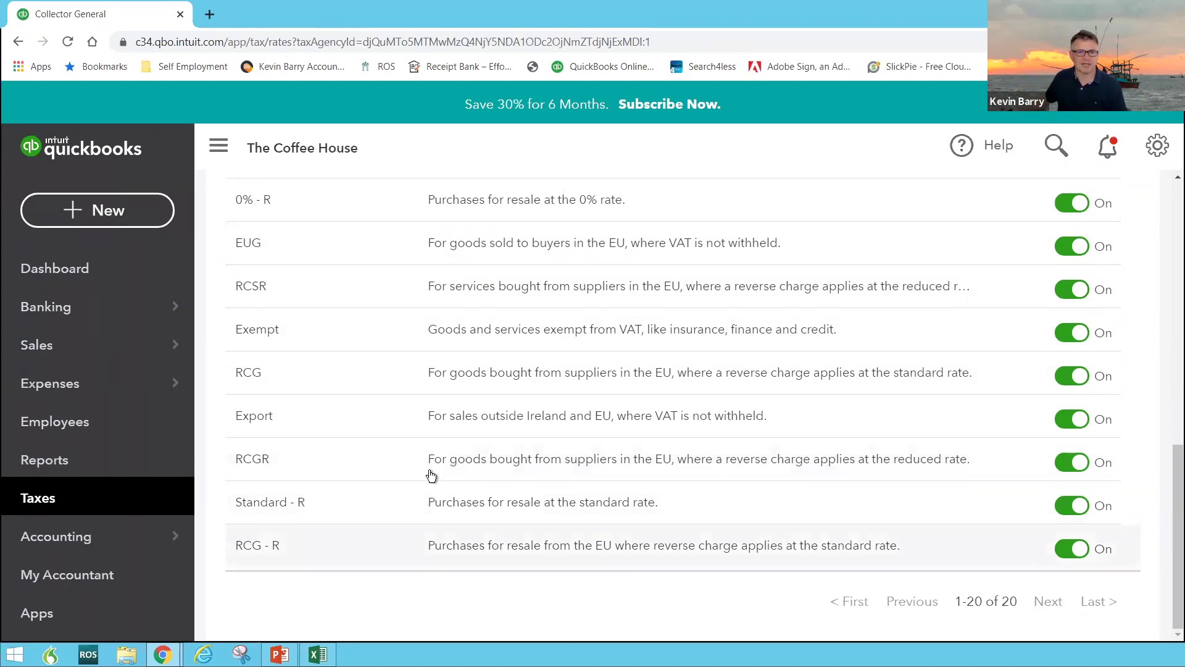
{"action": "scroll", "coordinate": [655, 386], "scroll_direction": "up", "scroll_amount": 10}
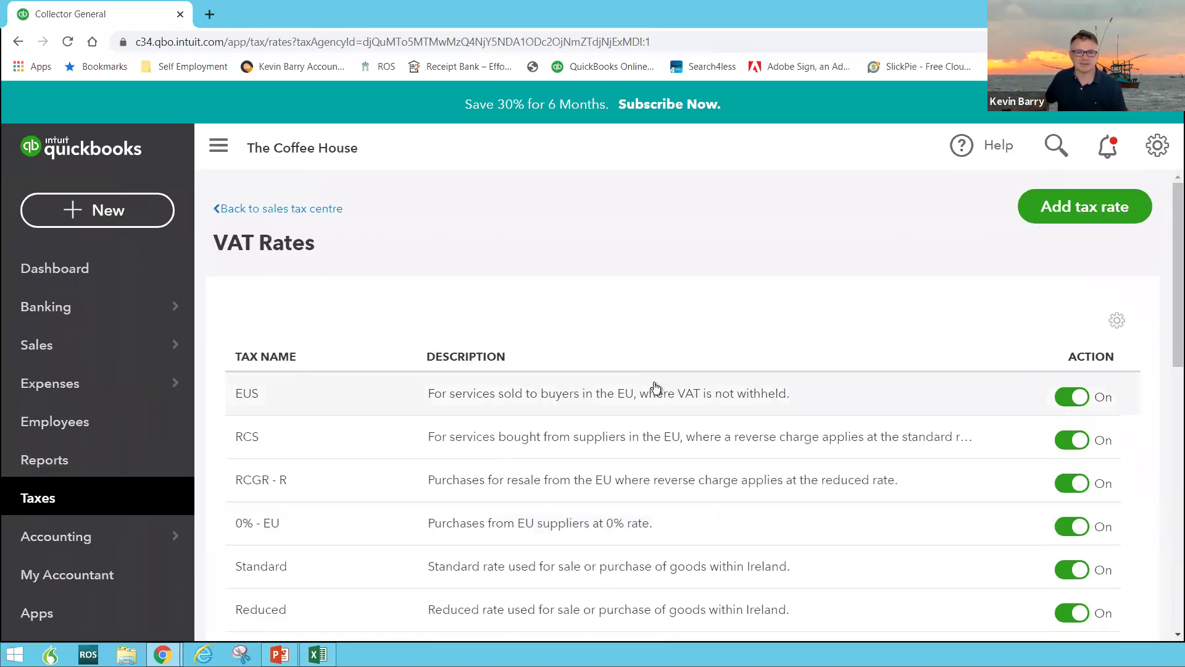
{"action": "scroll", "coordinate": [654, 389], "scroll_direction": "down", "scroll_amount": 5}
{"action": "scroll", "coordinate": [654, 390], "scroll_direction": "down", "scroll_amount": 3}
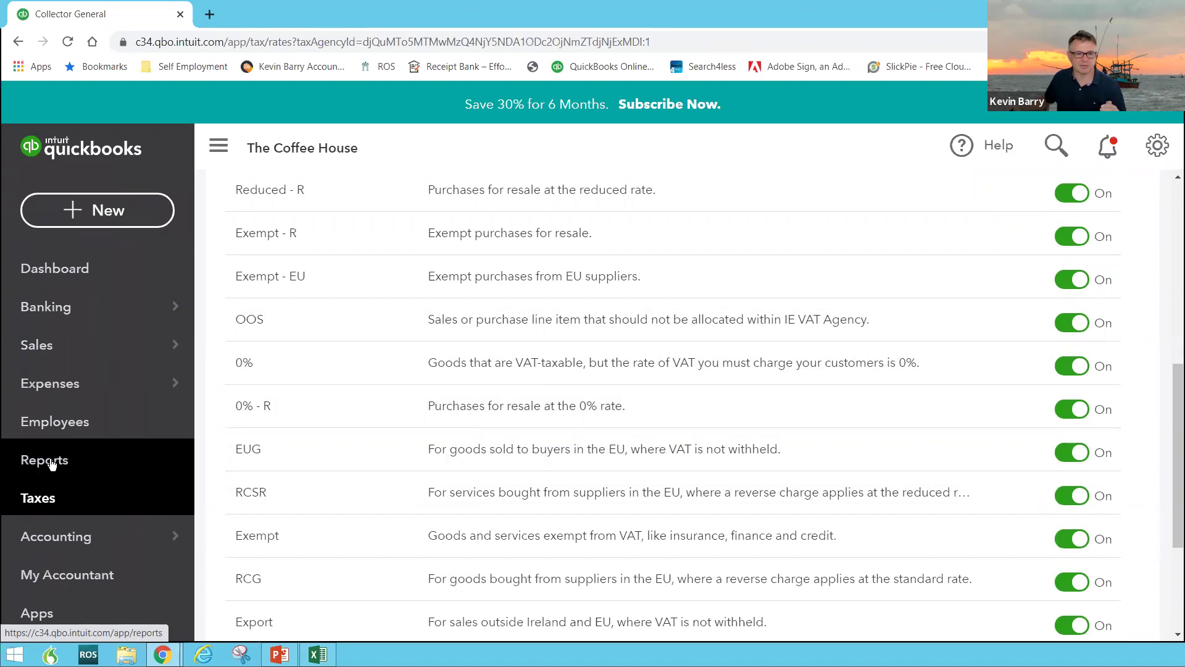
{"action": "left_click", "coordinate": [51, 464]}
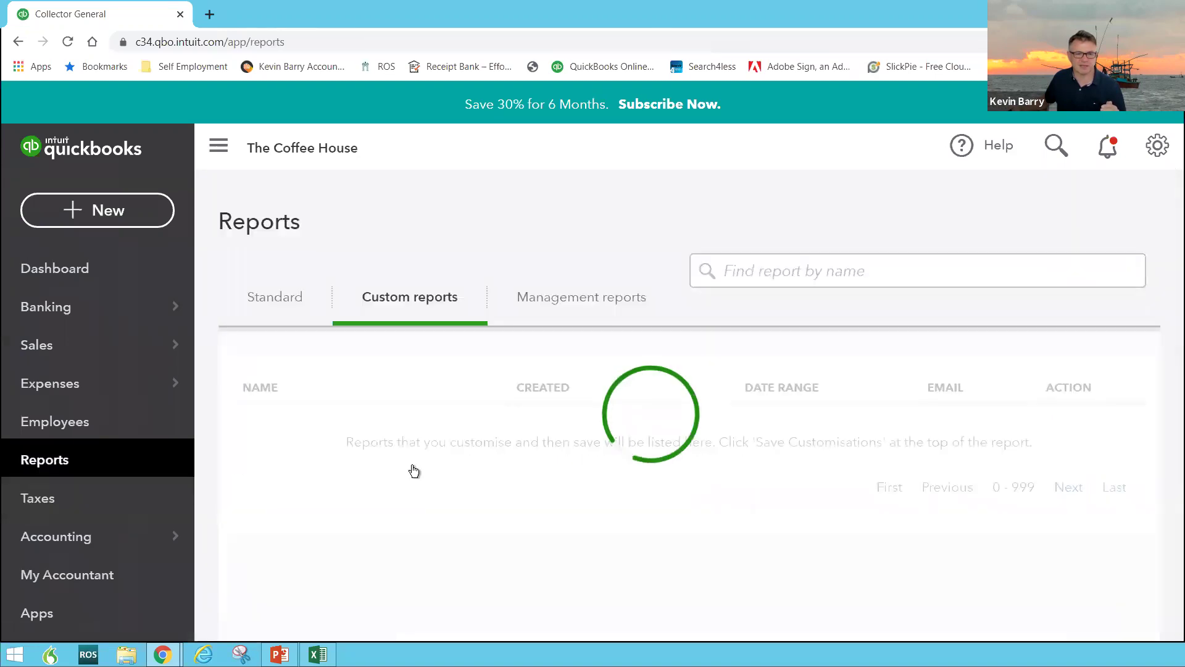
Switch to the Standard reports tab and scroll down toward the Manage VAT section
{"action": "left_click", "coordinate": [282, 301]}
{"action": "scroll", "coordinate": [414, 415], "scroll_direction": "down", "scroll_amount": 15}
{"action": "scroll", "coordinate": [417, 419], "scroll_direction": "down", "scroll_amount": 15}
{"action": "scroll", "coordinate": [417, 422], "scroll_direction": "down", "scroll_amount": 15}
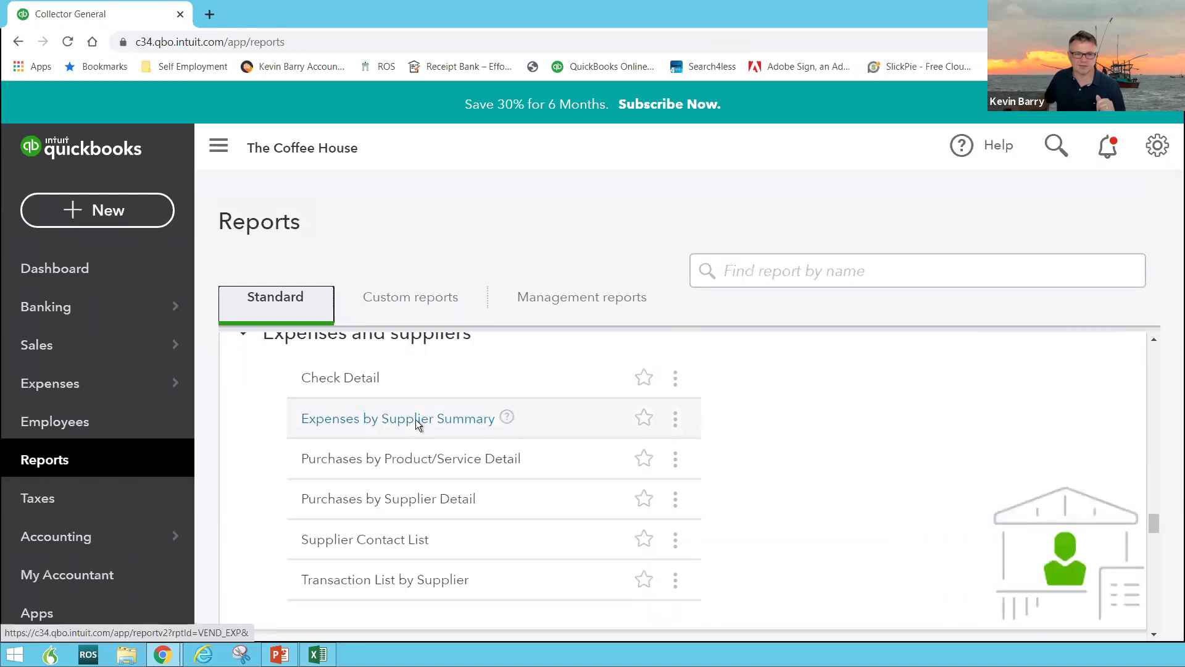
{"action": "scroll", "coordinate": [416, 420], "scroll_direction": "down", "scroll_amount": 5}
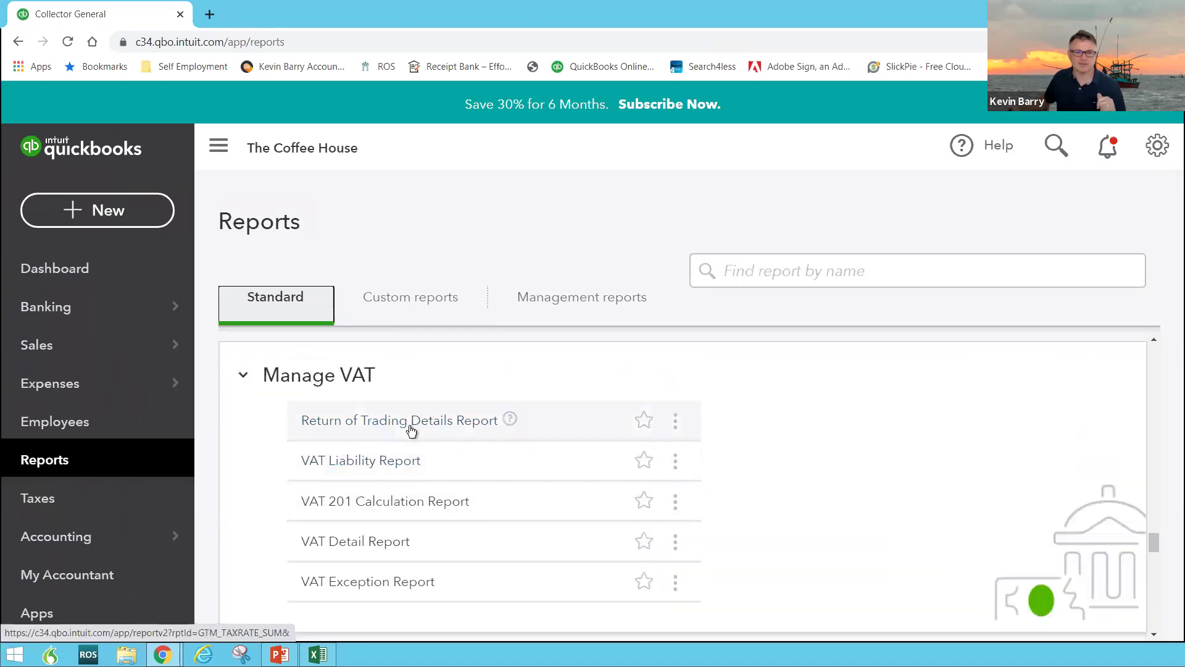
Open the Return of Trading Details Report and drill into the 10,000.00 EU acquisitions amount
{"action": "left_click", "coordinate": [411, 427]}
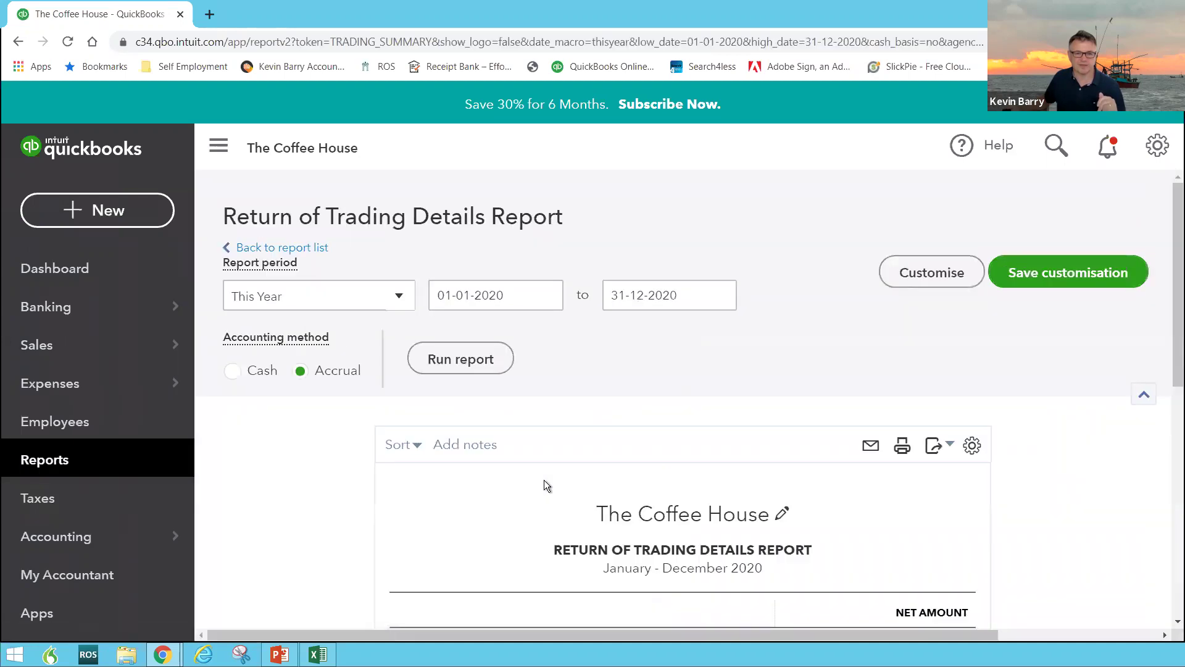
{"action": "scroll", "coordinate": [543, 479], "scroll_direction": "down", "scroll_amount": 7}
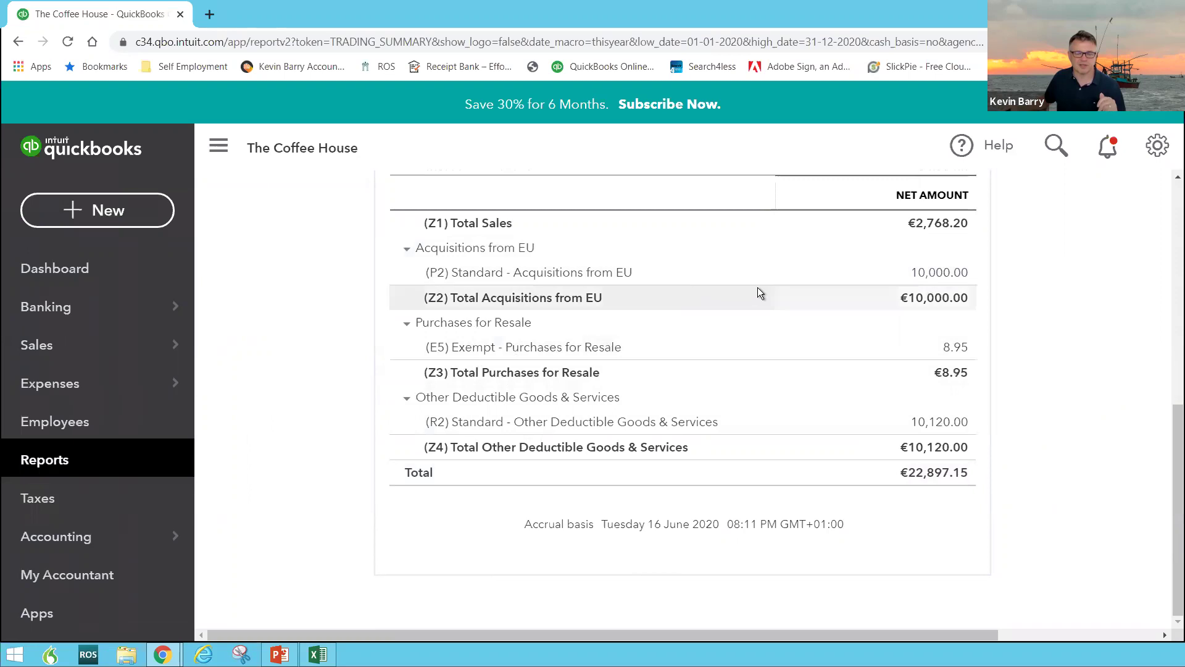
{"action": "left_click", "coordinate": [926, 275]}
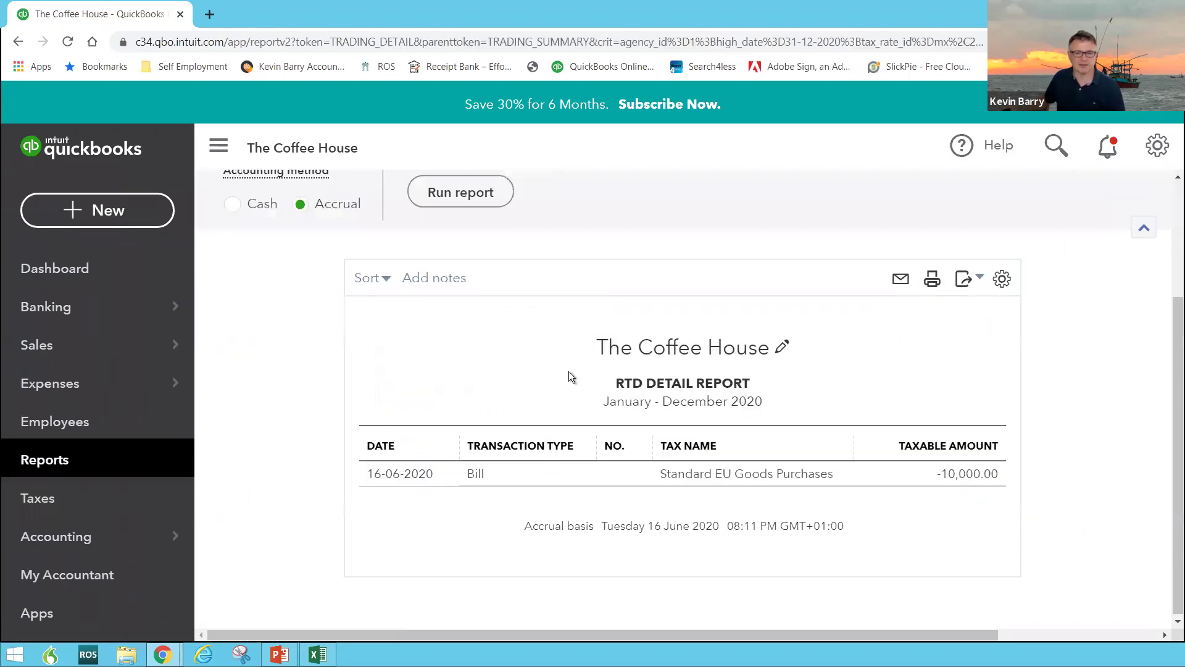
Set the detail report period to All Dates and open the €10,000 EU goods bill
{"action": "scroll", "coordinate": [601, 296], "scroll_direction": "up", "scroll_amount": 3}
{"action": "left_click", "coordinate": [366, 295]}
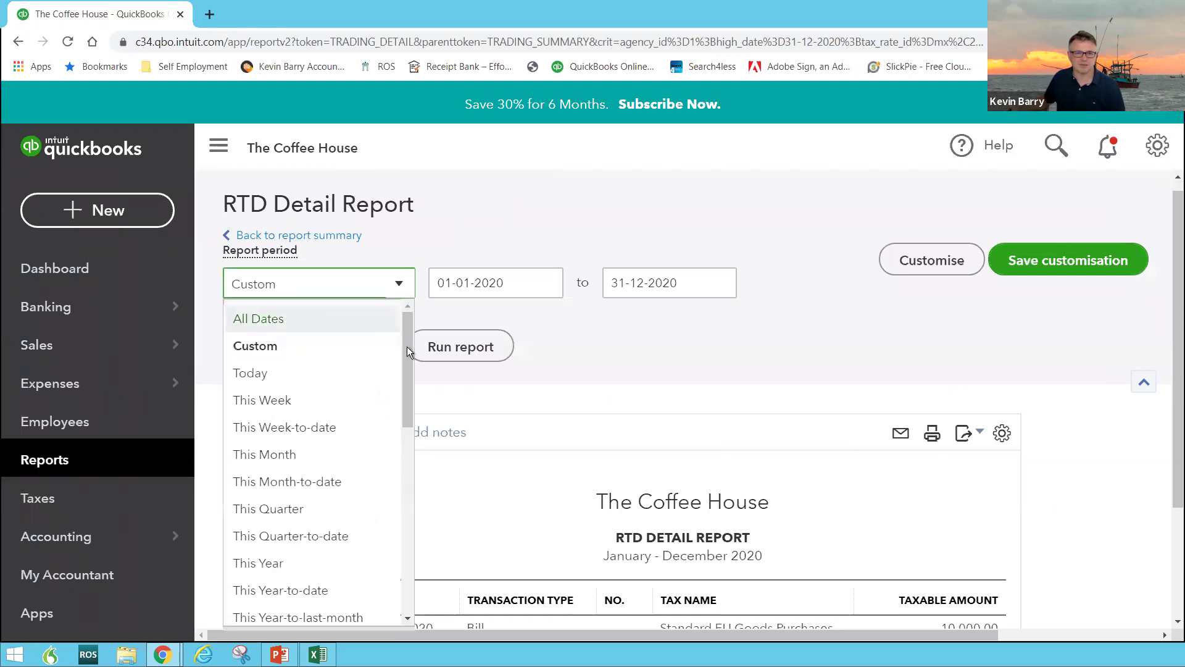
{"action": "left_click", "coordinate": [321, 327]}
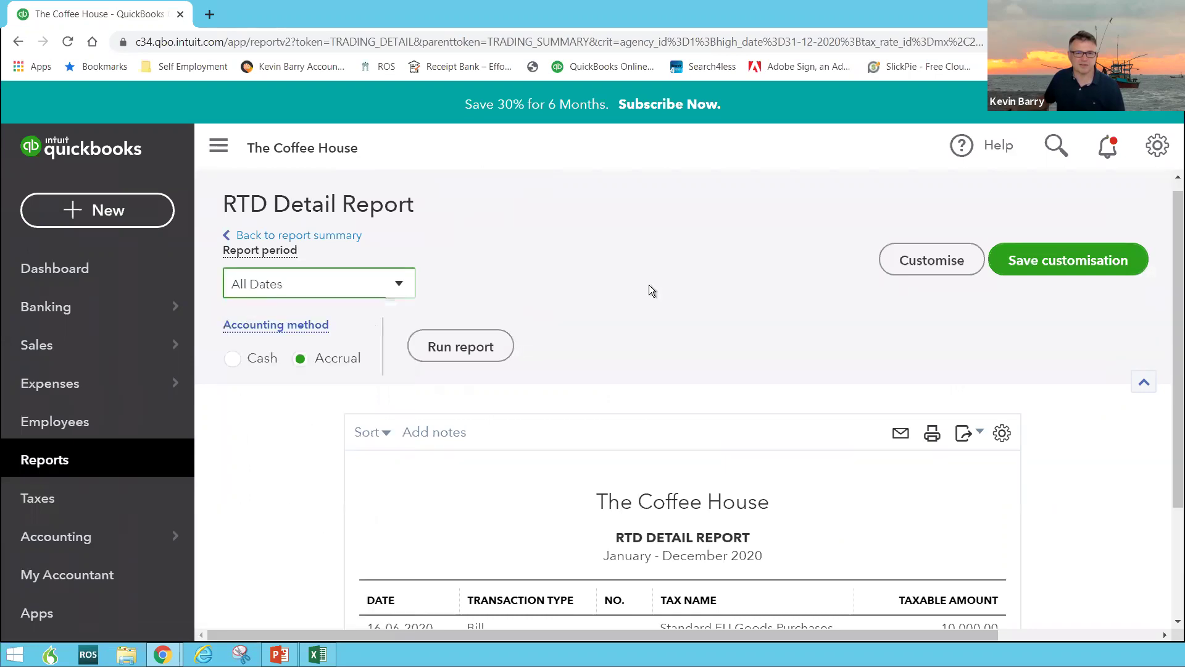
{"action": "scroll", "coordinate": [611, 407], "scroll_direction": "down", "scroll_amount": 2}
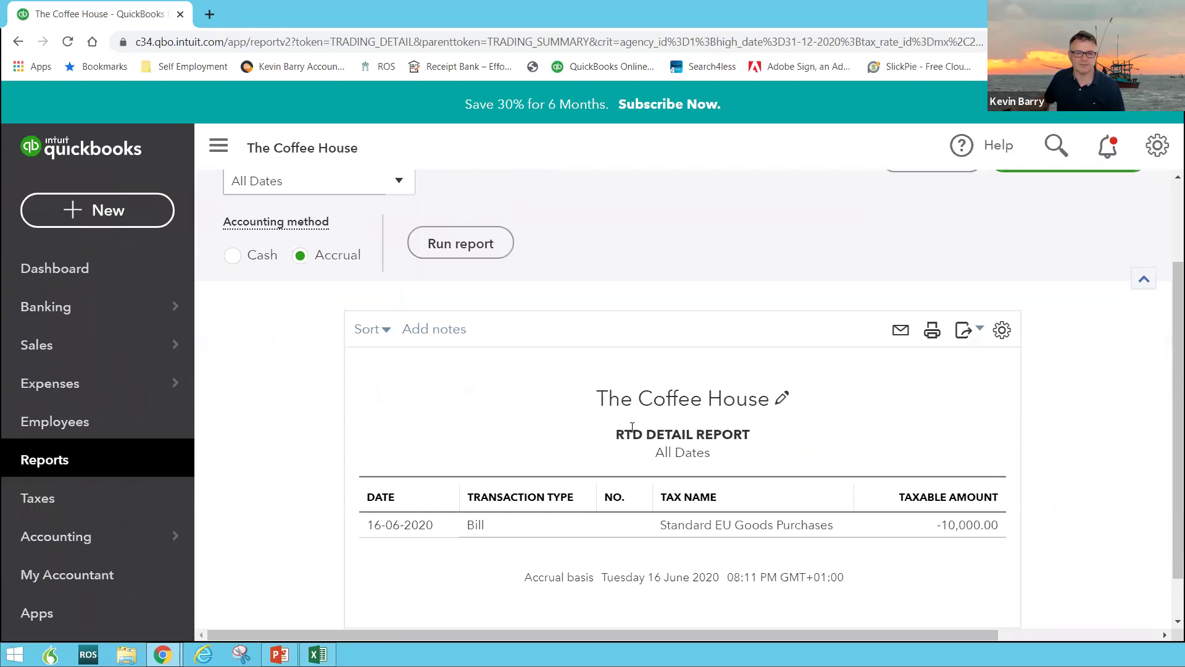
{"action": "scroll", "coordinate": [661, 441], "scroll_direction": "down", "scroll_amount": 1}
{"action": "left_click", "coordinate": [700, 474]}
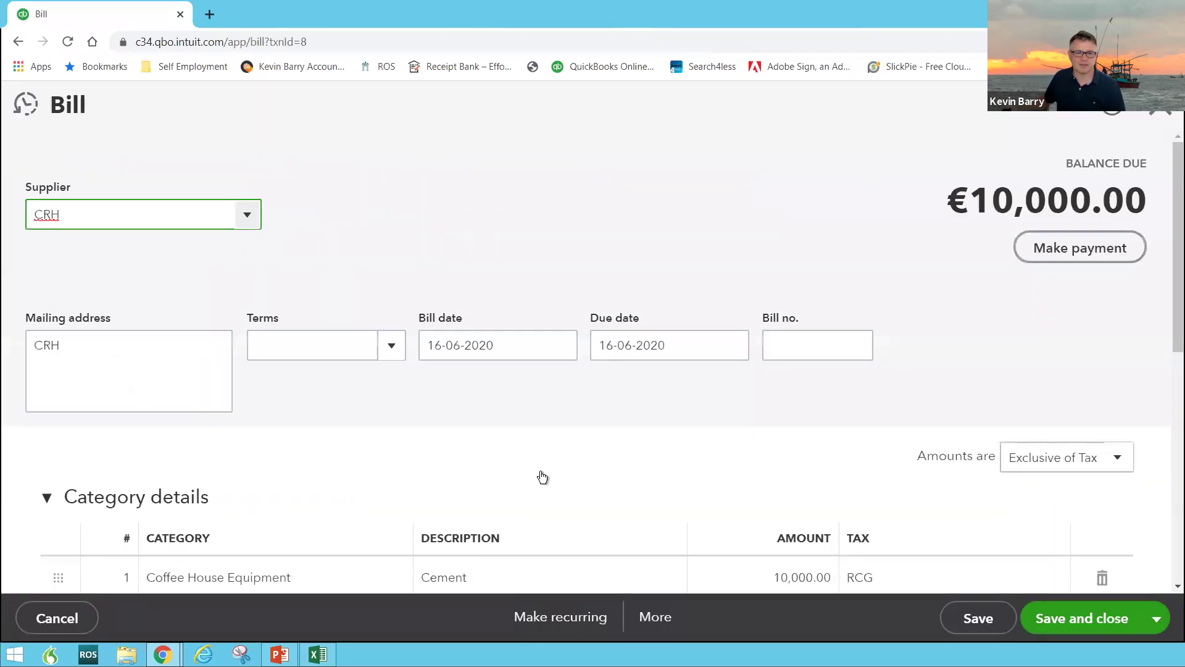
{"action": "scroll", "coordinate": [435, 401], "scroll_direction": "down", "scroll_amount": 5}
{"action": "scroll", "coordinate": [435, 402], "scroll_direction": "up", "scroll_amount": 1}
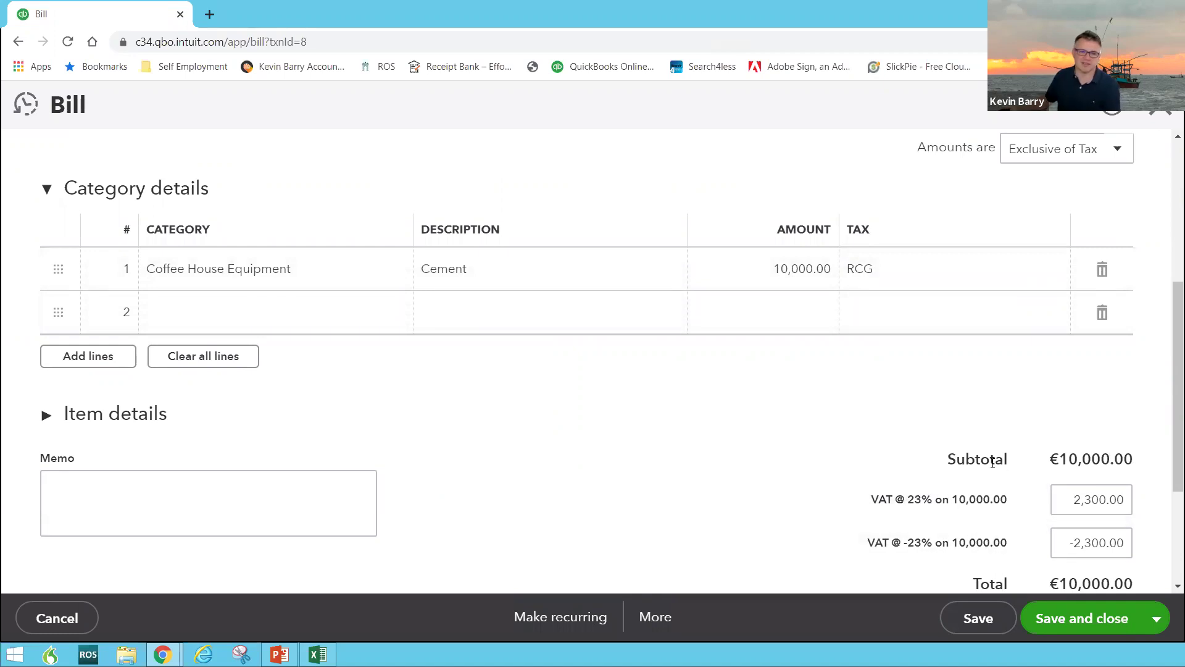
{"action": "scroll", "coordinate": [995, 510], "scroll_direction": "down", "scroll_amount": 3}
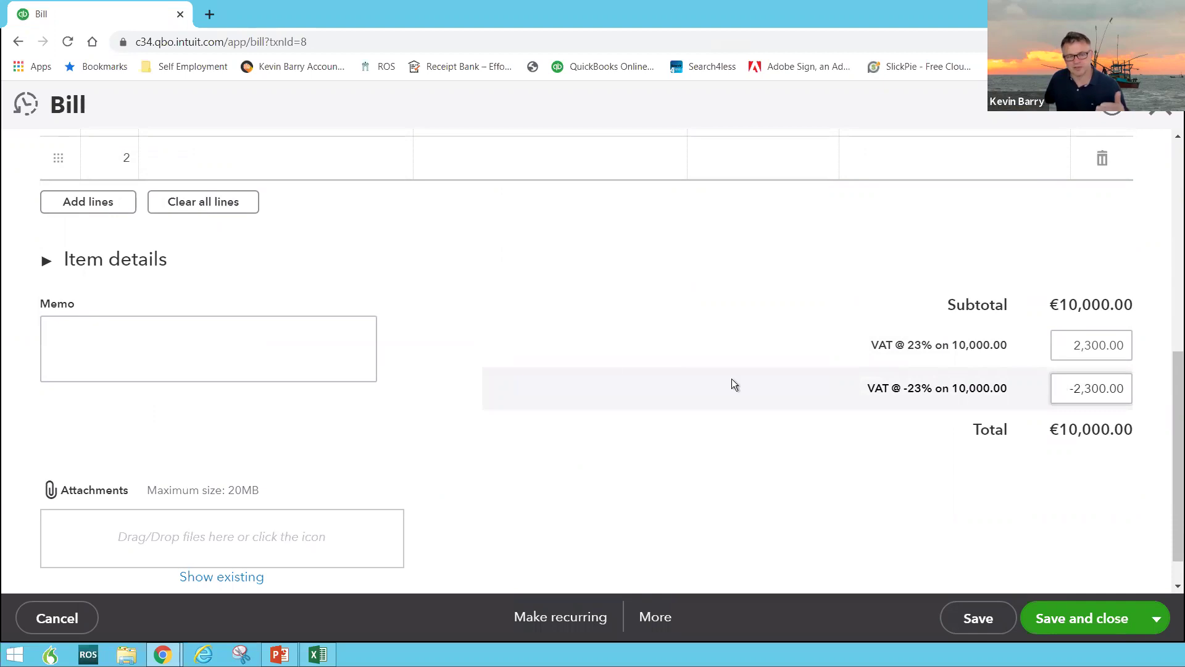
{"action": "scroll", "coordinate": [608, 348], "scroll_direction": "up", "scroll_amount": 8}
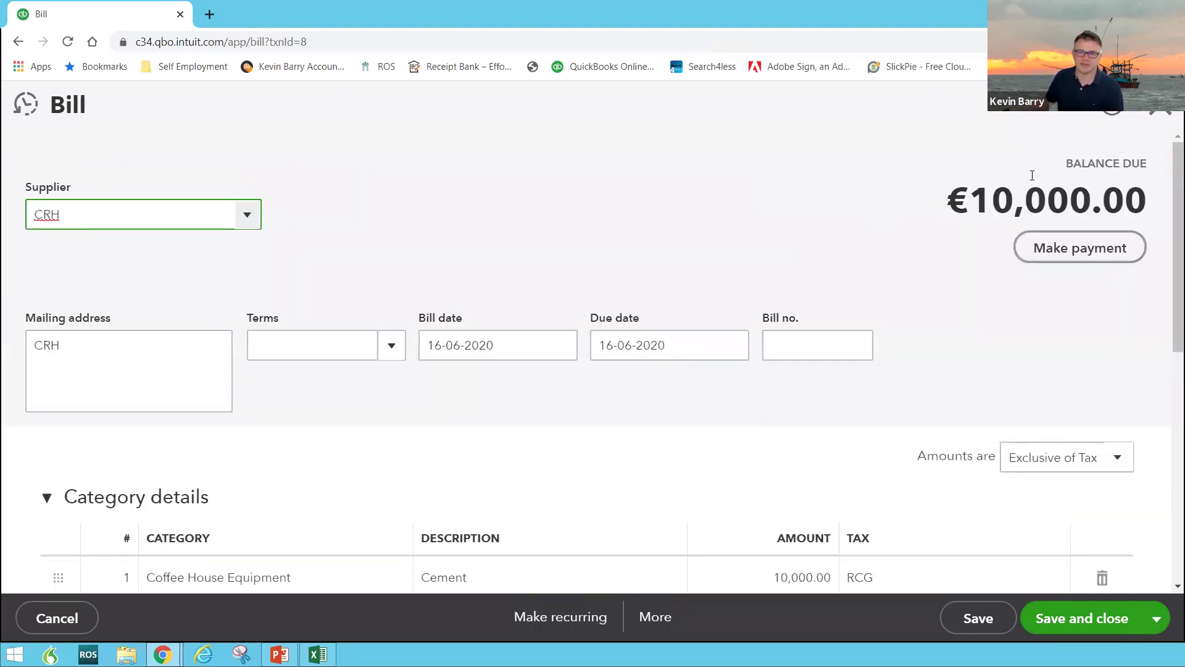
{"action": "left_click", "coordinate": [1160, 115]}
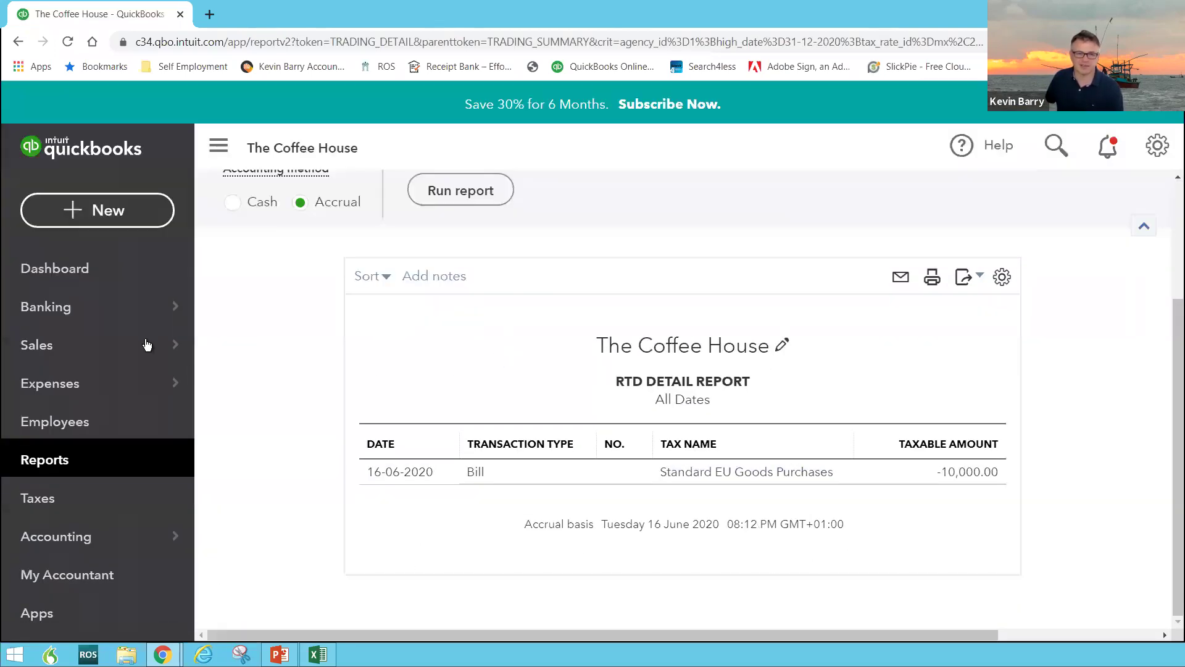
Go to the dashboard, open Account and settings, and review The Coffee House's company details
{"action": "left_click", "coordinate": [55, 469]}
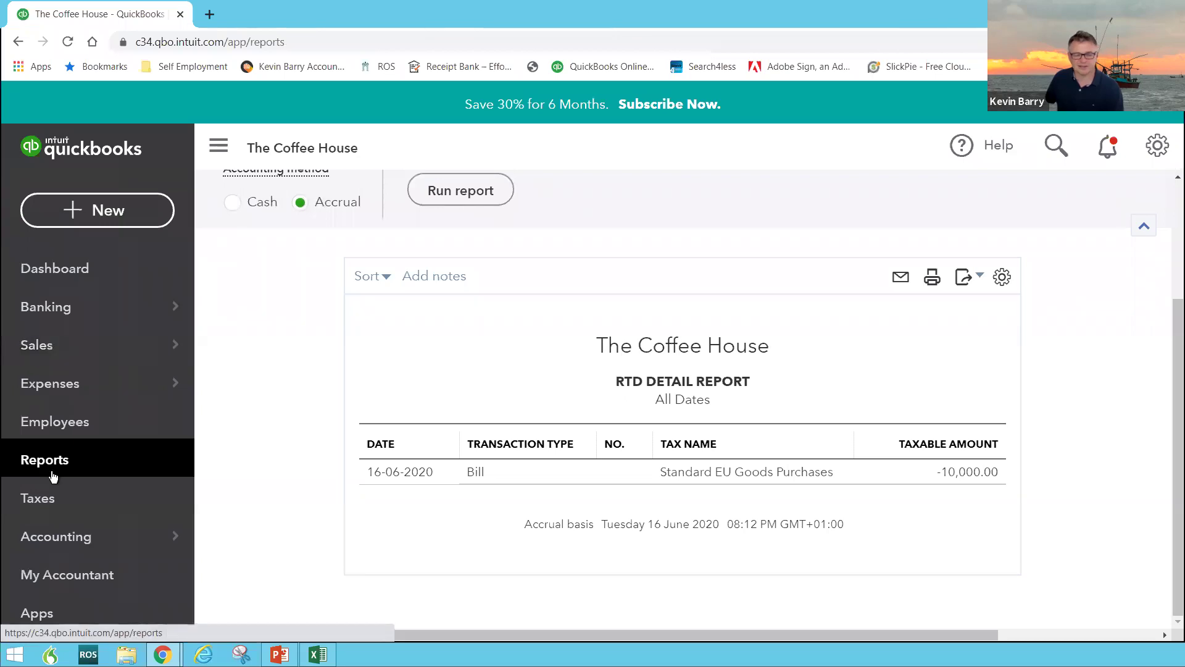
{"action": "left_click", "coordinate": [32, 273]}
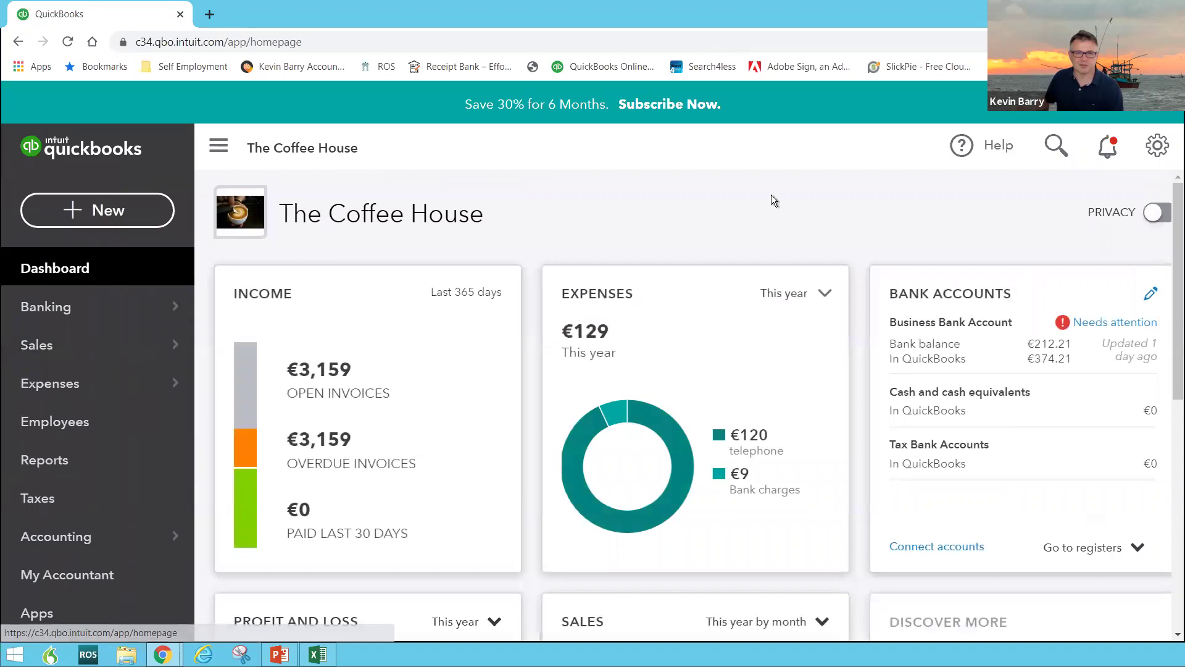
{"action": "left_click", "coordinate": [1160, 147]}
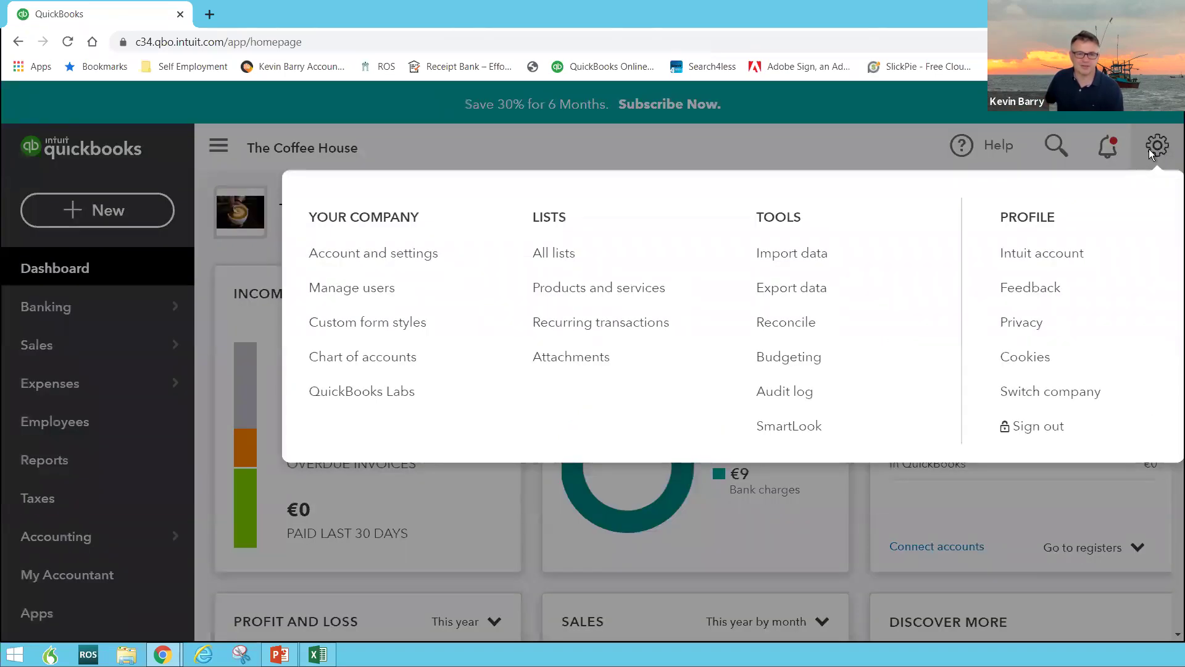
{"action": "left_click", "coordinate": [412, 259]}
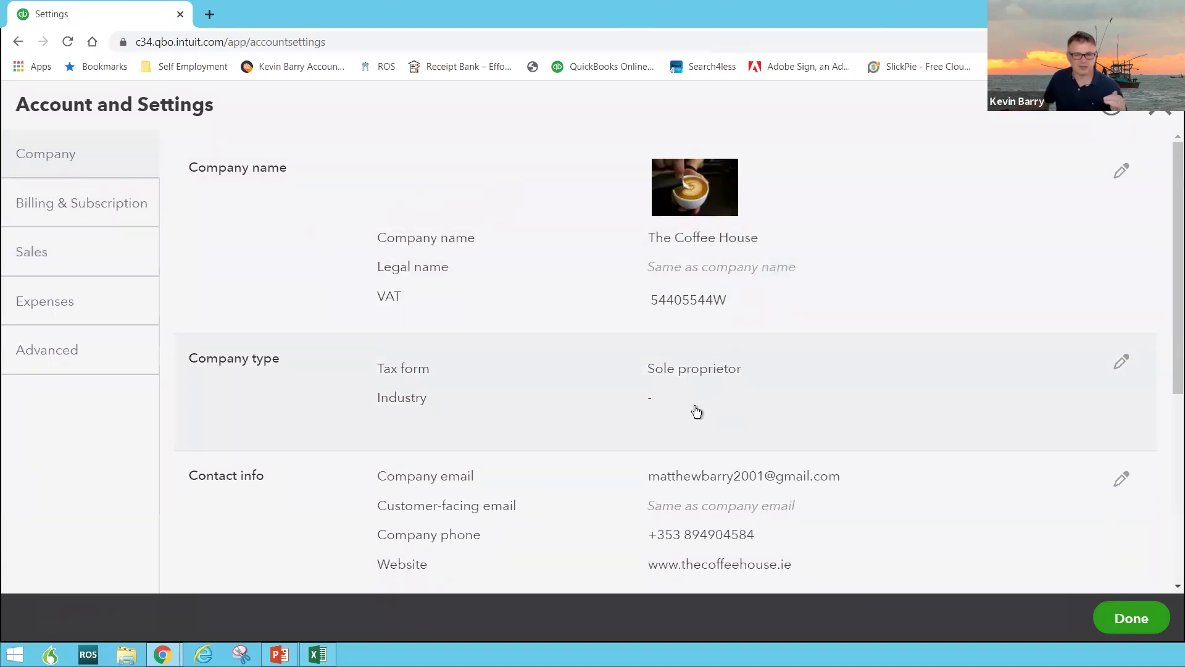
{"action": "scroll", "coordinate": [706, 423], "scroll_direction": "down", "scroll_amount": 2}
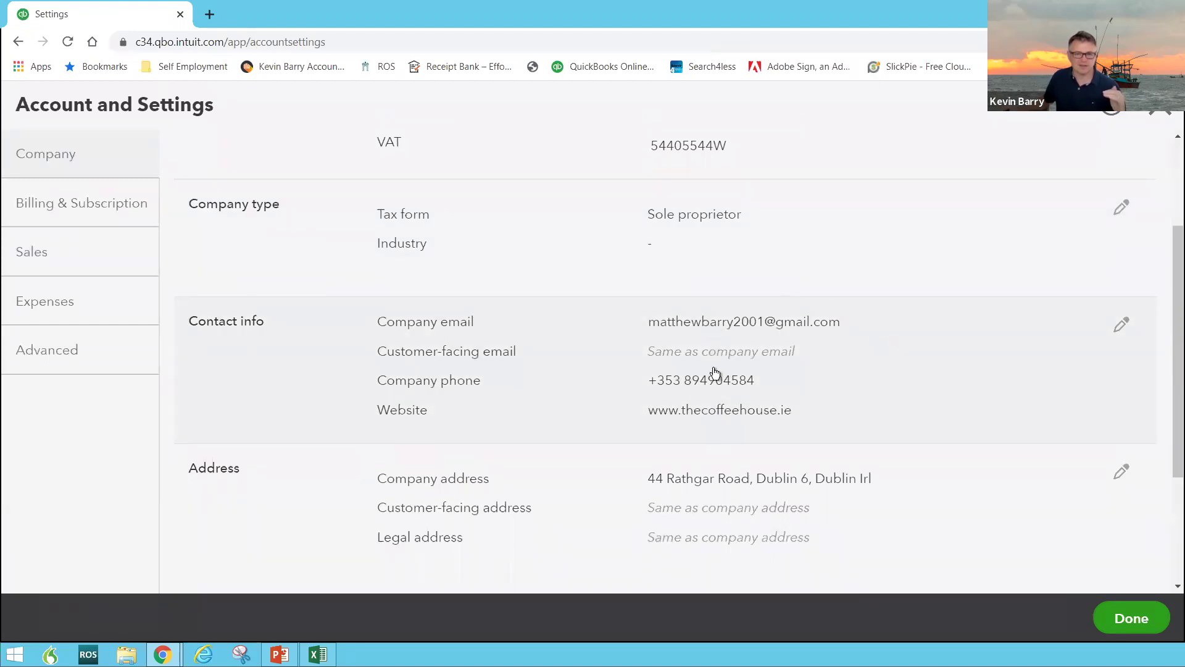
{"action": "scroll", "coordinate": [716, 408], "scroll_direction": "down", "scroll_amount": 2}
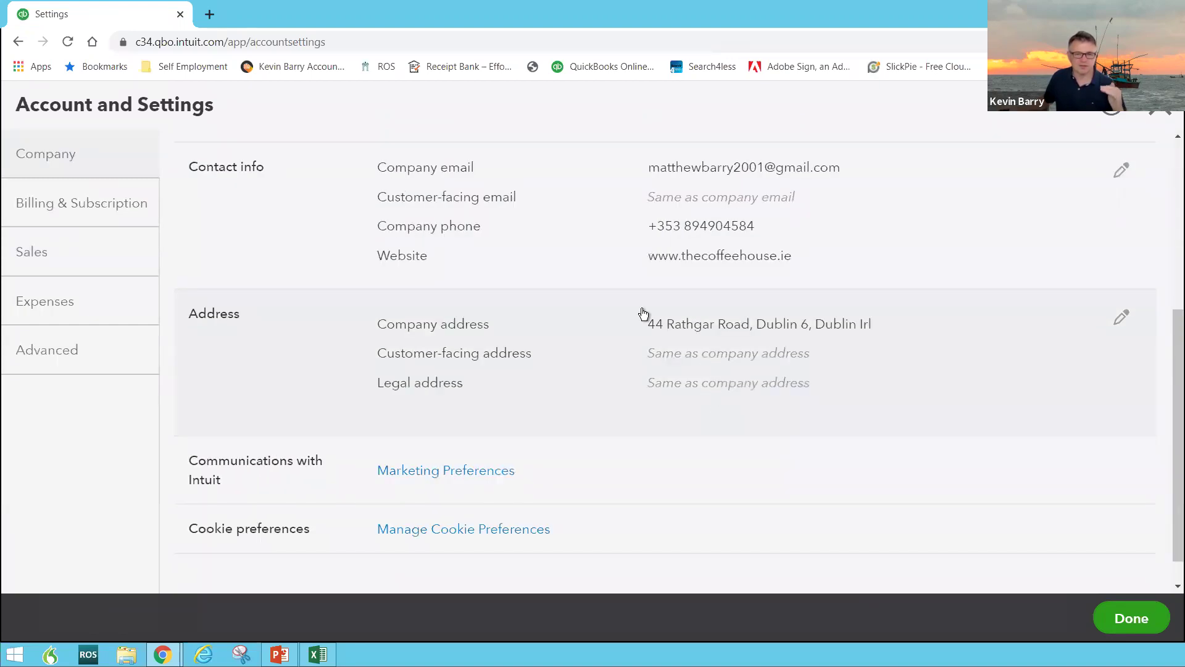
Review the Billing & Subscription and Sales settings, then open the sales form look-and-feel options
{"action": "left_click", "coordinate": [95, 224]}
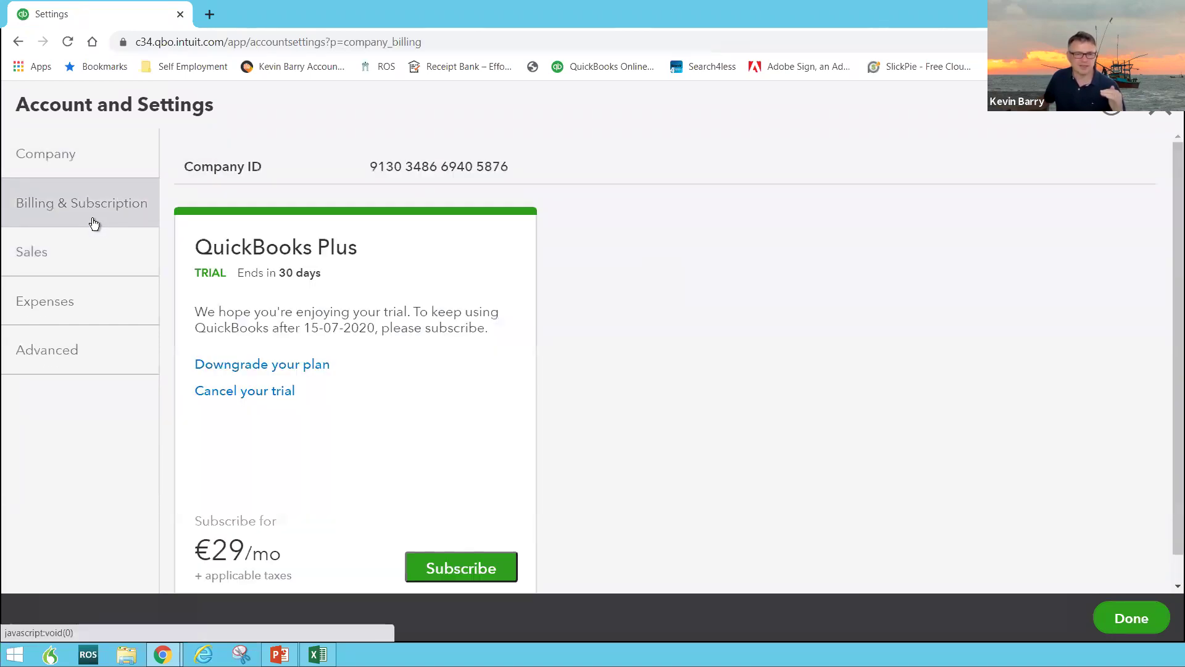
{"action": "left_click", "coordinate": [77, 264]}
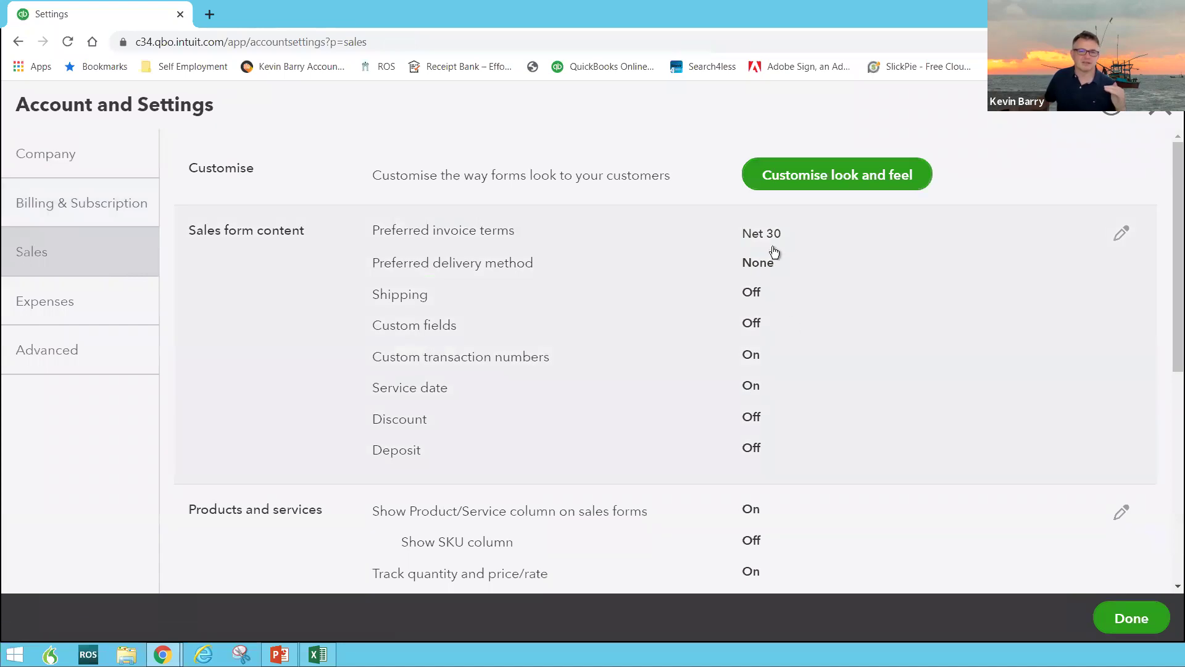
{"action": "left_click", "coordinate": [802, 181]}
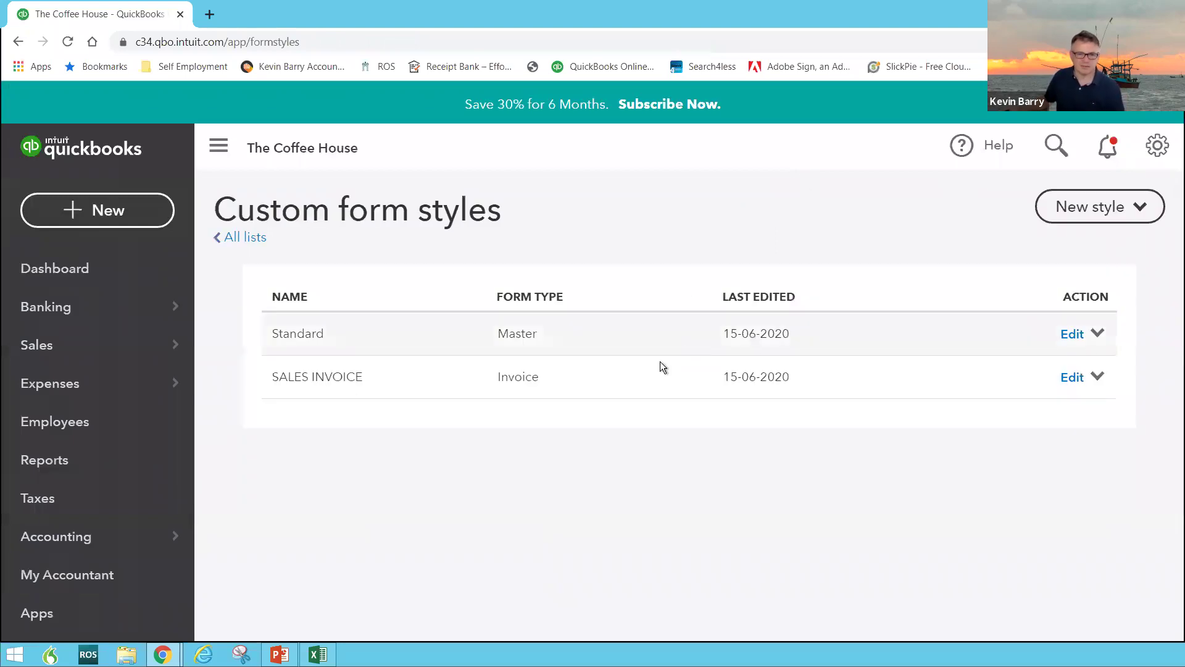
Open the SALES INVOICE style, exit without saving, and bring up the new-transaction list
{"action": "left_click", "coordinate": [326, 380]}
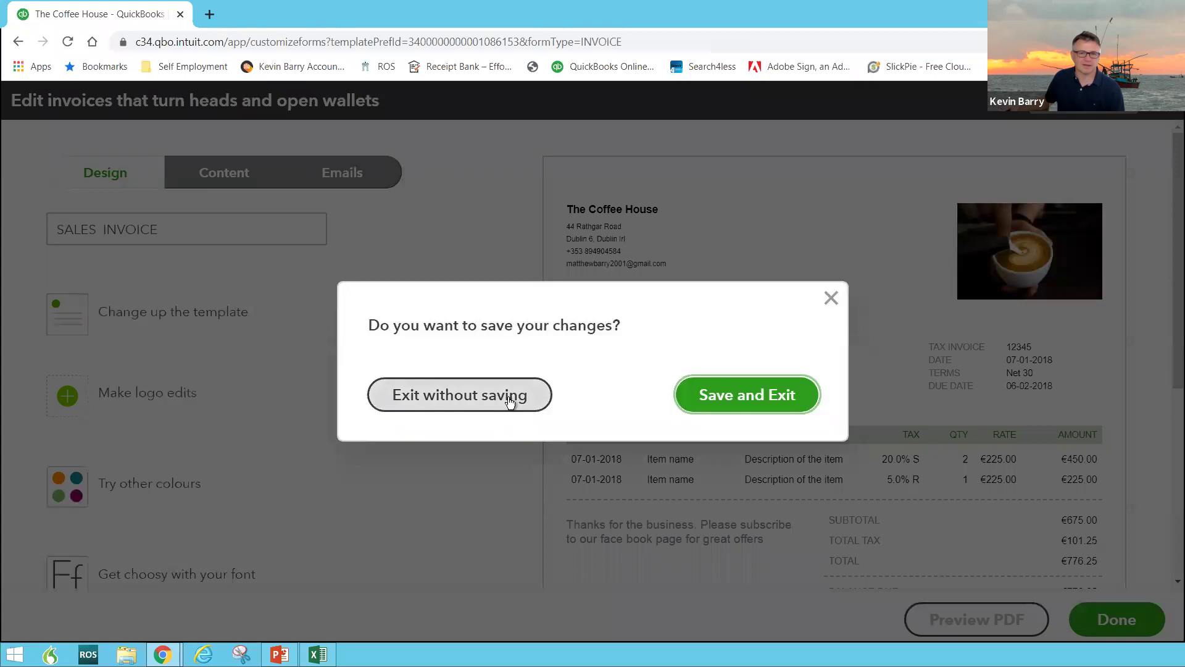
{"action": "left_click", "coordinate": [508, 398]}
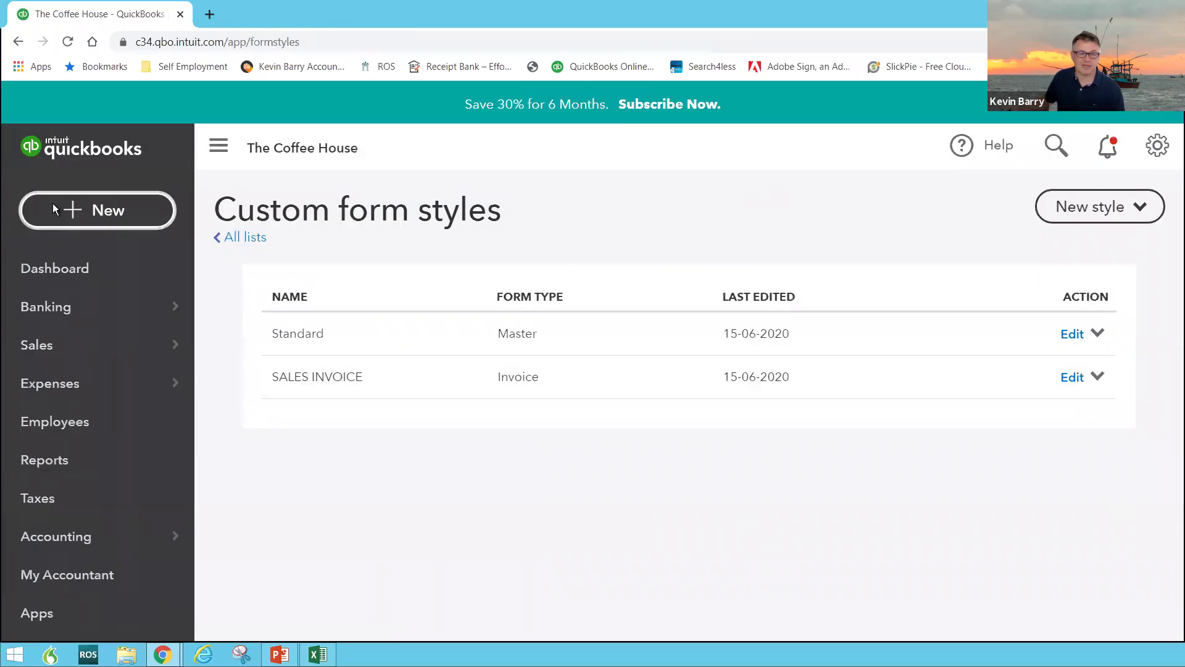
{"action": "left_click", "coordinate": [53, 204]}
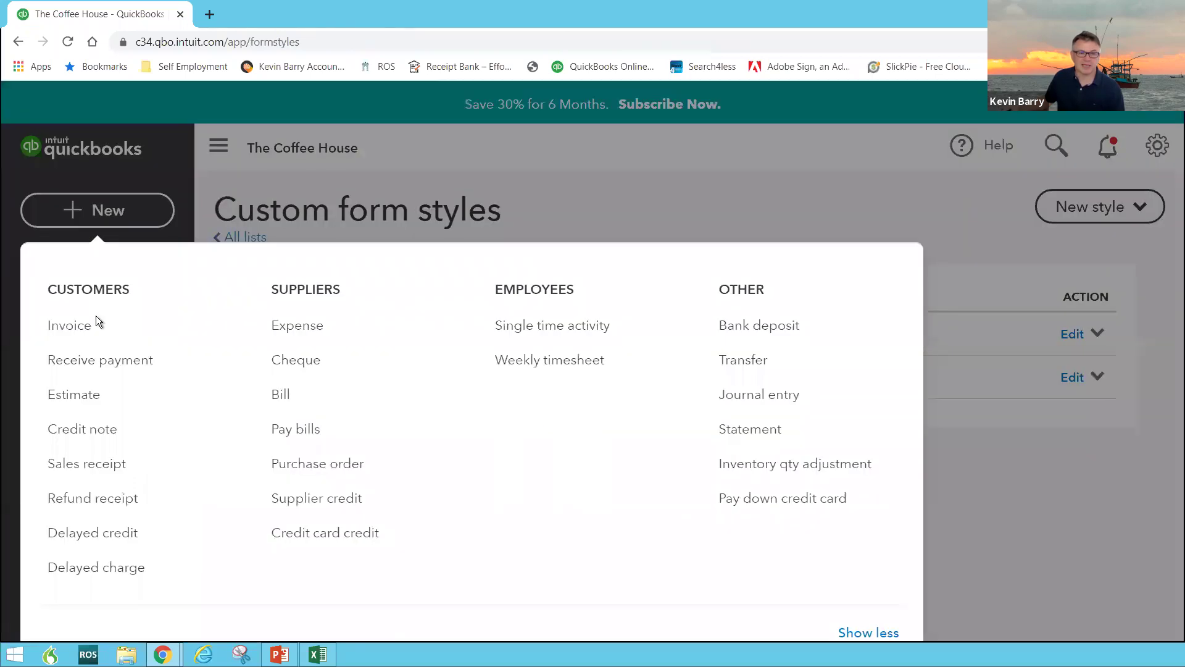
Start a new invoice for the existing customer with a COFFEE line of 100.00
{"action": "left_click", "coordinate": [64, 326]}
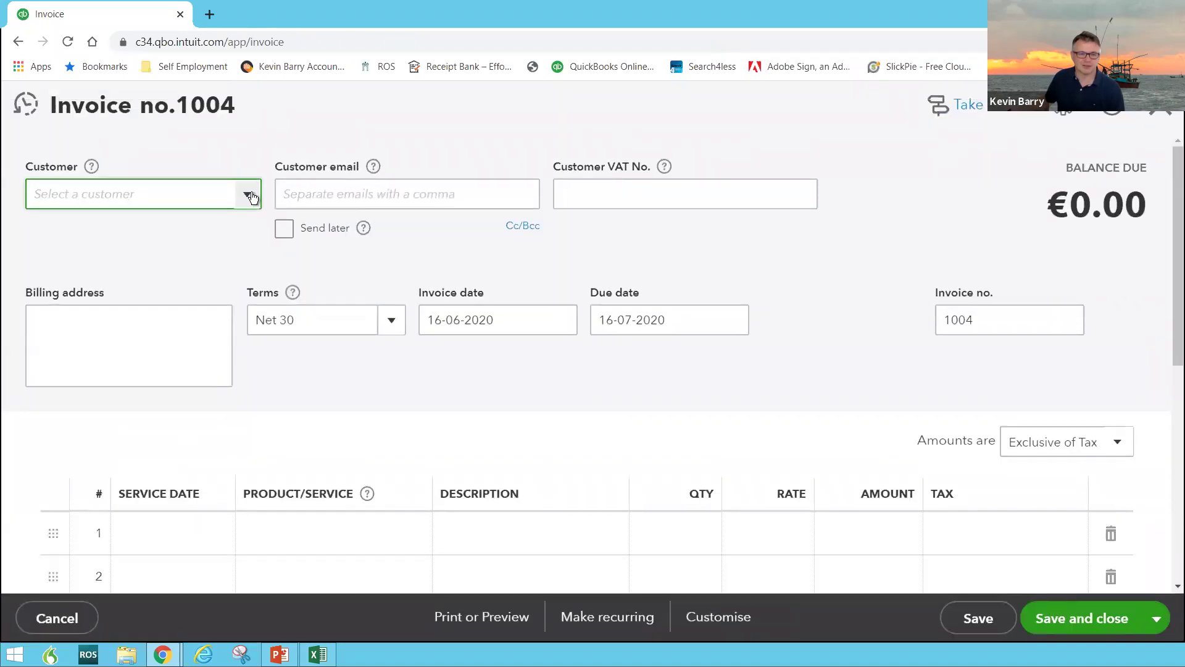
{"action": "left_click", "coordinate": [247, 194]}
{"action": "left_click", "coordinate": [136, 262]}
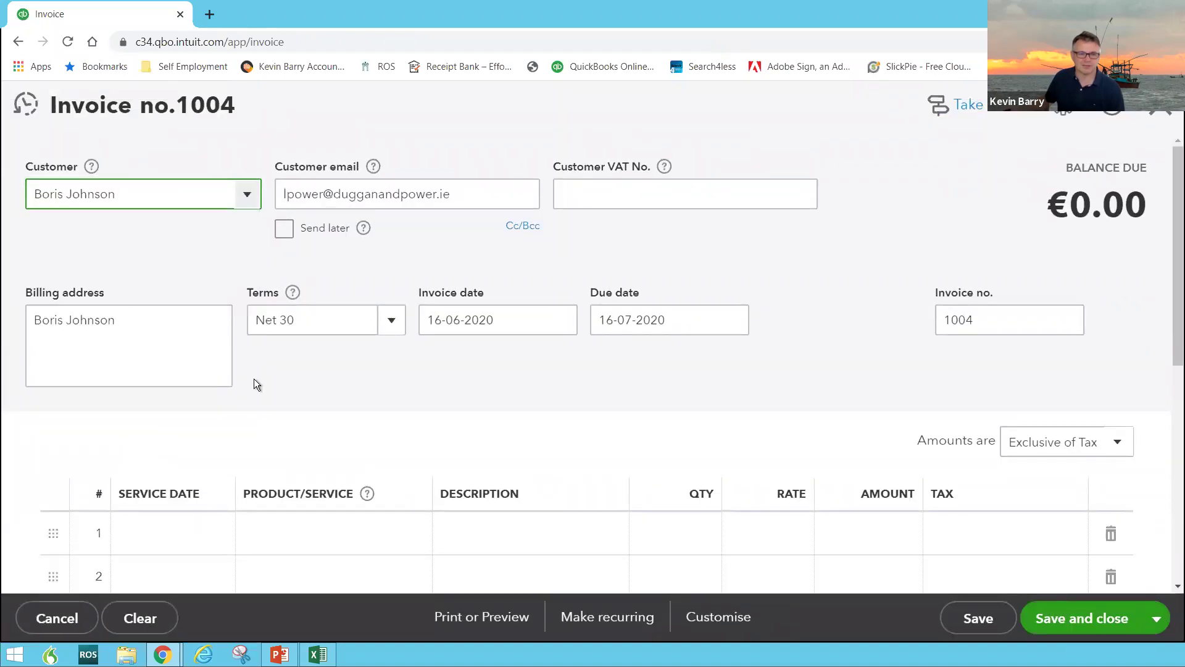
{"action": "scroll", "coordinate": [254, 382], "scroll_direction": "down", "scroll_amount": 3}
{"action": "left_click", "coordinate": [319, 380]}
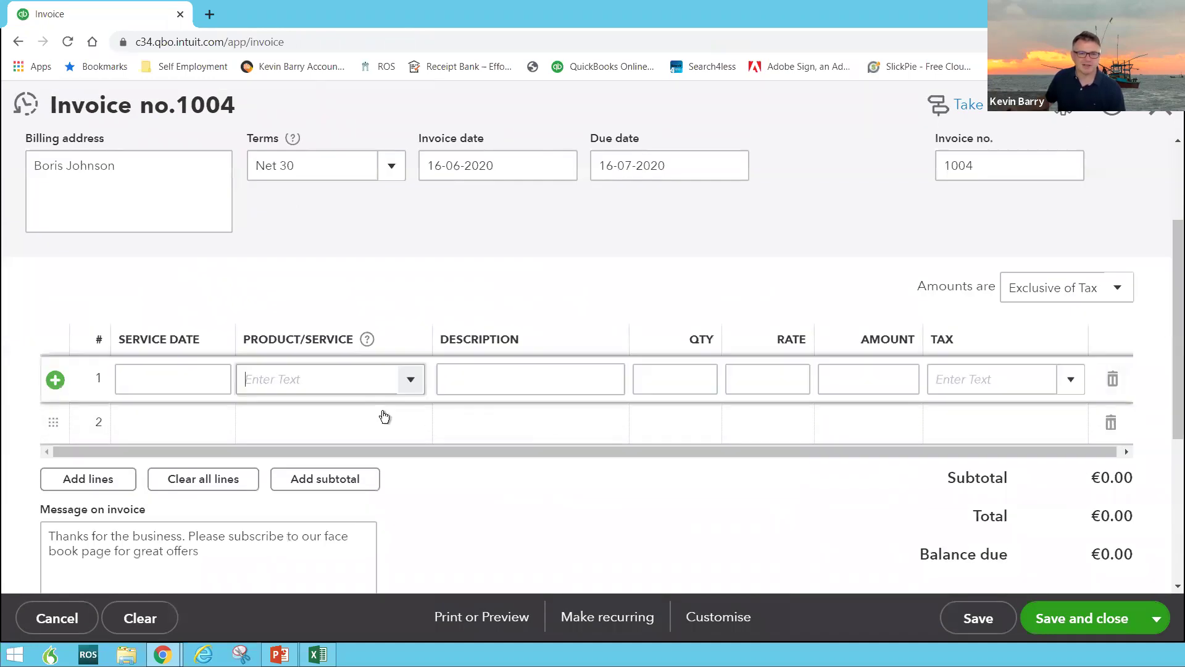
{"action": "left_click", "coordinate": [407, 386]}
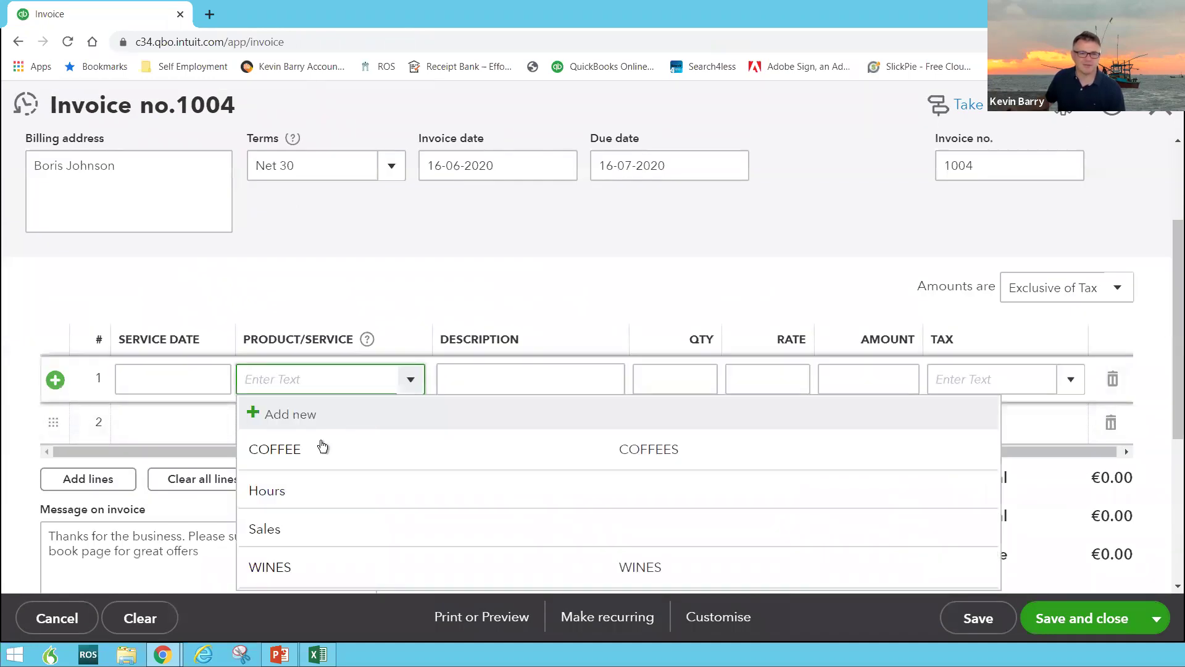
{"action": "left_click", "coordinate": [273, 450]}
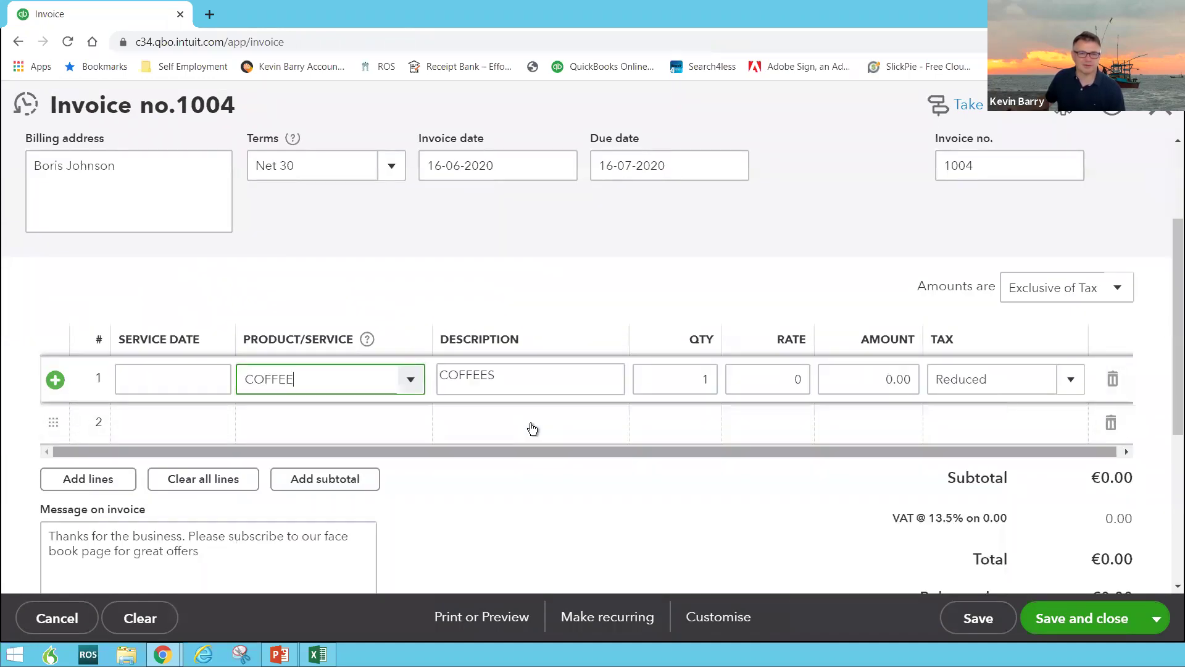
{"action": "left_click", "coordinate": [896, 378]}
{"action": "type", "text": "100"}
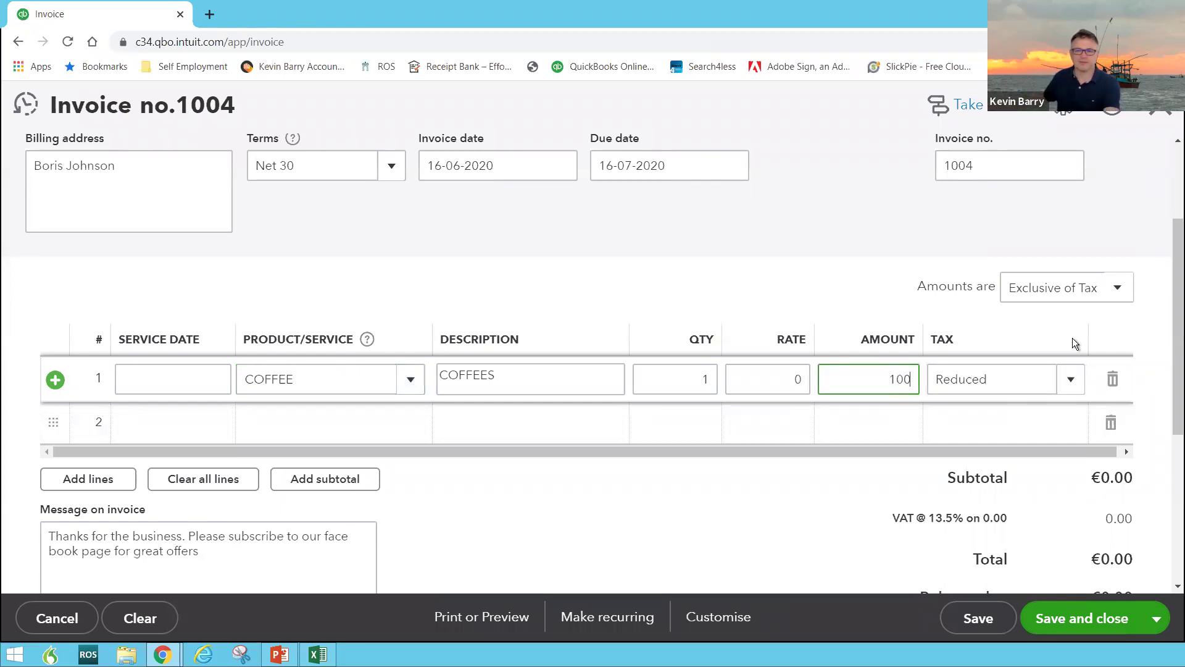
{"action": "key", "text": "Tab"}
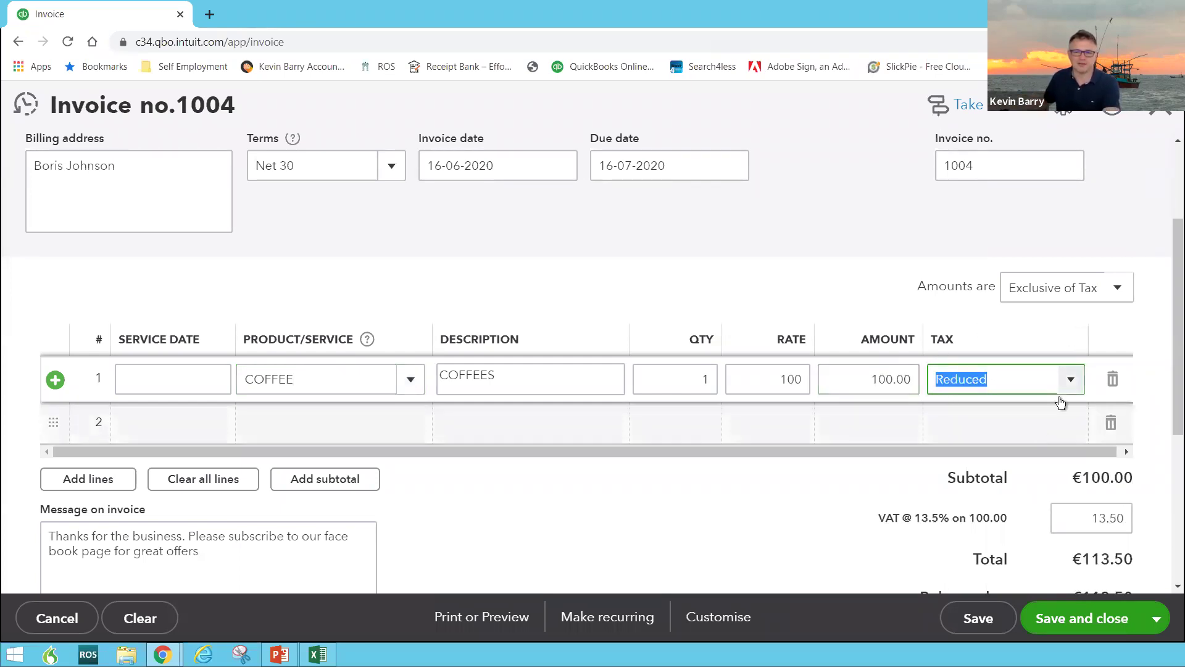
Make amounts inclusive of tax and re-enter the COFFEE amount as 100
{"action": "left_click", "coordinate": [1074, 290]}
{"action": "left_click", "coordinate": [1037, 350]}
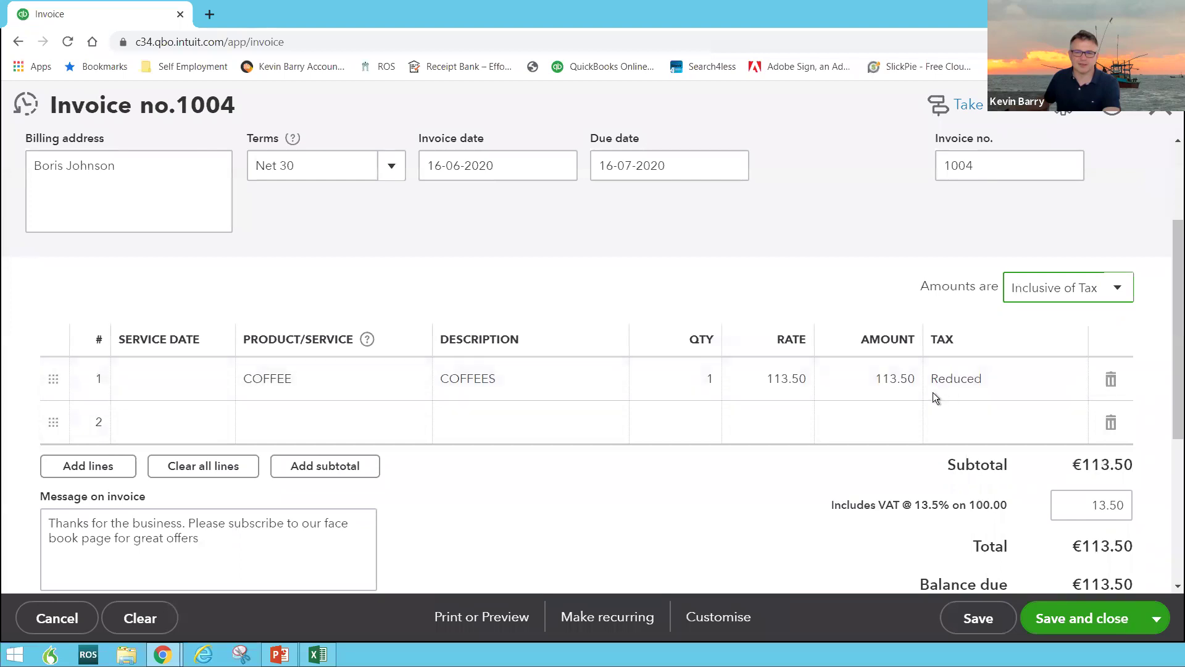
{"action": "left_click", "coordinate": [890, 366]}
{"action": "type", "text": "100"}
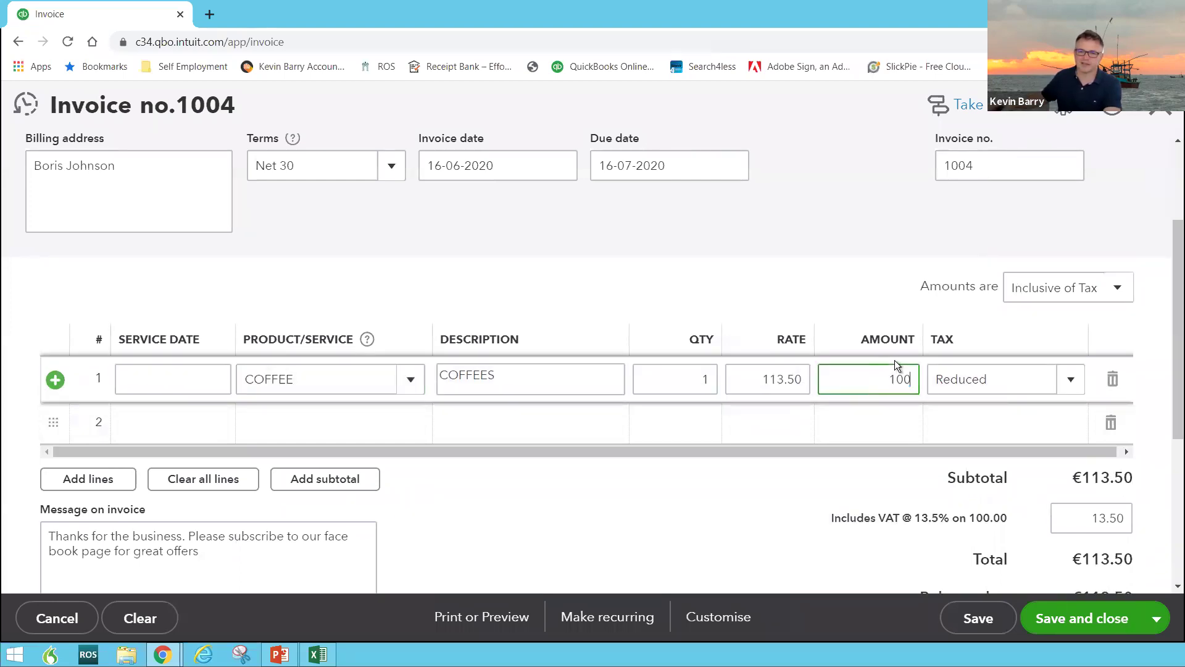
{"action": "key", "text": "Tab"}
{"action": "scroll", "coordinate": [731, 501], "scroll_direction": "down", "scroll_amount": 3}
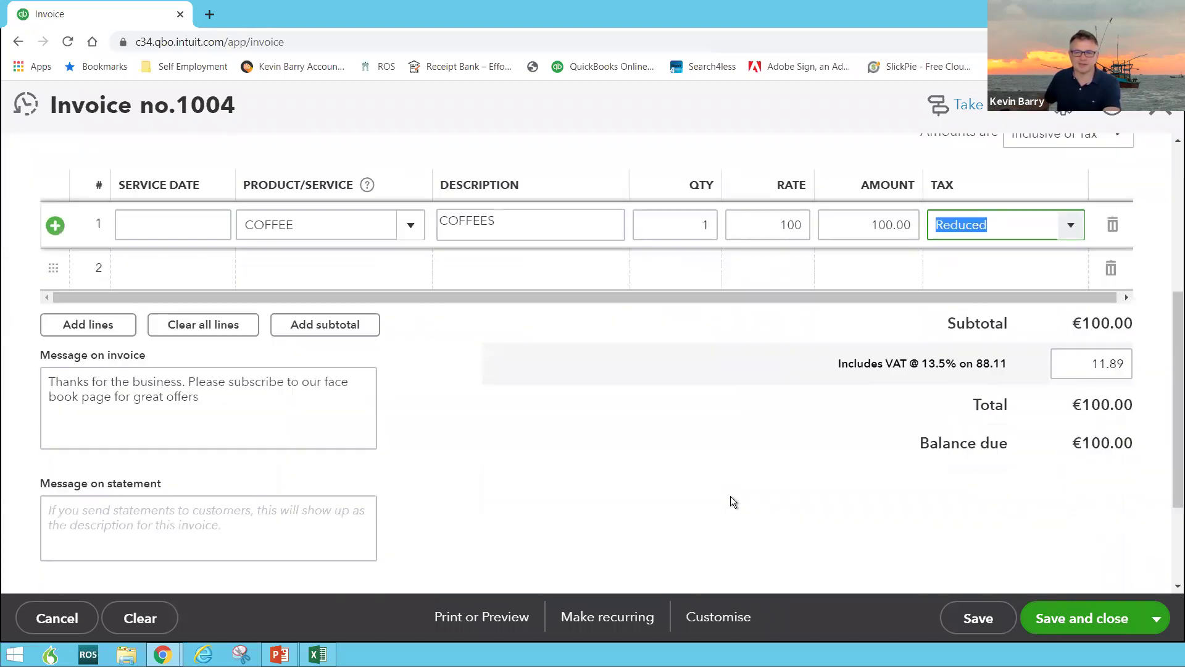
Save invoice 1004 and open its printable PDF preview
{"action": "left_click", "coordinate": [909, 613]}
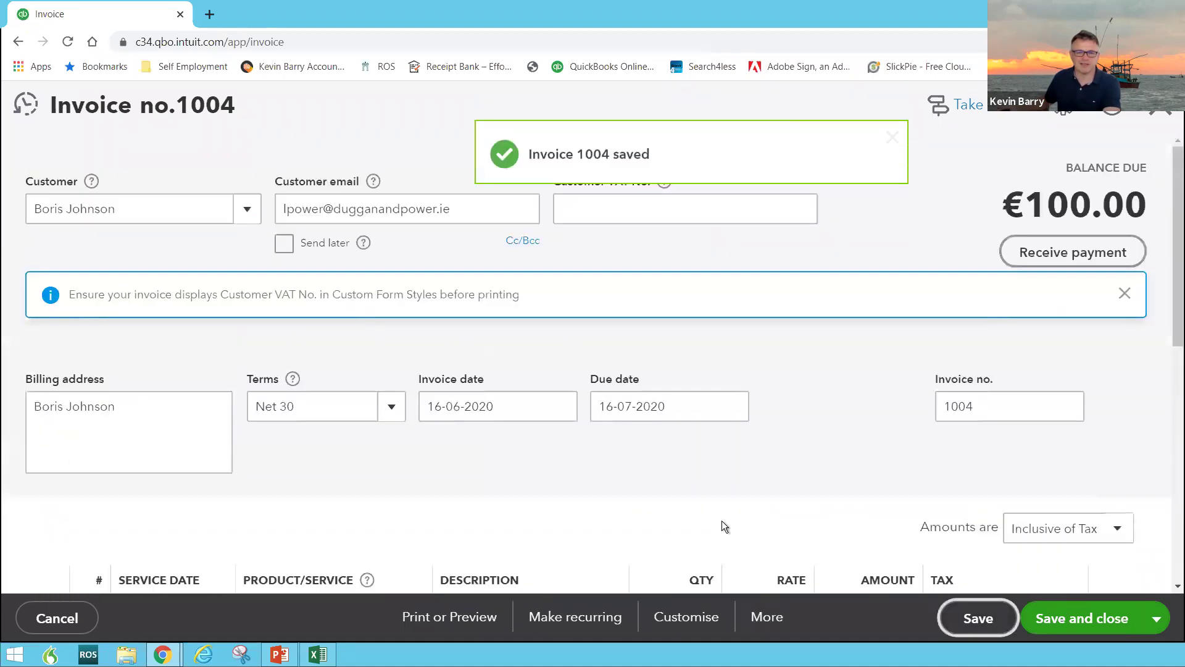
{"action": "scroll", "coordinate": [698, 531], "scroll_direction": "down", "scroll_amount": 8}
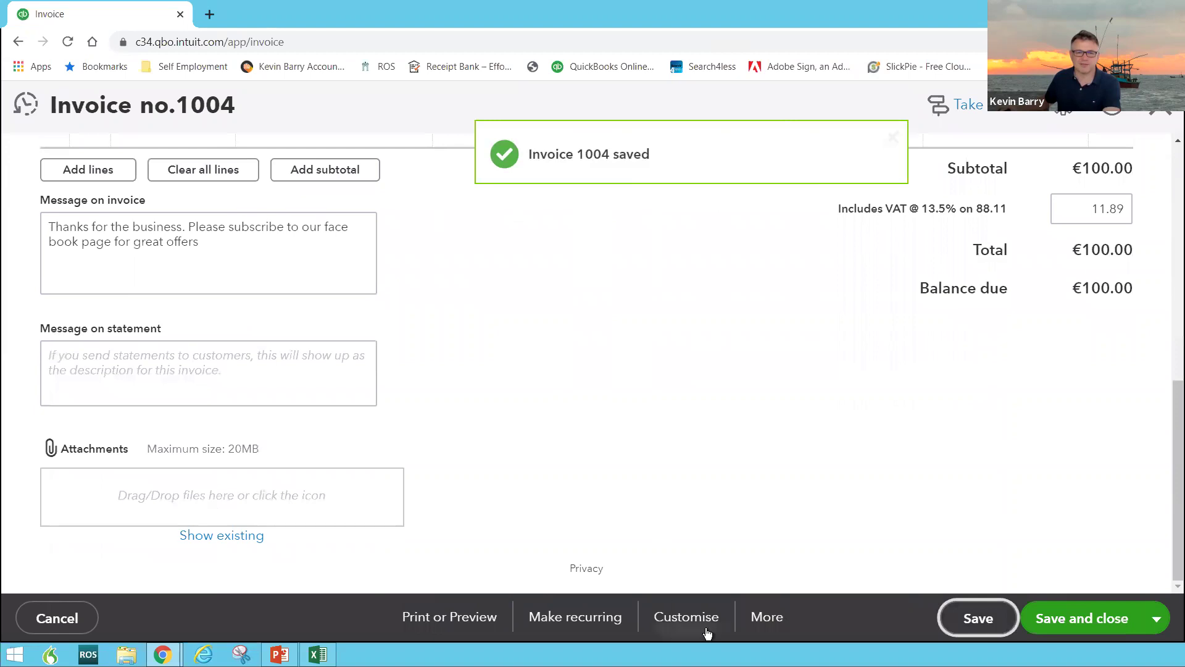
{"action": "left_click", "coordinate": [488, 617]}
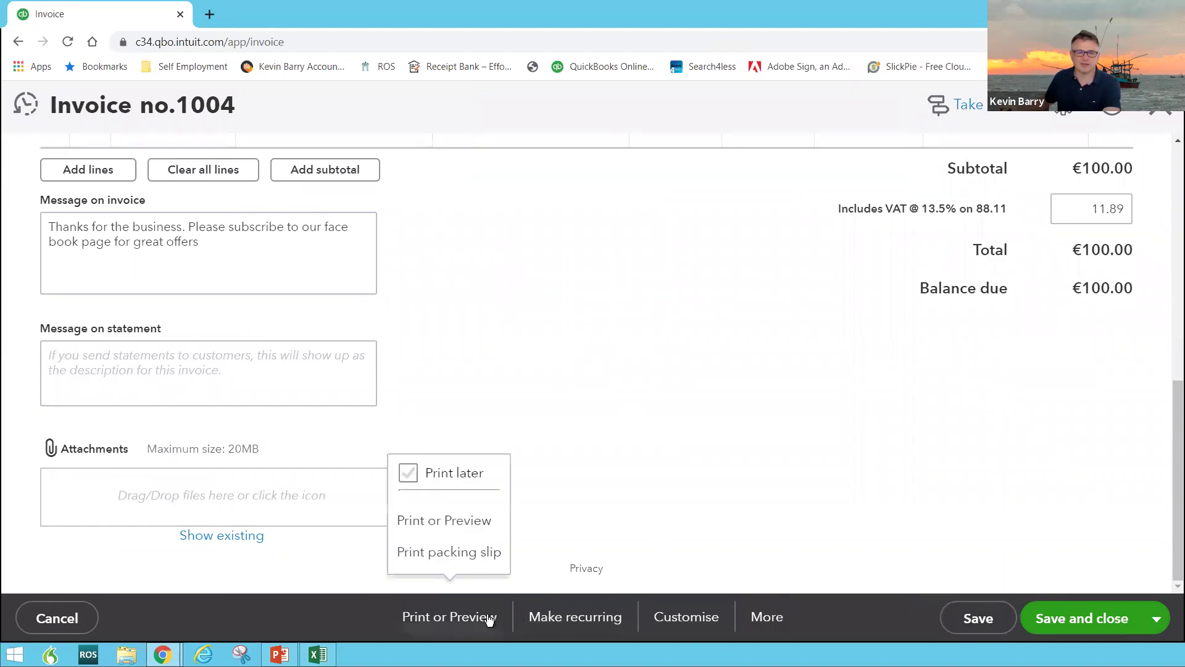
{"action": "left_click", "coordinate": [440, 519]}
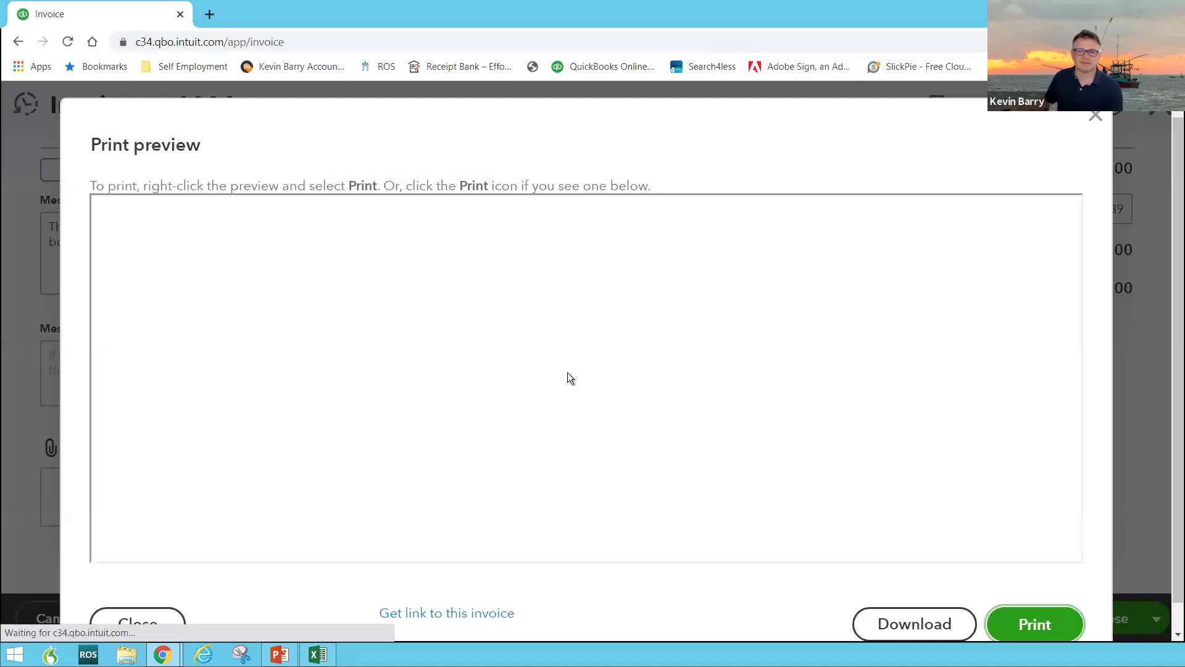
Check the preview's 13.5% VAT of 11.89 and EUR 100.00 balance due
{"action": "scroll", "coordinate": [569, 372], "scroll_direction": "down", "scroll_amount": 5}
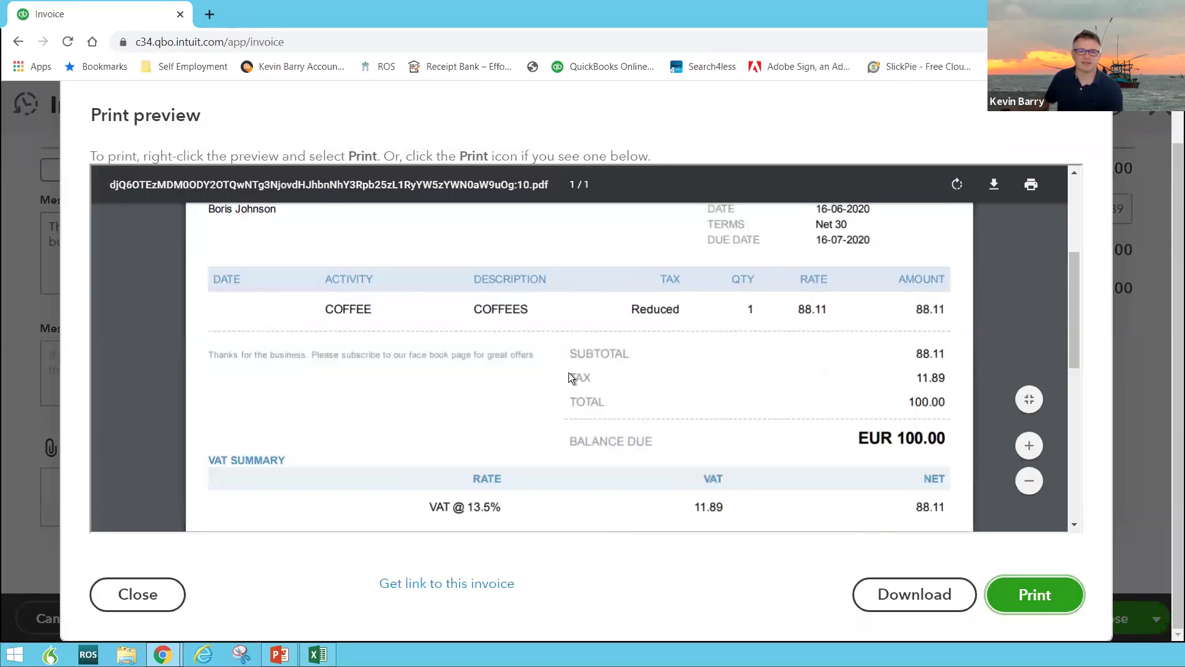
{"action": "scroll", "coordinate": [568, 372], "scroll_direction": "up", "scroll_amount": 6}
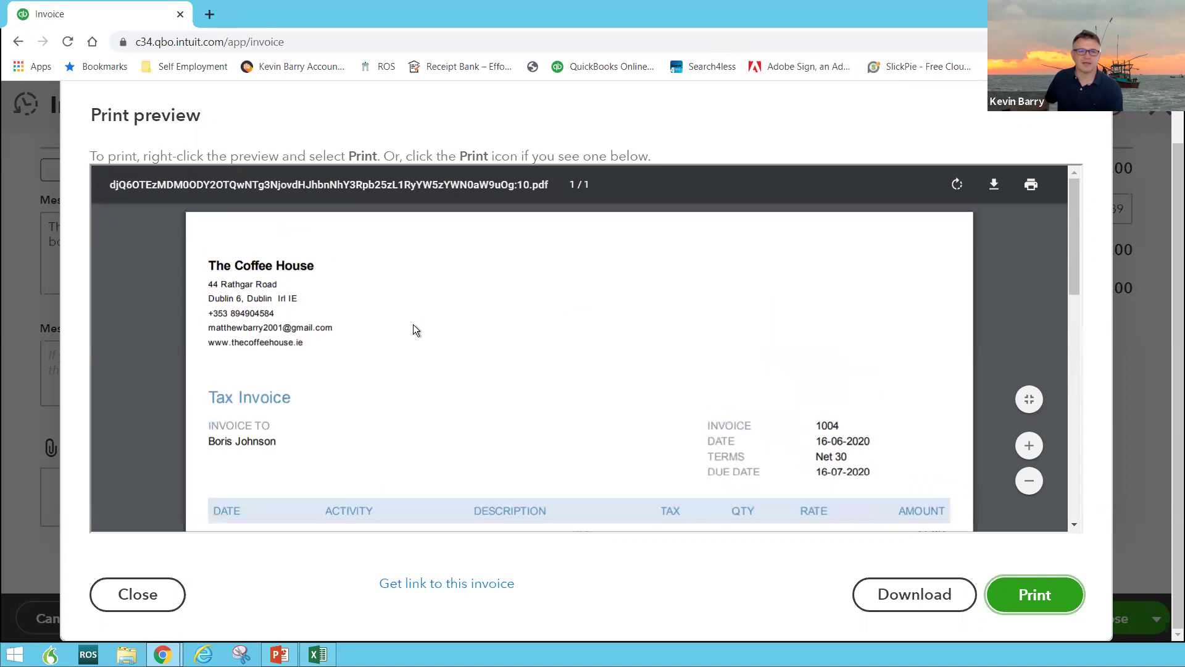
{"action": "scroll", "coordinate": [265, 367], "scroll_direction": "down", "scroll_amount": 1}
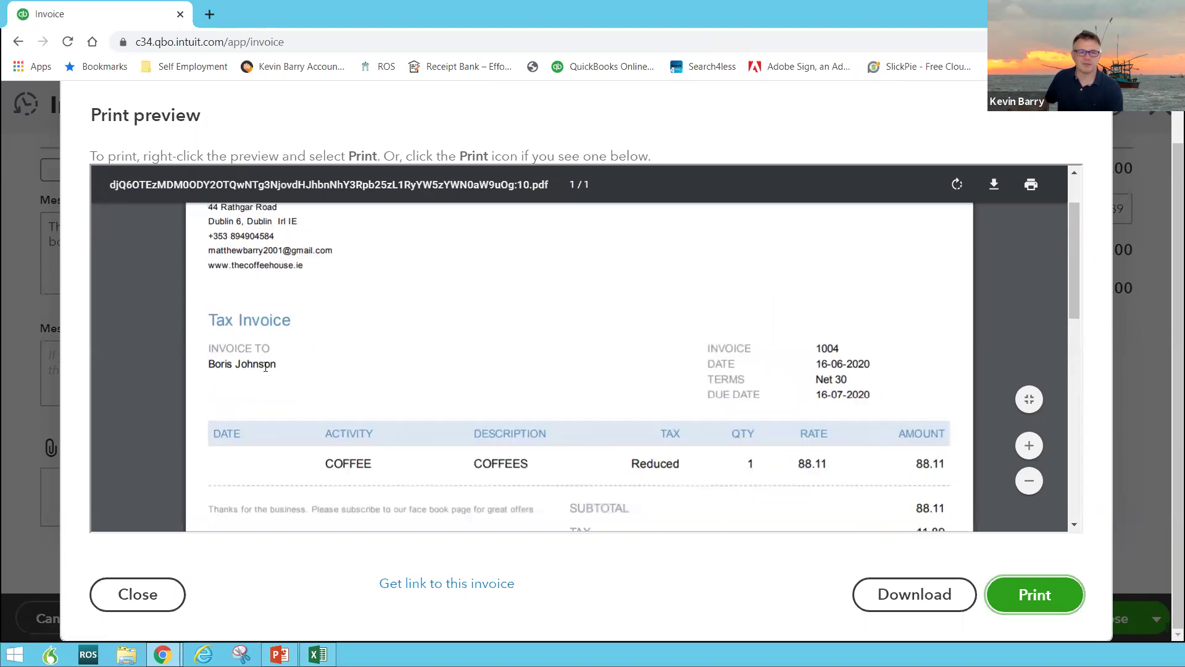
{"action": "scroll", "coordinate": [808, 354], "scroll_direction": "down", "scroll_amount": 1}
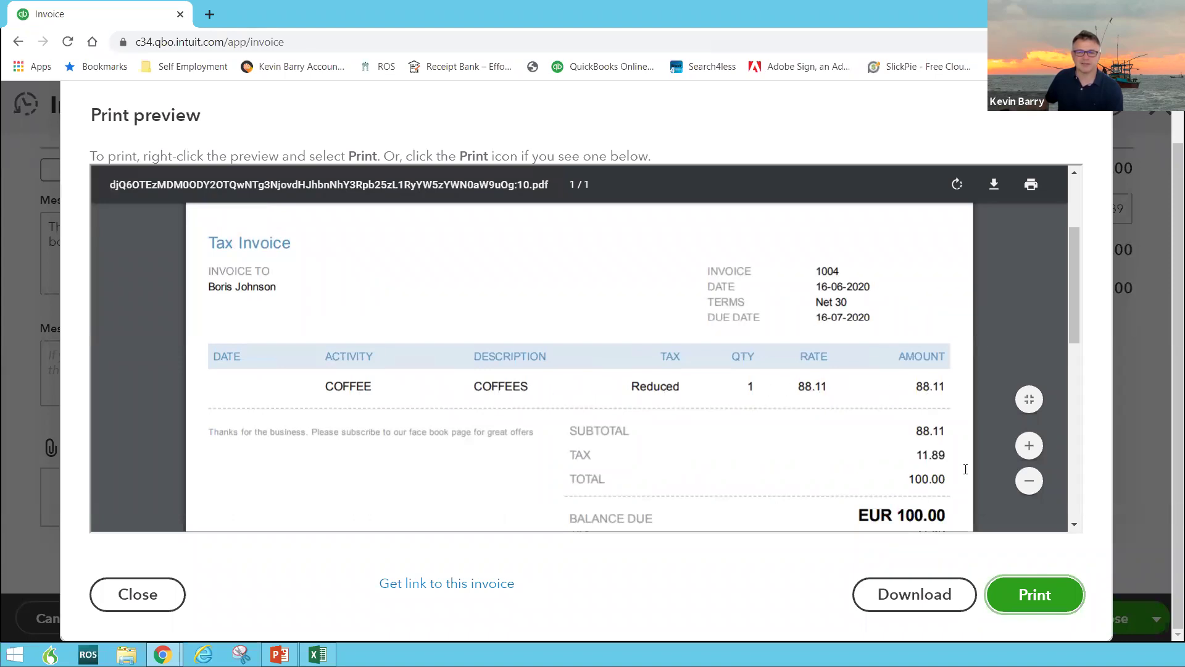
{"action": "scroll", "coordinate": [920, 506], "scroll_direction": "down", "scroll_amount": 5}
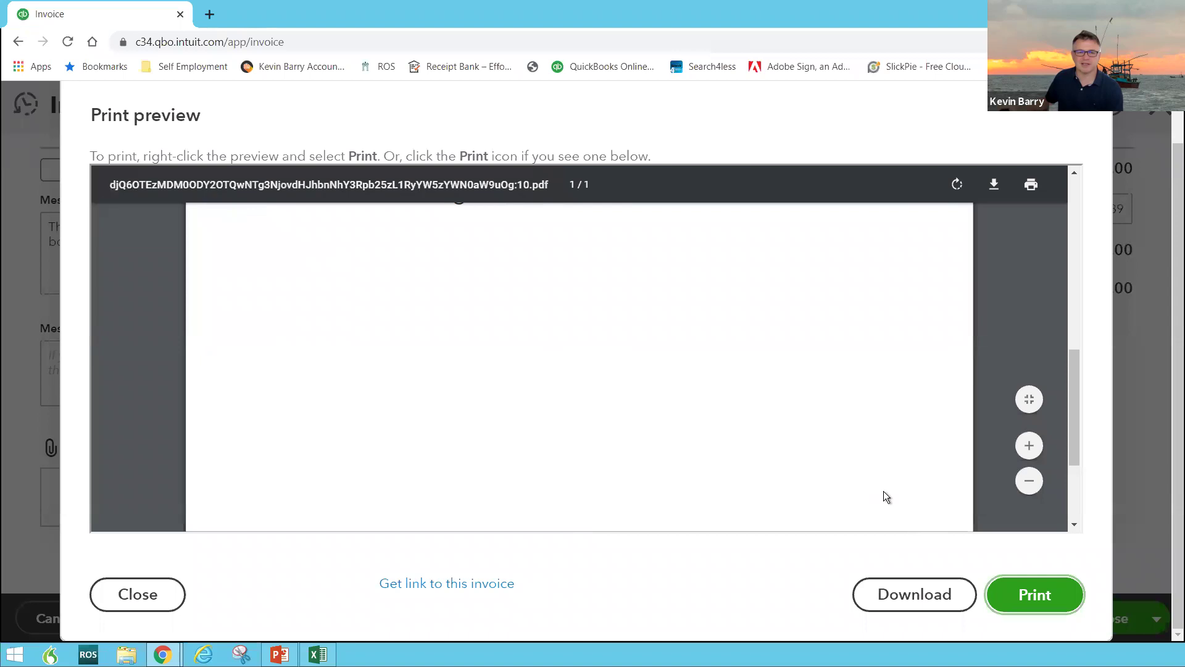
{"action": "scroll", "coordinate": [881, 490], "scroll_direction": "up", "scroll_amount": 8}
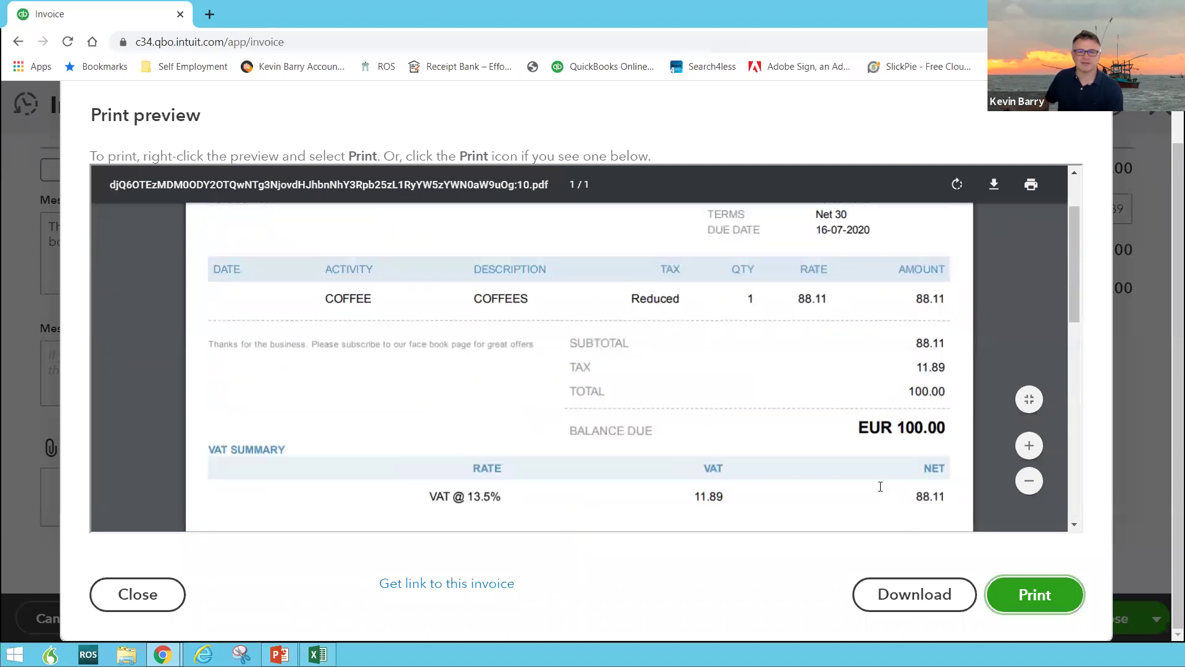
{"action": "scroll", "coordinate": [881, 488], "scroll_direction": "down", "scroll_amount": 4}
{"action": "scroll", "coordinate": [881, 487], "scroll_direction": "up", "scroll_amount": 3}
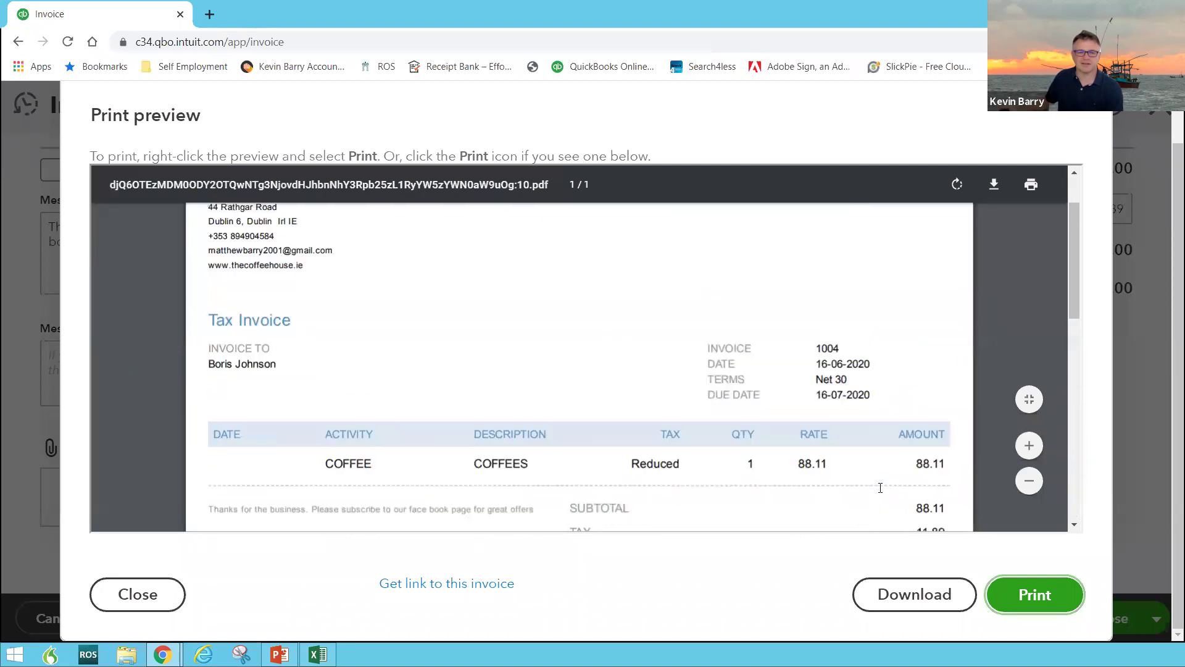
{"action": "scroll", "coordinate": [875, 487], "scroll_direction": "up", "scroll_amount": 2}
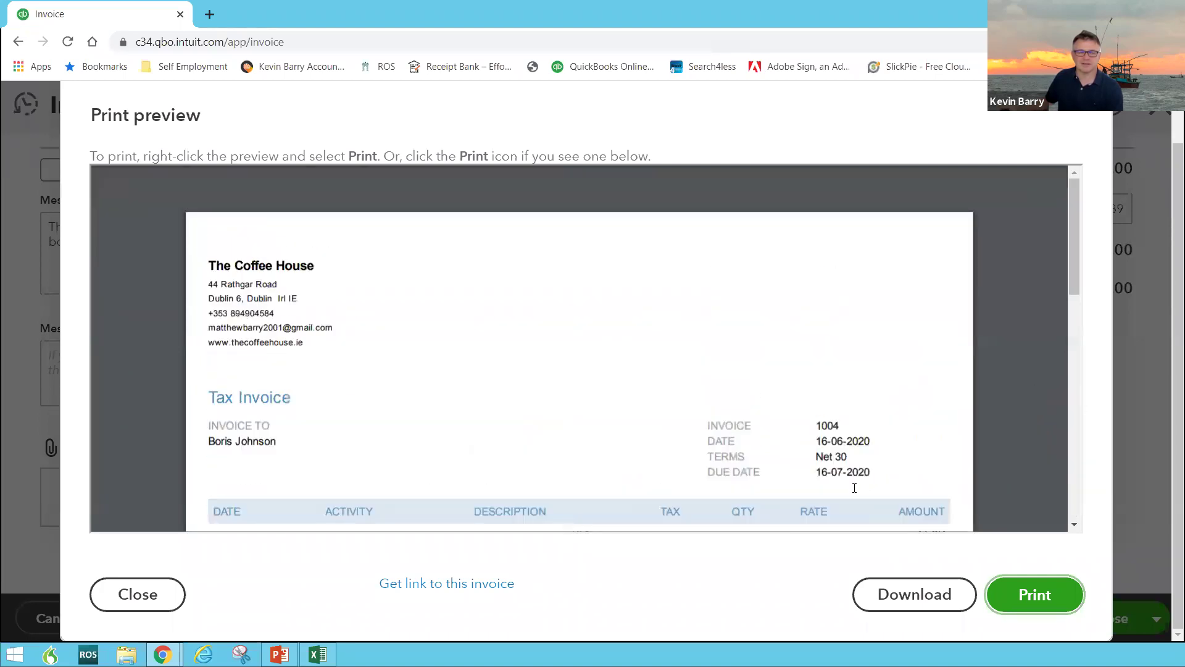
Close the preview, save invoice 1004, and open the SALES INVOICE style from Custom form styles
{"action": "left_click", "coordinate": [140, 596]}
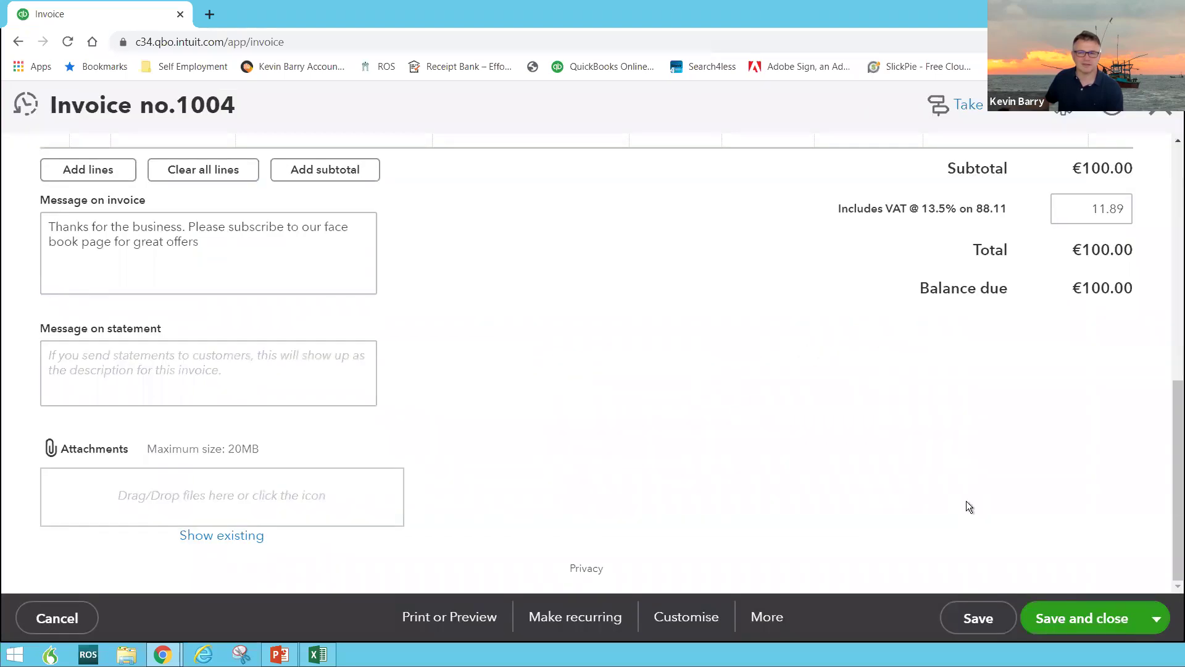
{"action": "left_click", "coordinate": [1074, 619]}
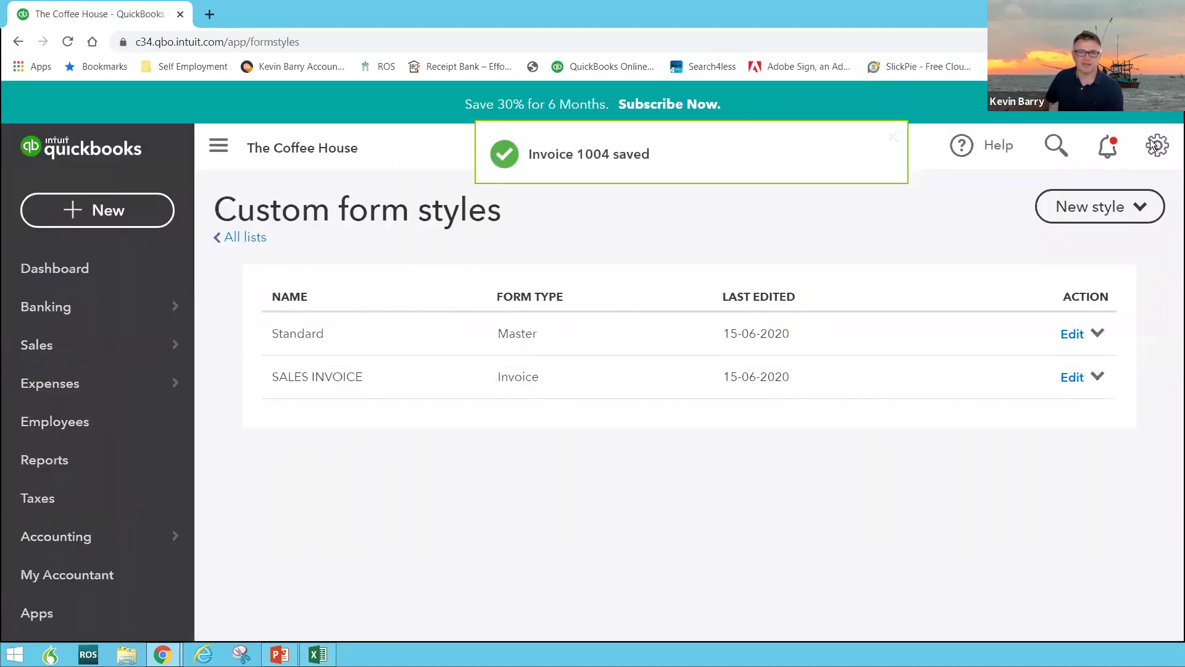
{"action": "left_click", "coordinate": [1156, 145]}
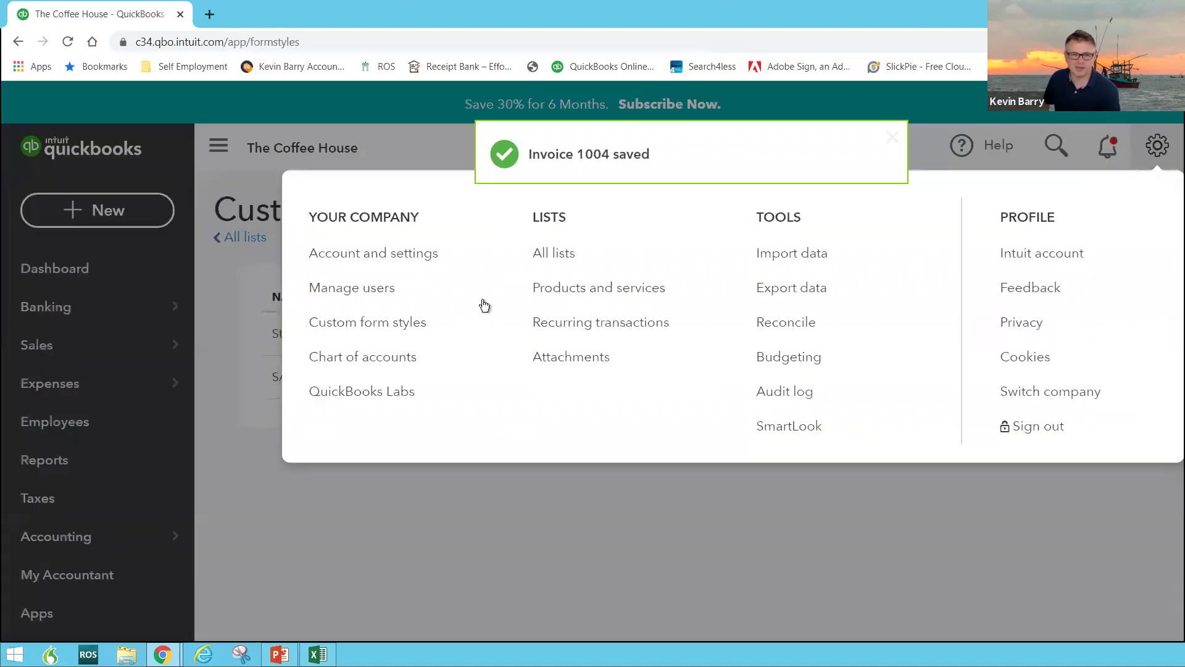
{"action": "left_click", "coordinate": [385, 331]}
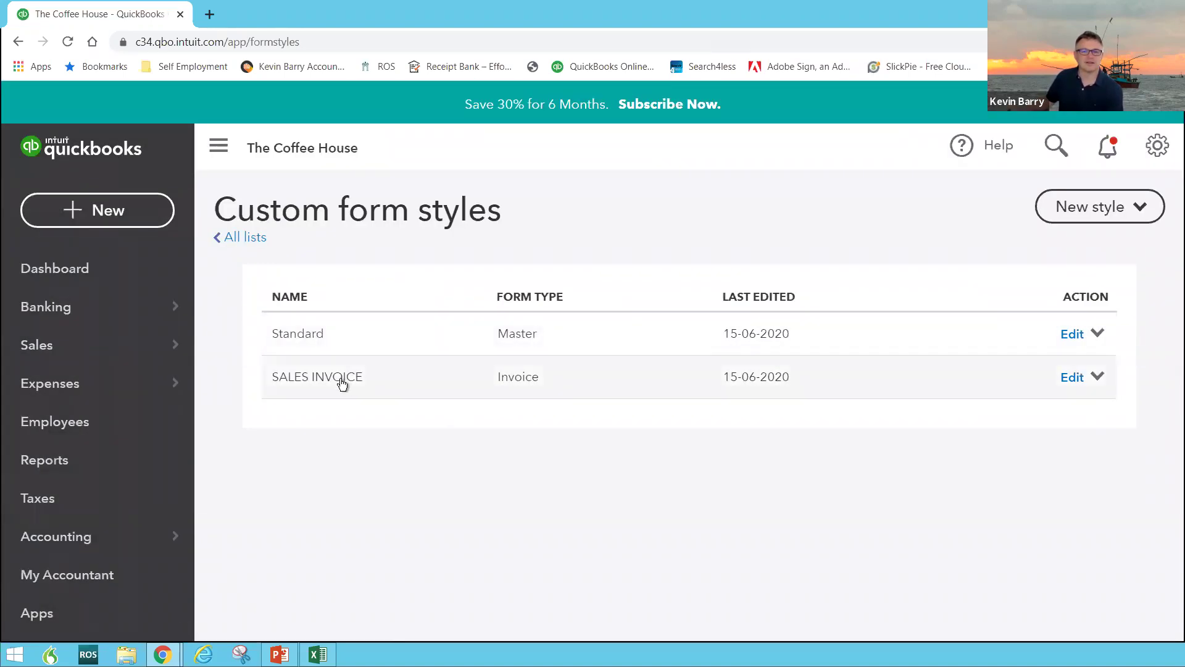
{"action": "left_click", "coordinate": [341, 383]}
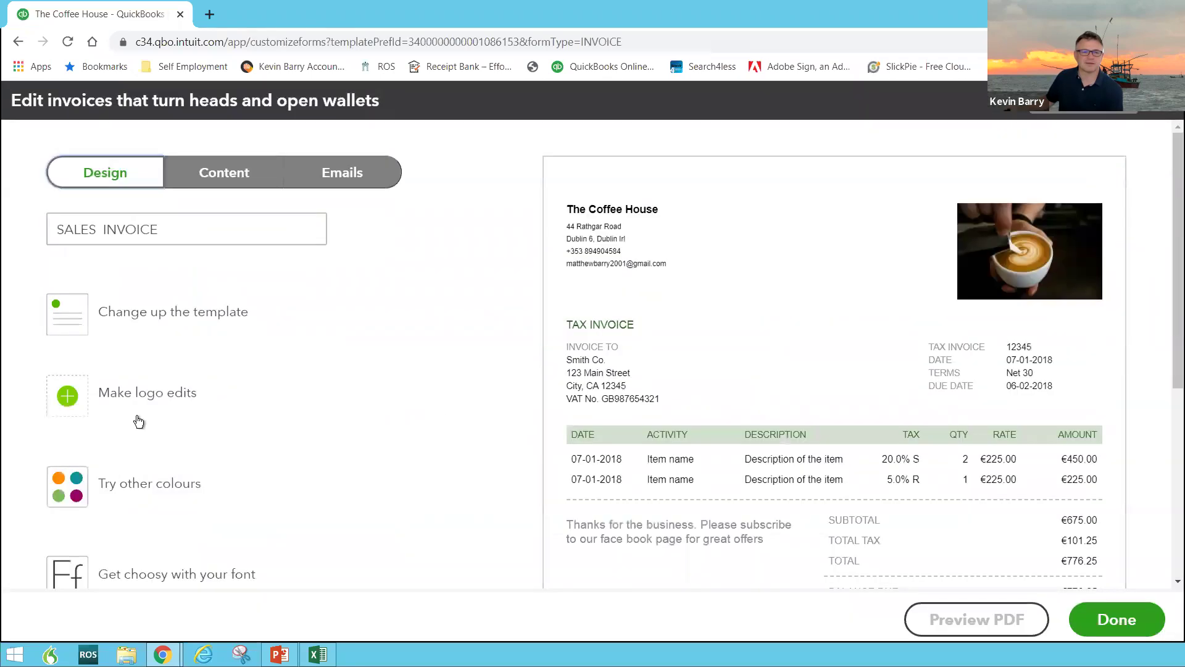
Try pink and slate accents, then settle on teal #0e909a for the SALES INVOICE style
{"action": "left_click", "coordinate": [64, 492]}
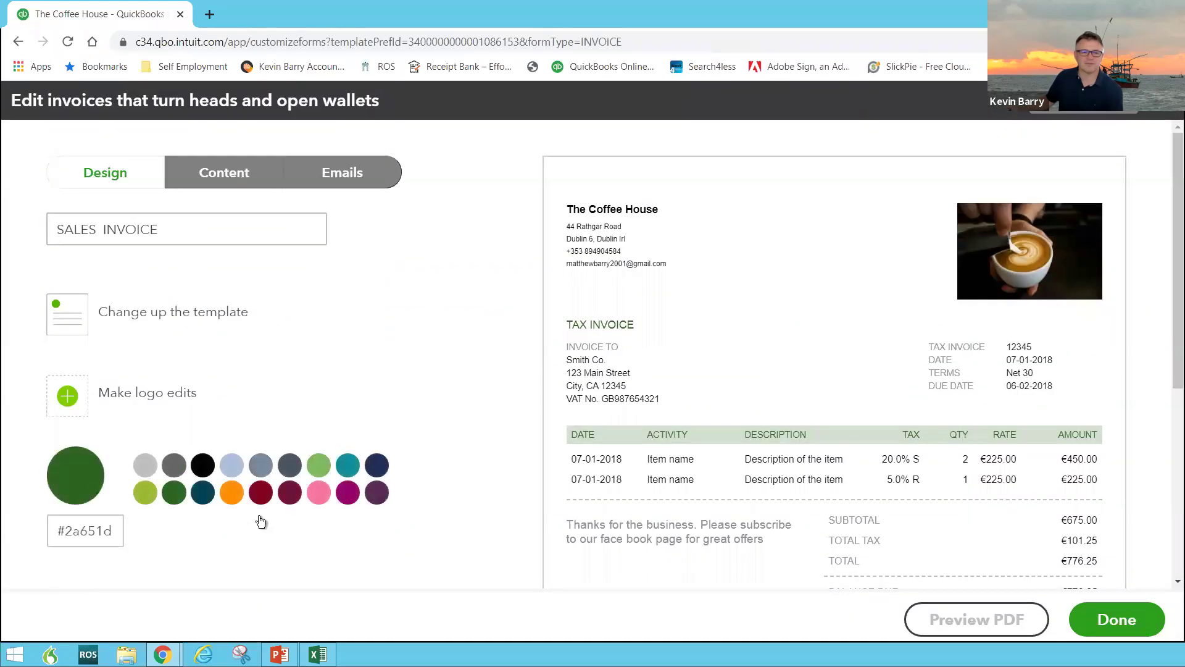
{"action": "left_click", "coordinate": [319, 494]}
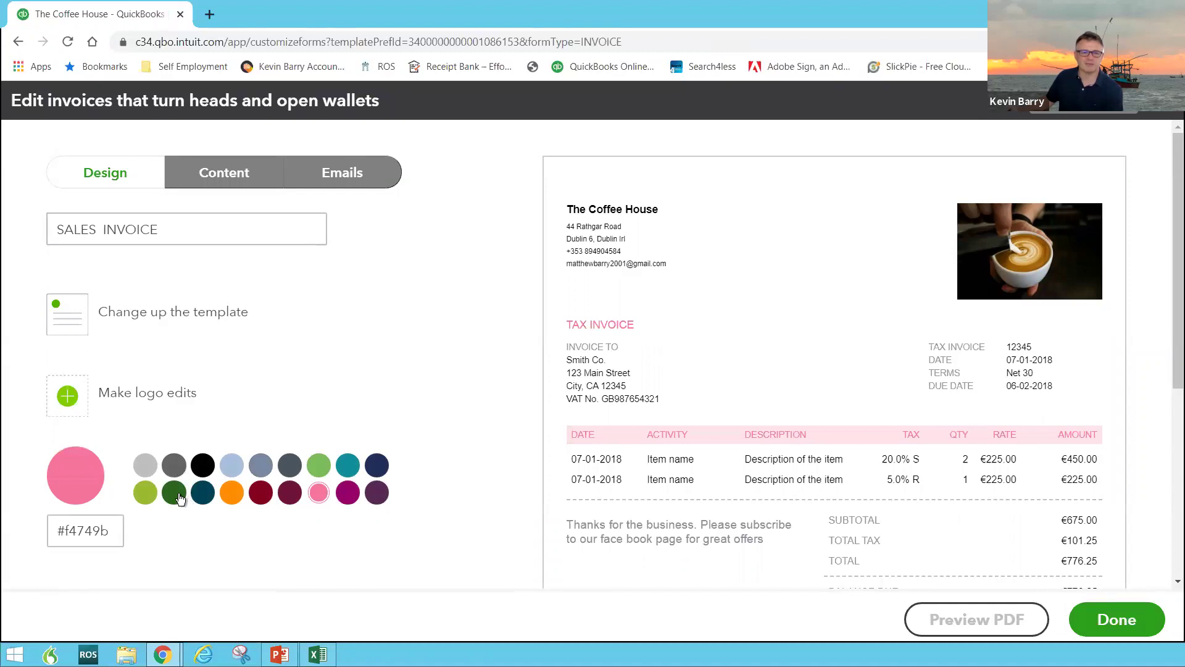
{"action": "left_click", "coordinate": [291, 465]}
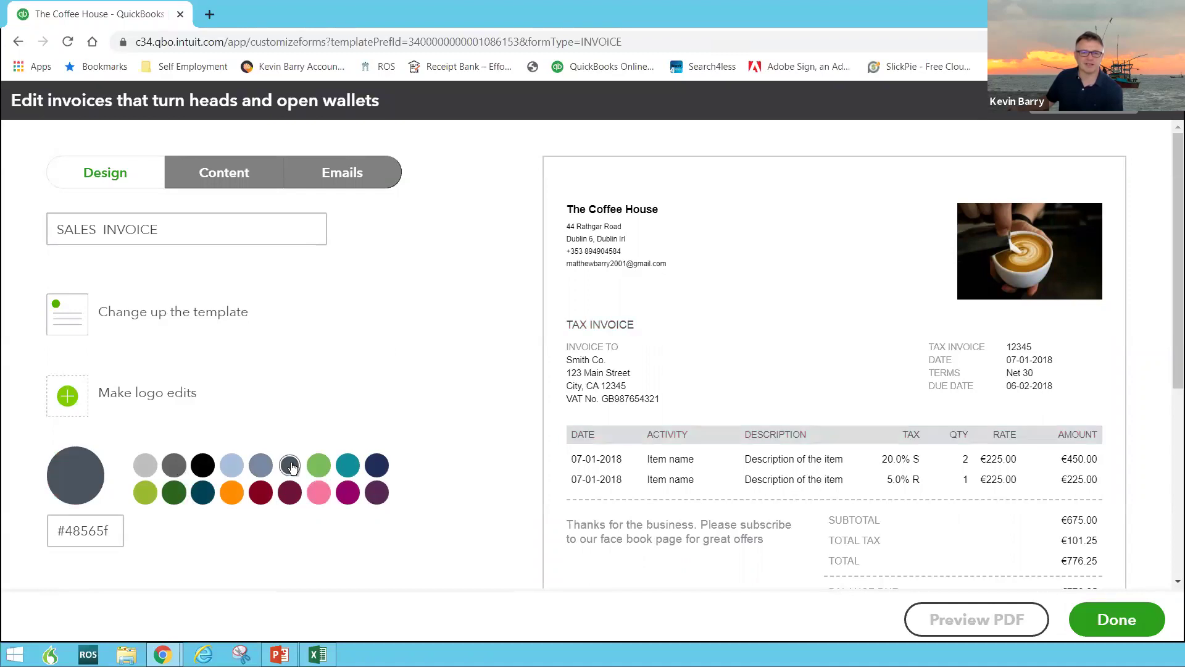
{"action": "left_click", "coordinate": [348, 466]}
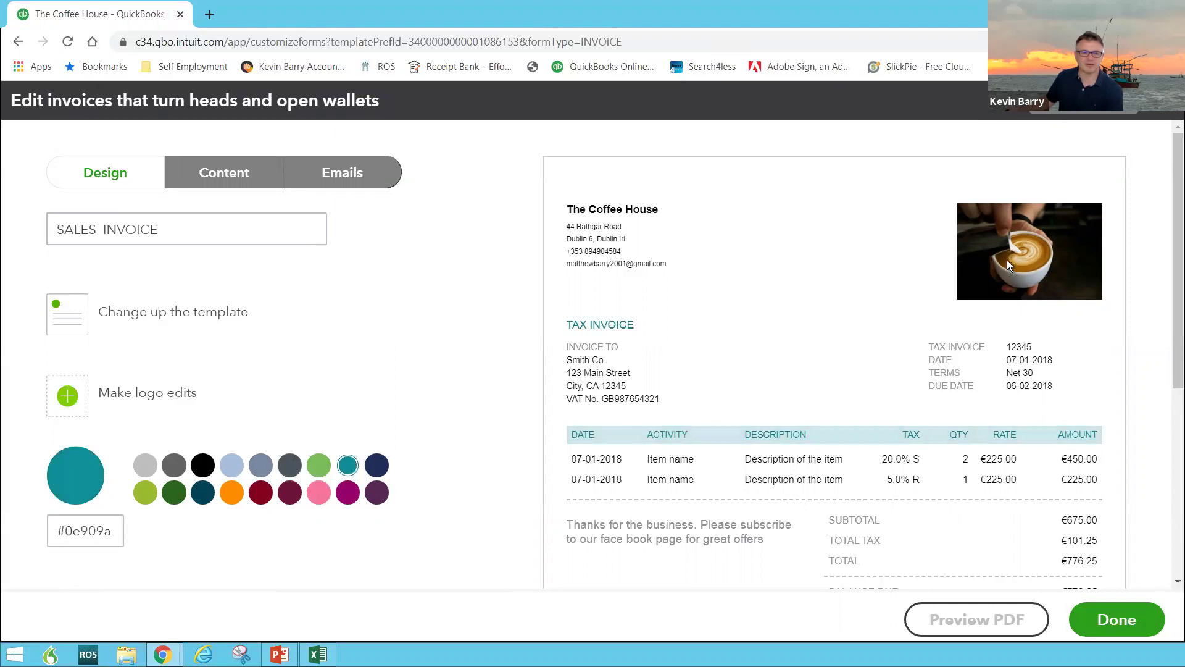
{"action": "scroll", "coordinate": [618, 291], "scroll_direction": "down", "scroll_amount": 1}
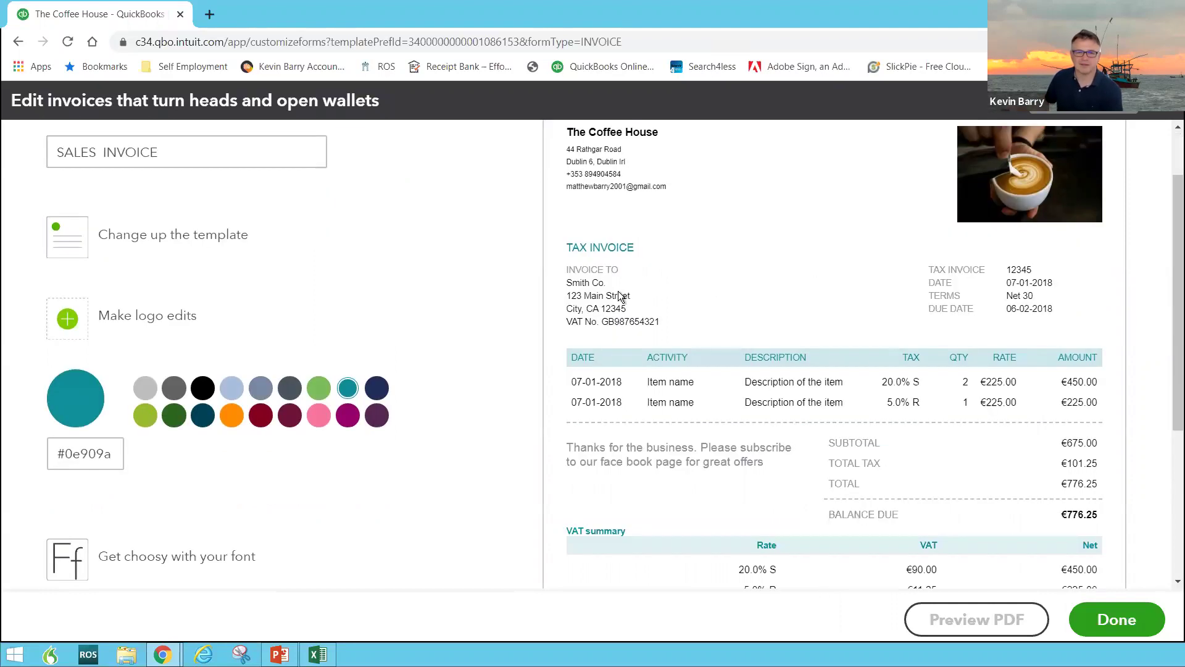
{"action": "scroll", "coordinate": [619, 295], "scroll_direction": "down", "scroll_amount": 4}
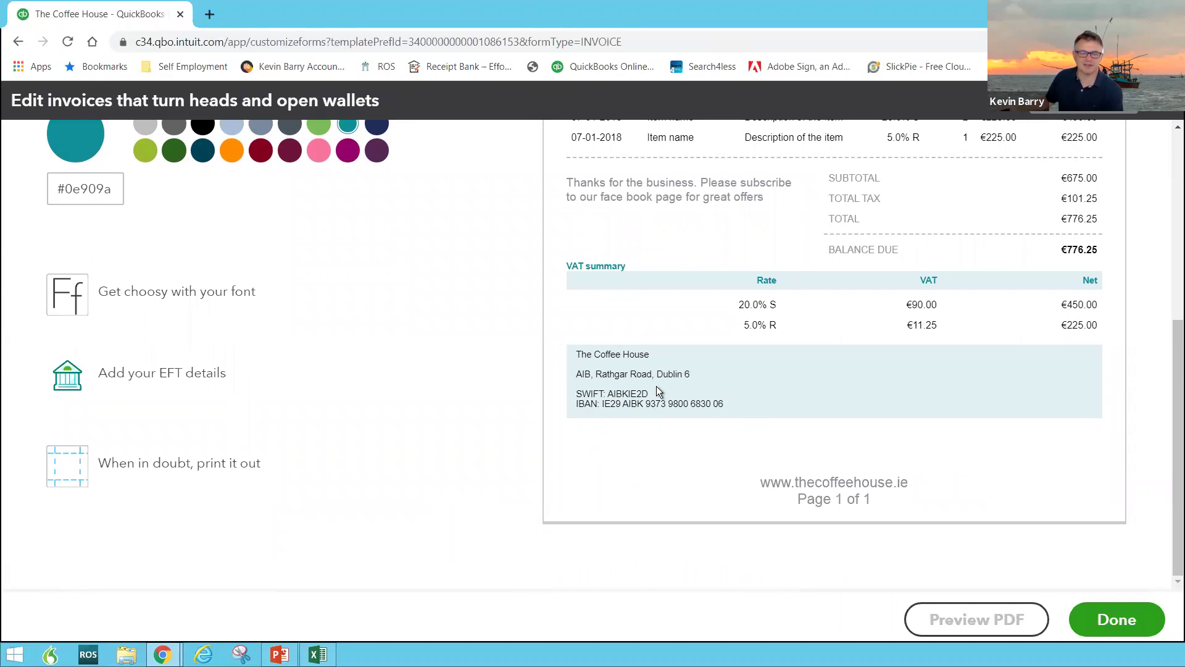
{"action": "scroll", "coordinate": [698, 302], "scroll_direction": "up", "scroll_amount": 2}
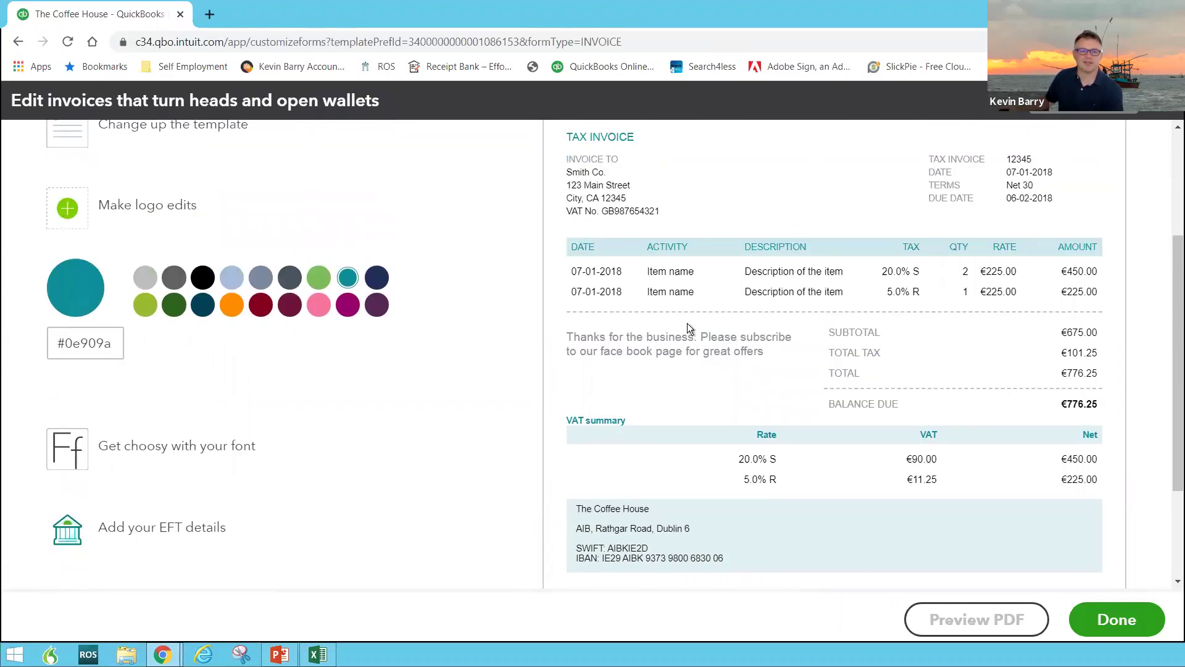
{"action": "scroll", "coordinate": [687, 324], "scroll_direction": "down", "scroll_amount": 1}
{"action": "scroll", "coordinate": [687, 323], "scroll_direction": "up", "scroll_amount": 4}
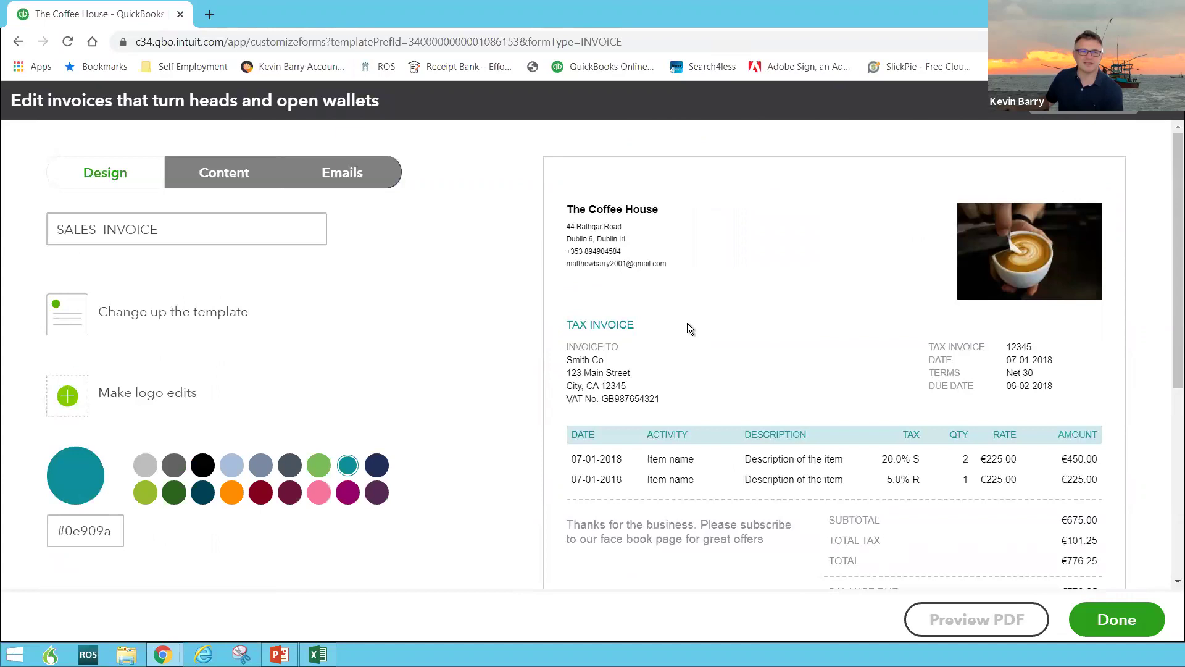
{"action": "left_click", "coordinate": [222, 175]}
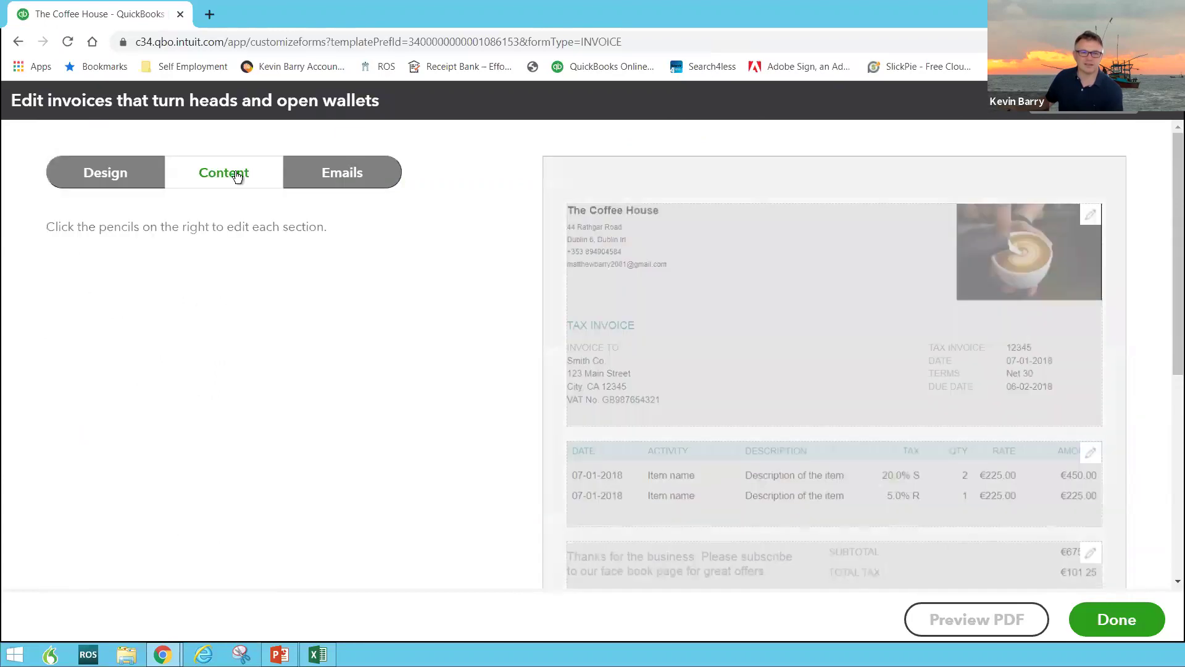
Browse the invoice content's header, payment details and footer sections
{"action": "left_click", "coordinate": [744, 327]}
{"action": "scroll", "coordinate": [739, 341], "scroll_direction": "down", "scroll_amount": 4}
{"action": "scroll", "coordinate": [740, 341], "scroll_direction": "up", "scroll_amount": 4}
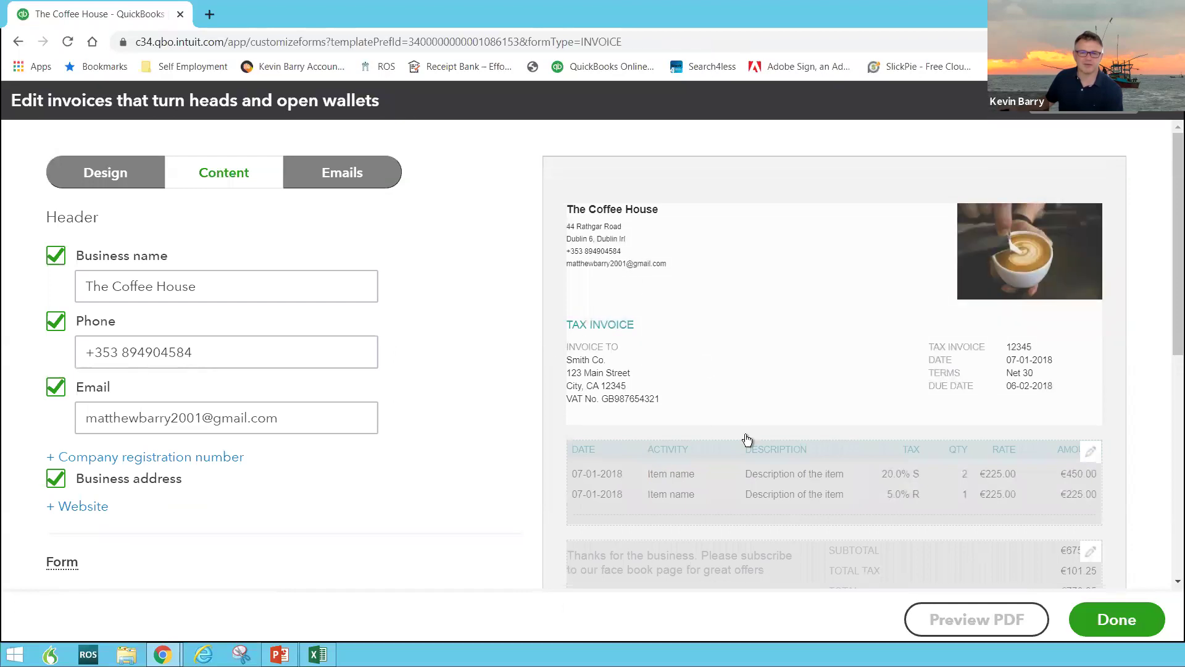
{"action": "scroll", "coordinate": [812, 528], "scroll_direction": "down", "scroll_amount": 6}
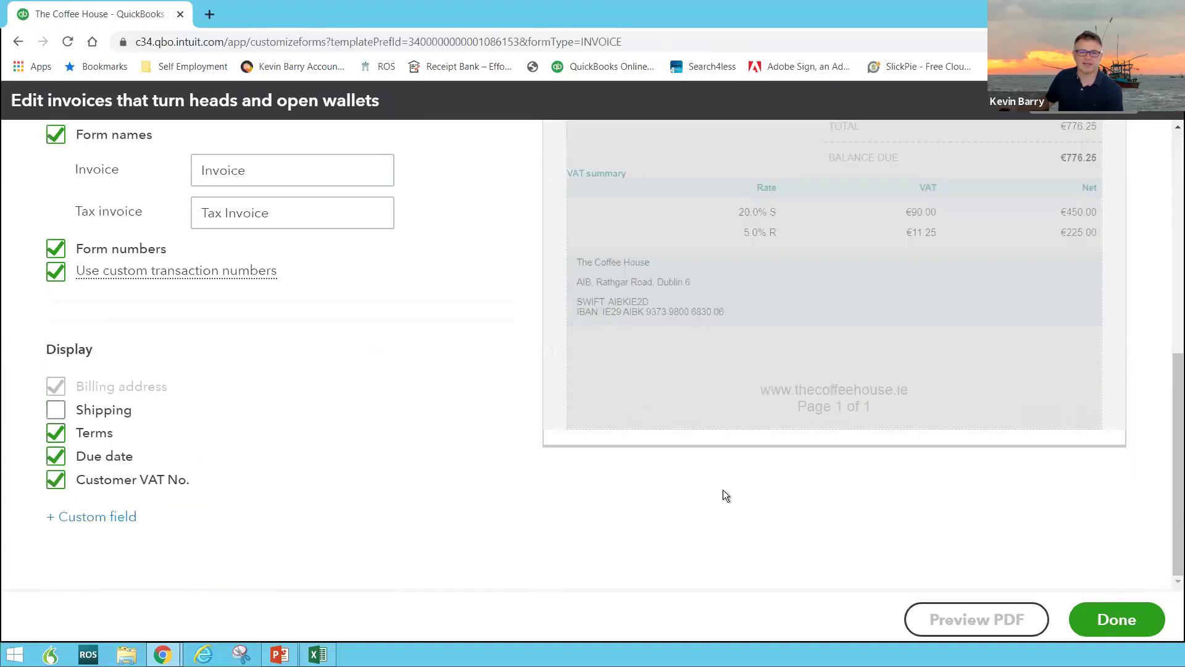
{"action": "left_click", "coordinate": [660, 313]}
{"action": "left_click", "coordinate": [226, 373]}
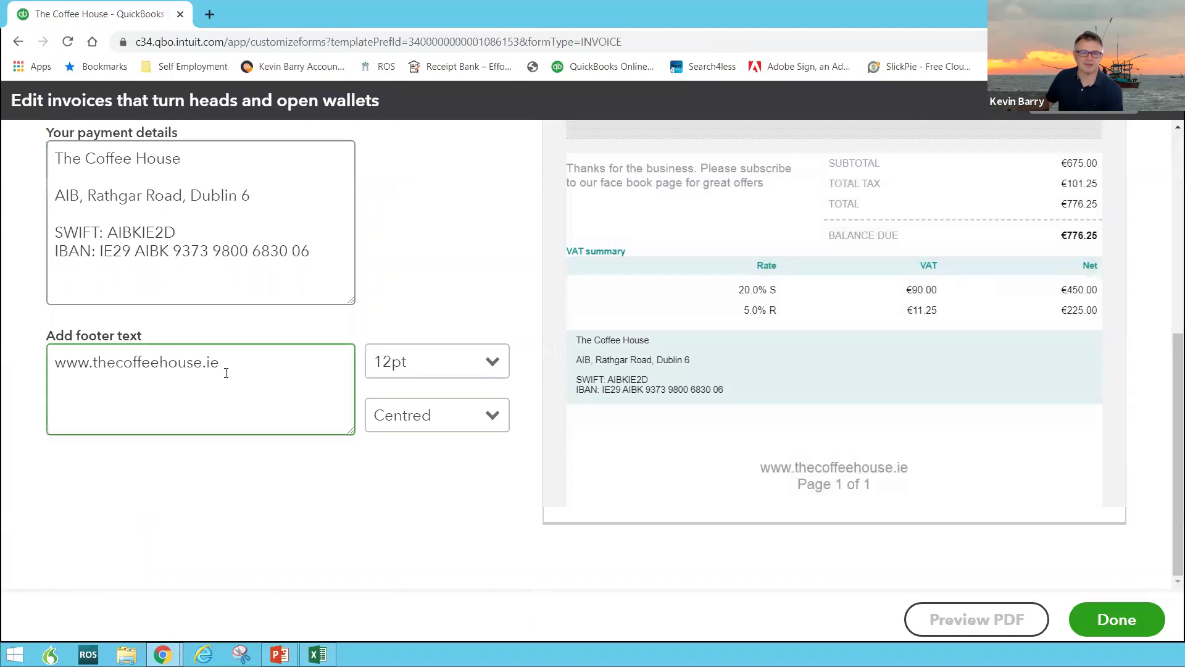
{"action": "scroll", "coordinate": [212, 387], "scroll_direction": "up", "scroll_amount": 3}
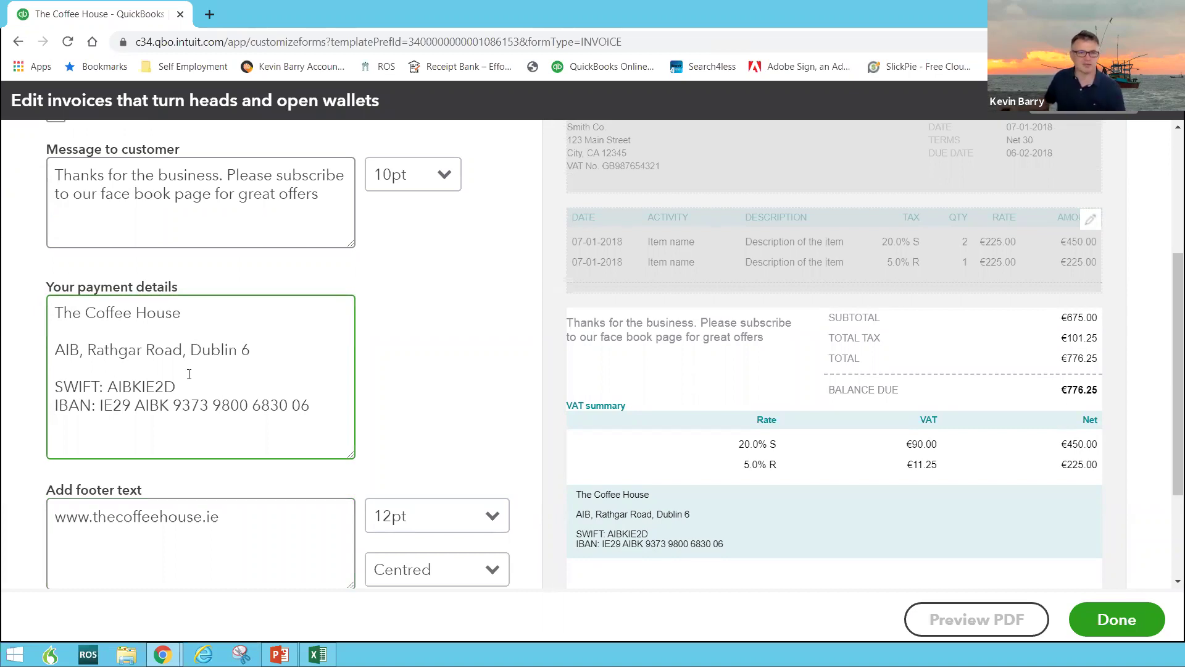
{"action": "scroll", "coordinate": [189, 374], "scroll_direction": "up", "scroll_amount": 3}
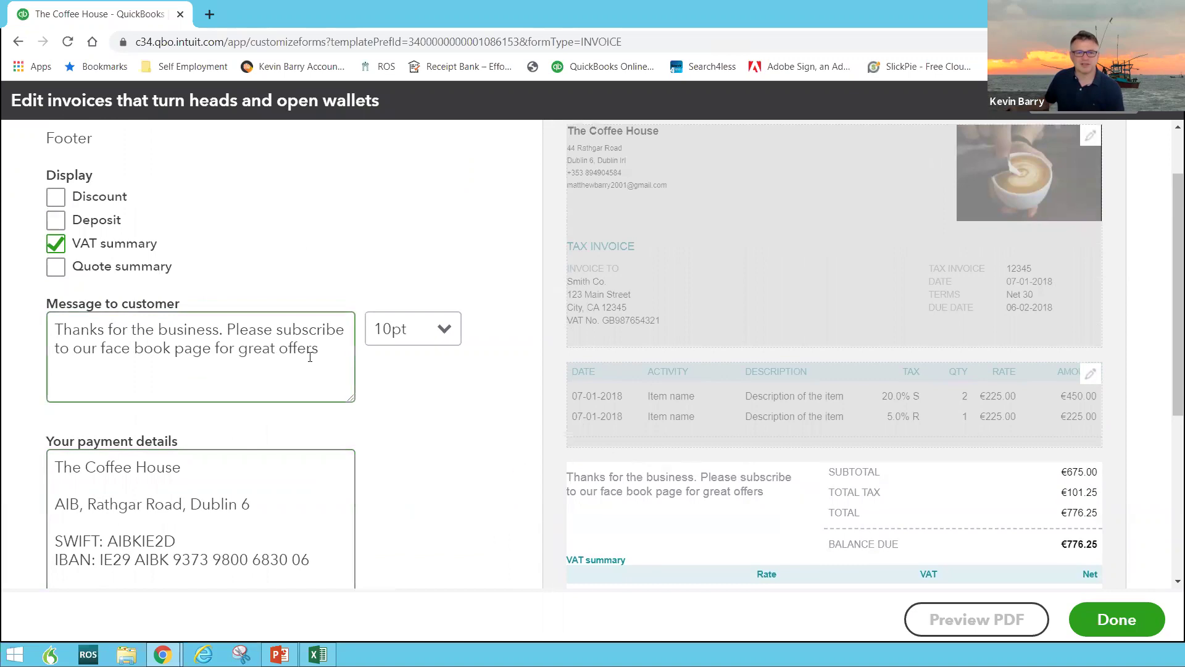
Select the message-to-customer text and untick the VAT summary display
{"action": "left_click_drag", "start_coordinate": [325, 346], "coordinate": [7, 311]}
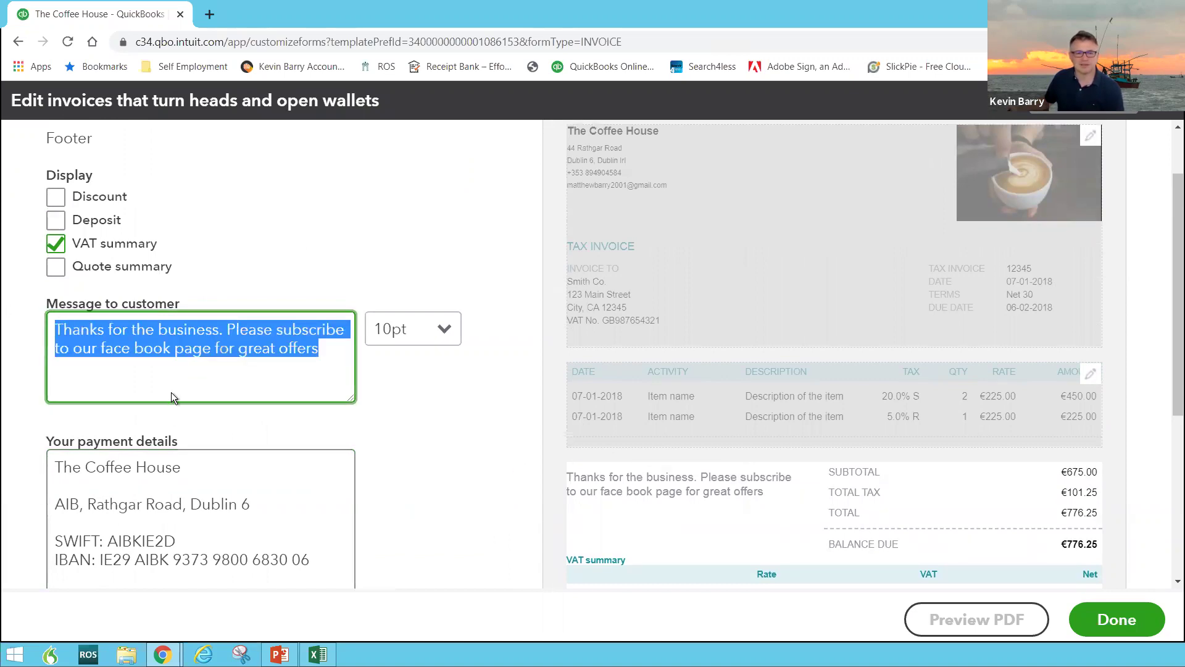
{"action": "scroll", "coordinate": [375, 421], "scroll_direction": "up", "scroll_amount": 2}
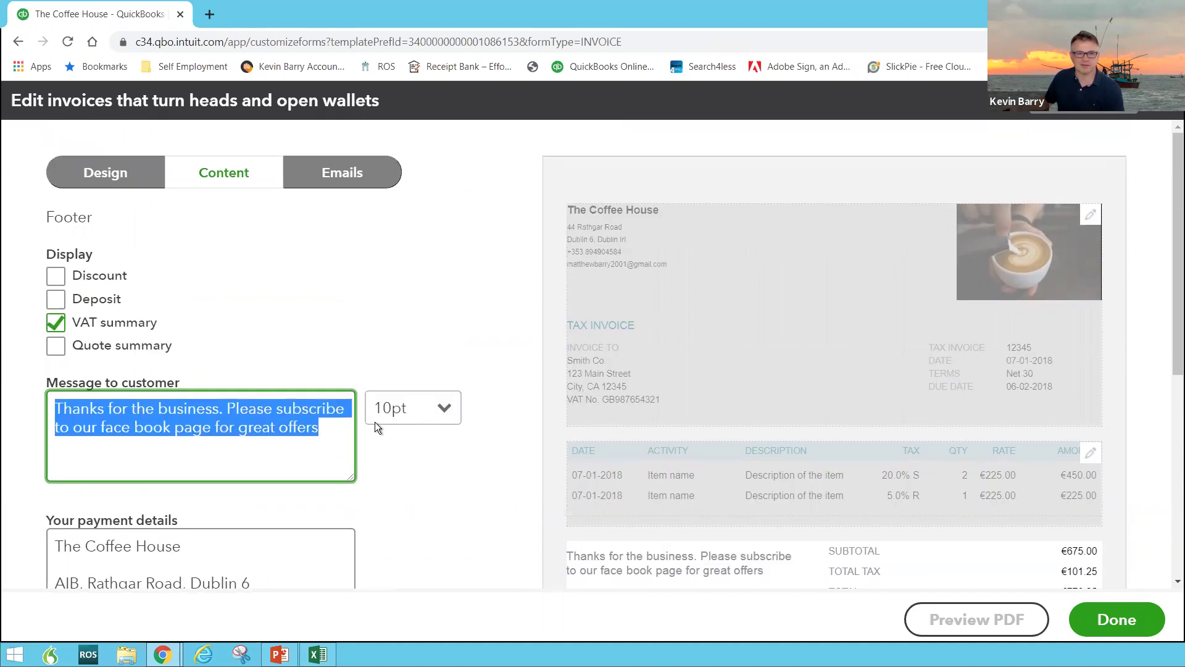
{"action": "scroll", "coordinate": [236, 393], "scroll_direction": "down", "scroll_amount": 4}
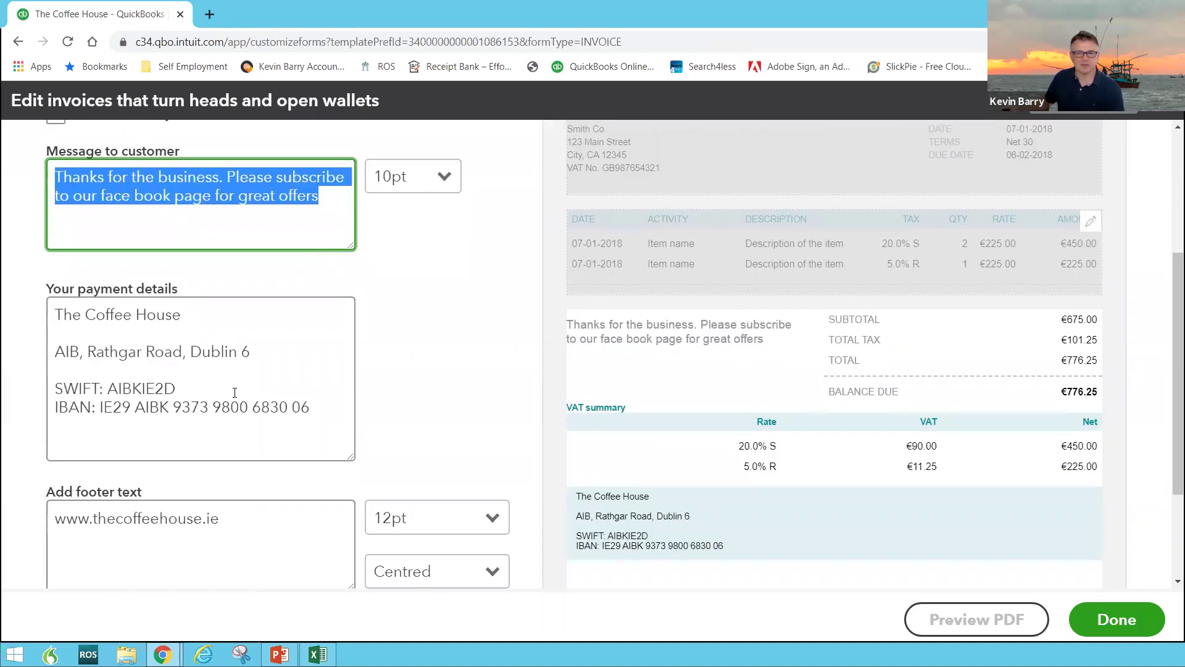
{"action": "scroll", "coordinate": [146, 313], "scroll_direction": "up", "scroll_amount": 4}
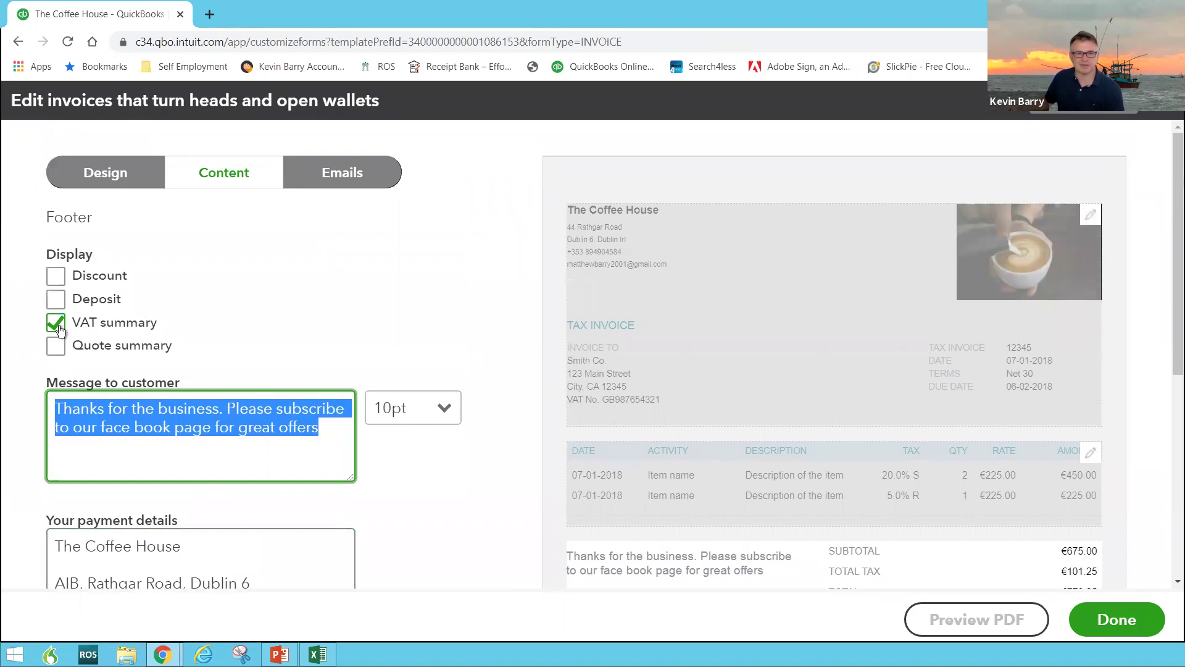
{"action": "left_click", "coordinate": [59, 326]}
{"action": "scroll", "coordinate": [247, 375], "scroll_direction": "down", "scroll_amount": 6}
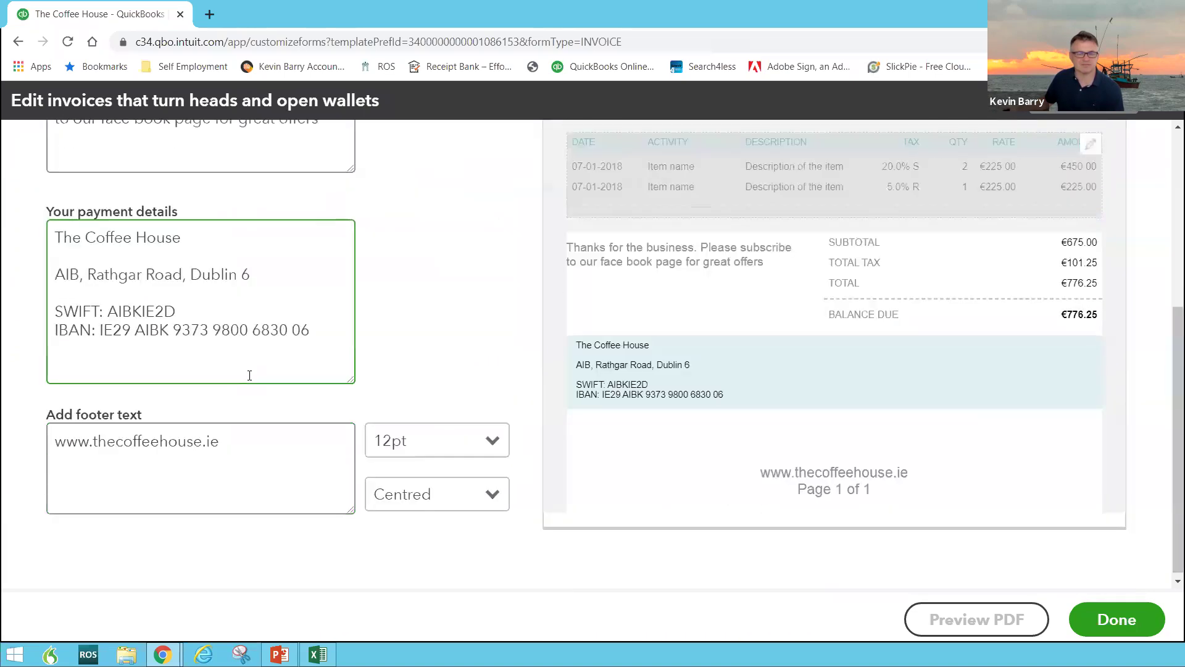
{"action": "scroll", "coordinate": [247, 376], "scroll_direction": "up", "scroll_amount": 6}
{"action": "left_click", "coordinate": [325, 184]}
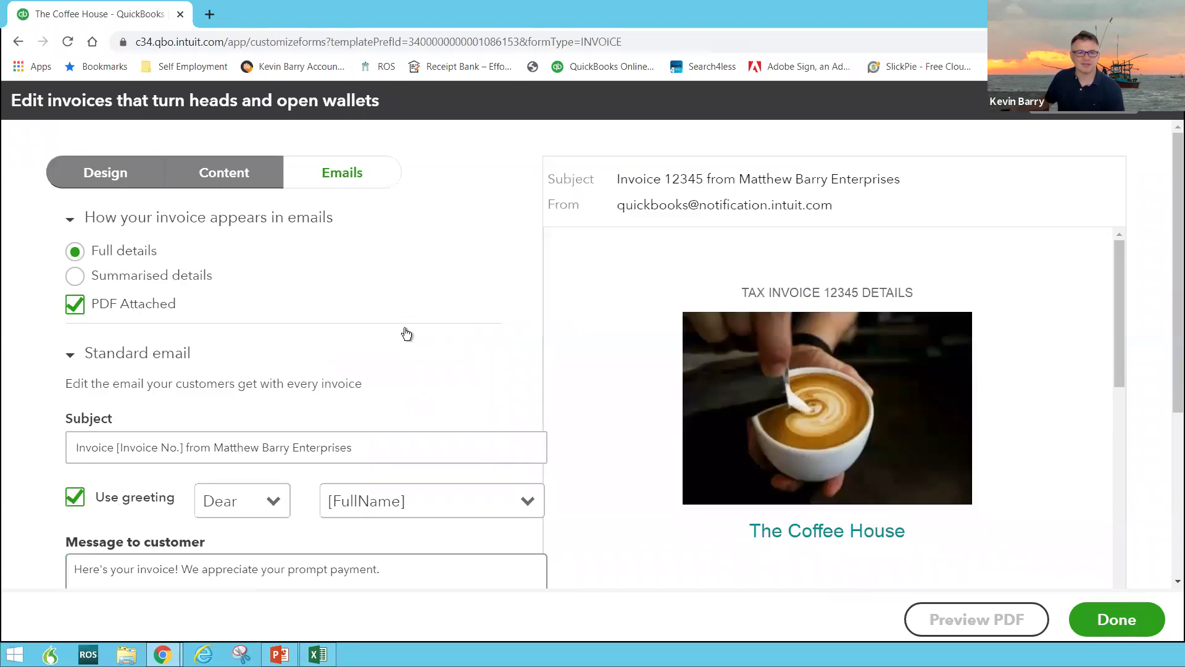
Switch the SALES INVOICE accent colour to orange #ff8c00 and save the style
{"action": "scroll", "coordinate": [260, 321], "scroll_direction": "down", "scroll_amount": 3}
{"action": "left_click", "coordinate": [356, 393]}
{"action": "scroll", "coordinate": [395, 395], "scroll_direction": "up", "scroll_amount": 3}
{"action": "left_click", "coordinate": [116, 185]}
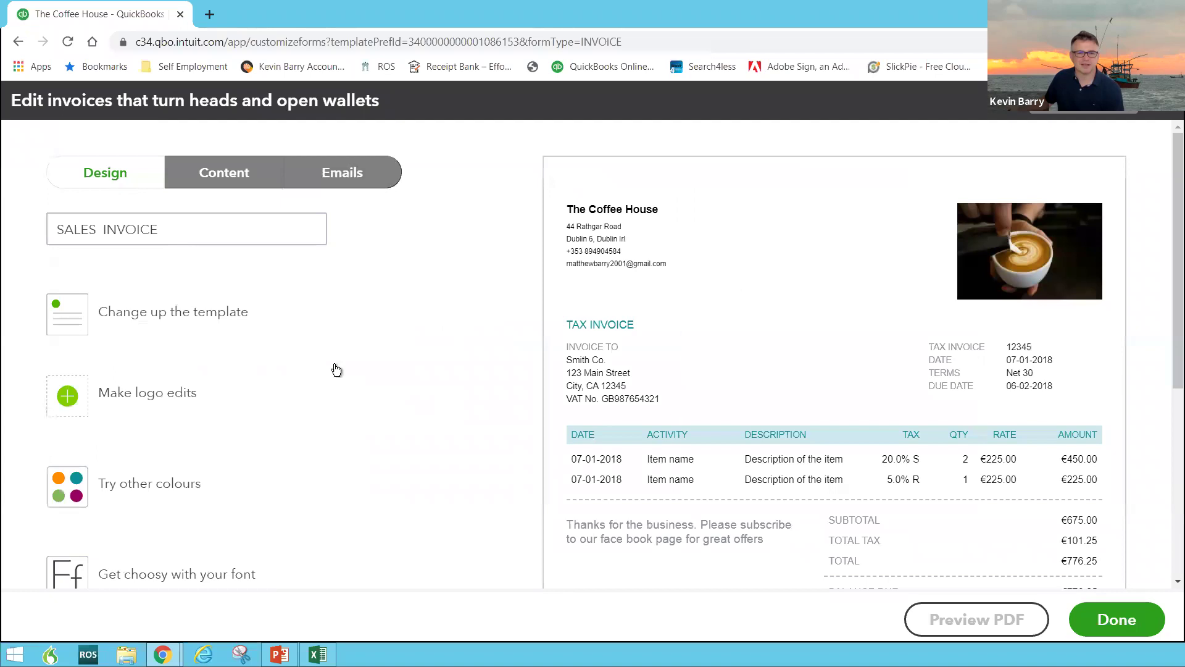
{"action": "scroll", "coordinate": [402, 410], "scroll_direction": "down", "scroll_amount": 1}
{"action": "left_click", "coordinate": [79, 340]}
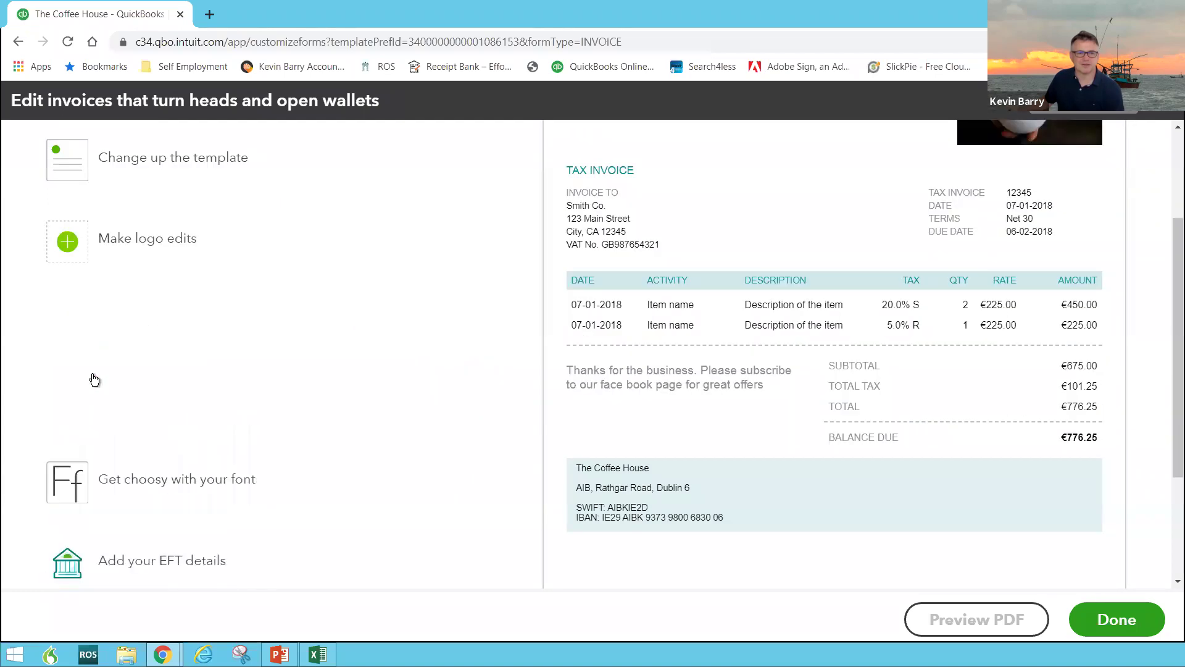
{"action": "left_click", "coordinate": [226, 347]}
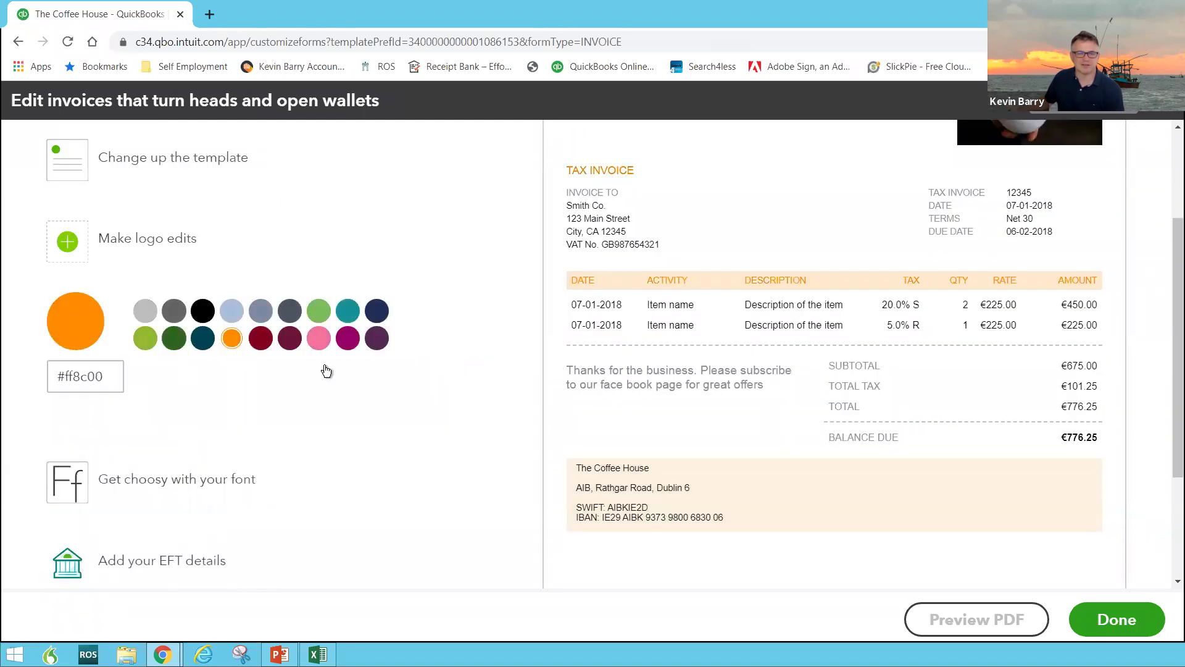
{"action": "left_click", "coordinate": [1125, 617]}
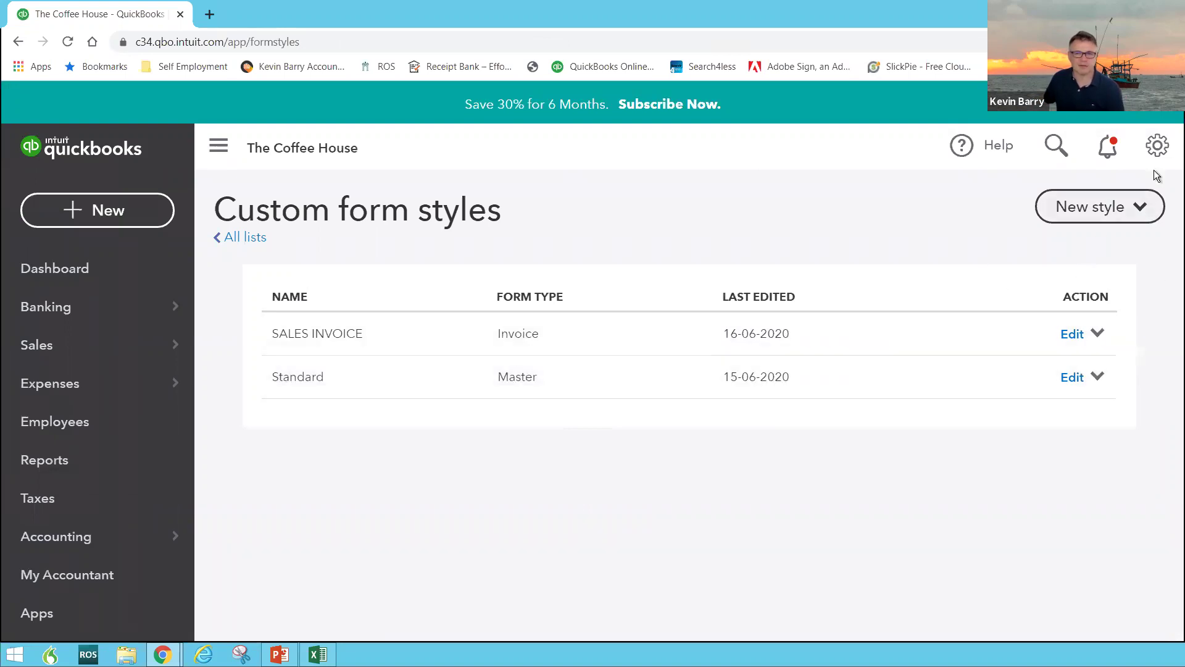
Open the All lists page with Chart of Accounts, Products and Services, Payment Methods and Terms
{"action": "left_click", "coordinate": [1157, 148]}
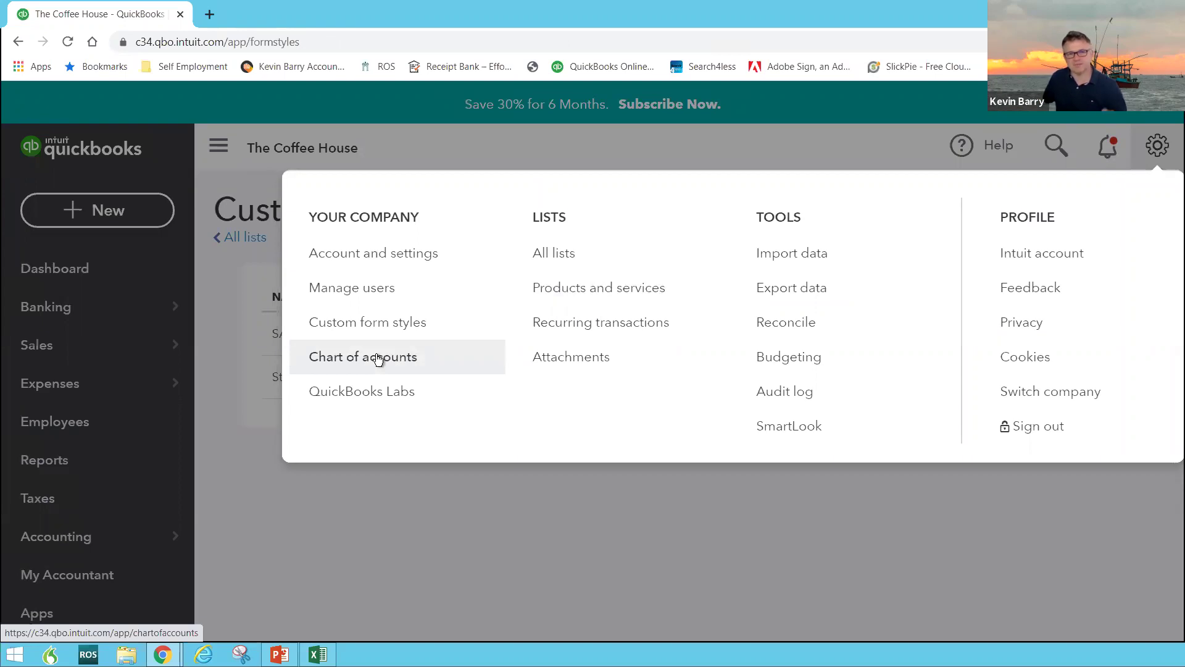
{"action": "left_click", "coordinate": [378, 360]}
{"action": "left_click_drag", "start_coordinate": [378, 360], "coordinate": [383, 353]}
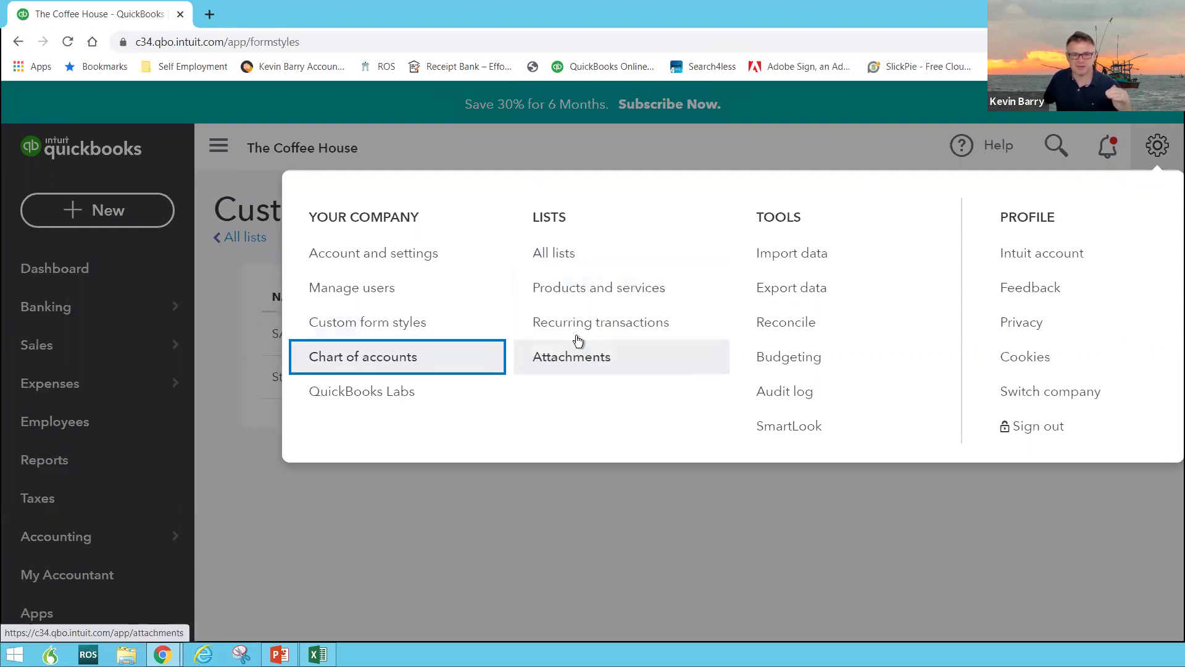
{"action": "left_click", "coordinate": [549, 254]}
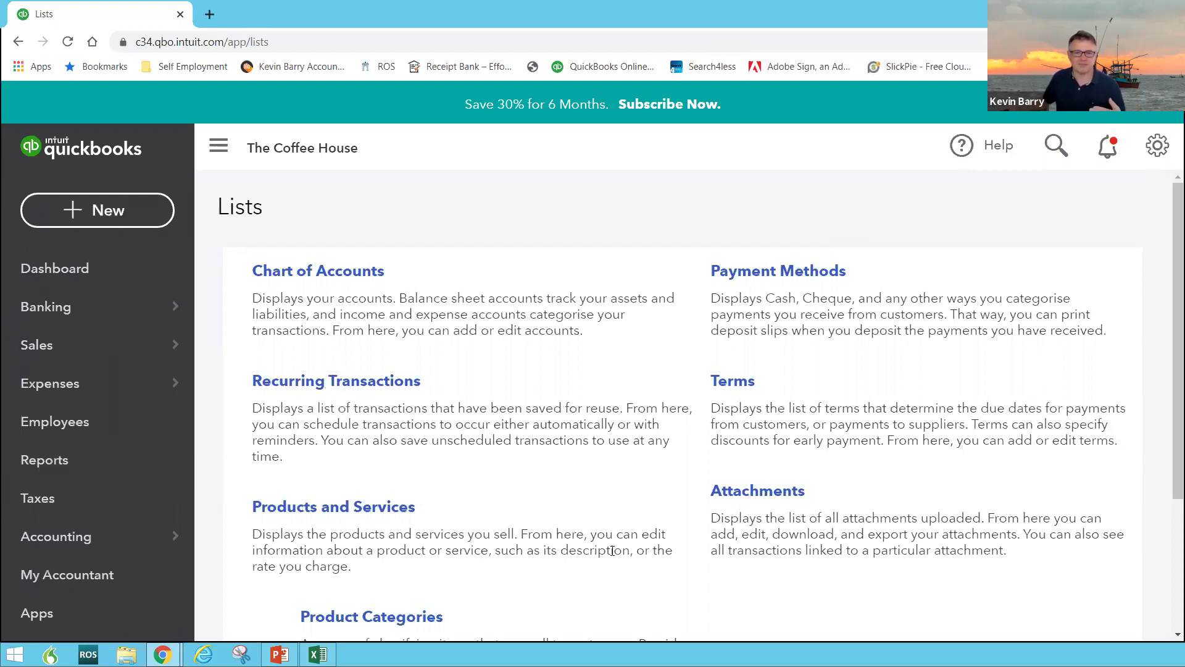
Open Products and Services and edit the COFFEE service, showing its COFFEES description
{"action": "left_click", "coordinate": [369, 510]}
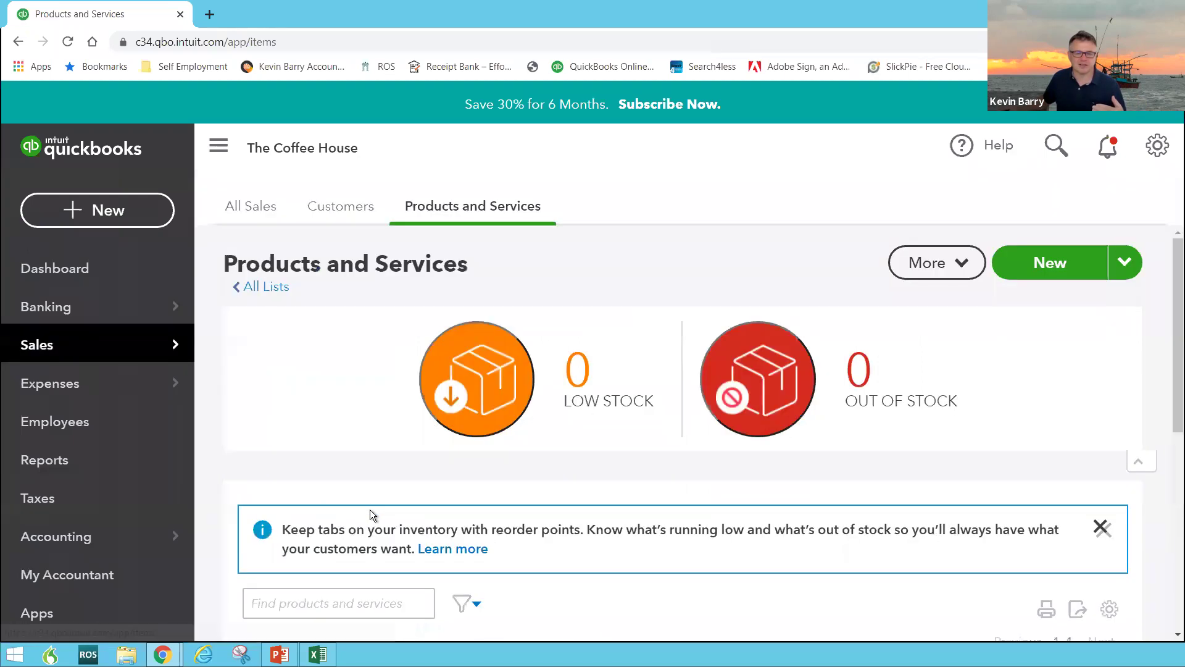
{"action": "scroll", "coordinate": [389, 512], "scroll_direction": "down", "scroll_amount": 6}
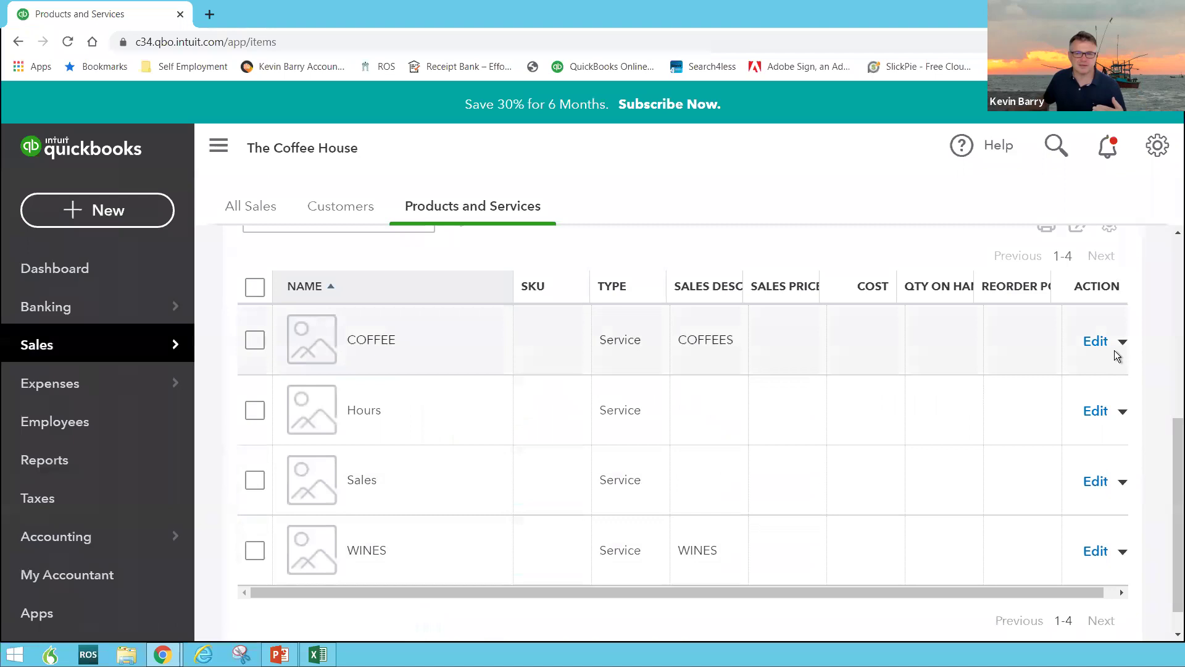
{"action": "left_click", "coordinate": [1104, 345]}
{"action": "left_click", "coordinate": [1092, 341]}
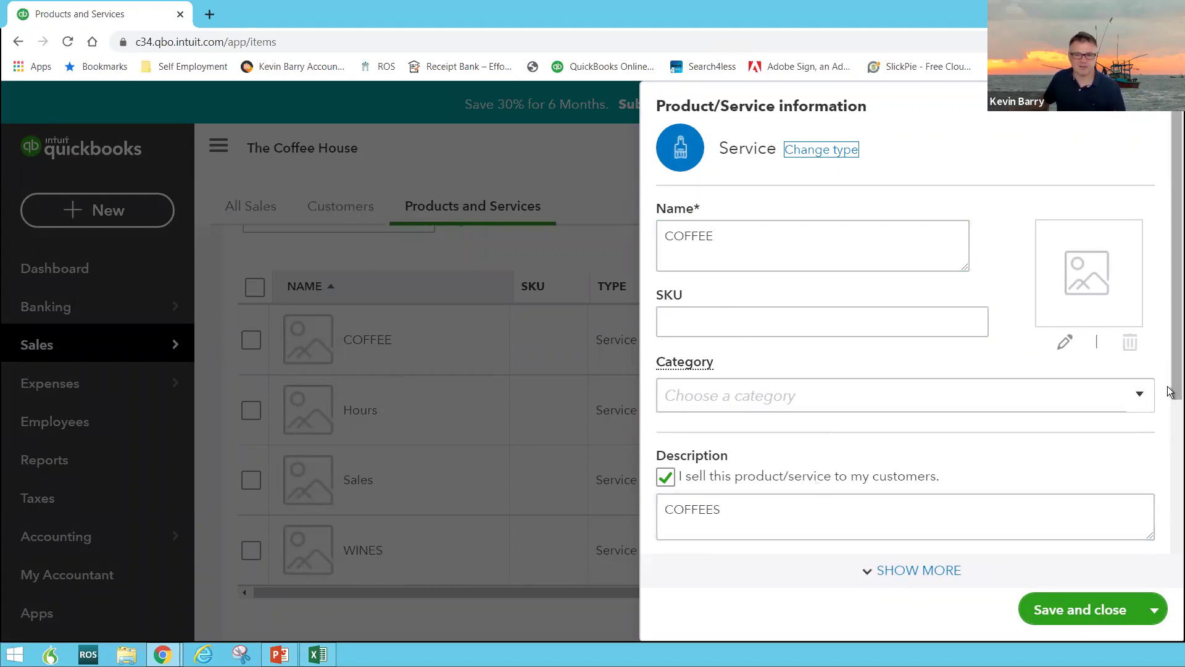
Change the COFFEE service's income account from Sales - retail:Wines to Sales and save it
{"action": "scroll", "coordinate": [1169, 392], "scroll_direction": "down", "scroll_amount": 3}
{"action": "left_click", "coordinate": [1138, 426]}
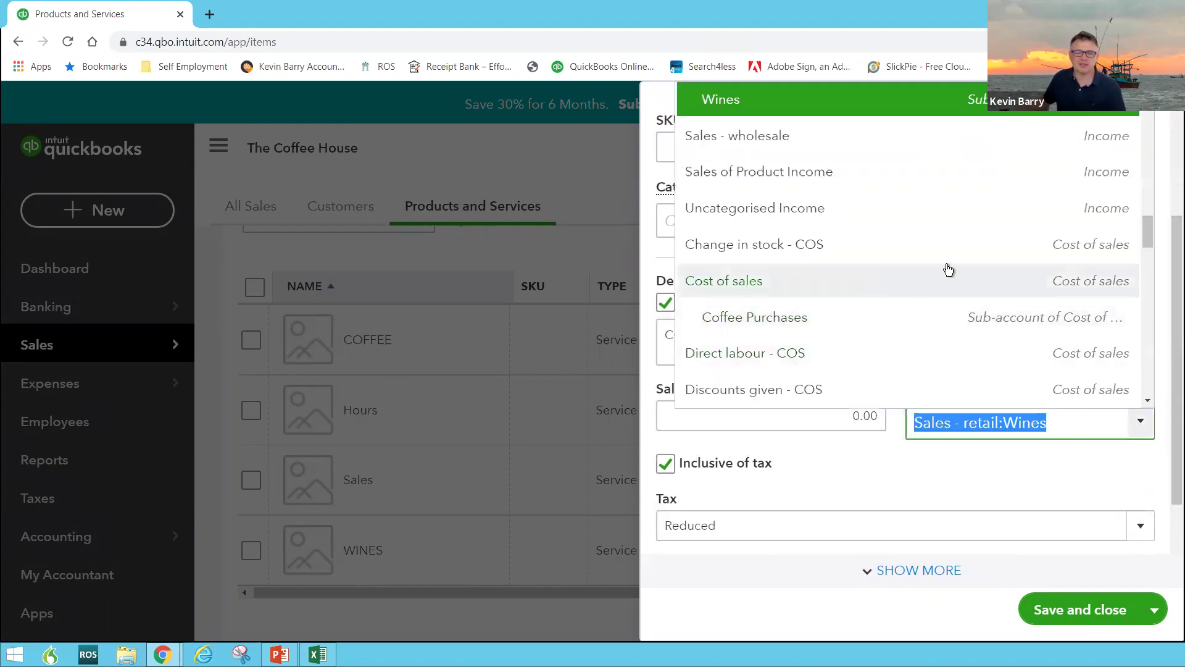
{"action": "scroll", "coordinate": [950, 253], "scroll_direction": "up", "scroll_amount": 2}
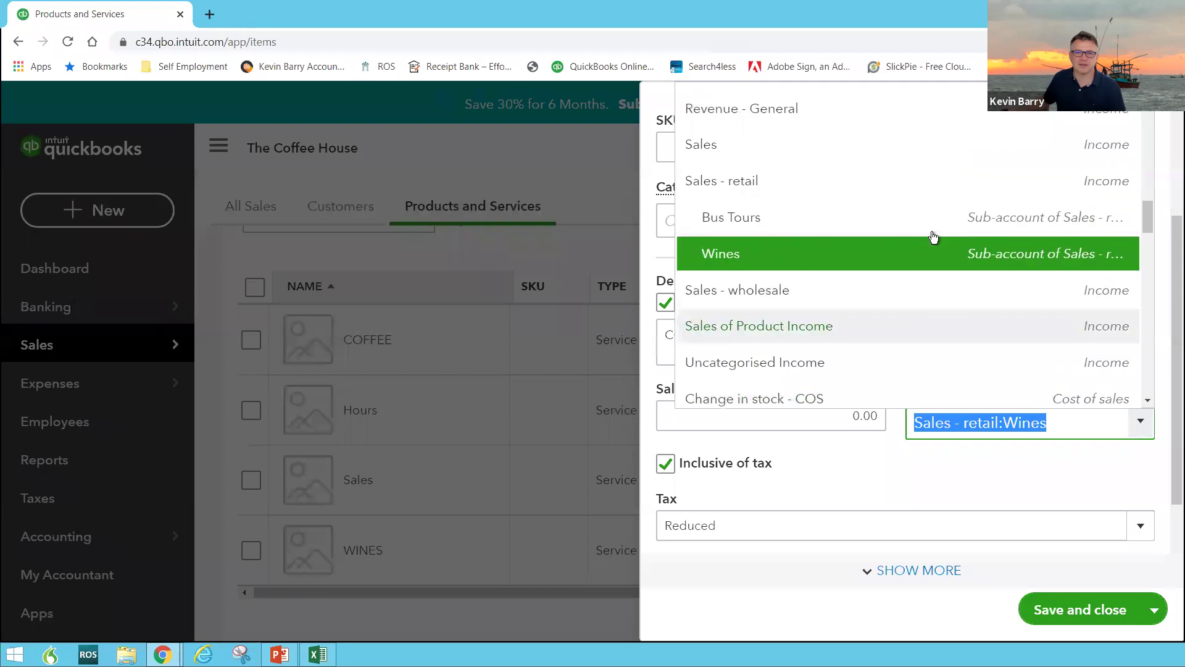
{"action": "scroll", "coordinate": [933, 237], "scroll_direction": "up", "scroll_amount": 2}
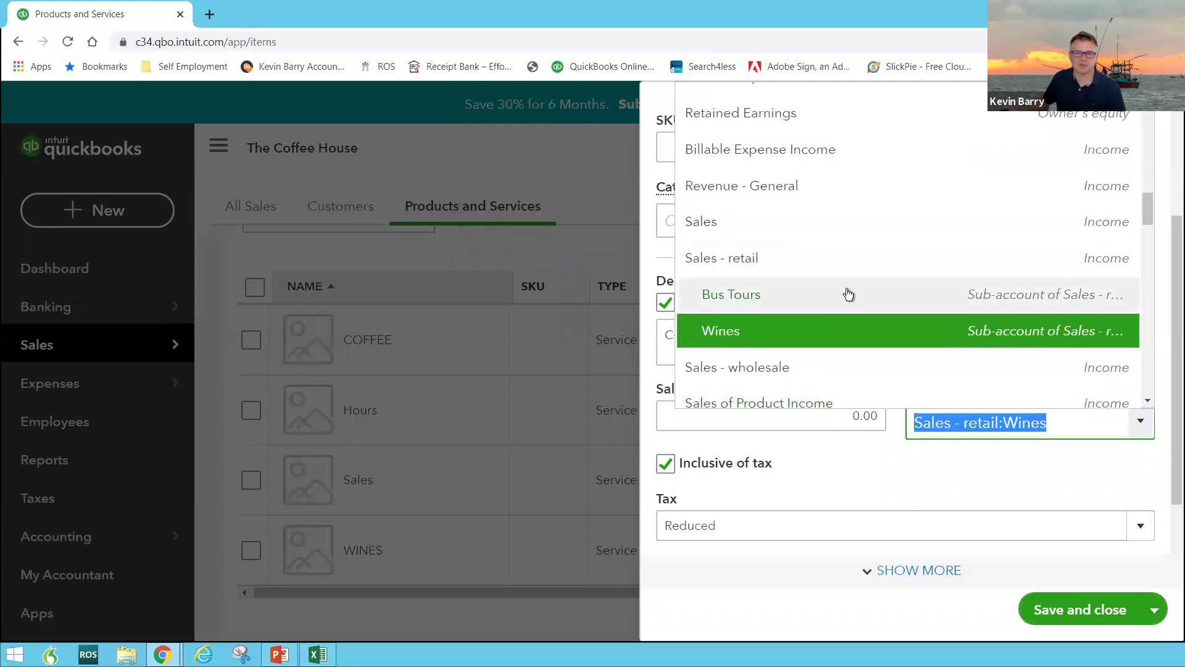
{"action": "left_click", "coordinate": [805, 230]}
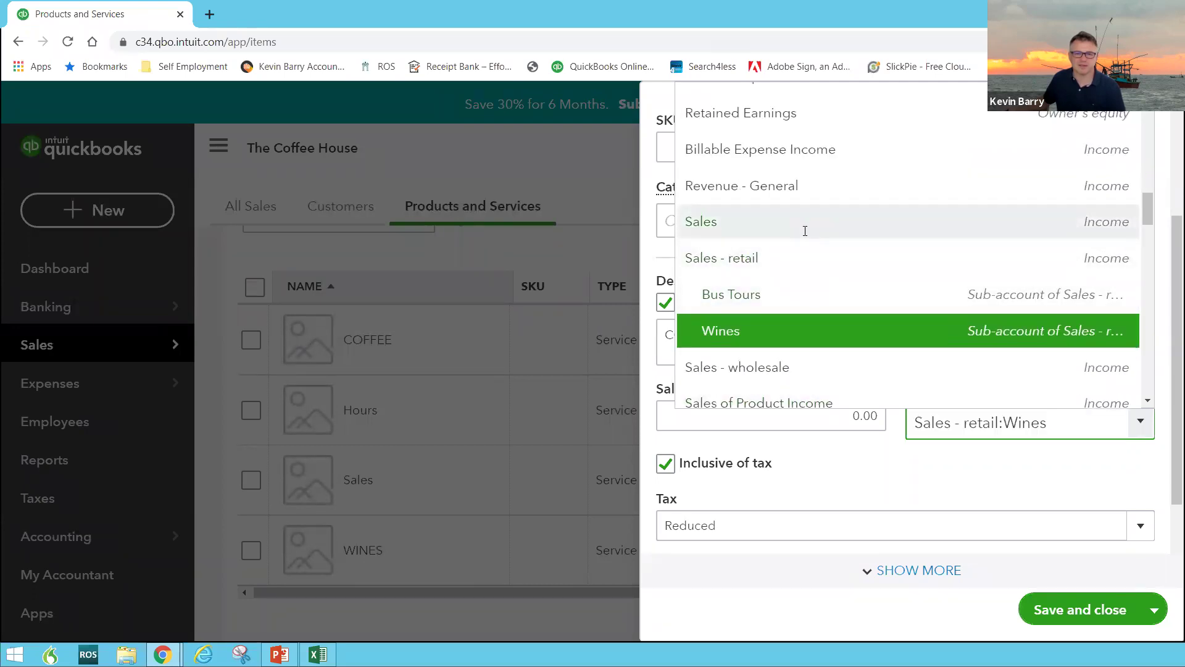
{"action": "left_click", "coordinate": [1070, 611]}
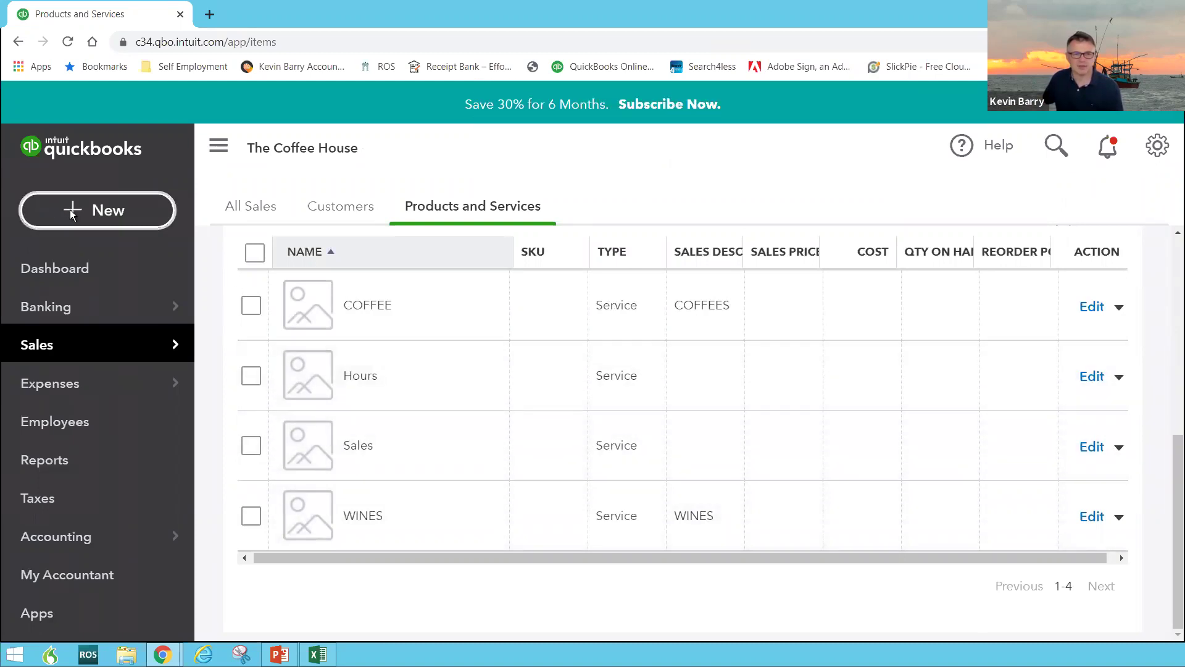
Start a new invoice for the existing customer dated 15-06-2020
{"action": "left_click", "coordinate": [72, 213]}
{"action": "left_click", "coordinate": [74, 328]}
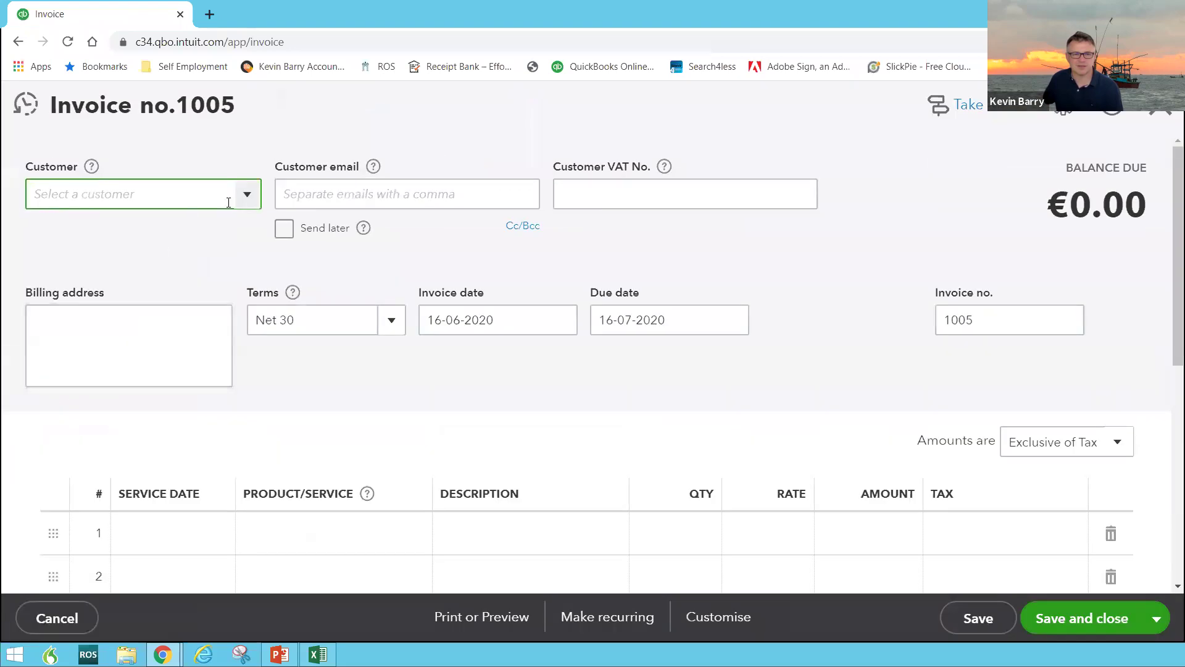
{"action": "left_click", "coordinate": [246, 197]}
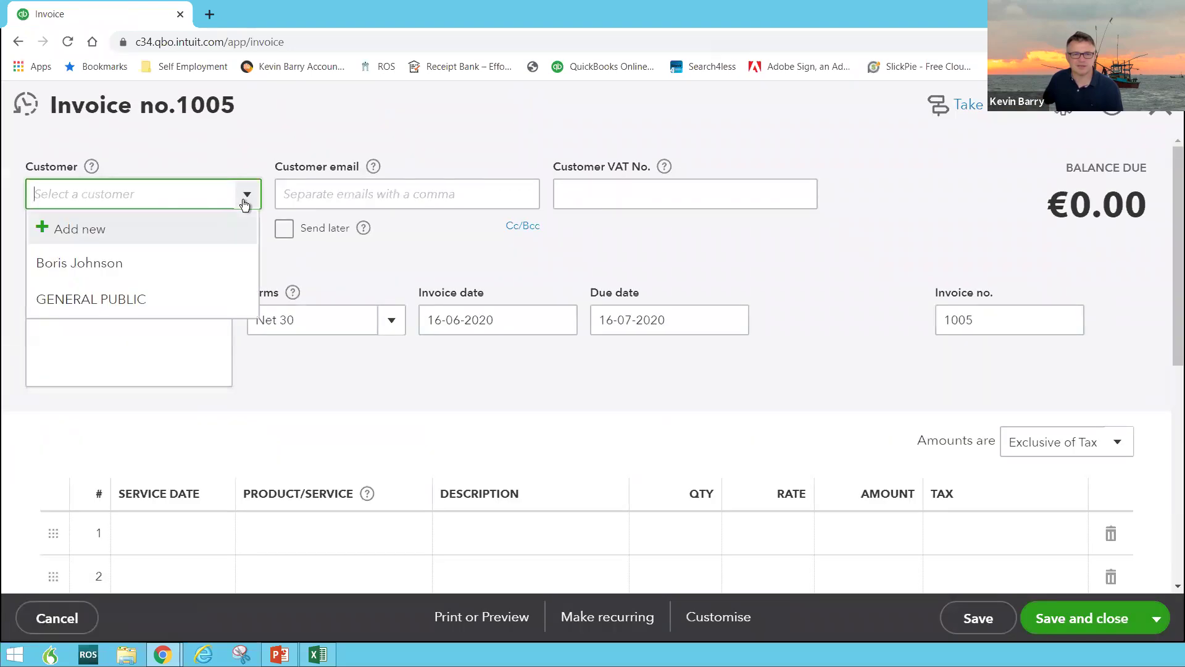
{"action": "left_click", "coordinate": [162, 272]}
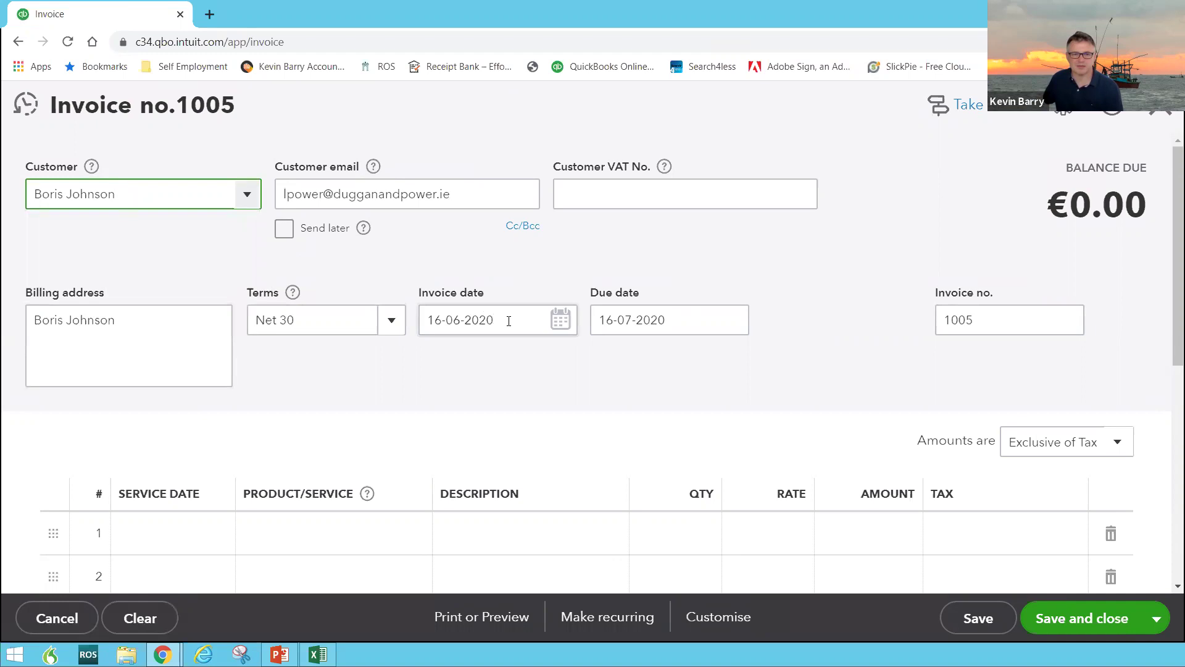
{"action": "left_click", "coordinate": [559, 319]}
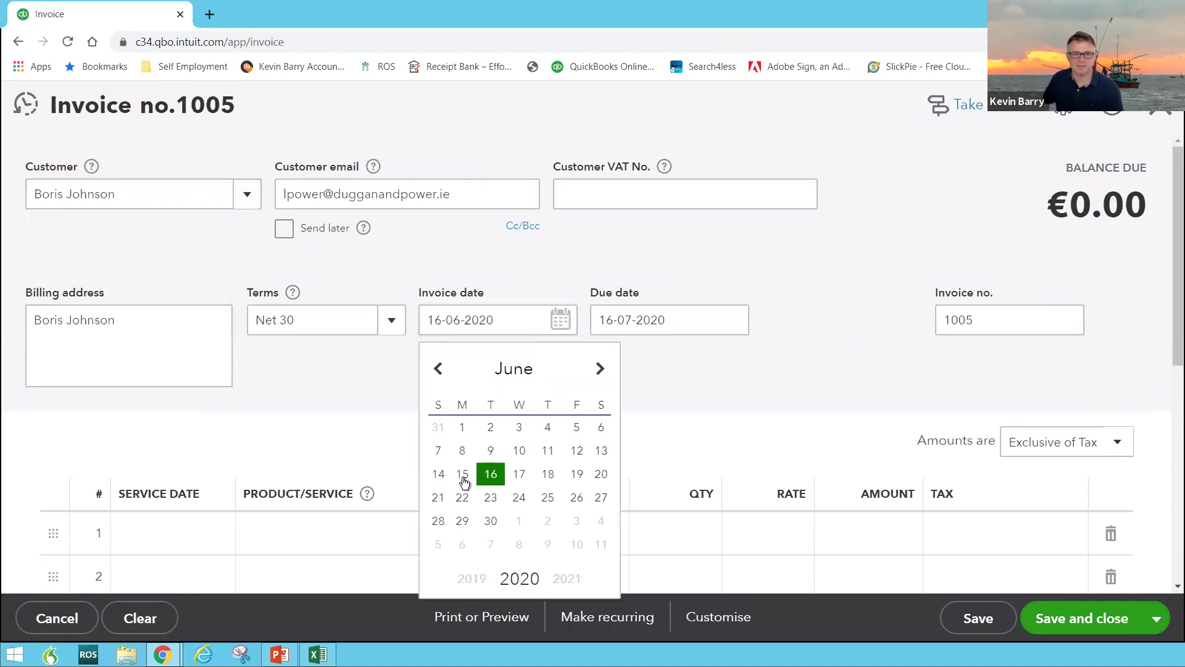
{"action": "left_click", "coordinate": [464, 482]}
Add a COFFEE line with an amount of 200 as the first invoice line
{"action": "scroll", "coordinate": [402, 449], "scroll_direction": "down", "scroll_amount": 3}
{"action": "left_click", "coordinate": [337, 381]}
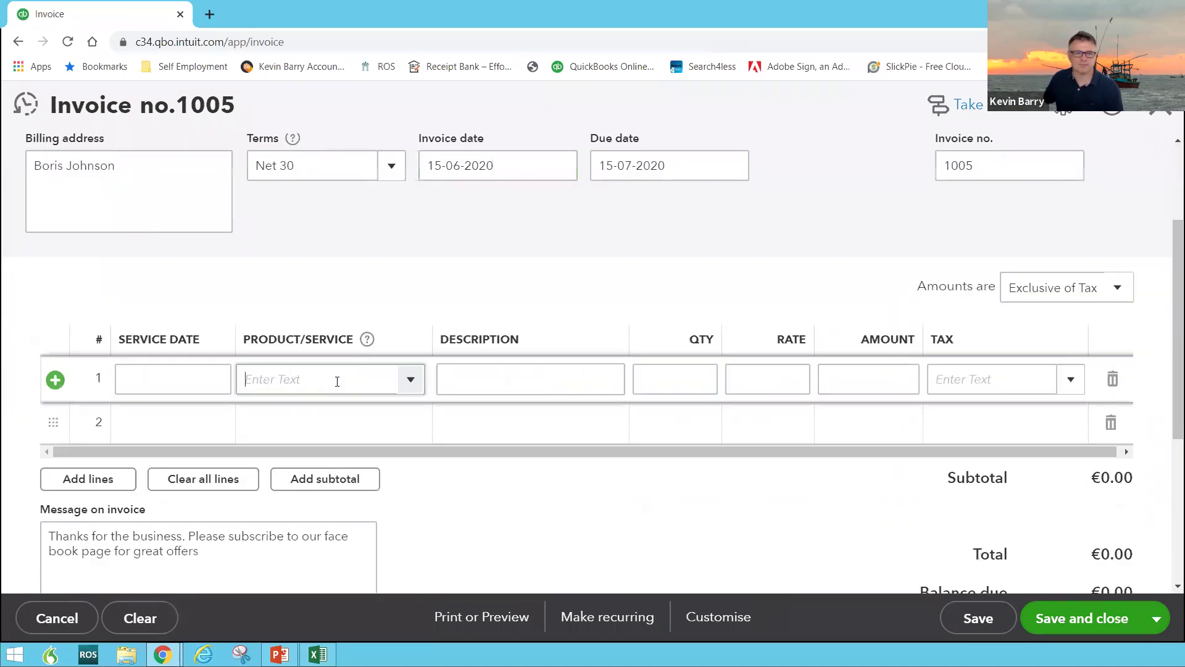
{"action": "left_click", "coordinate": [405, 386]}
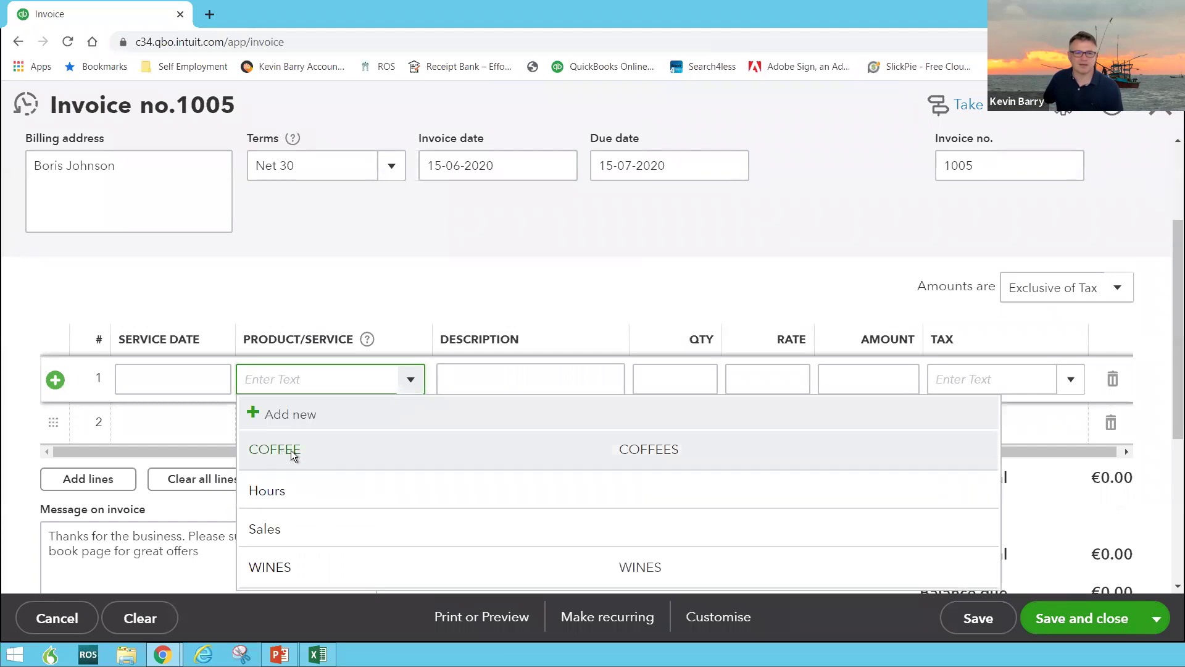
{"action": "left_click", "coordinate": [290, 450]}
{"action": "left_click", "coordinate": [847, 379]}
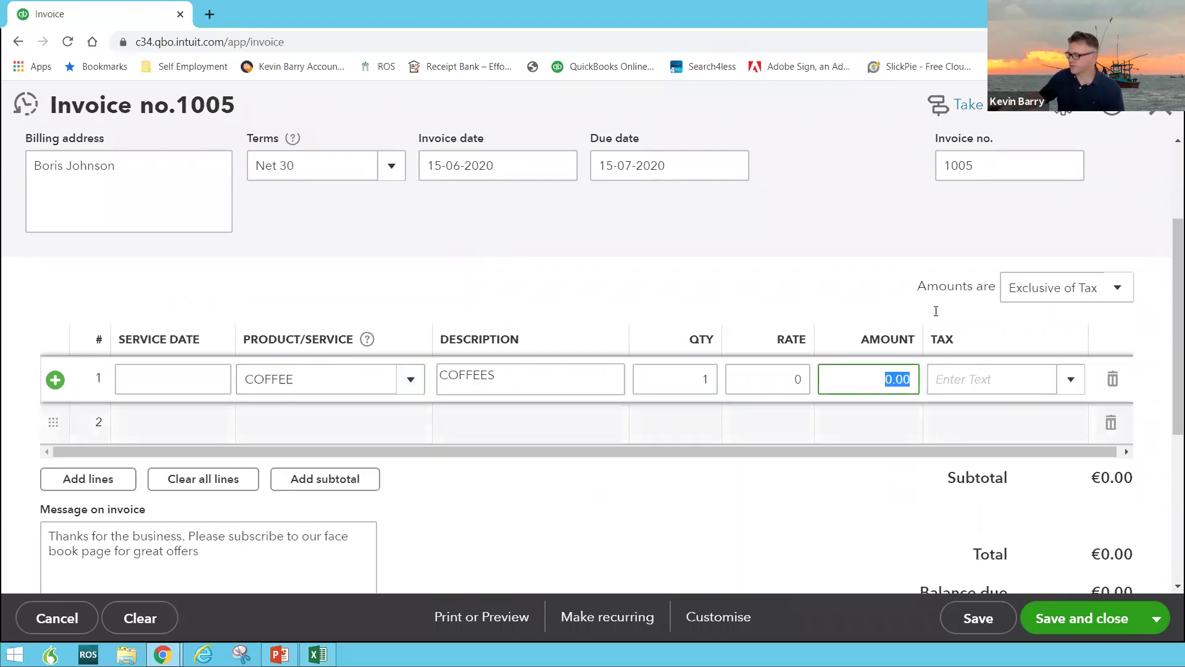
{"action": "type", "text": "200"}
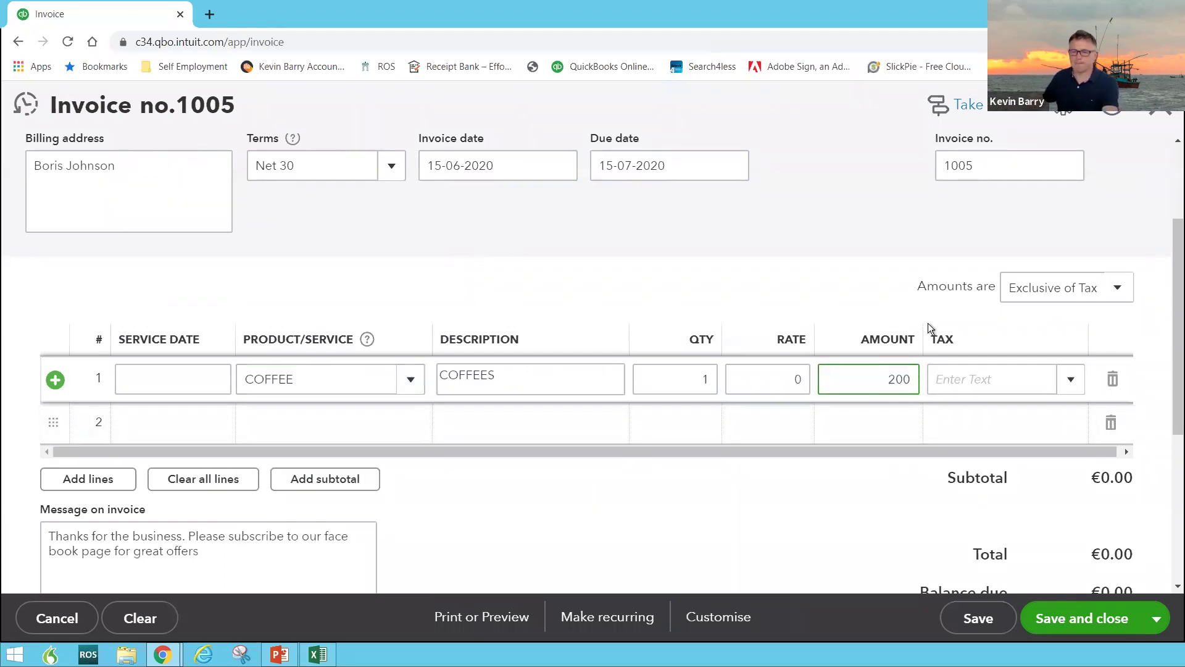
{"action": "key", "text": "Tab"}
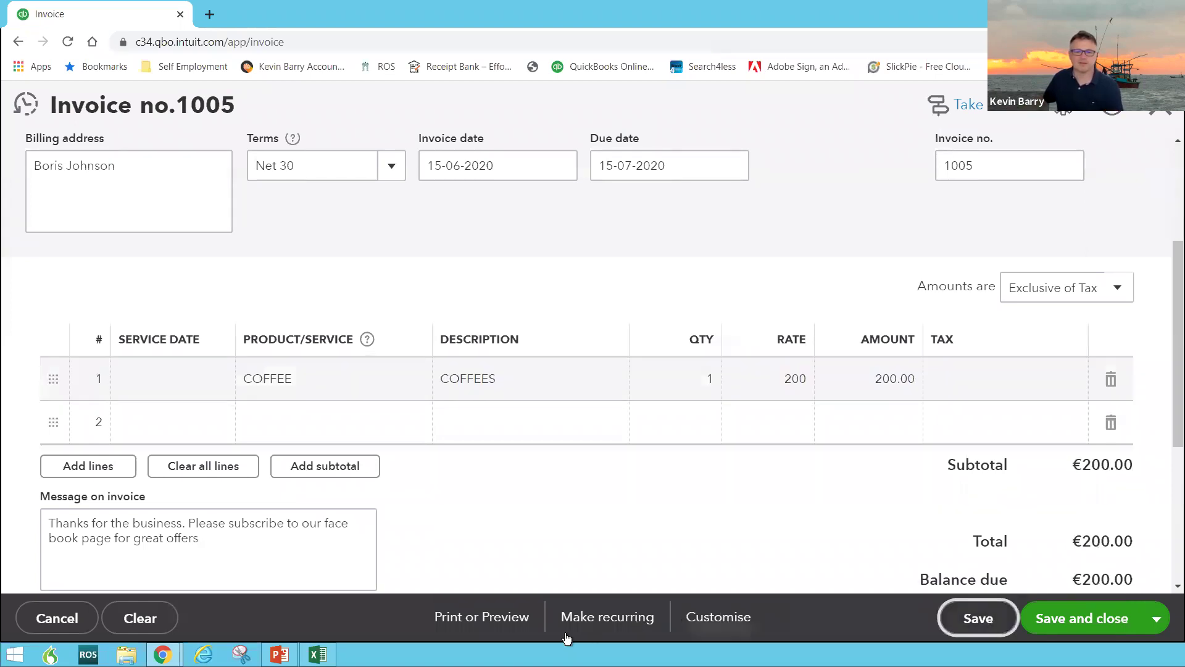
Apply the Reduced 13.5% tax rate to the COFFEE line and save invoice 1005
{"action": "scroll", "coordinate": [533, 464], "scroll_direction": "down", "scroll_amount": 1}
{"action": "scroll", "coordinate": [534, 464], "scroll_direction": "up", "scroll_amount": 1}
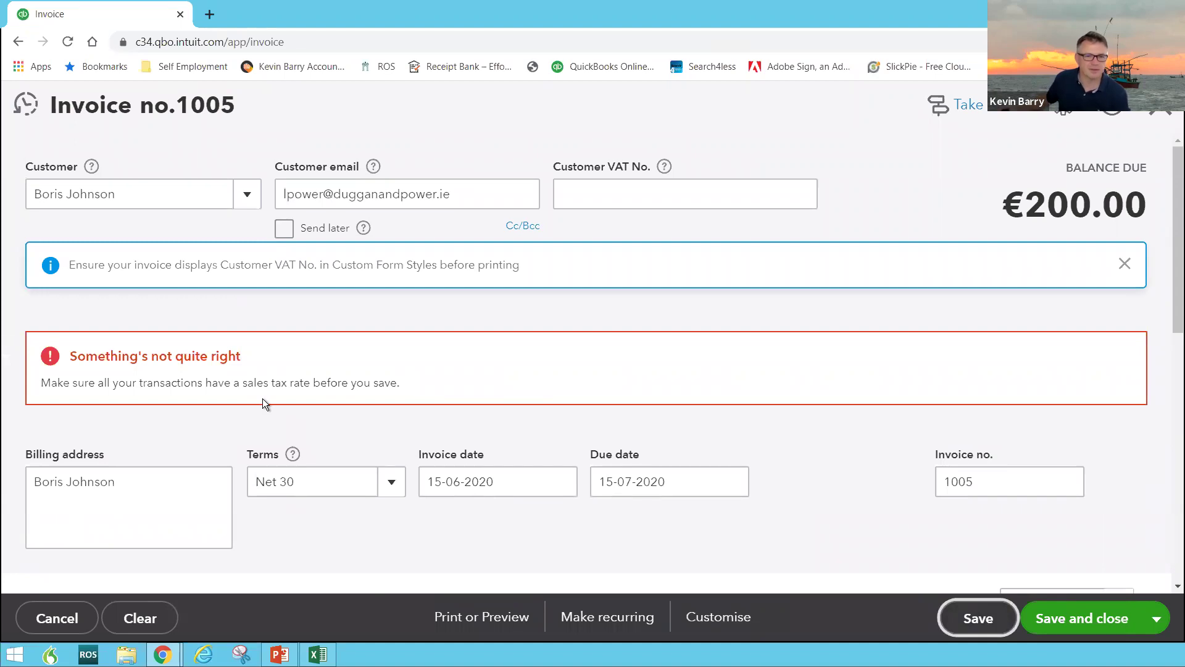
{"action": "scroll", "coordinate": [399, 447], "scroll_direction": "down", "scroll_amount": 3}
{"action": "left_click", "coordinate": [1073, 464]}
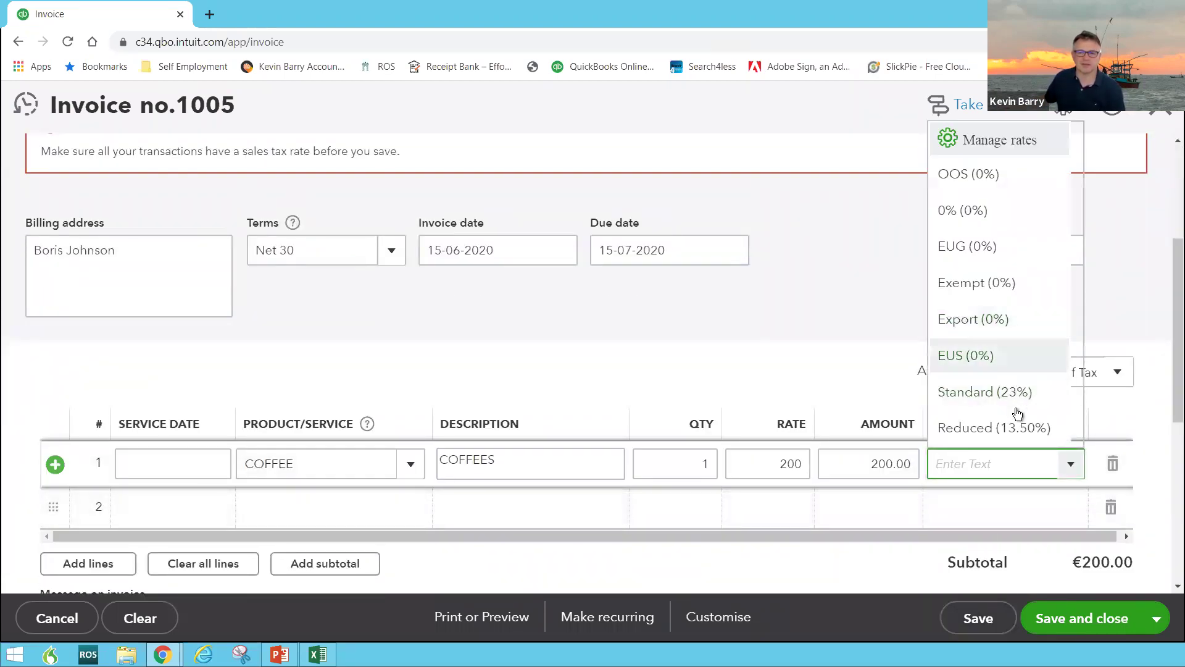
{"action": "left_click", "coordinate": [1002, 433]}
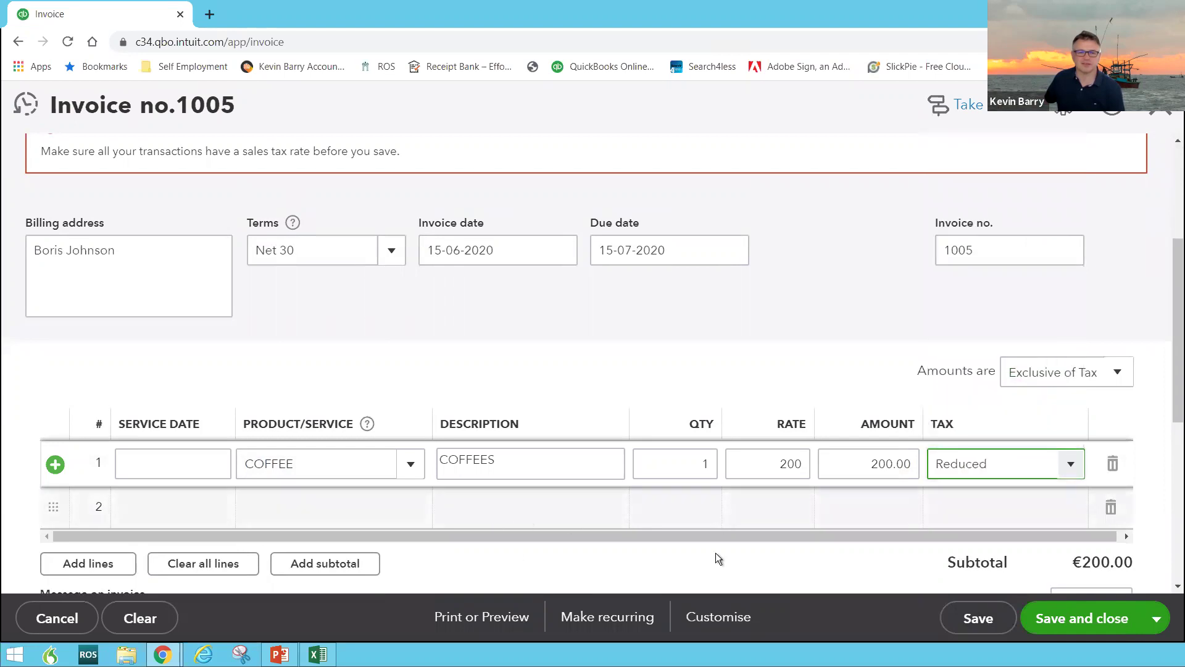
{"action": "left_click", "coordinate": [975, 618]}
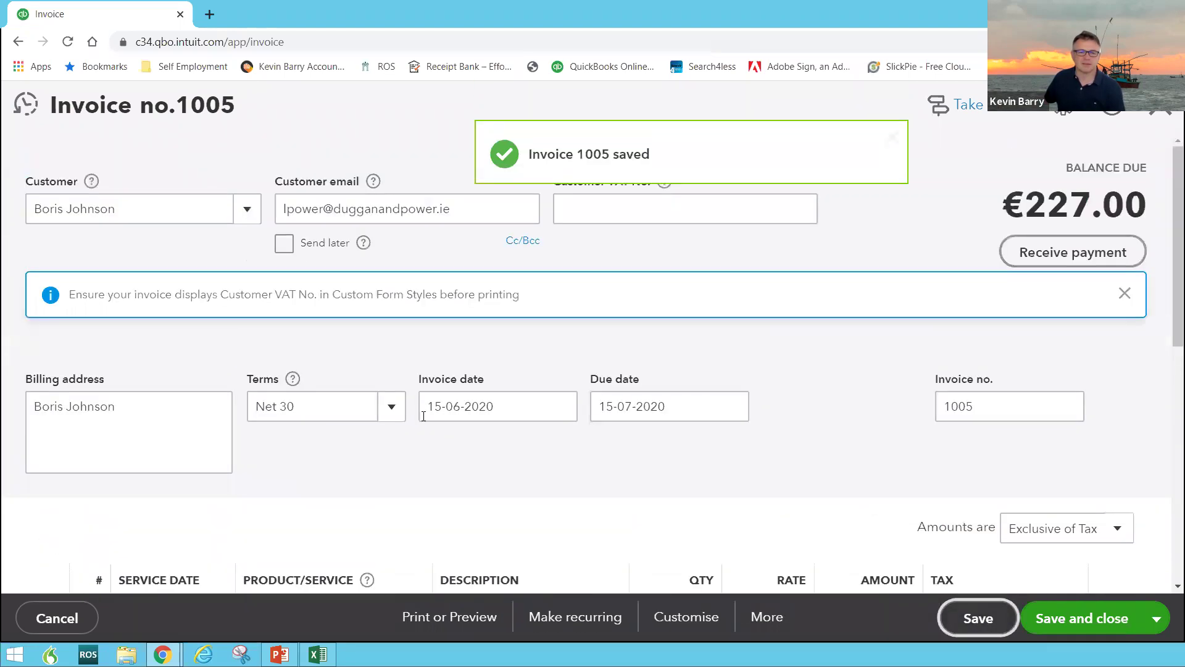
{"action": "left_click", "coordinate": [492, 625]}
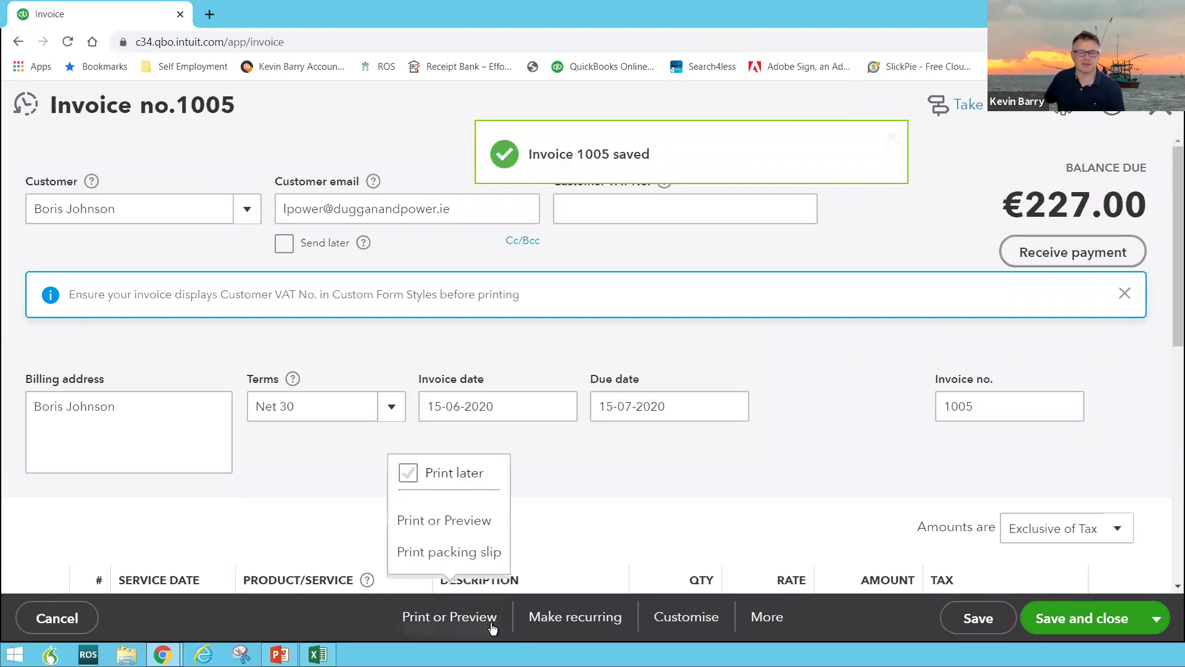
Preview invoice 1005's PDF showing 13.5% VAT of 27.00, then close the preview and invoice
{"action": "left_click", "coordinate": [472, 522]}
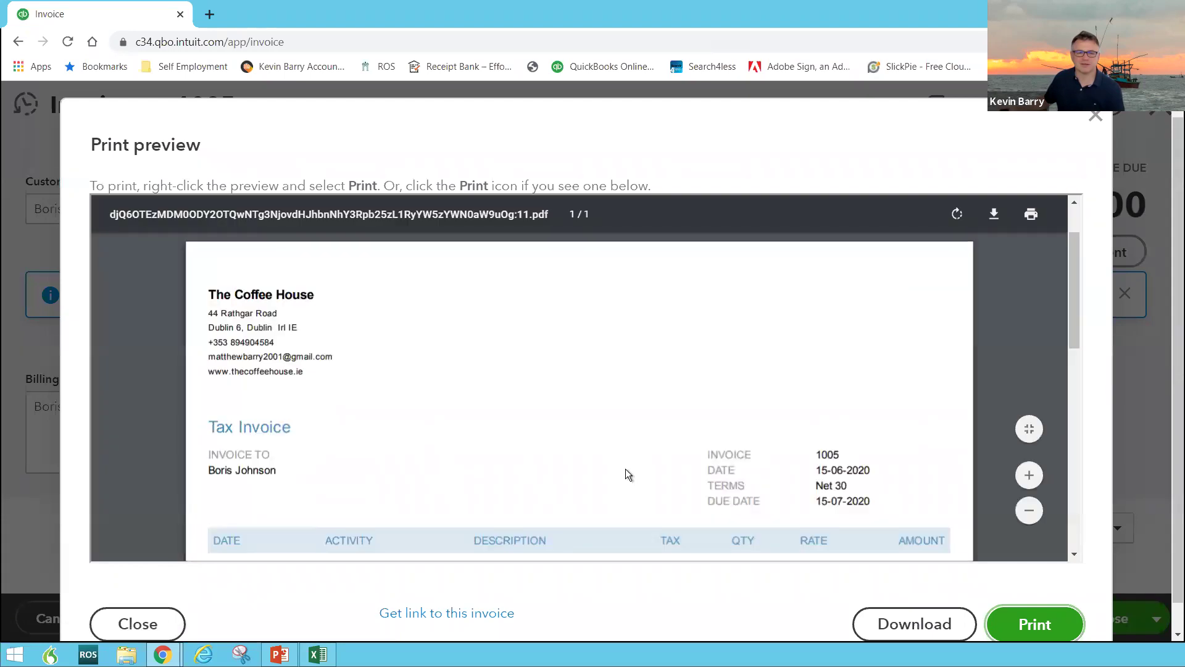
{"action": "scroll", "coordinate": [624, 468], "scroll_direction": "down", "scroll_amount": 5}
{"action": "scroll", "coordinate": [624, 468], "scroll_direction": "up", "scroll_amount": 5}
{"action": "scroll", "coordinate": [628, 468], "scroll_direction": "down", "scroll_amount": 6}
{"action": "scroll", "coordinate": [628, 469], "scroll_direction": "up", "scroll_amount": 6}
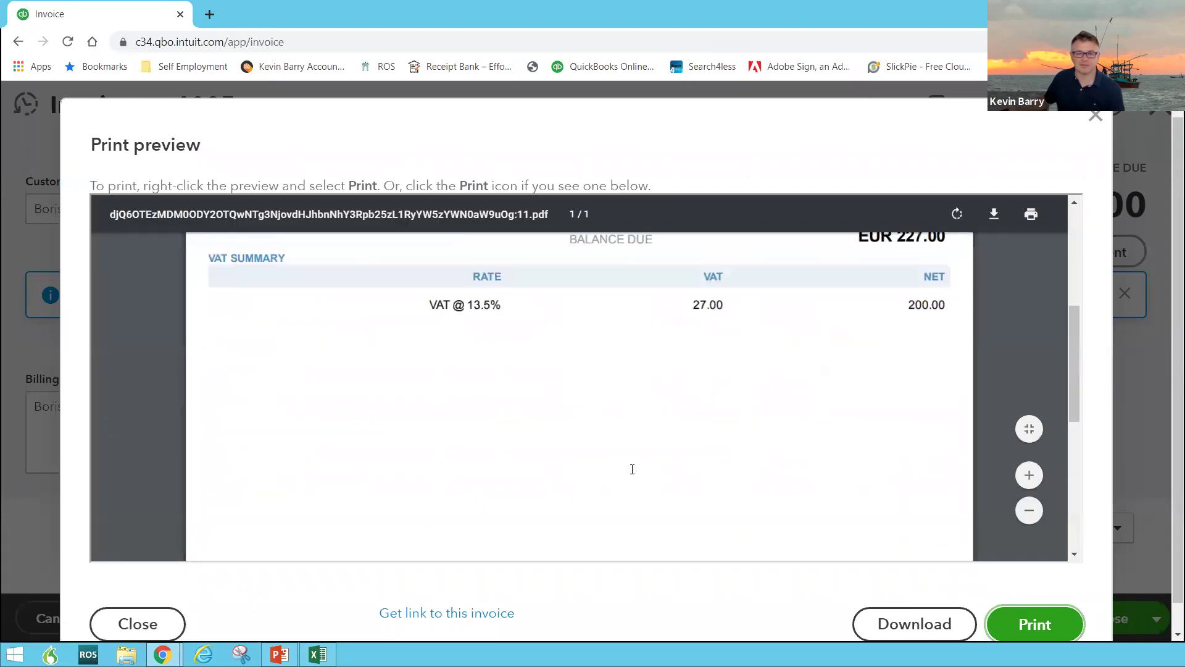
{"action": "scroll", "coordinate": [617, 420], "scroll_direction": "down", "scroll_amount": 8}
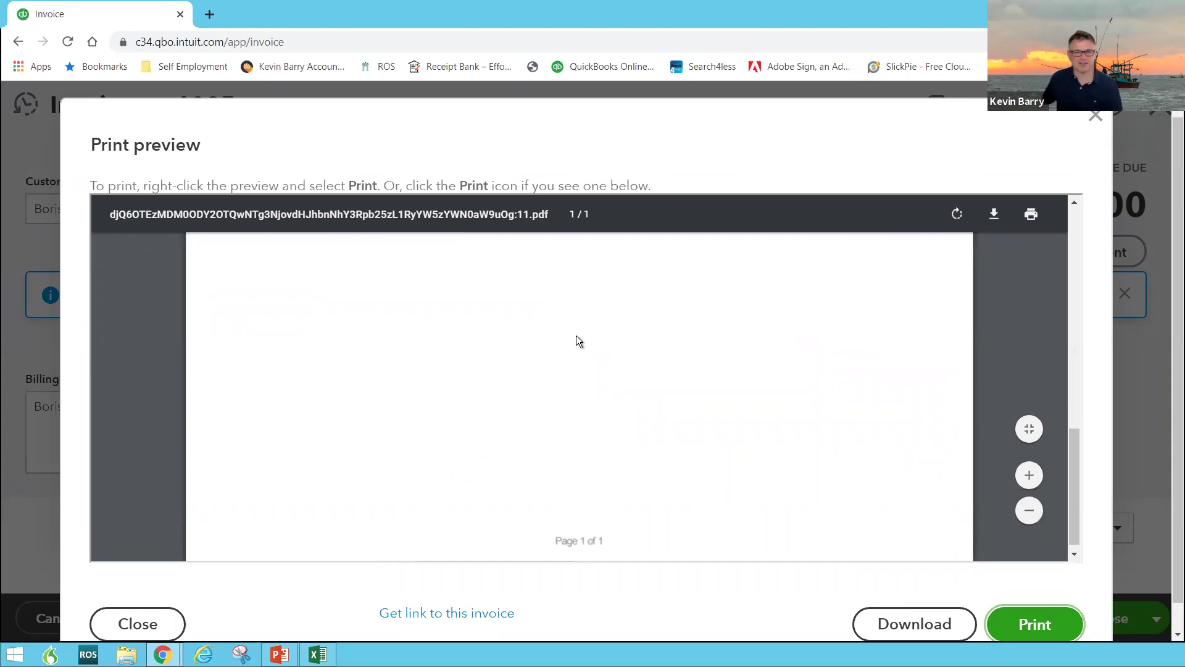
{"action": "scroll", "coordinate": [595, 316], "scroll_direction": "up", "scroll_amount": 1}
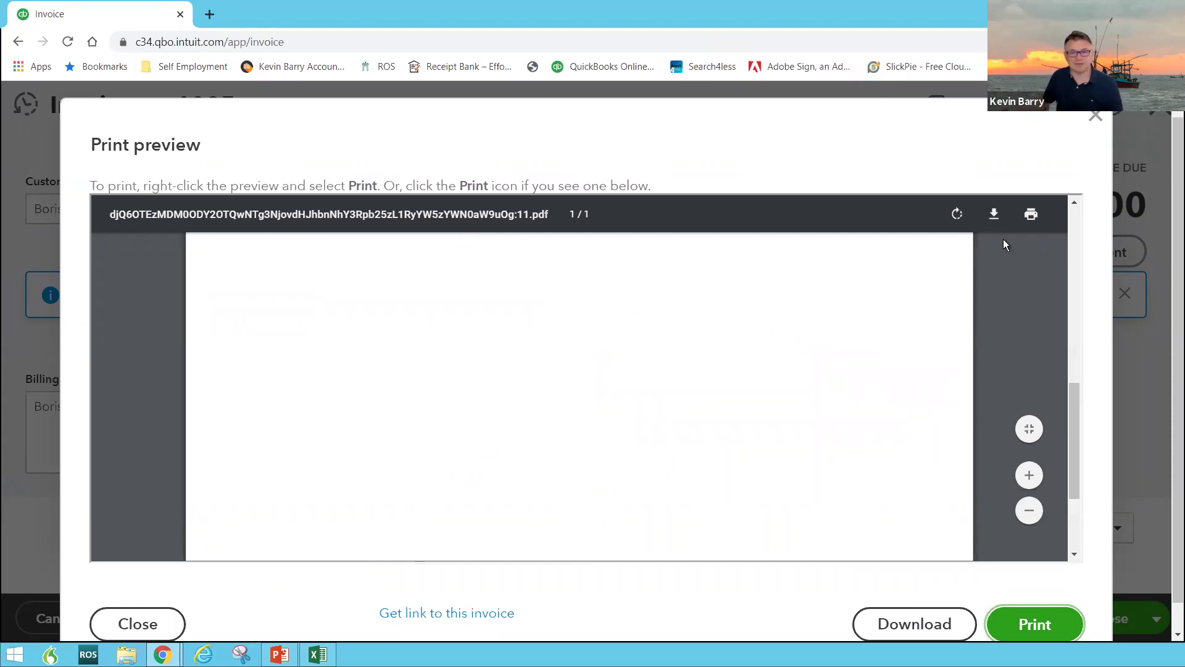
{"action": "left_click", "coordinate": [1095, 119]}
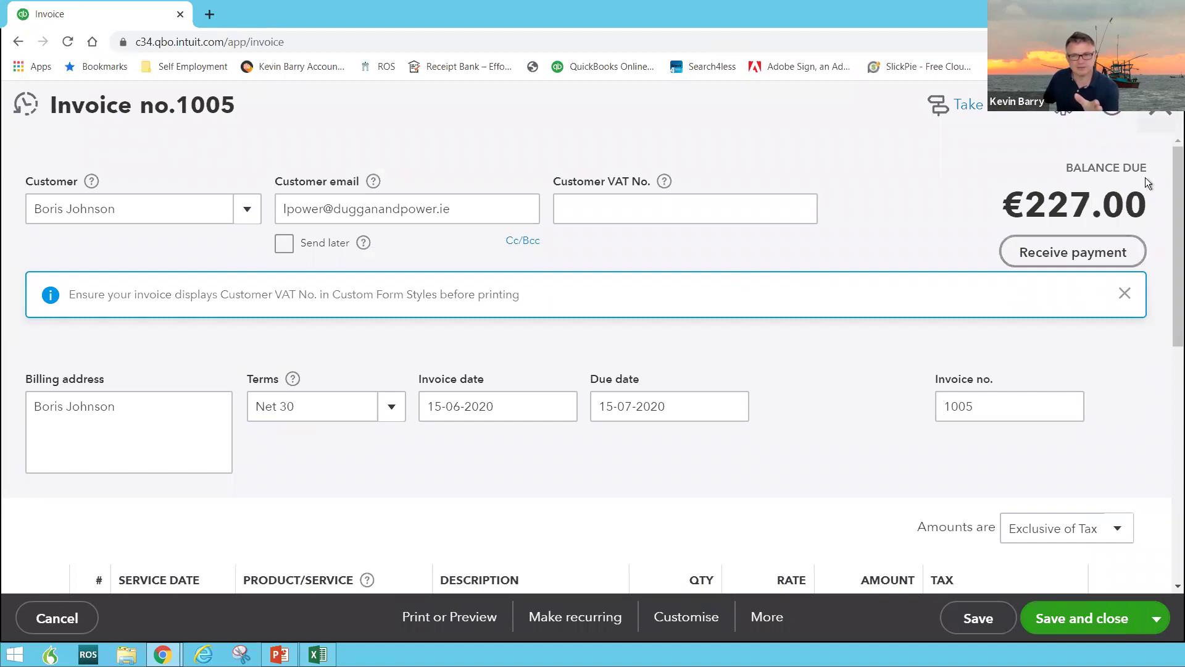
{"action": "left_click", "coordinate": [1158, 116]}
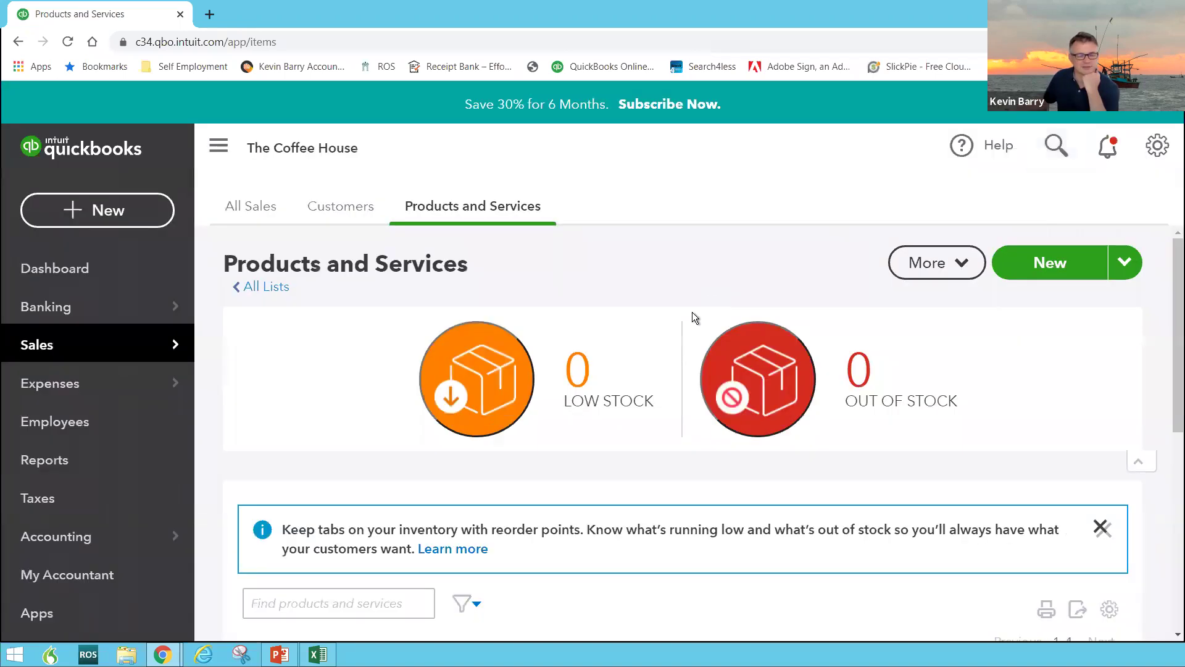
Review the Audit Log entries for invoice 1005 and the COFFEE edit
{"action": "left_click", "coordinate": [78, 267]}
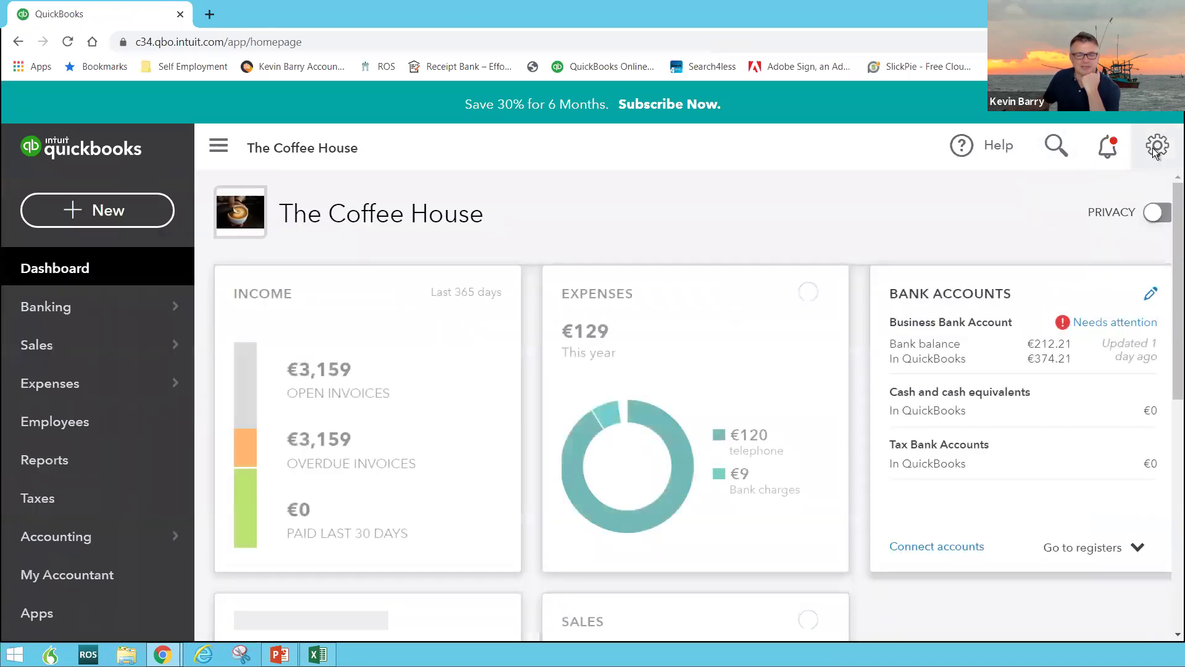
{"action": "left_click", "coordinate": [1155, 147]}
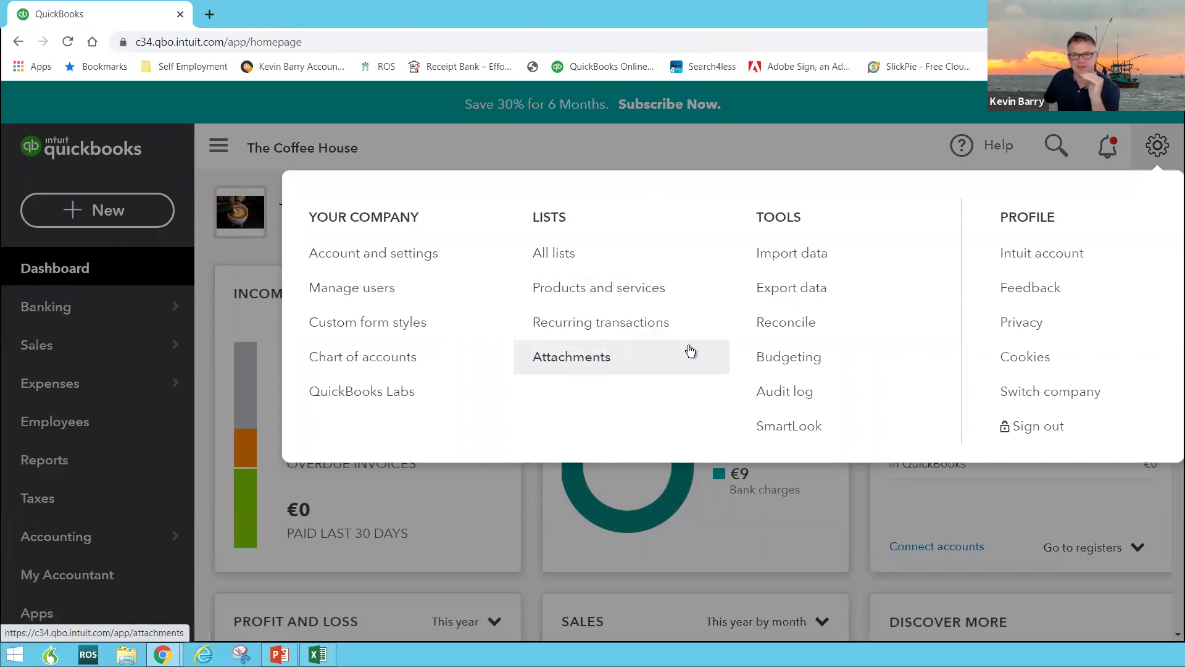
{"action": "left_click", "coordinate": [779, 395]}
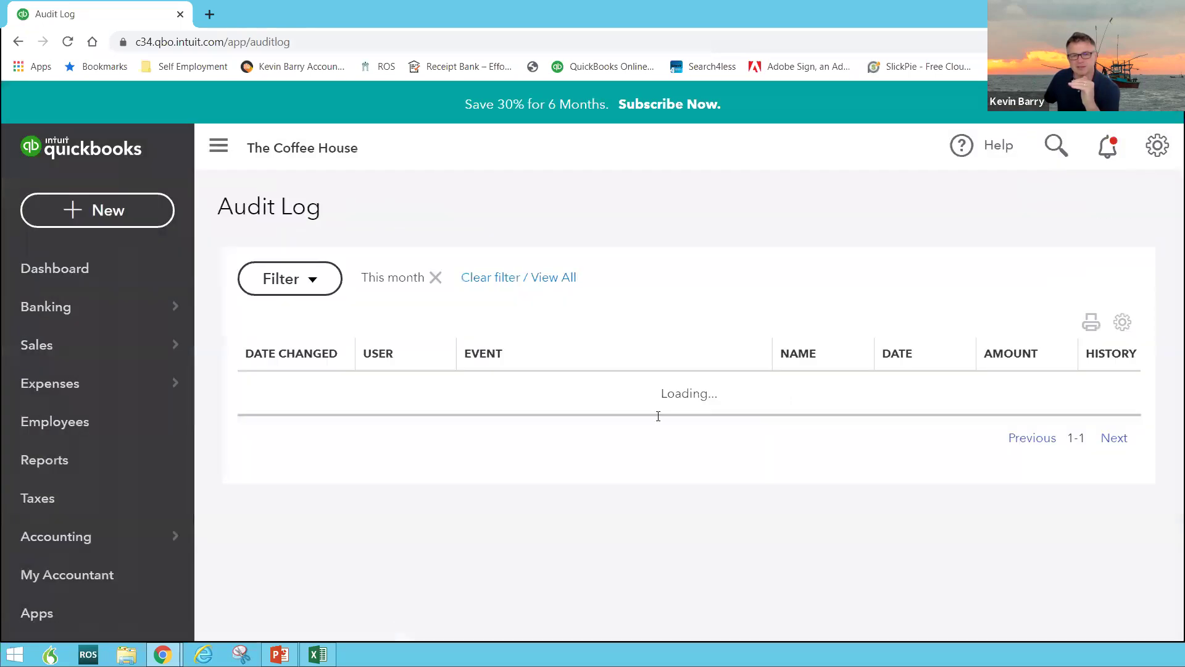
{"action": "scroll", "coordinate": [566, 461], "scroll_direction": "down", "scroll_amount": 5}
{"action": "scroll", "coordinate": [568, 460], "scroll_direction": "down", "scroll_amount": 4}
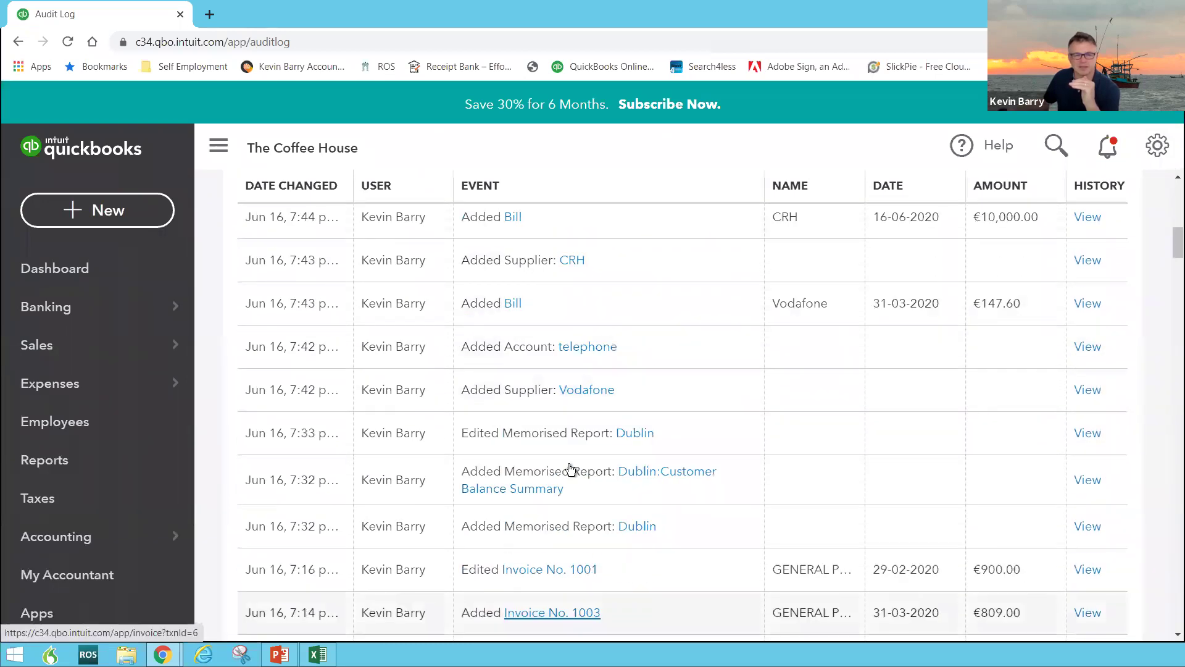
{"action": "scroll", "coordinate": [569, 468], "scroll_direction": "up", "scroll_amount": 5}
{"action": "scroll", "coordinate": [566, 465], "scroll_direction": "up", "scroll_amount": 5}
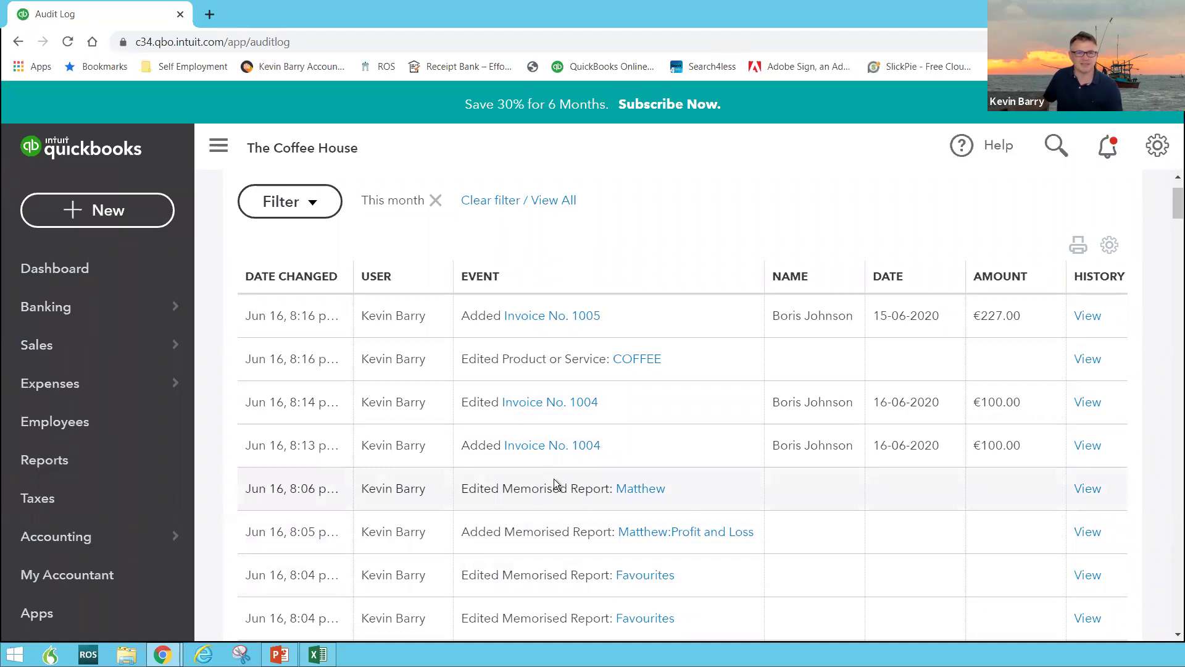
{"action": "left_click", "coordinate": [1153, 158]}
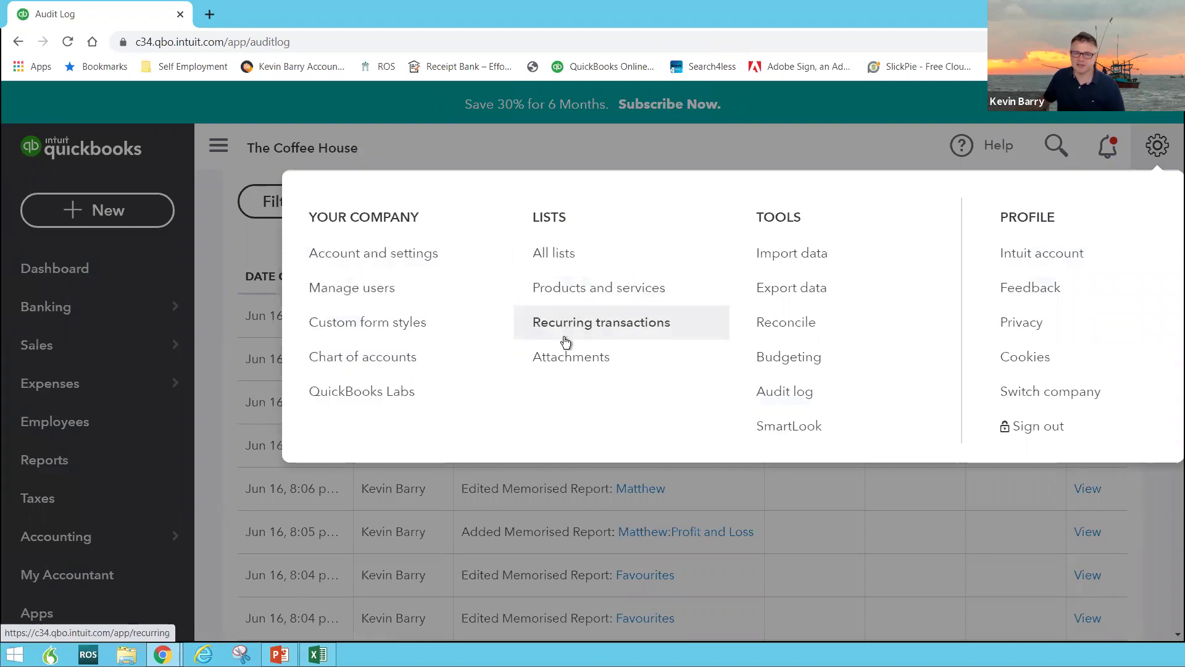
{"action": "left_click", "coordinate": [859, 162]}
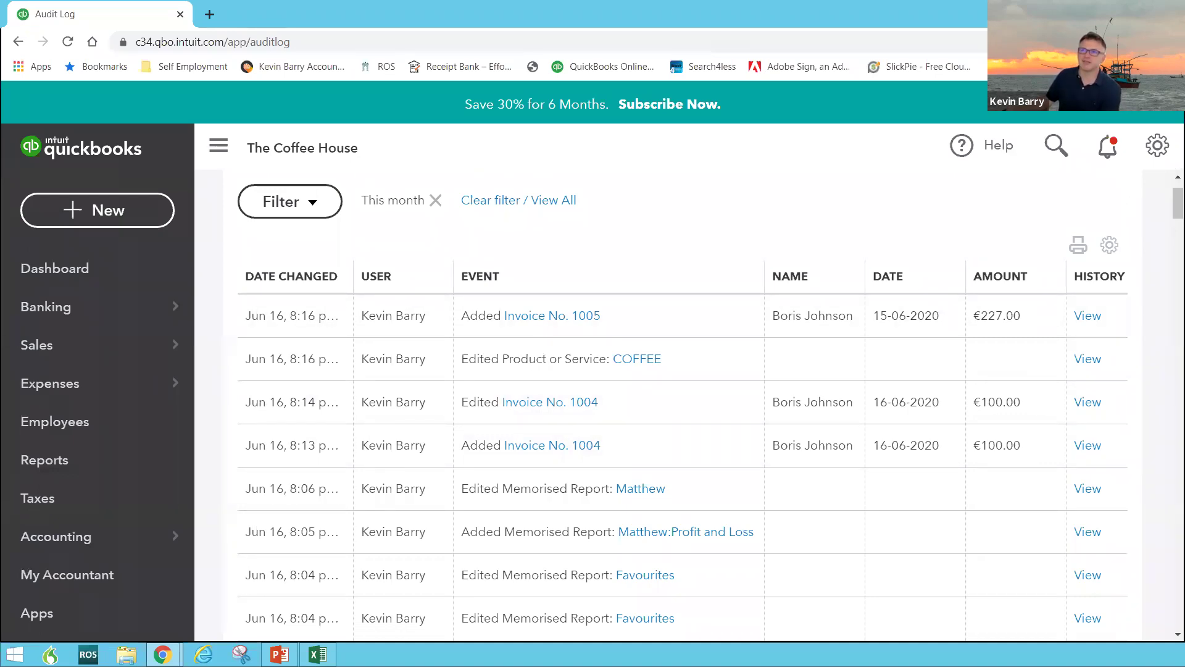
Return to the PowerPoint slide show and advance to the 'Accountants' slide
{"action": "key", "text": "alt+Tab"}
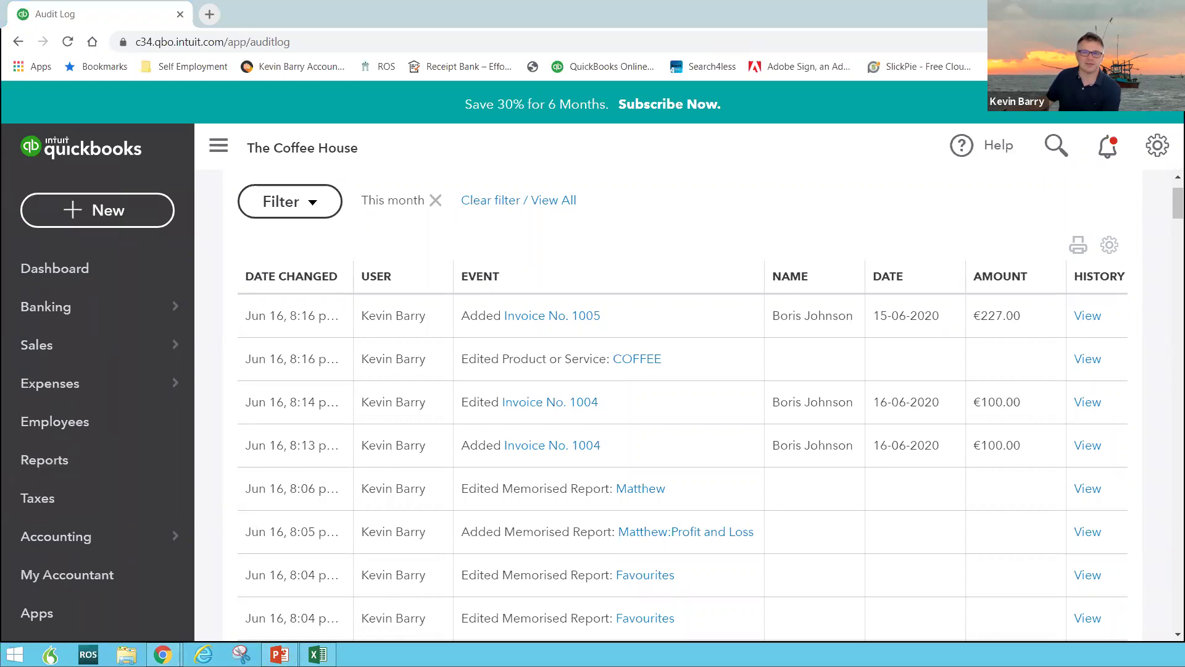
{"action": "left_click", "coordinate": [345, 592]}
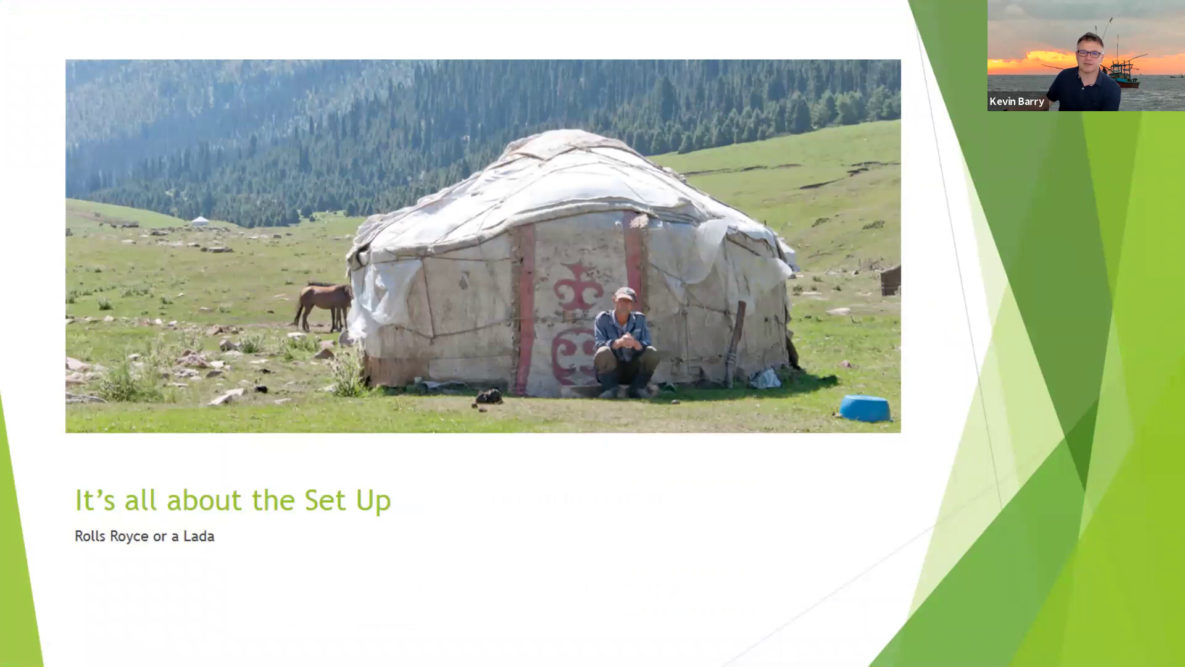
{"action": "key", "text": "Right"}
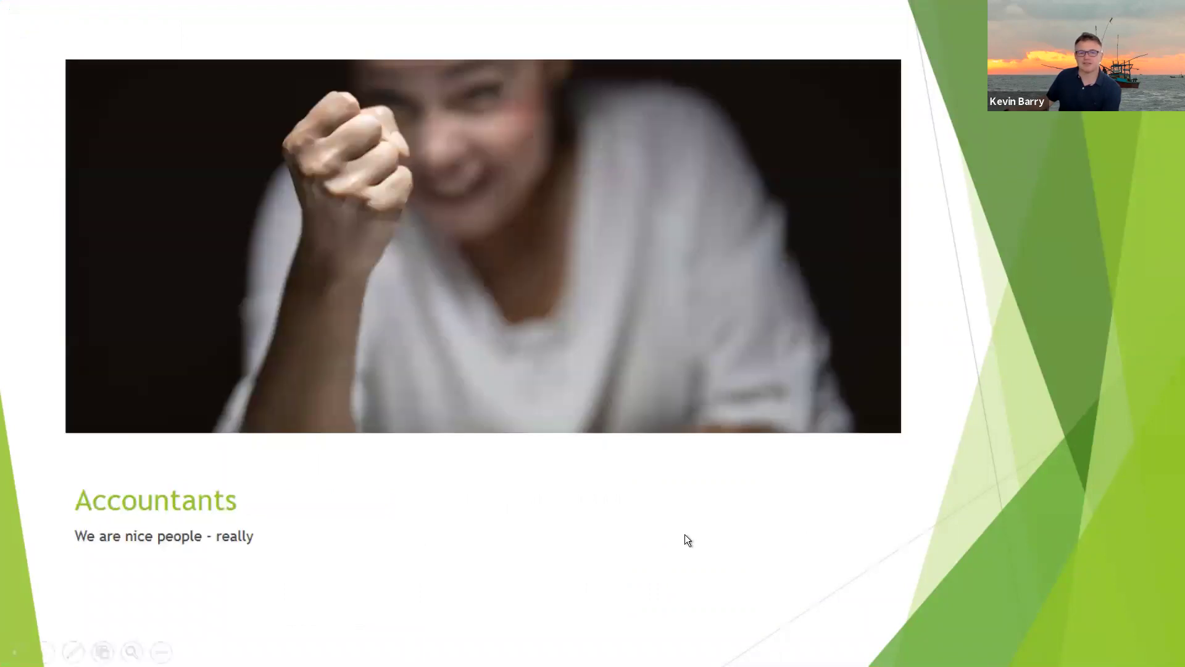
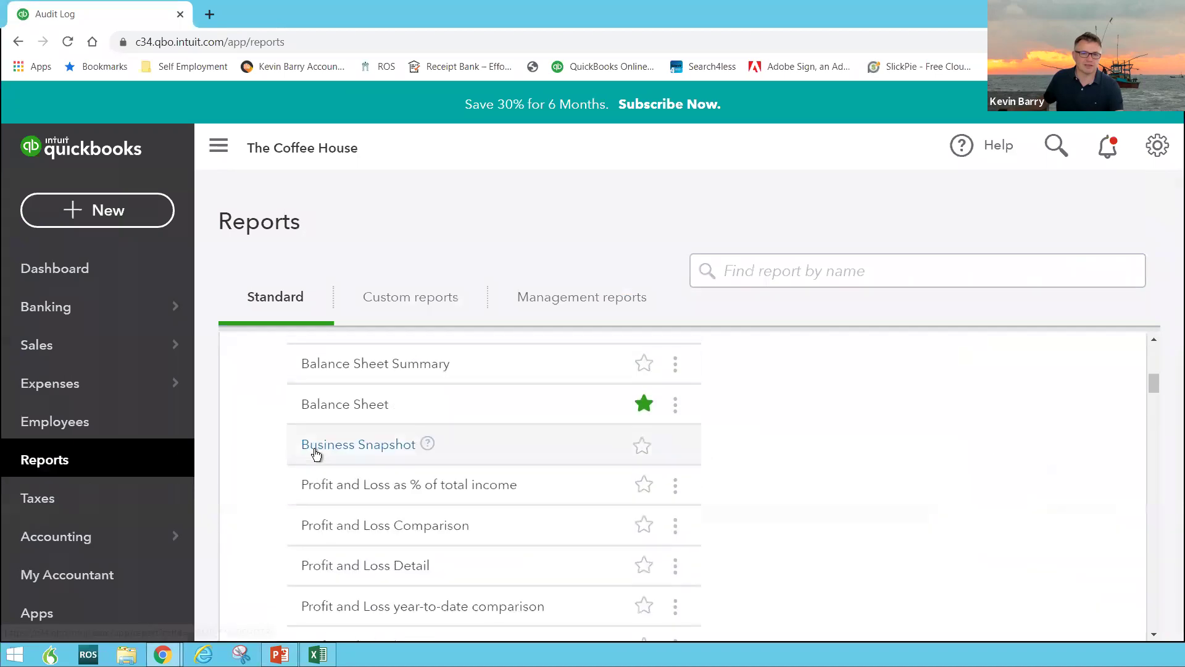
Open the Return of Trading Details Report for January–December 2020 and review its €23,185.26 total
{"action": "scroll", "coordinate": [317, 451], "scroll_direction": "down", "scroll_amount": 15}
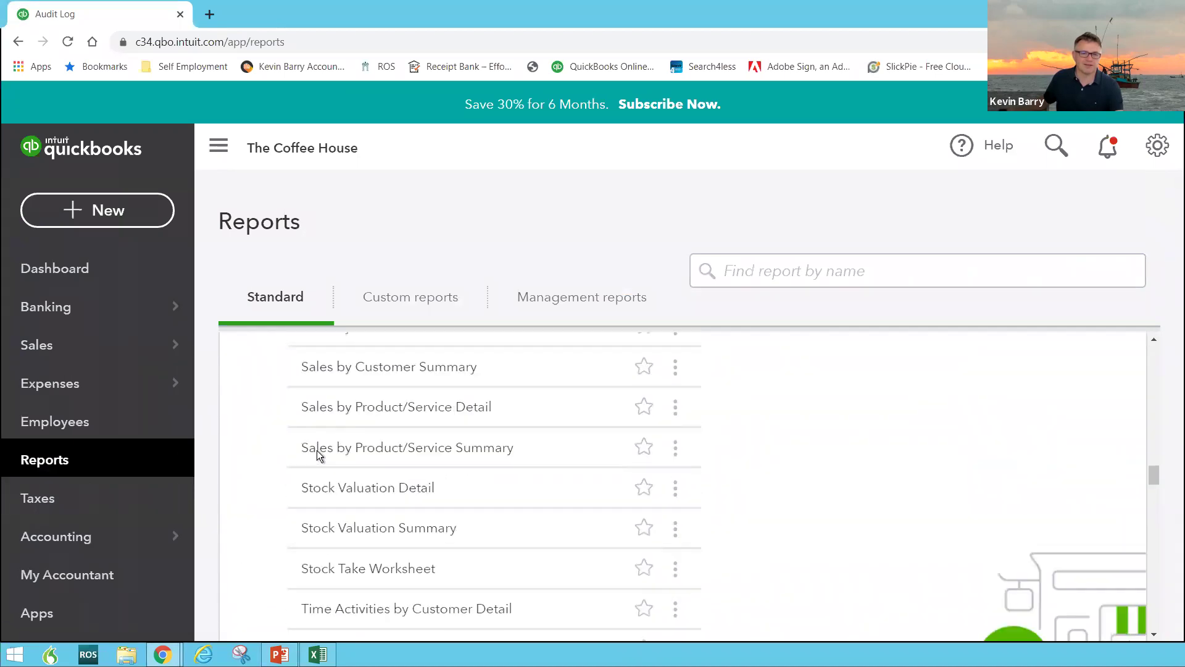
{"action": "scroll", "coordinate": [317, 455], "scroll_direction": "down", "scroll_amount": 5}
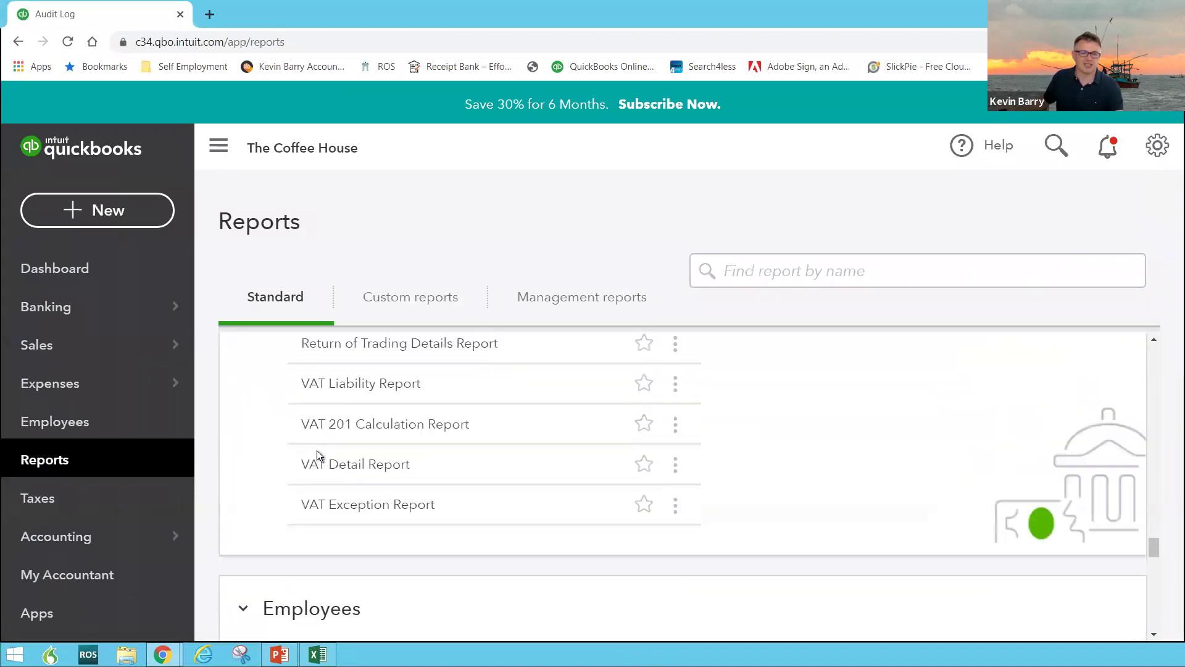
{"action": "scroll", "coordinate": [318, 456], "scroll_direction": "up", "scroll_amount": 1}
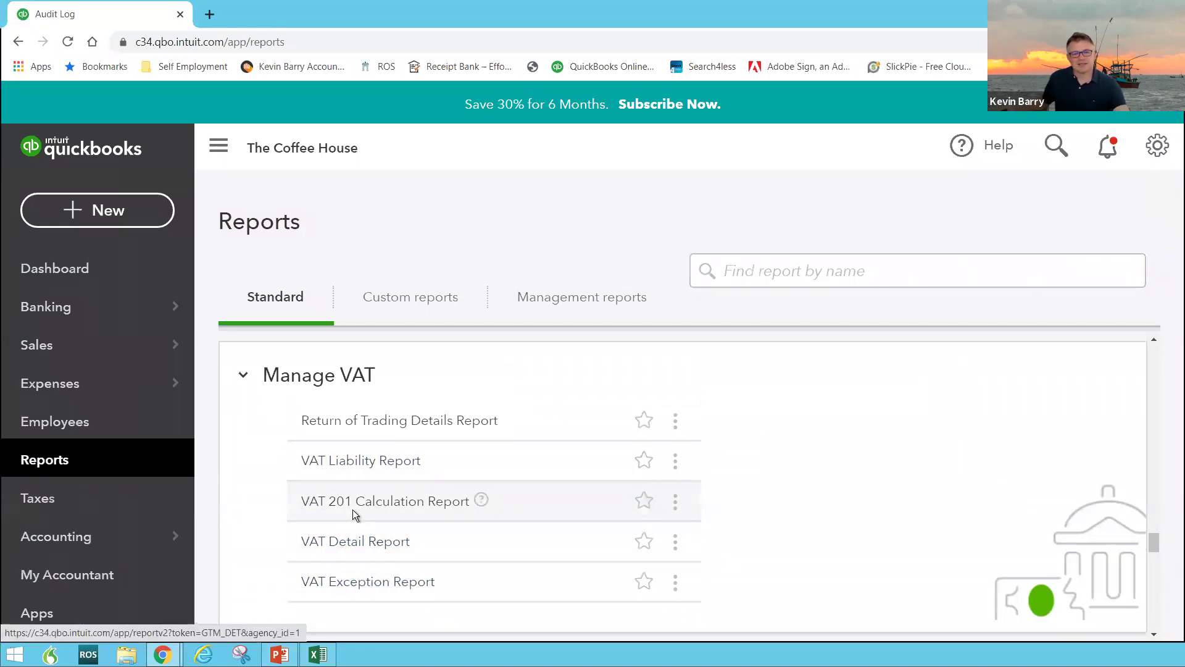
{"action": "left_click", "coordinate": [360, 426]}
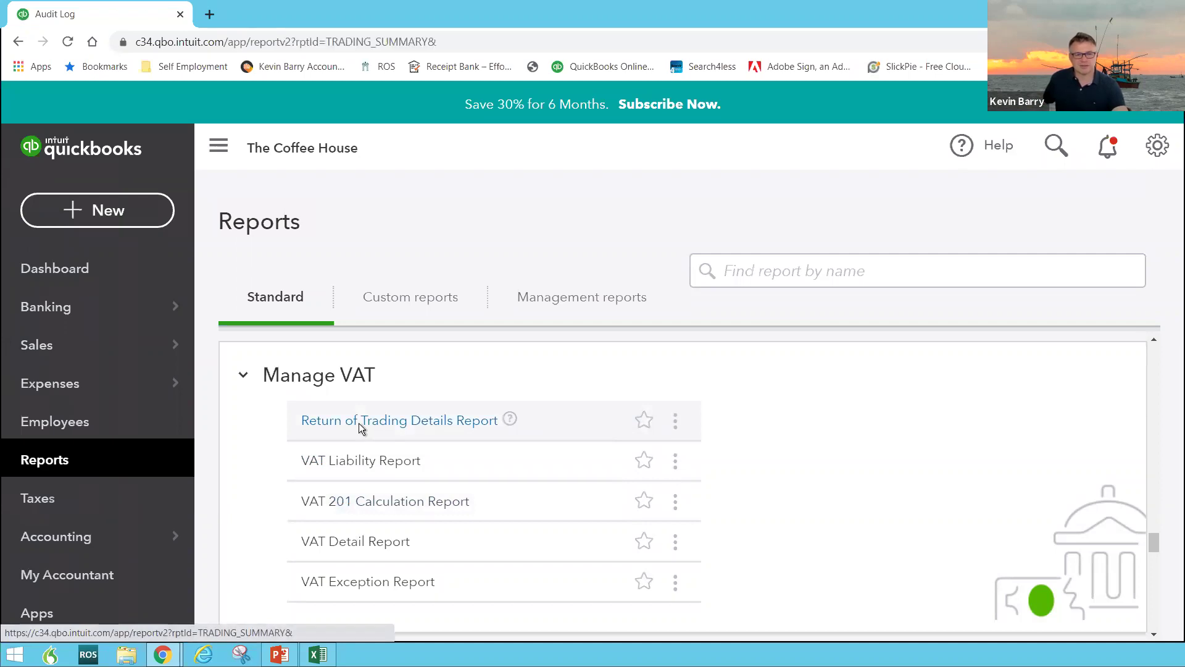
{"action": "scroll", "coordinate": [401, 467], "scroll_direction": "down", "scroll_amount": 8}
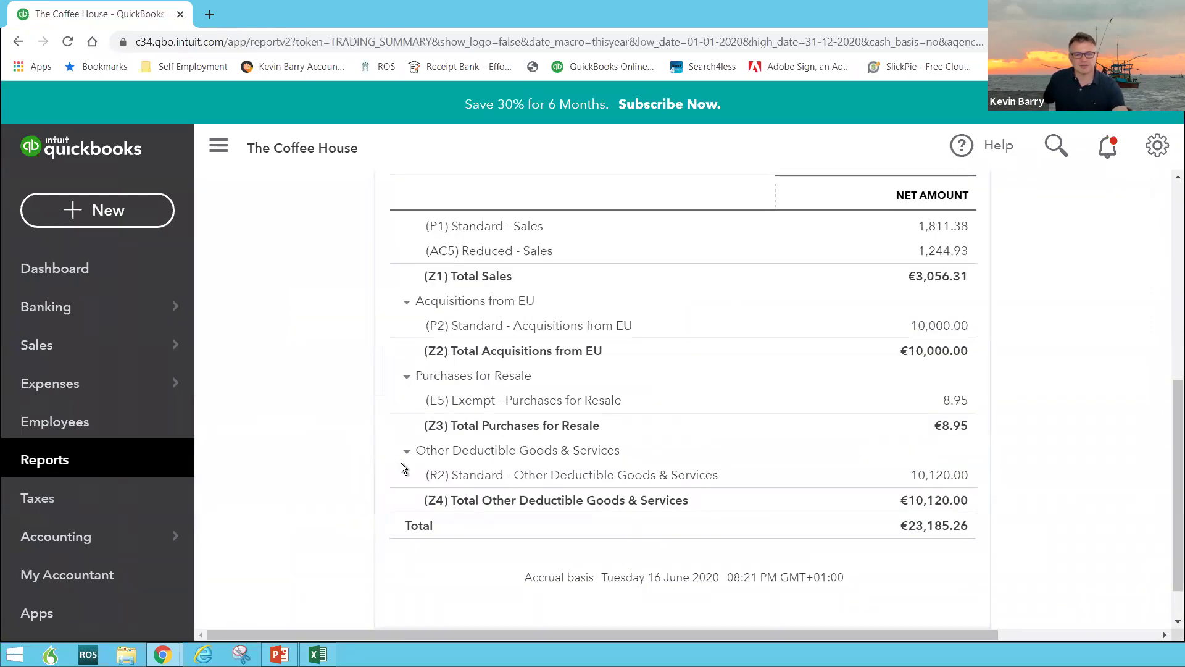
{"action": "scroll", "coordinate": [396, 467], "scroll_direction": "up", "scroll_amount": 3}
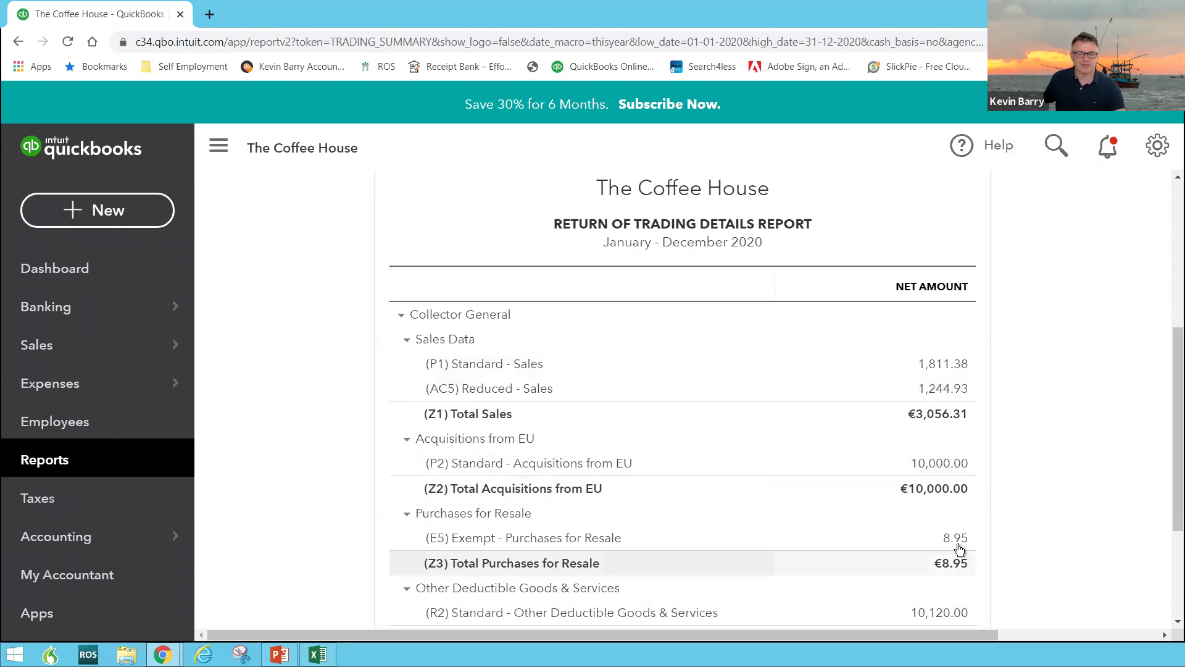
{"action": "scroll", "coordinate": [954, 542], "scroll_direction": "down", "scroll_amount": 1}
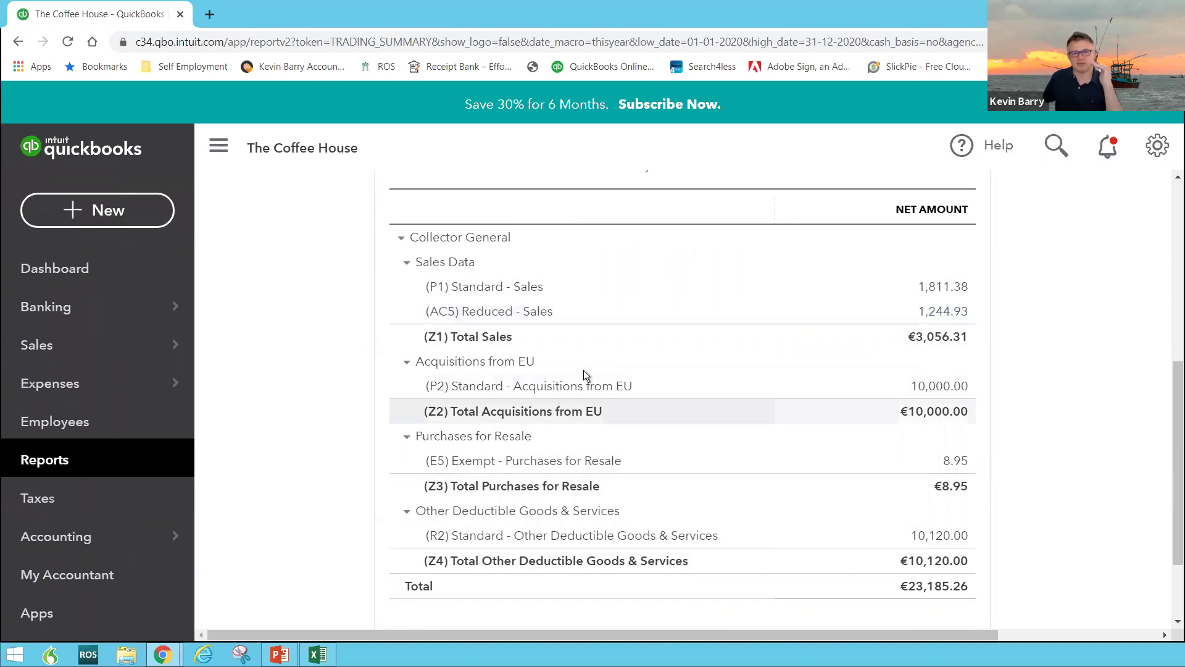
{"action": "scroll", "coordinate": [608, 408], "scroll_direction": "up", "scroll_amount": 3}
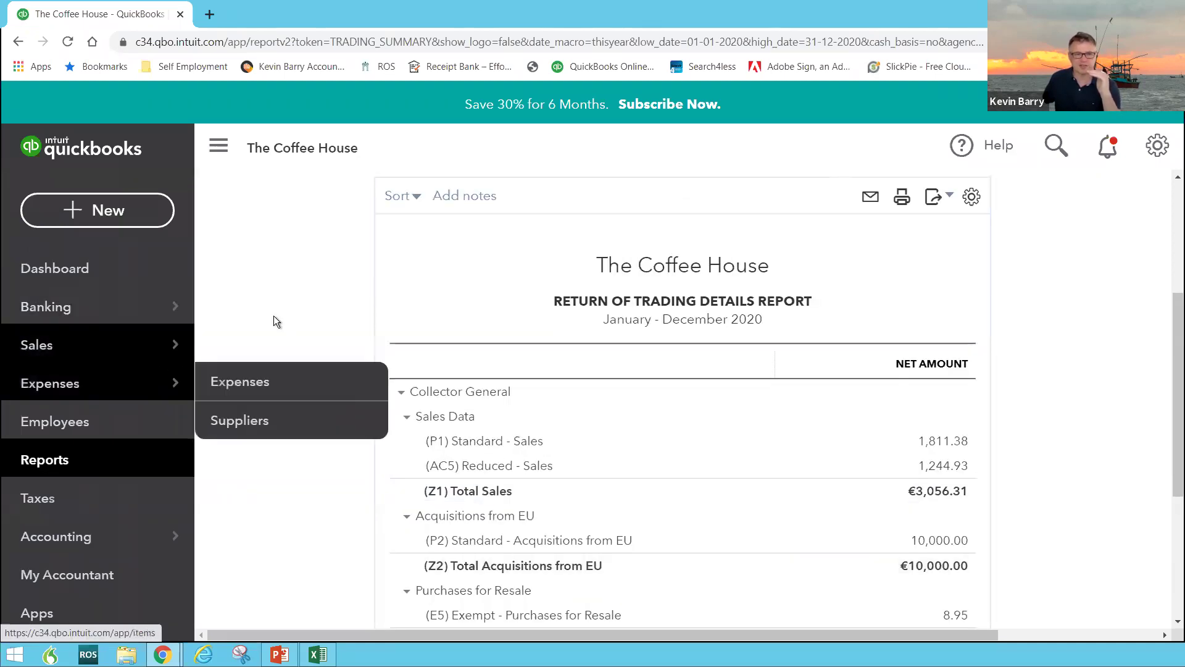
Start a new bill and add Electric Ireland as a new supplier
{"action": "left_click", "coordinate": [90, 210]}
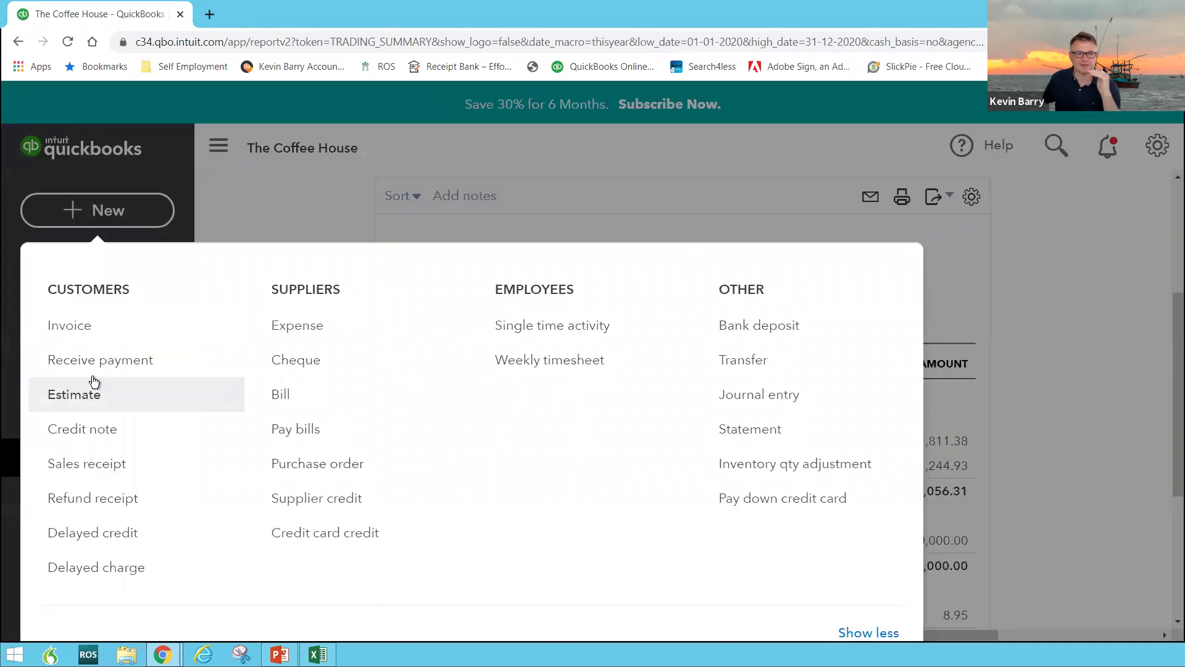
{"action": "left_click", "coordinate": [279, 398]}
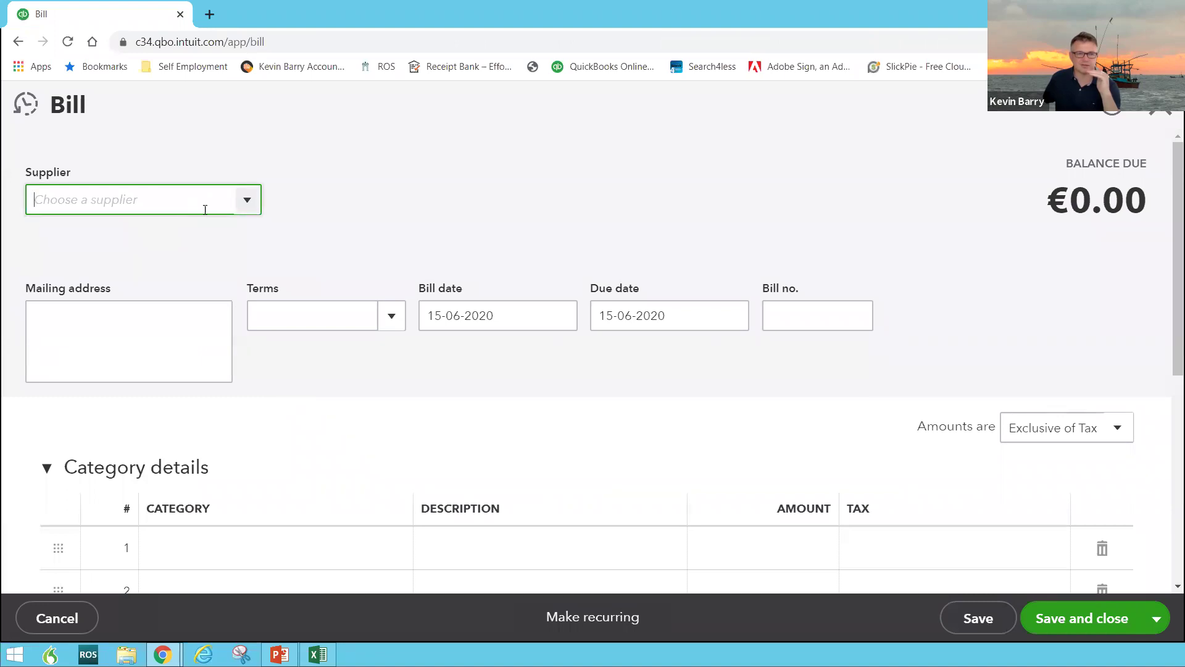
{"action": "left_click", "coordinate": [248, 200]}
{"action": "left_click", "coordinate": [361, 187]}
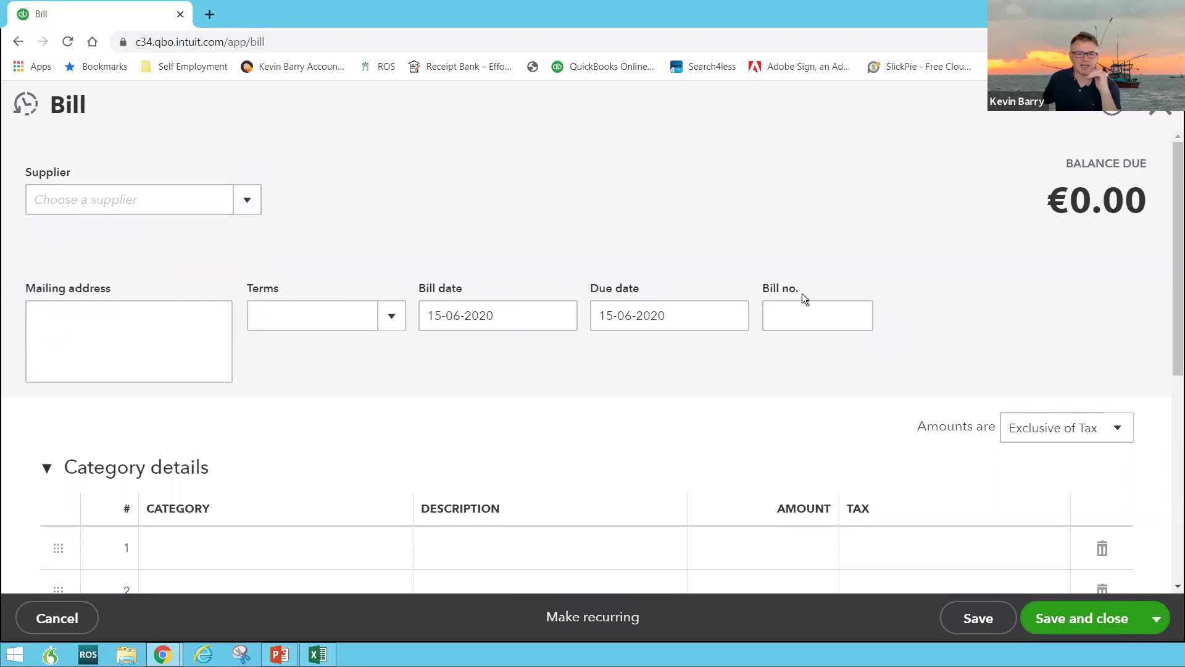
{"action": "scroll", "coordinate": [891, 332], "scroll_direction": "down", "scroll_amount": 4}
{"action": "scroll", "coordinate": [891, 338], "scroll_direction": "up", "scroll_amount": 4}
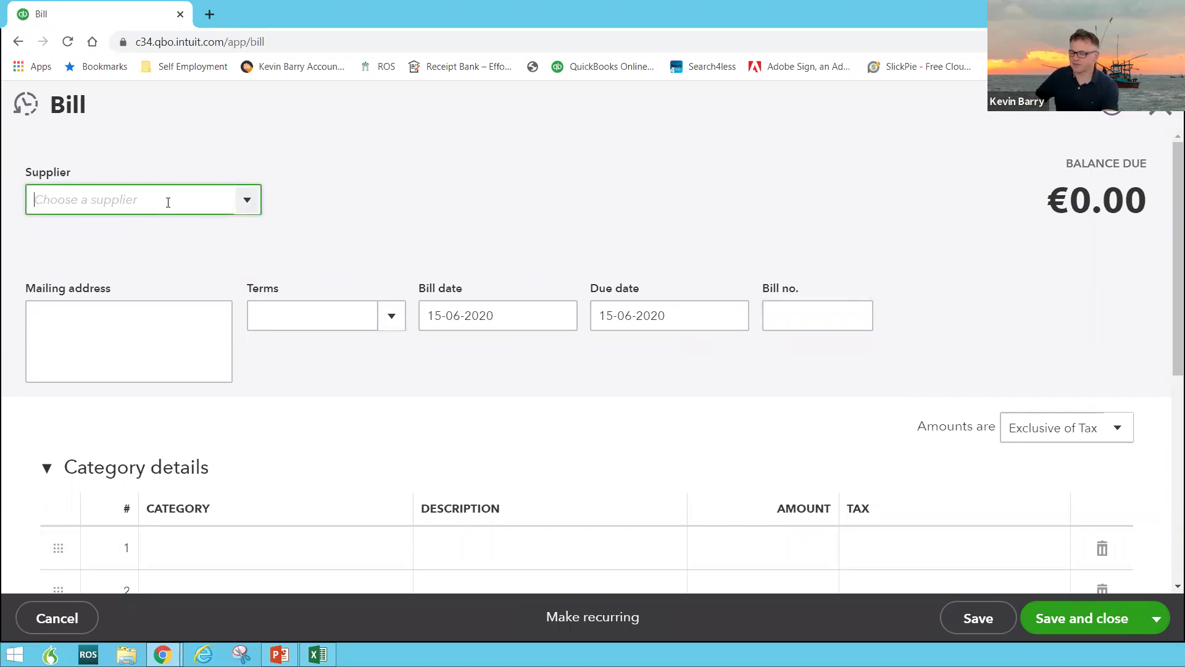
{"action": "type", "text": "Electr"}
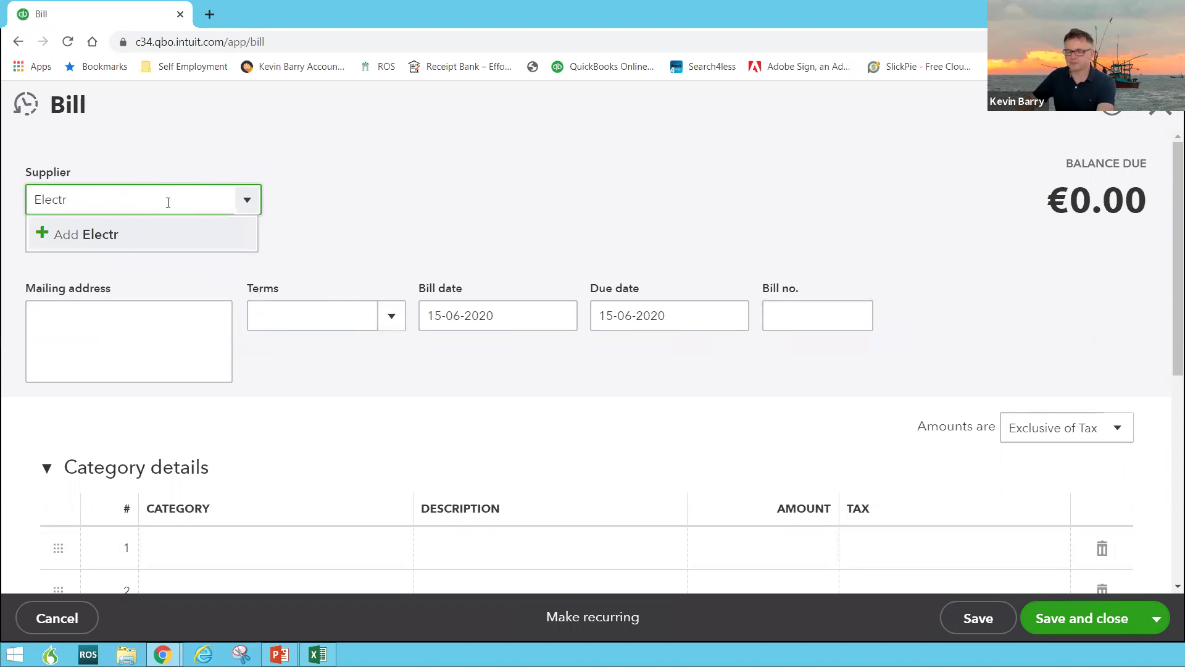
{"action": "type", "text": "ic Ineland"}
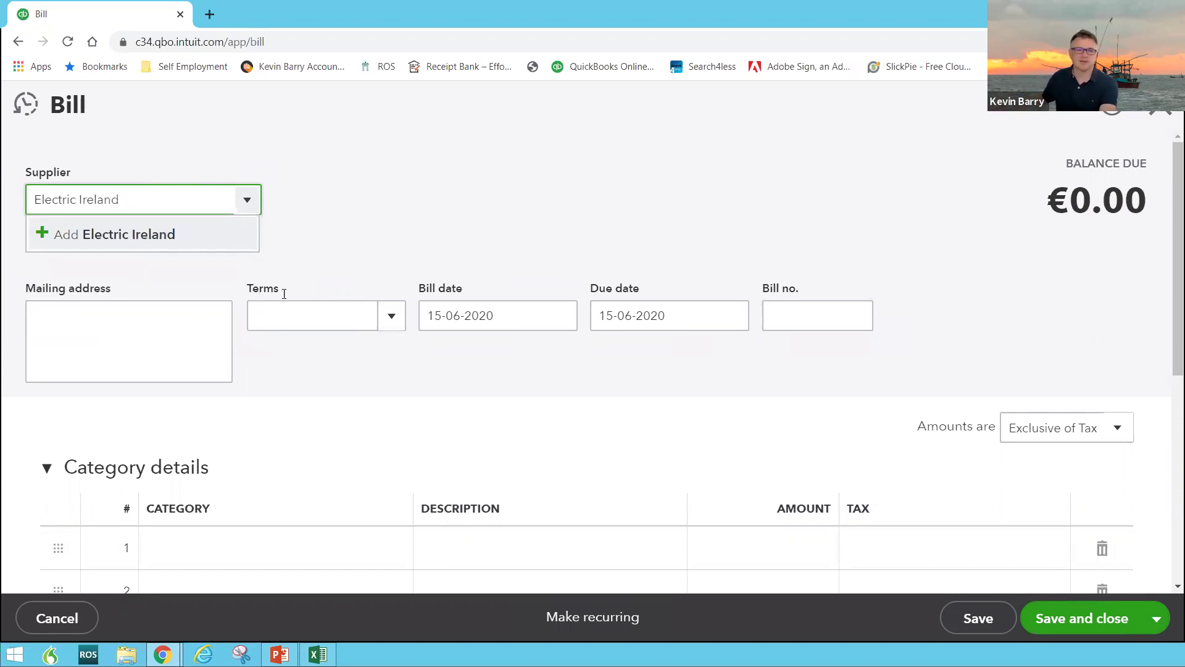
{"action": "key", "text": "Return"}
{"action": "left_click", "coordinate": [303, 377]}
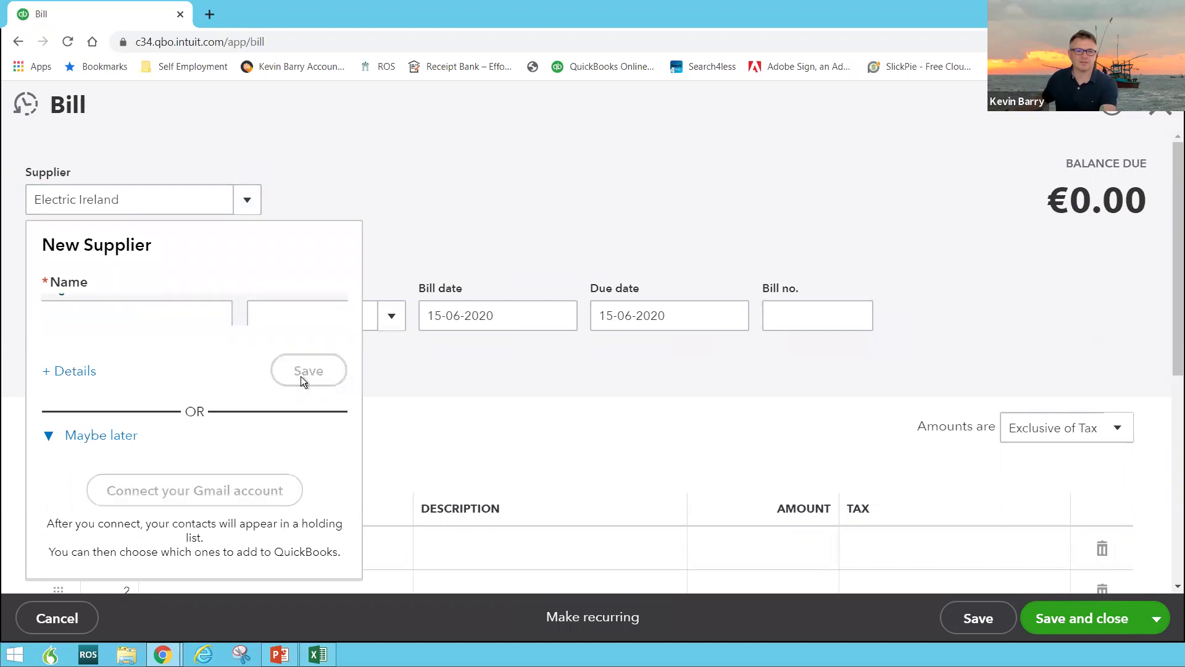
Set the bill date to 31-05-2020
{"action": "left_click", "coordinate": [563, 326]}
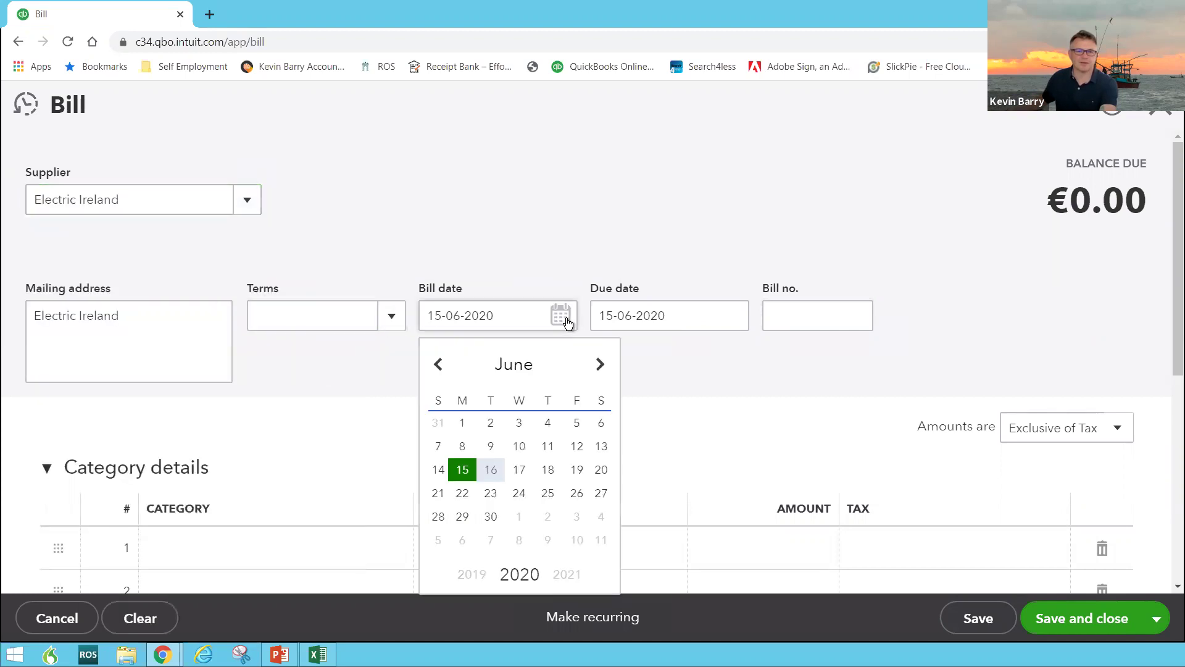
{"action": "left_click", "coordinate": [438, 364]}
{"action": "left_click", "coordinate": [438, 541]}
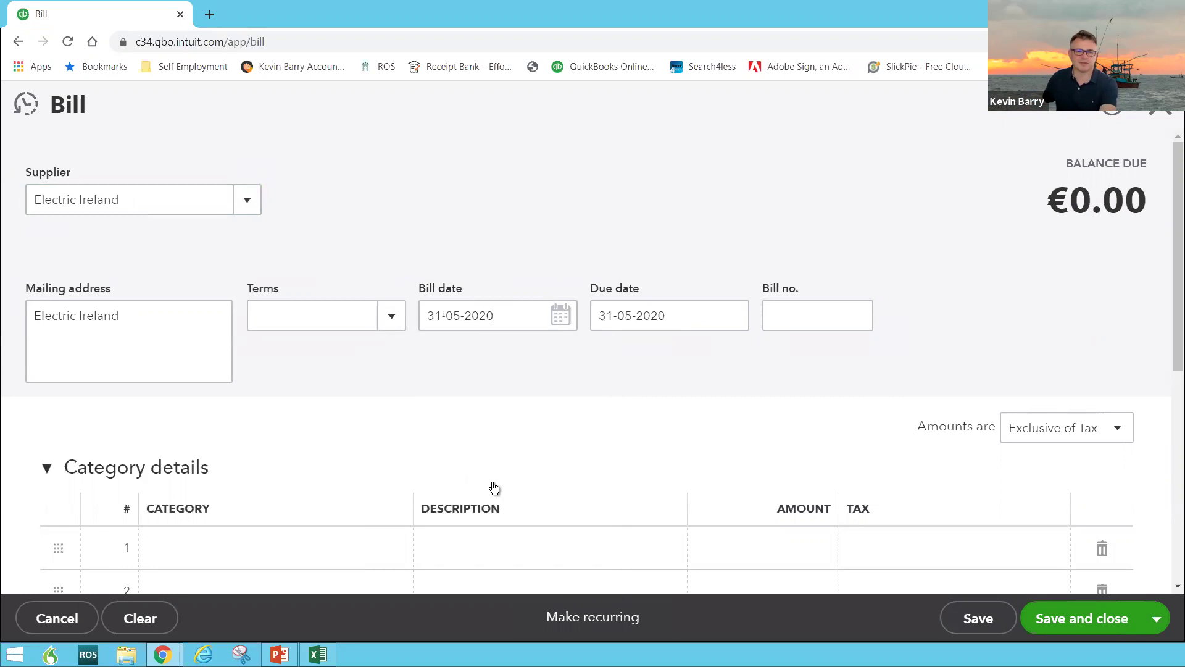
{"action": "scroll", "coordinate": [256, 327], "scroll_direction": "down", "scroll_amount": 5}
{"action": "left_click", "coordinate": [241, 257]}
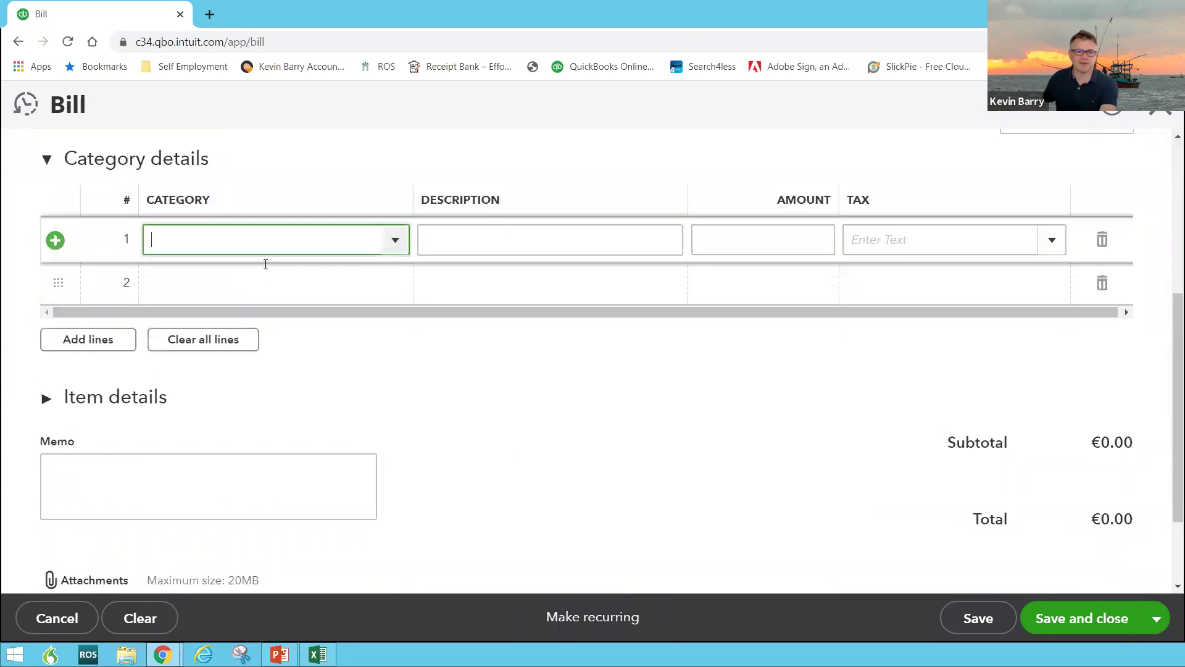
Set the first line's category to Utilities
{"action": "type", "text": "Ut"}
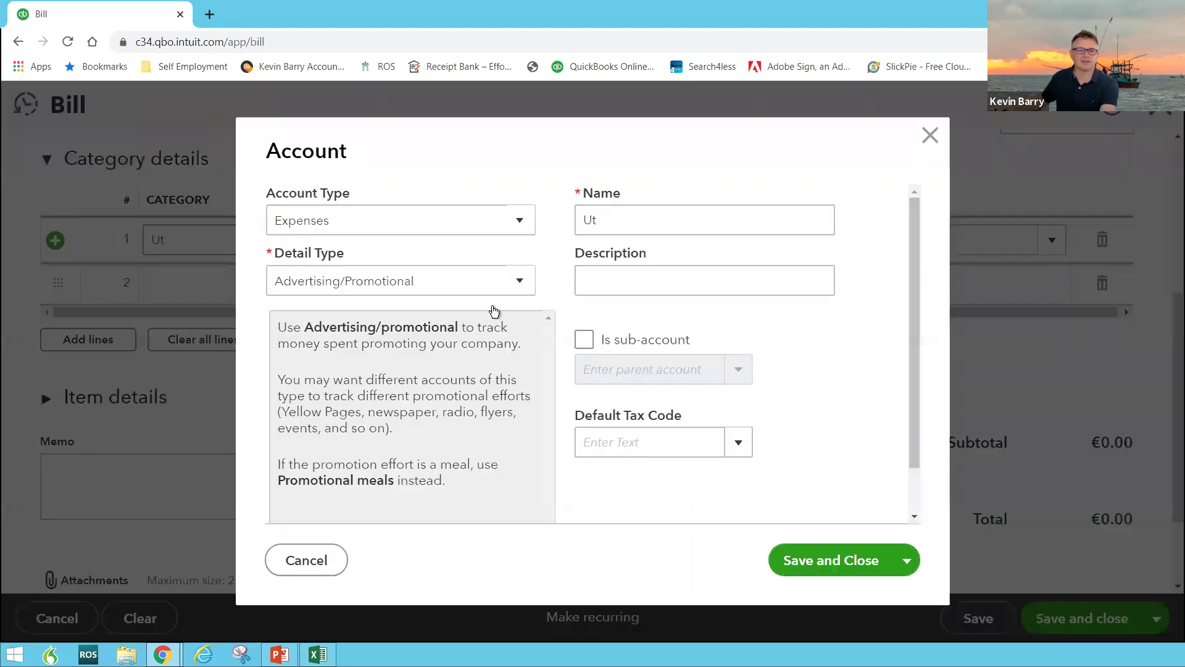
{"action": "left_click", "coordinate": [930, 135]}
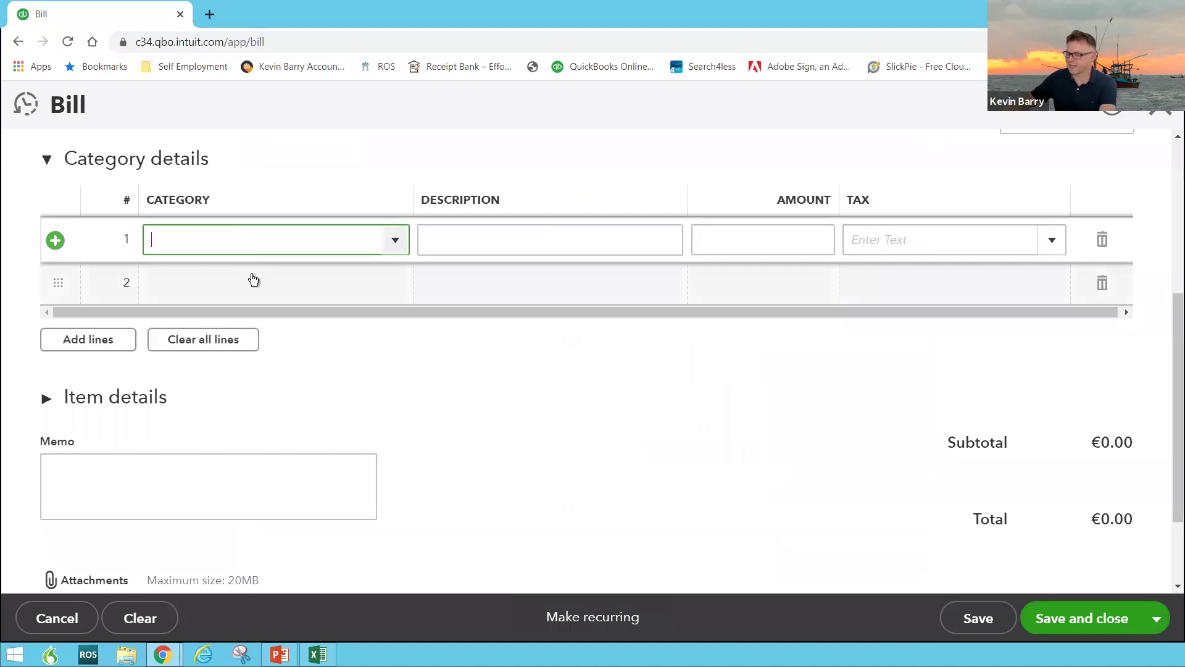
{"action": "type", "text": "Utilities"}
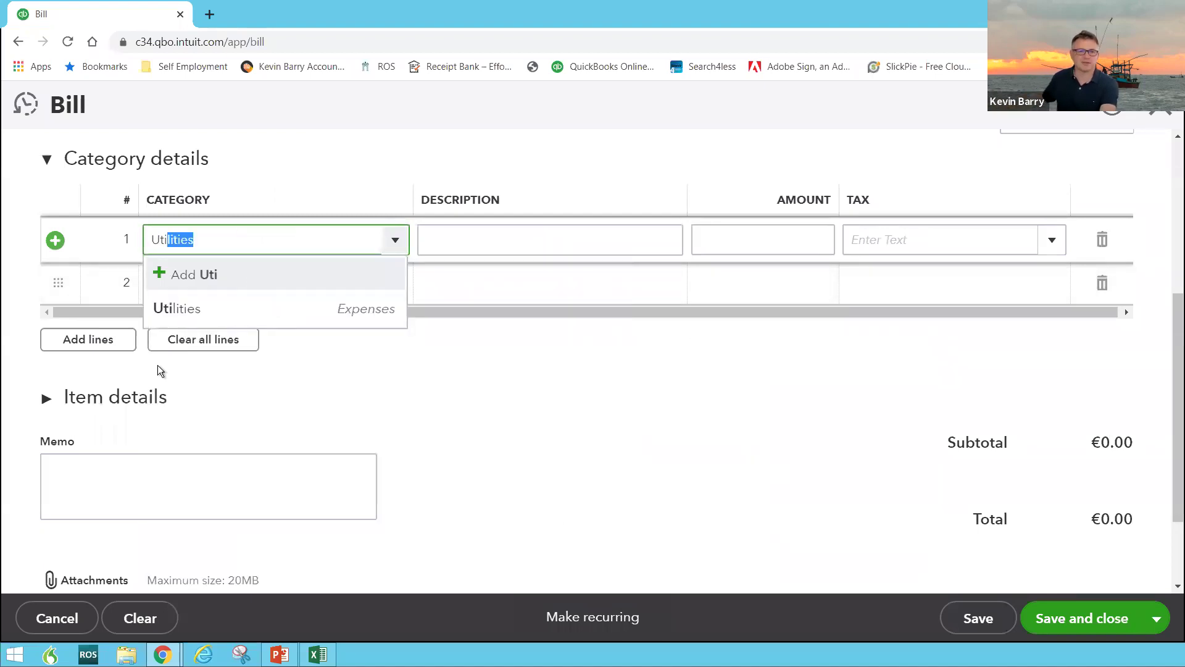
{"action": "left_click", "coordinate": [198, 310]}
{"action": "left_click", "coordinate": [436, 256]}
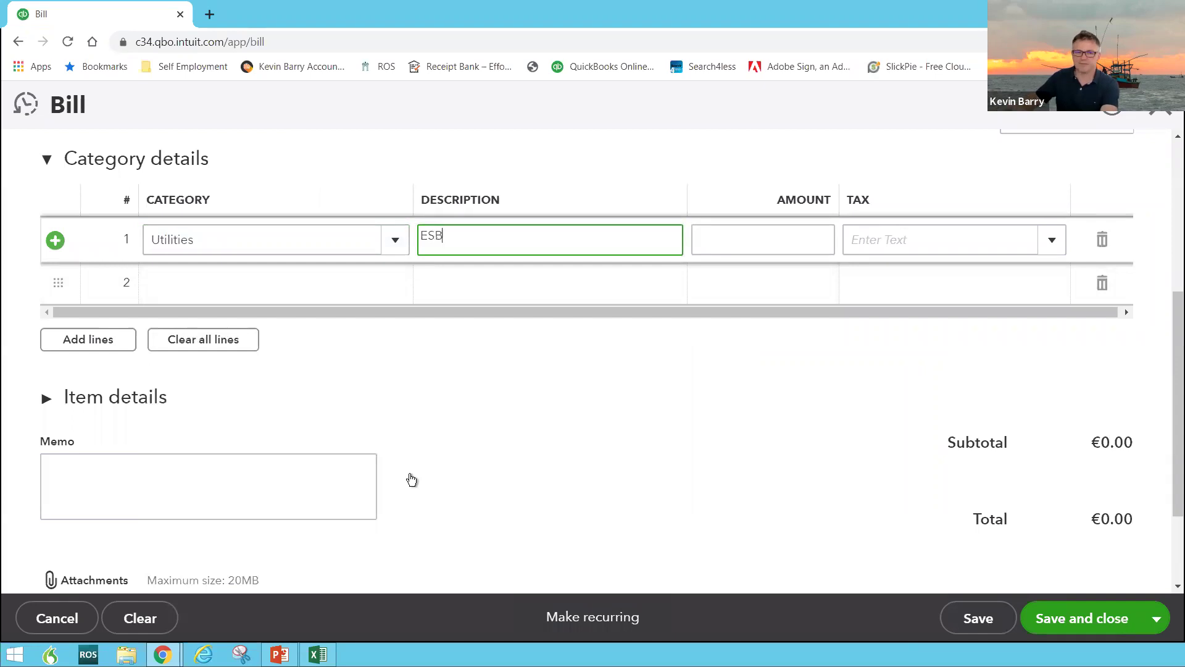
{"action": "key", "text": "Tab"}
Make amounts inclusive of tax and enter 213.47 on the utilities line
{"action": "scroll", "coordinate": [1019, 287], "scroll_direction": "up", "scroll_amount": 1}
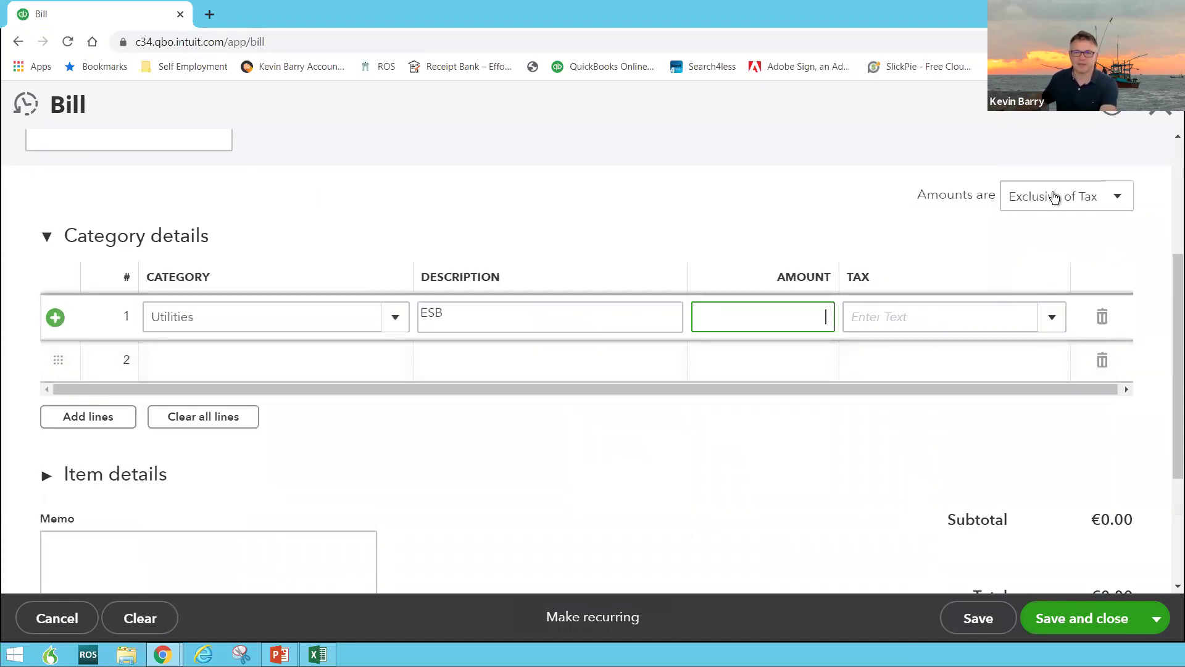
{"action": "left_click", "coordinate": [1054, 197]}
{"action": "left_click", "coordinate": [1044, 259]}
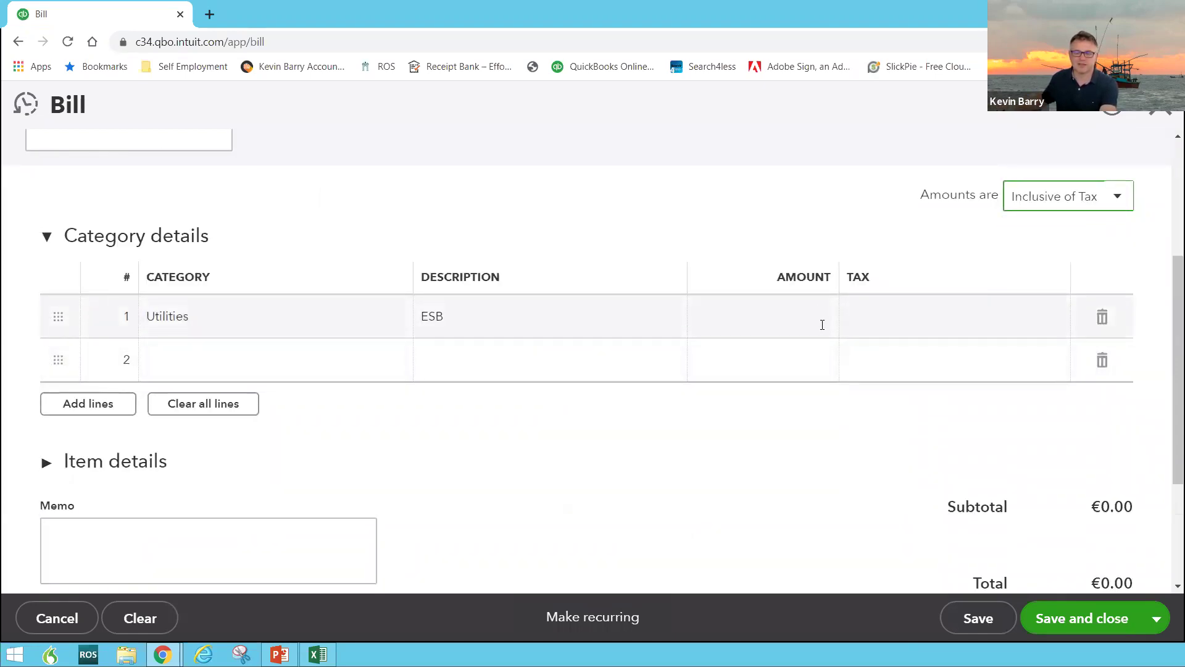
{"action": "left_click", "coordinate": [823, 324]}
{"action": "type", "text": "213.47"}
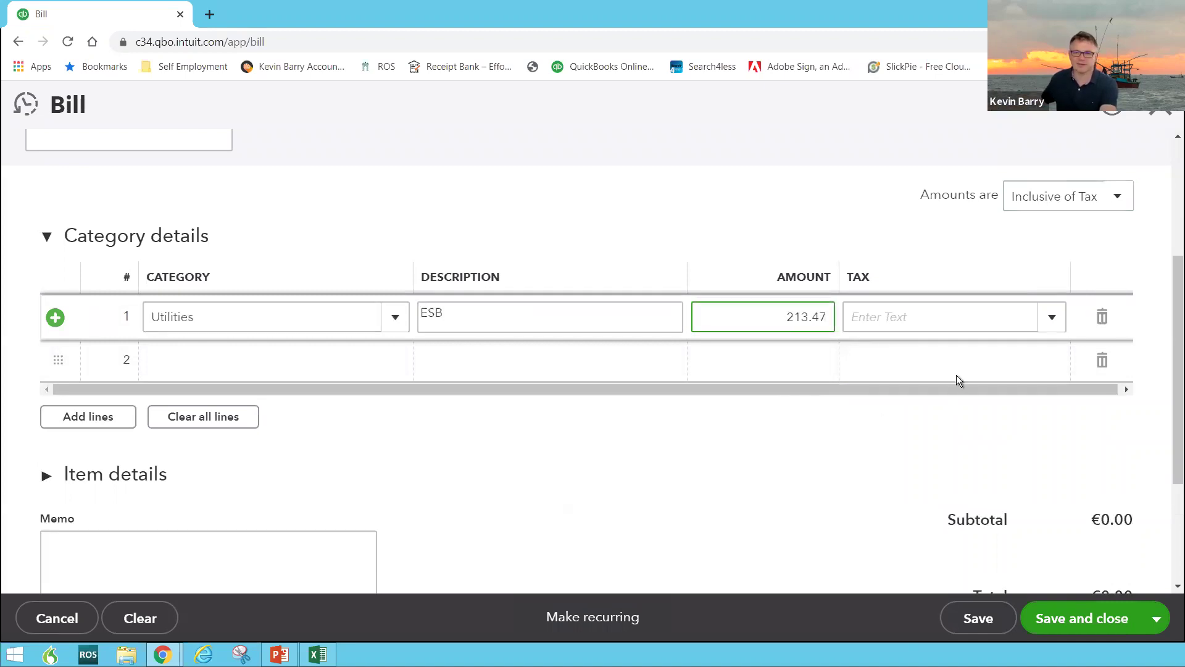
Apply the Reduced - R (13.50%) rate to the line and save the bill
{"action": "left_click", "coordinate": [1051, 317]}
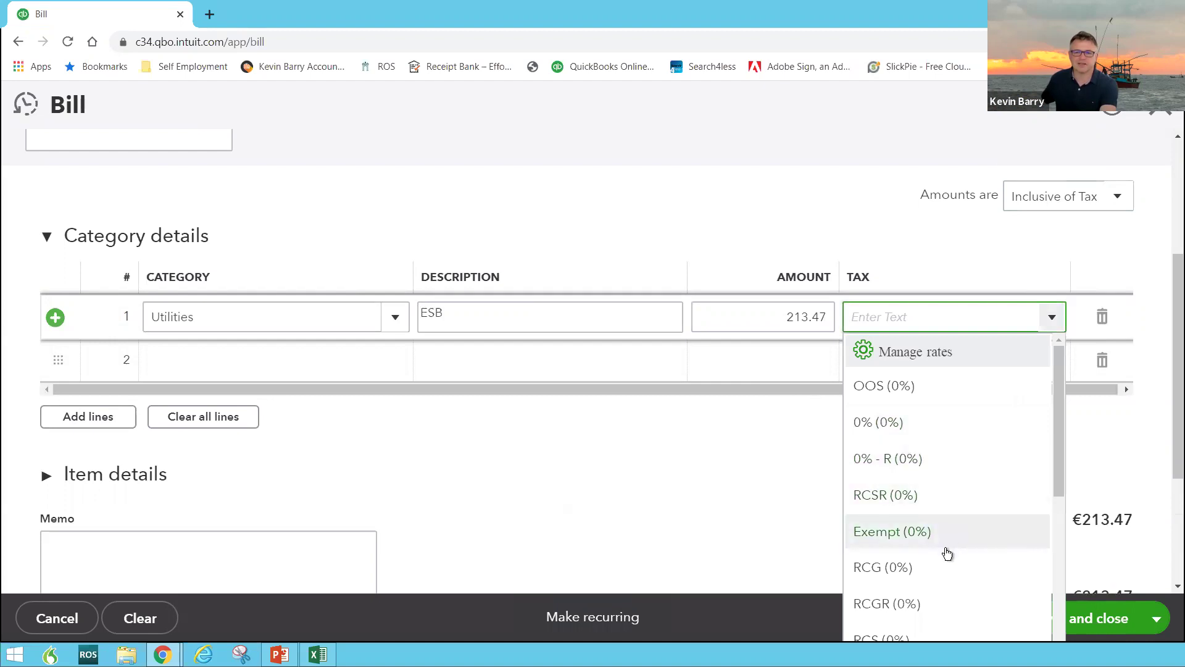
{"action": "scroll", "coordinate": [937, 506], "scroll_direction": "down", "scroll_amount": 3}
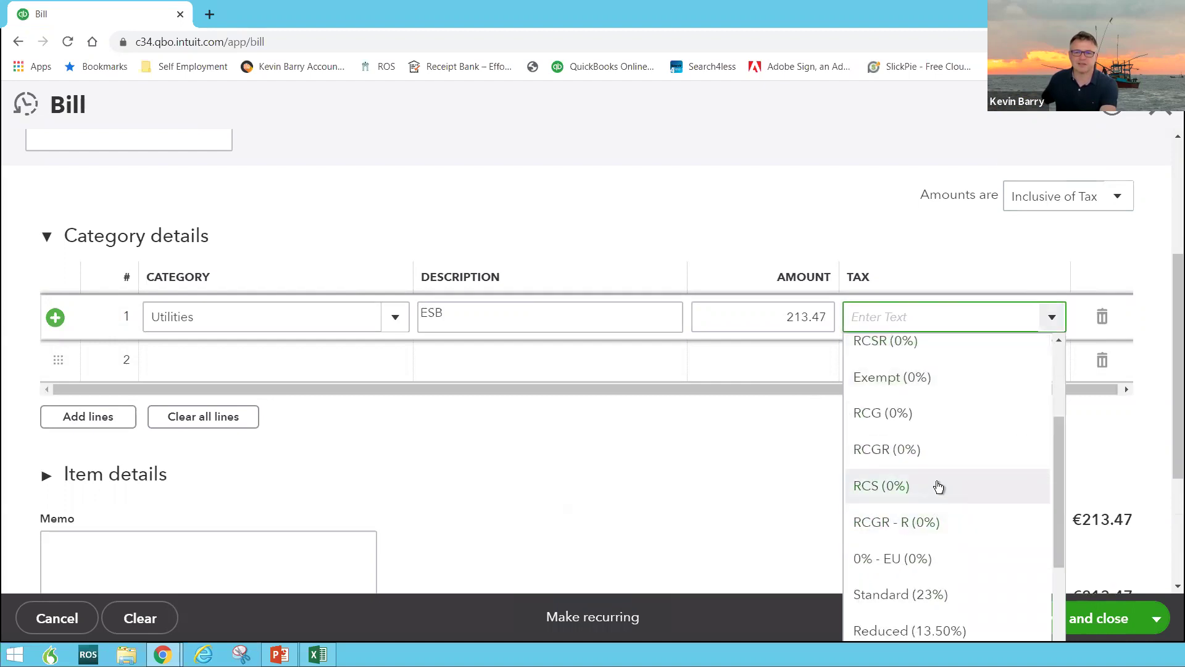
{"action": "scroll", "coordinate": [938, 487], "scroll_direction": "down", "scroll_amount": 4}
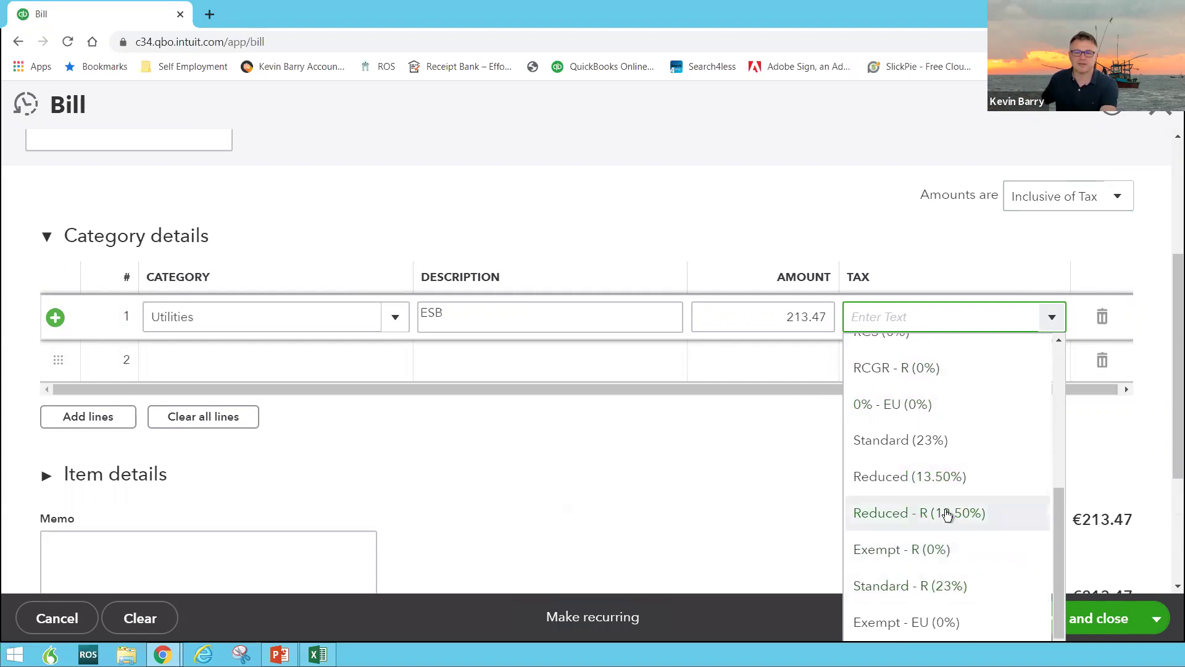
{"action": "left_click", "coordinate": [947, 514]}
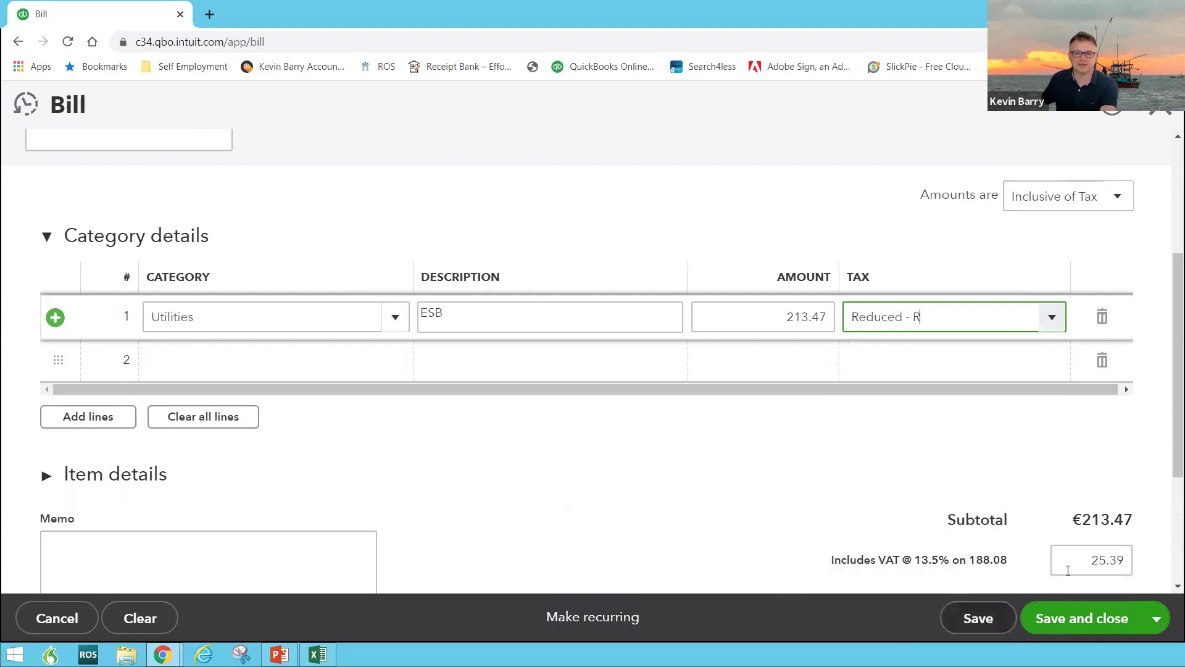
{"action": "scroll", "coordinate": [995, 598], "scroll_direction": "down", "scroll_amount": 3}
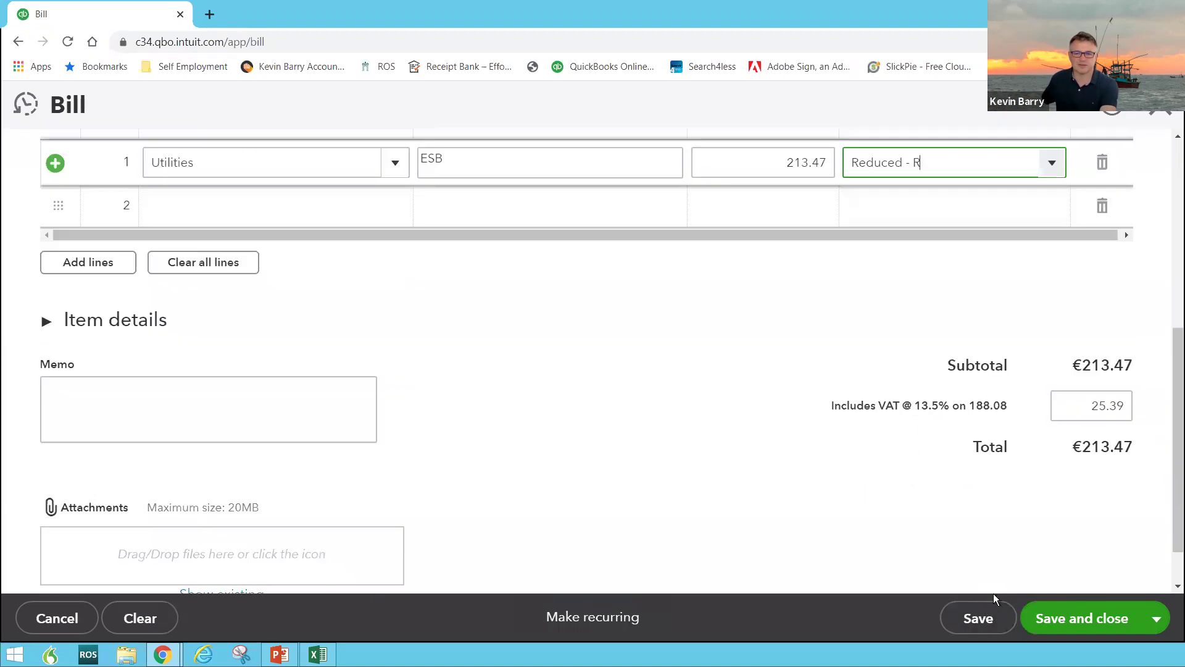
{"action": "left_click", "coordinate": [979, 619]}
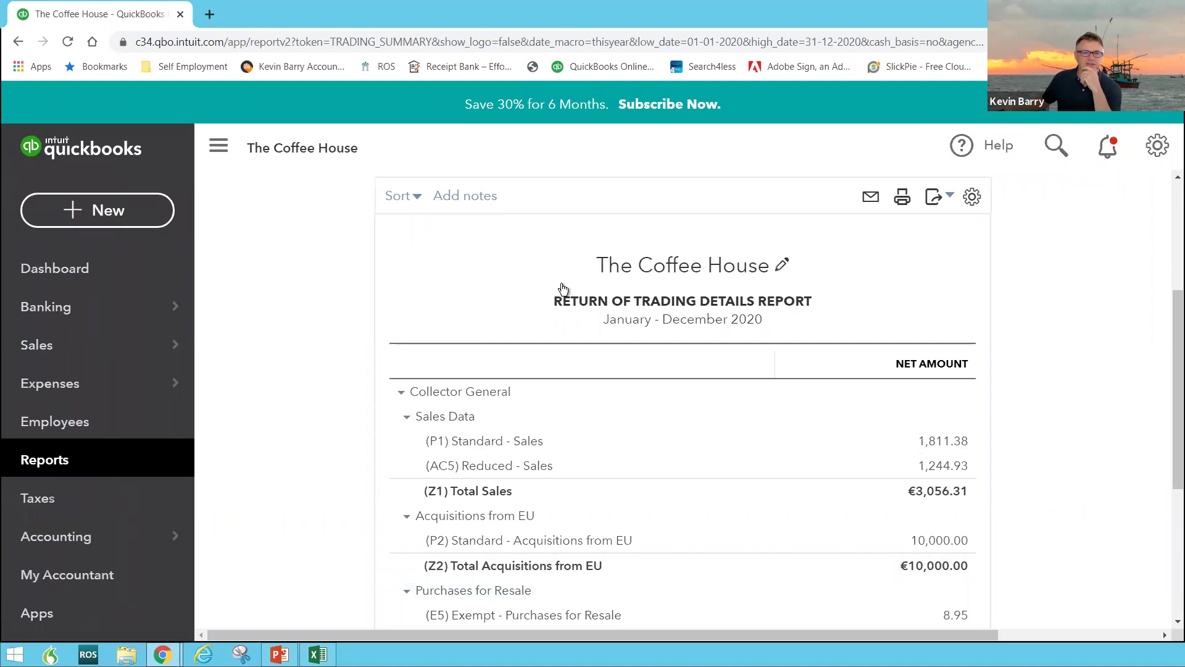
Drill into the 188.08 Reduced Purchases for Resale amount and reopen the Electric Ireland bill's tax rate
{"action": "scroll", "coordinate": [563, 289], "scroll_direction": "up", "scroll_amount": 4}
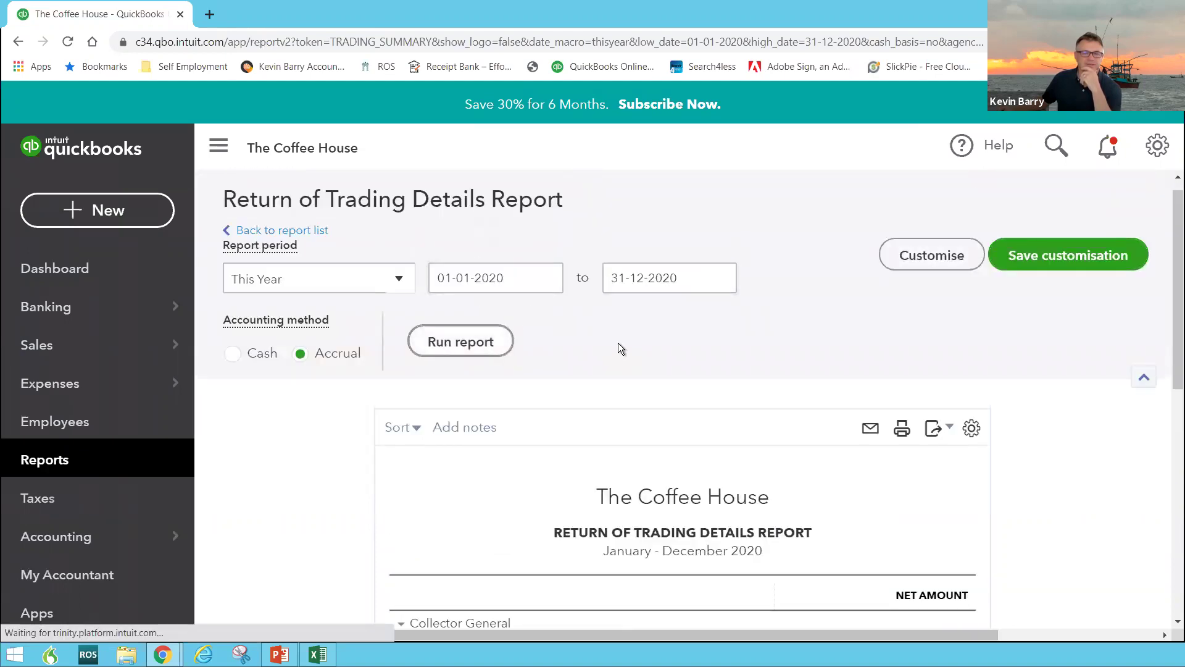
{"action": "scroll", "coordinate": [620, 349], "scroll_direction": "down", "scroll_amount": 4}
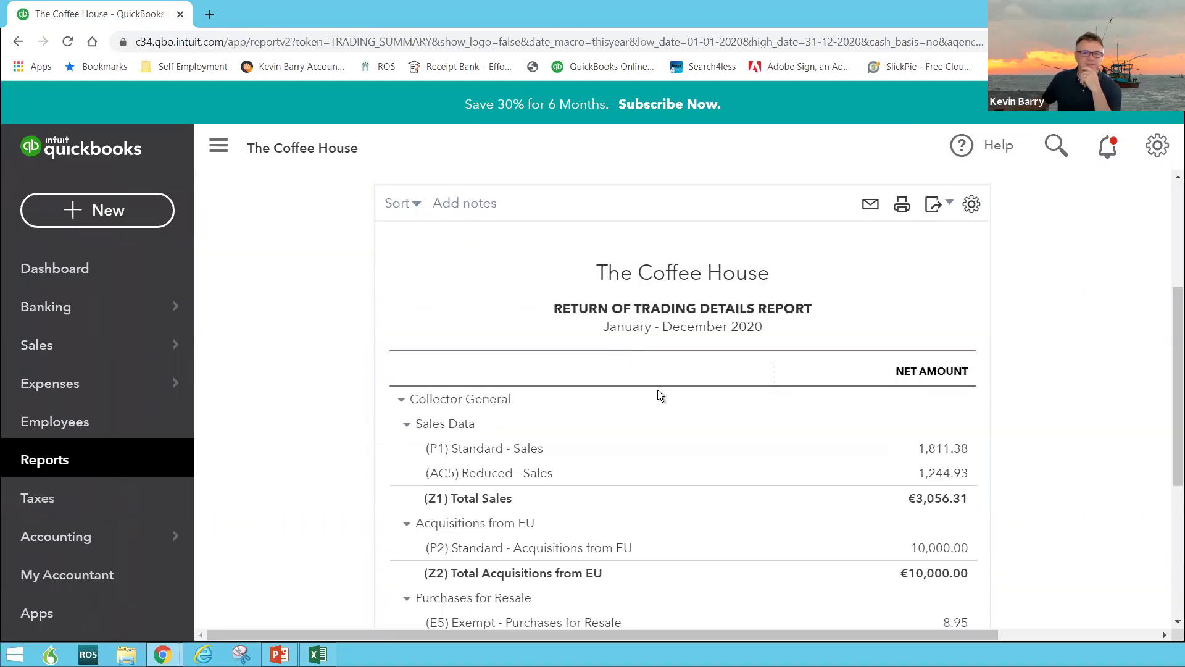
{"action": "scroll", "coordinate": [658, 390], "scroll_direction": "down", "scroll_amount": 5}
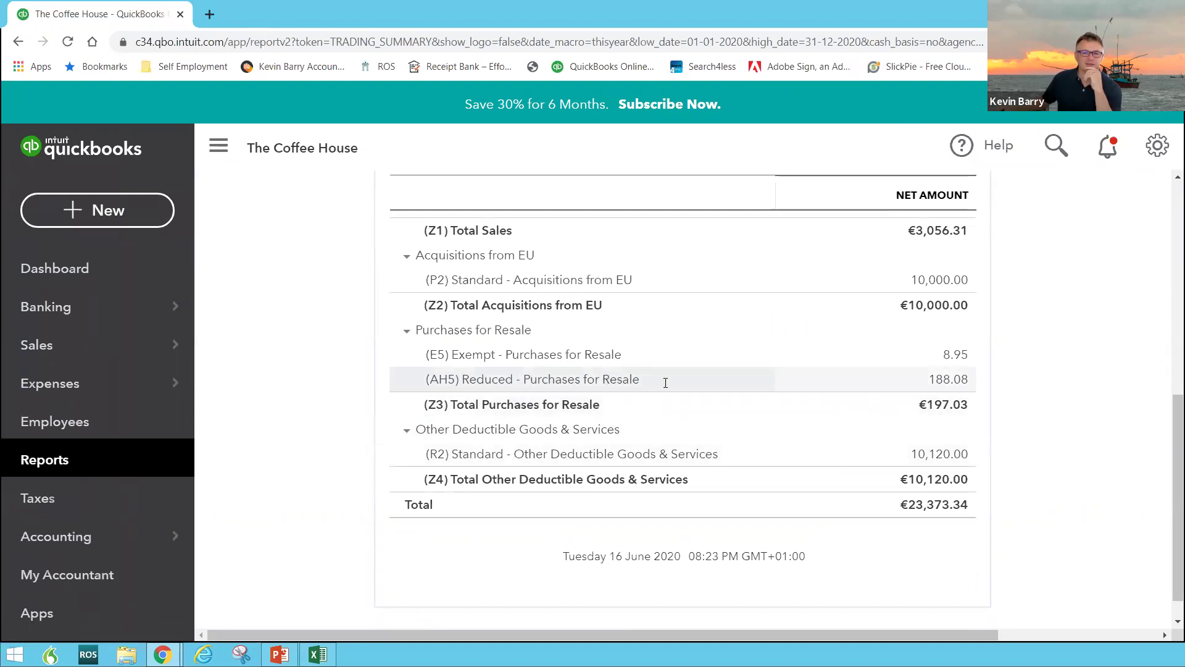
{"action": "left_click", "coordinate": [939, 381]}
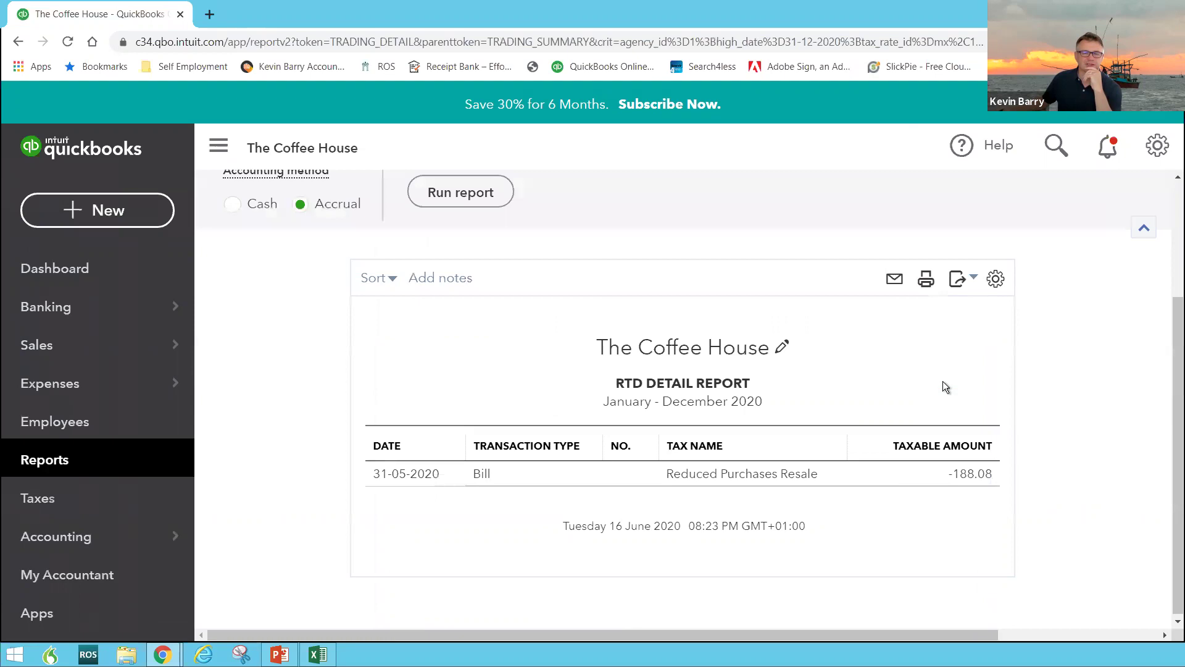
{"action": "left_click", "coordinate": [702, 473]}
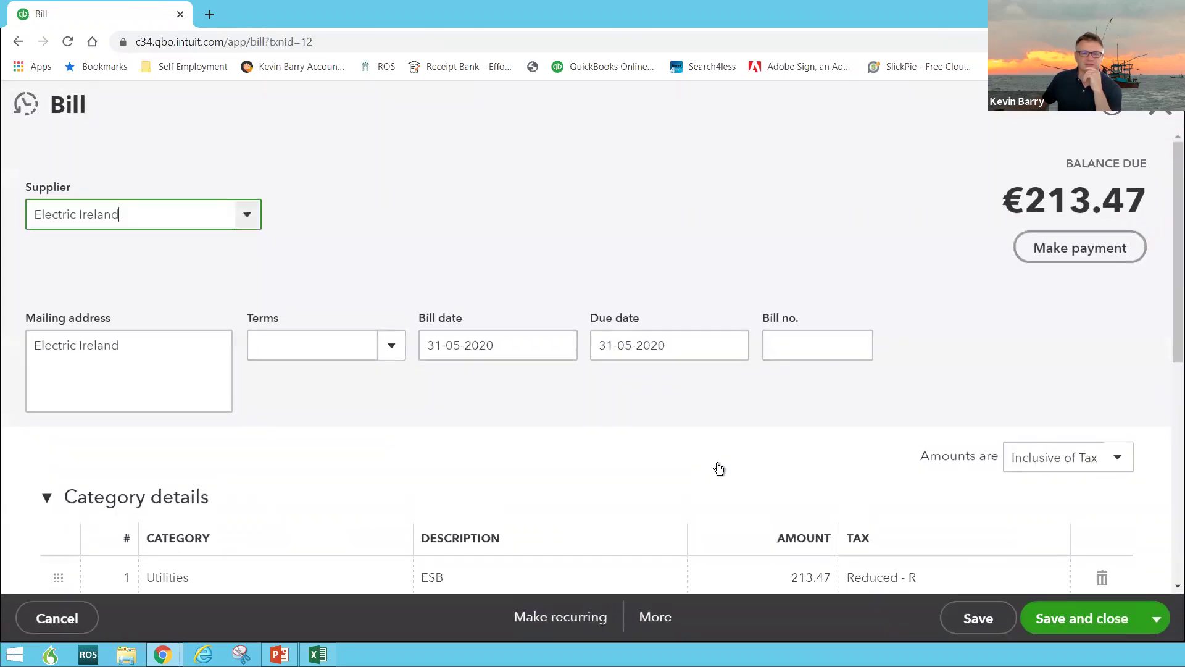
{"action": "scroll", "coordinate": [716, 468], "scroll_direction": "down", "scroll_amount": 2}
{"action": "left_click", "coordinate": [1006, 427]}
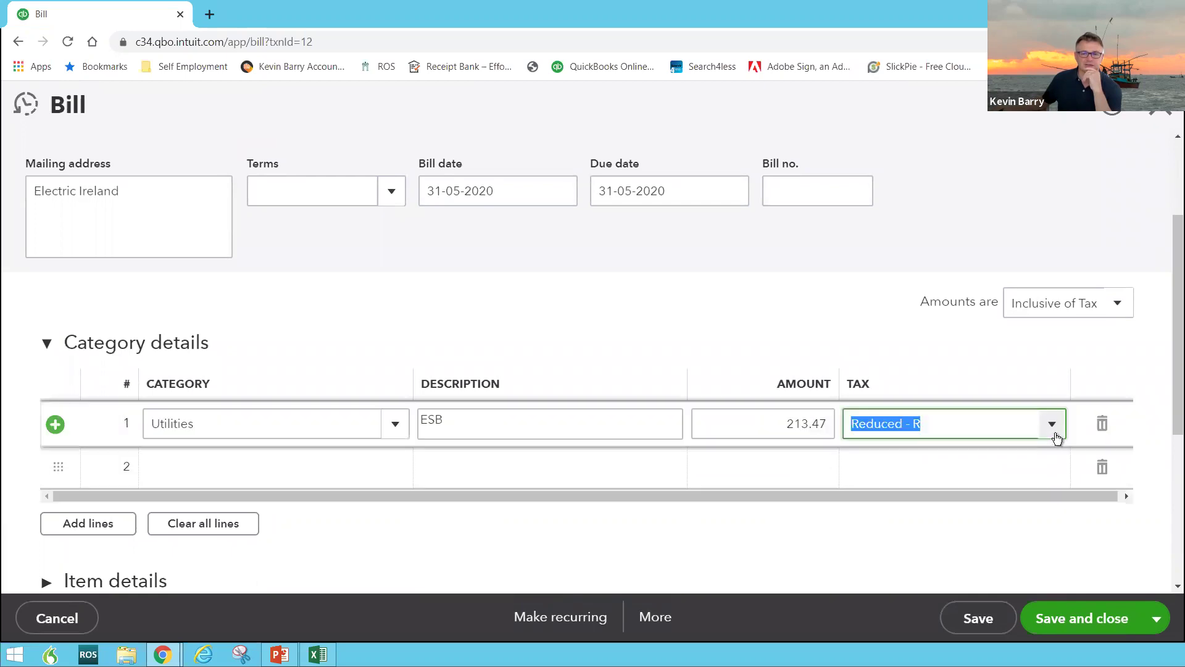
{"action": "left_click", "coordinate": [1053, 432]}
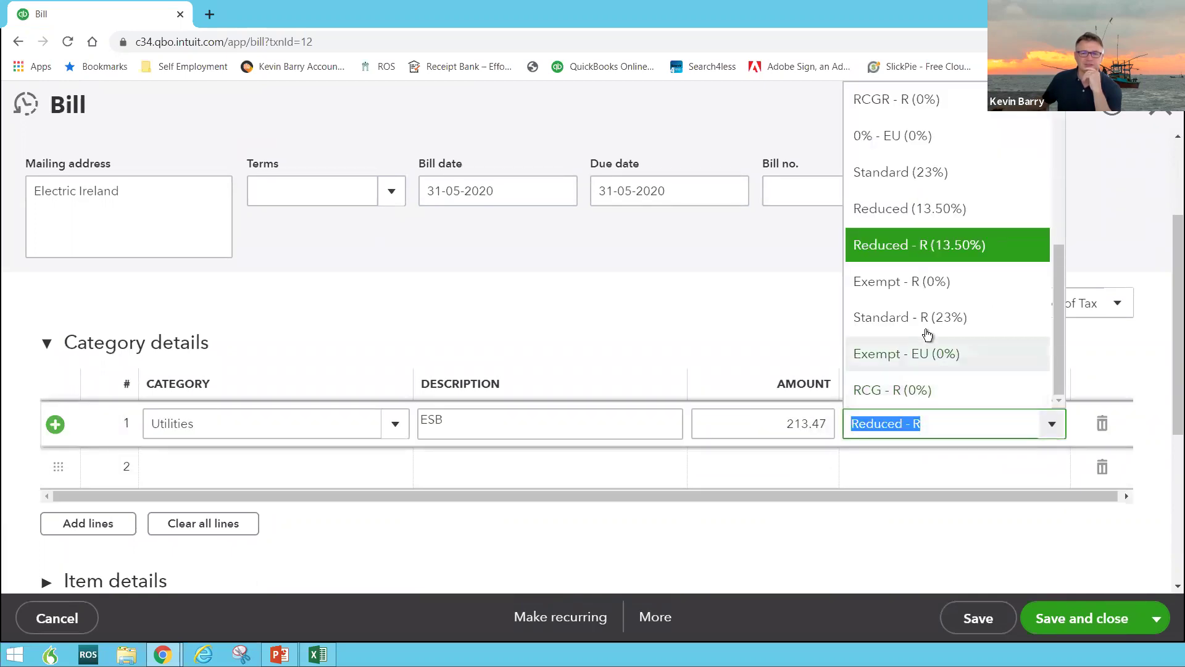
Change the utilities line to Reduced (13.50%) and save and close the bill
{"action": "left_click", "coordinate": [917, 216]}
{"action": "left_click", "coordinate": [960, 619]}
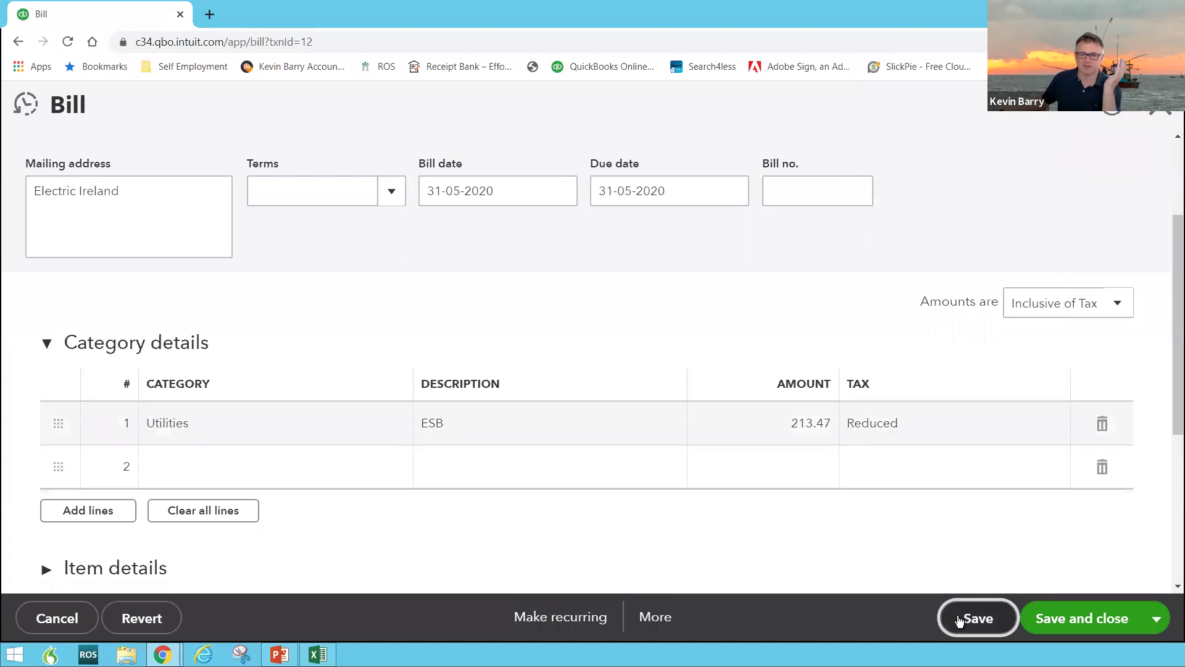
{"action": "left_click", "coordinate": [1066, 625]}
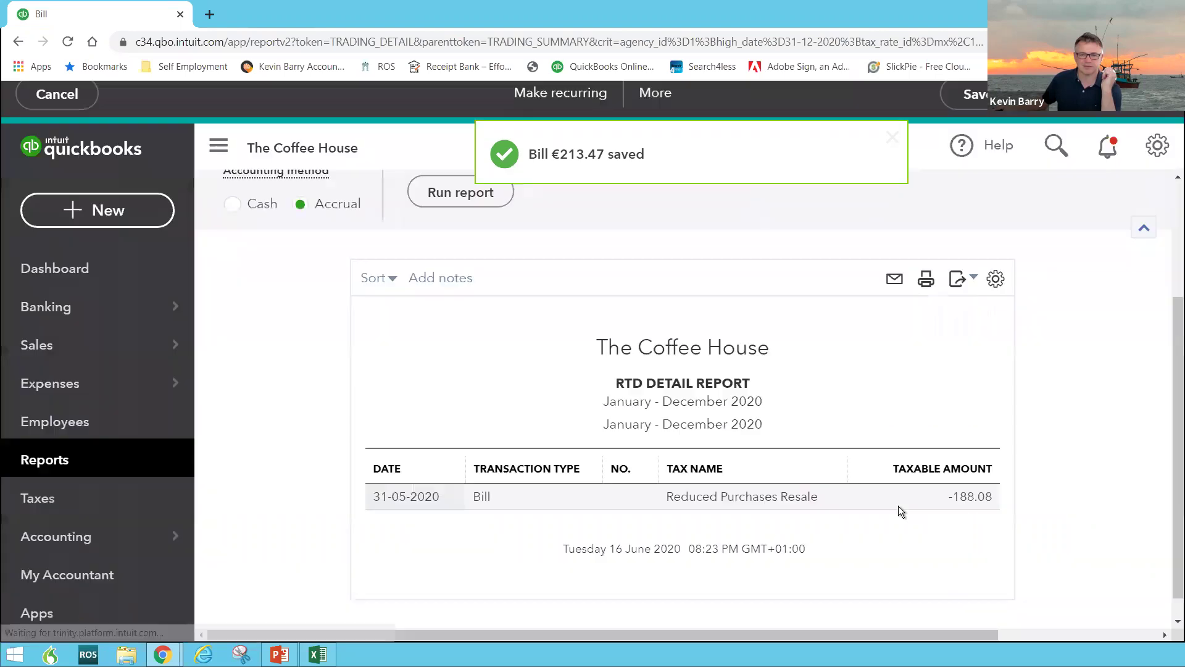
Rerun the RTD Detail Report for 01-01-2020 to 31-12-2020
{"action": "scroll", "coordinate": [524, 389], "scroll_direction": "up", "scroll_amount": 3}
{"action": "left_click", "coordinate": [457, 364]}
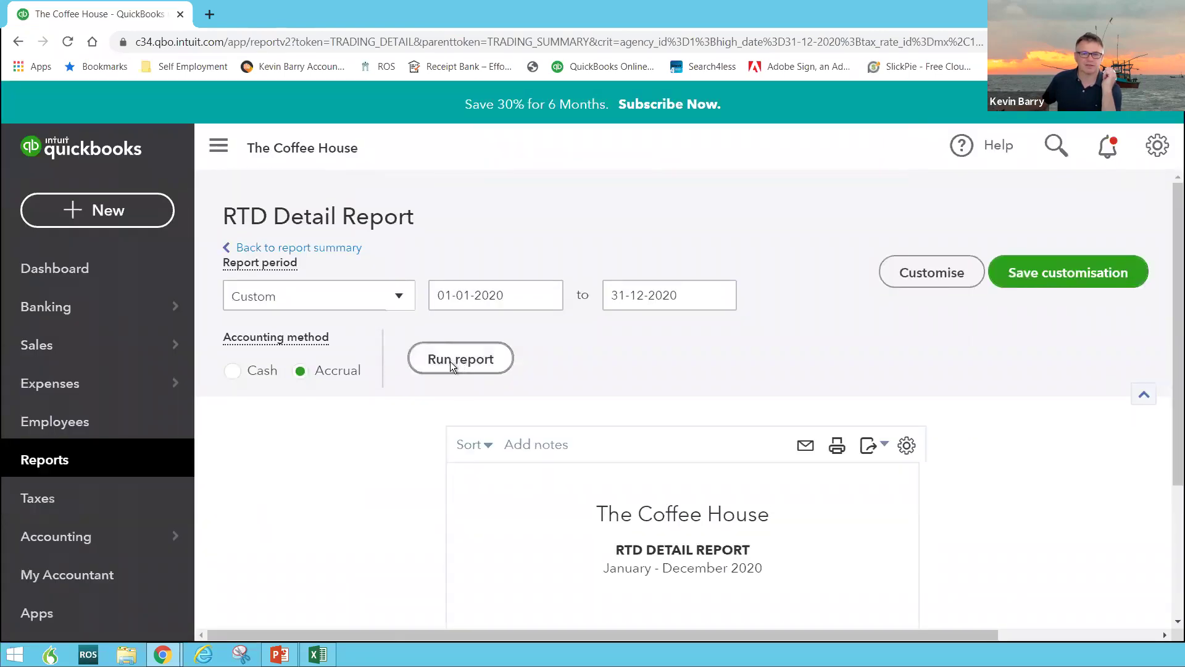
{"action": "scroll", "coordinate": [443, 329], "scroll_direction": "up", "scroll_amount": 3}
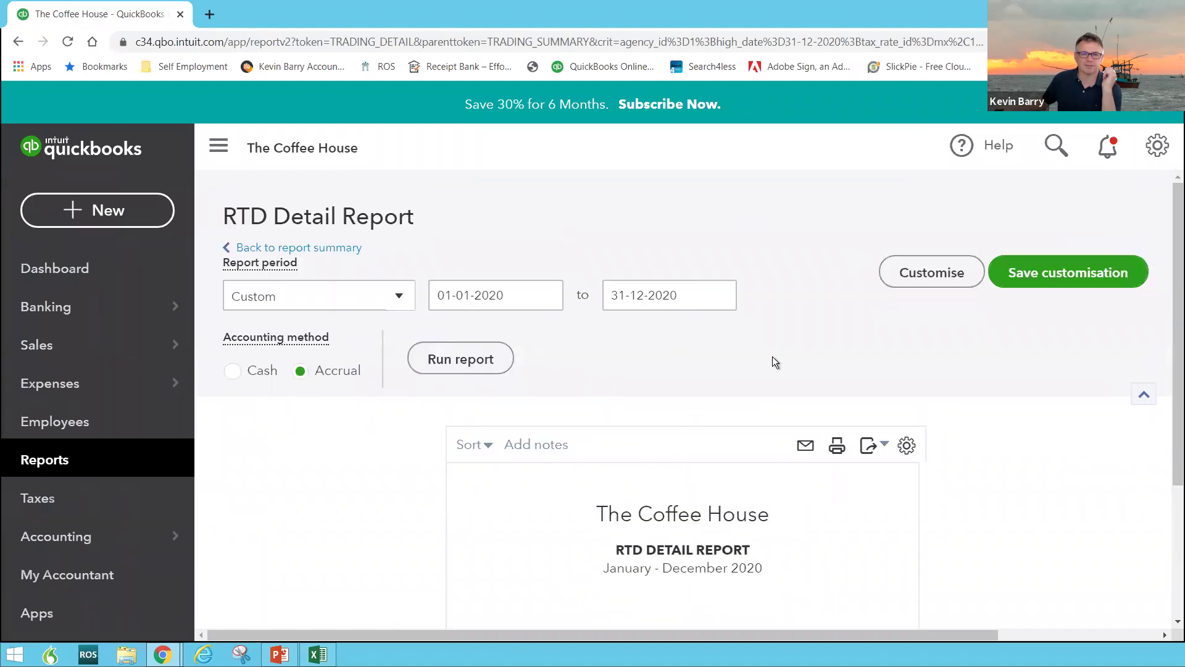
{"action": "scroll", "coordinate": [772, 357], "scroll_direction": "down", "scroll_amount": 3}
{"action": "scroll", "coordinate": [731, 347], "scroll_direction": "up", "scroll_amount": 3}
{"action": "left_click", "coordinate": [318, 297]}
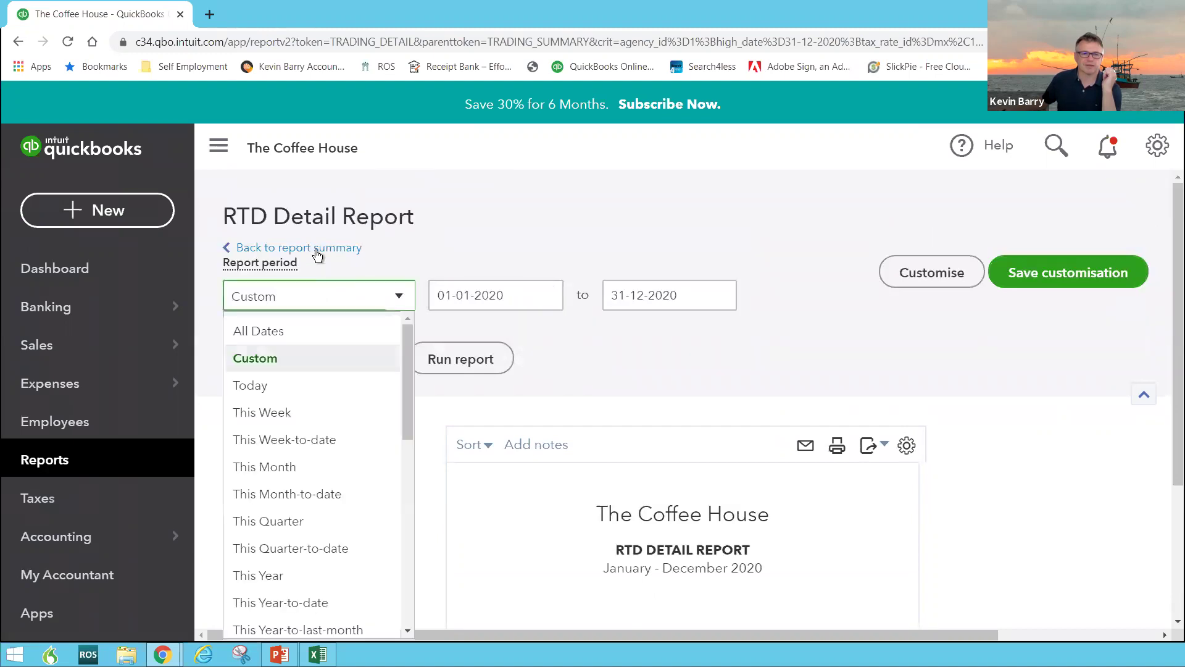
Confirm the summary lists 188.08 under Reduced Other Deductible Goods & Services, totalling €23,373.34, then view Collector General VAT
{"action": "left_click", "coordinate": [313, 249]}
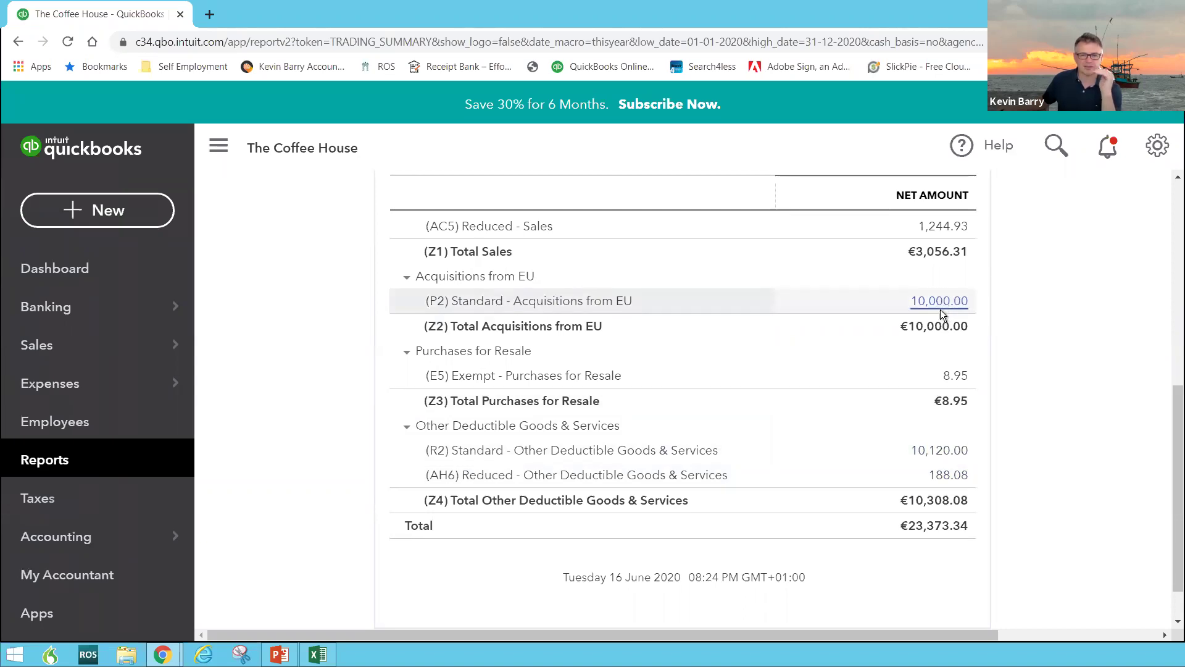
{"action": "scroll", "coordinate": [940, 312], "scroll_direction": "up", "scroll_amount": 4}
{"action": "scroll", "coordinate": [942, 316], "scroll_direction": "up", "scroll_amount": 5}
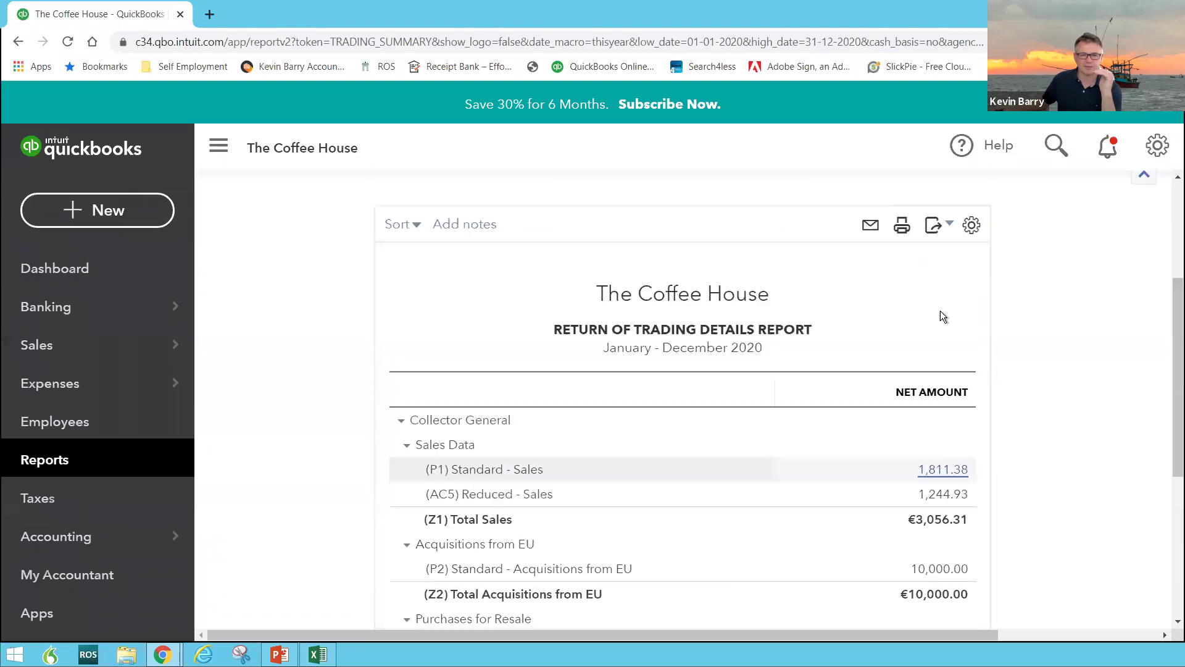
{"action": "left_click", "coordinate": [69, 507]}
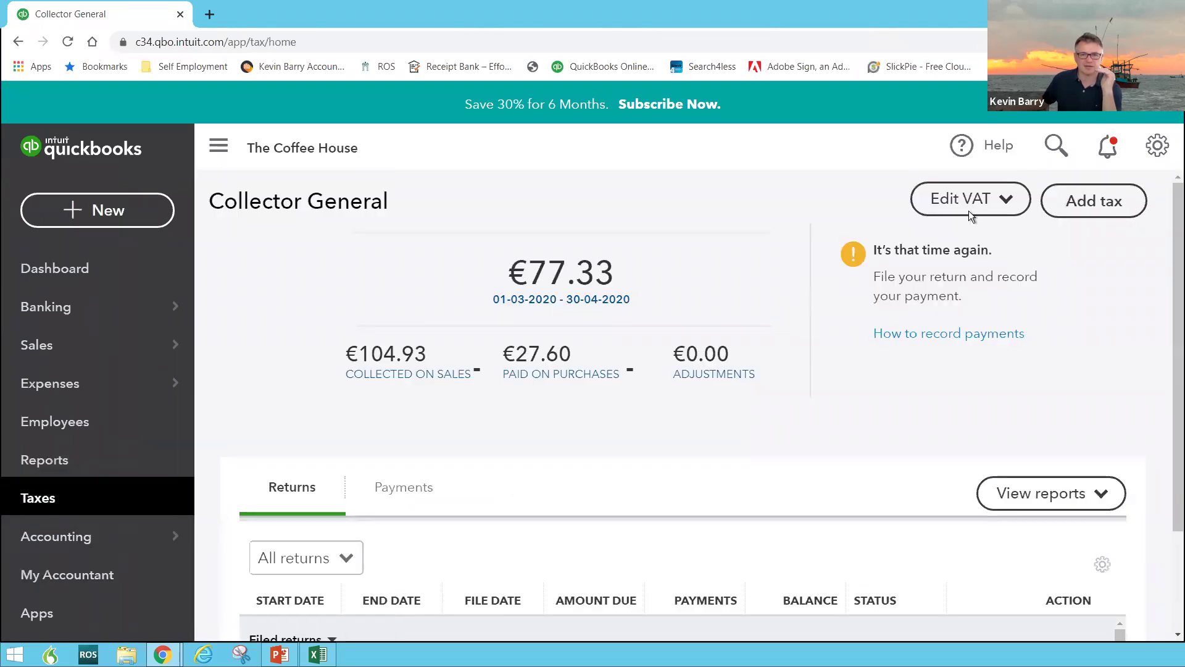
Open the Collector General VAT Rates list and review each rate, including Reduced - R
{"action": "left_click", "coordinate": [968, 209]}
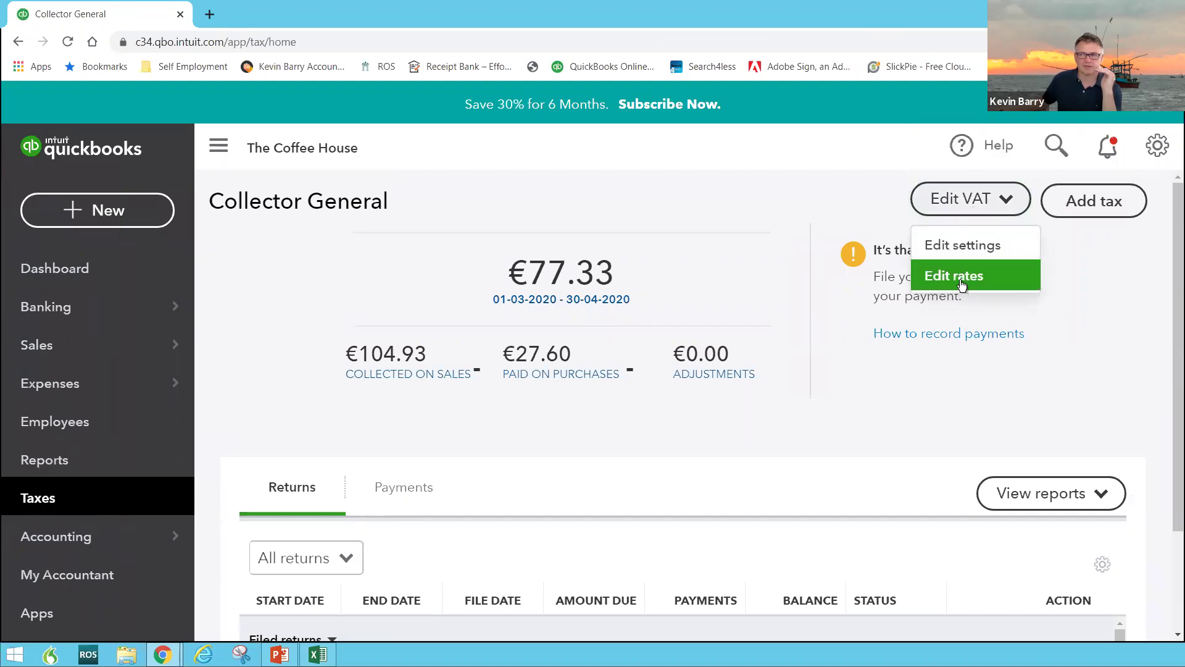
{"action": "left_click", "coordinate": [958, 279]}
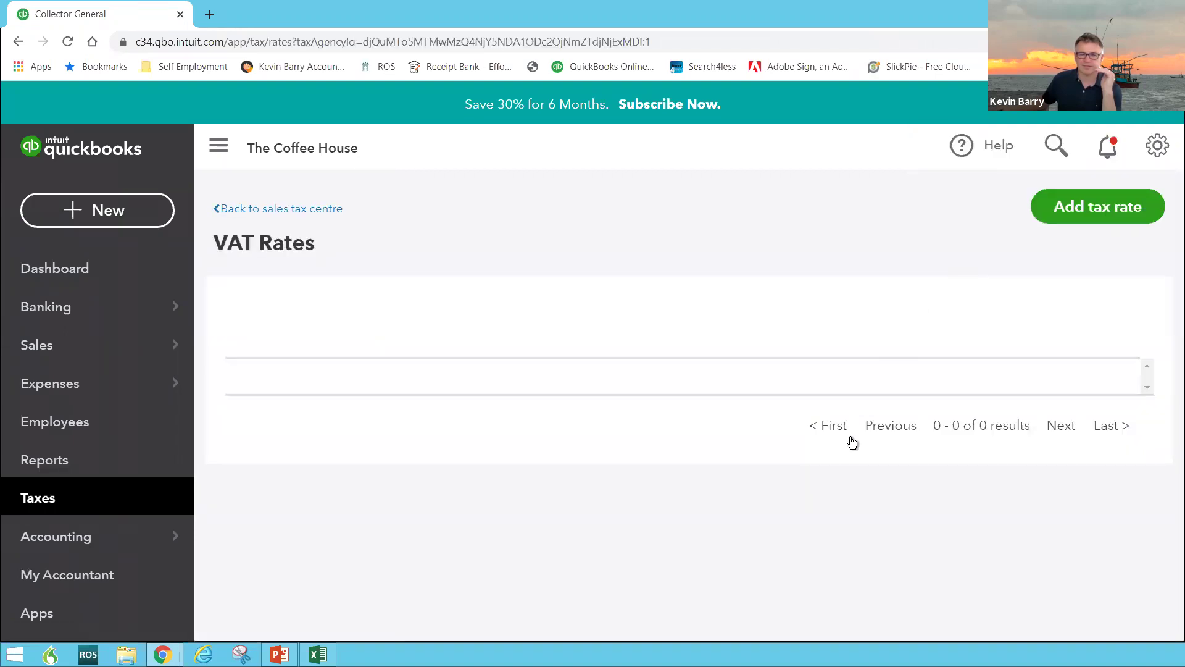
{"action": "scroll", "coordinate": [824, 476], "scroll_direction": "down", "scroll_amount": 5}
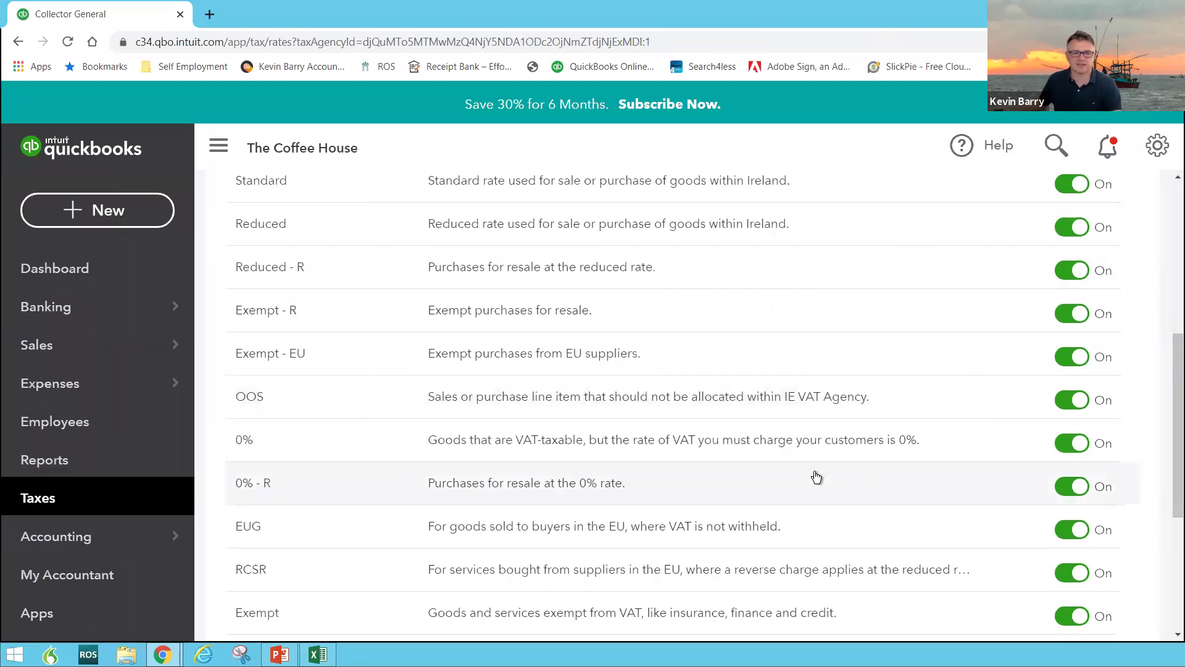
{"action": "scroll", "coordinate": [817, 476], "scroll_direction": "down", "scroll_amount": 1}
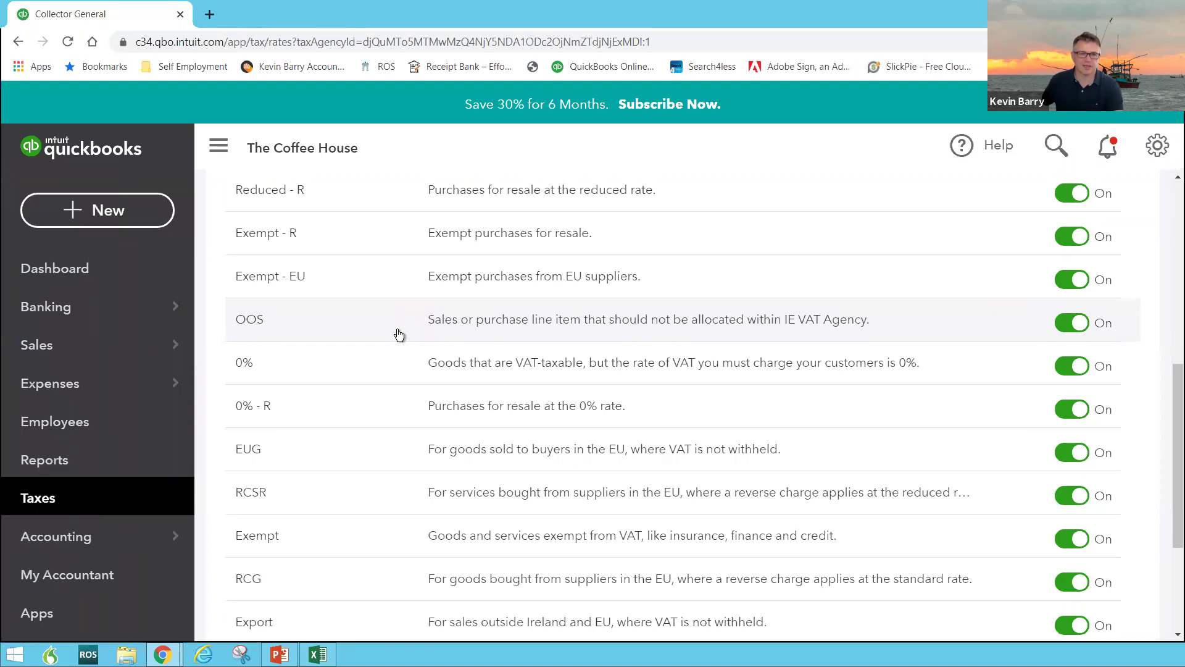
{"action": "scroll", "coordinate": [399, 334], "scroll_direction": "down", "scroll_amount": 3}
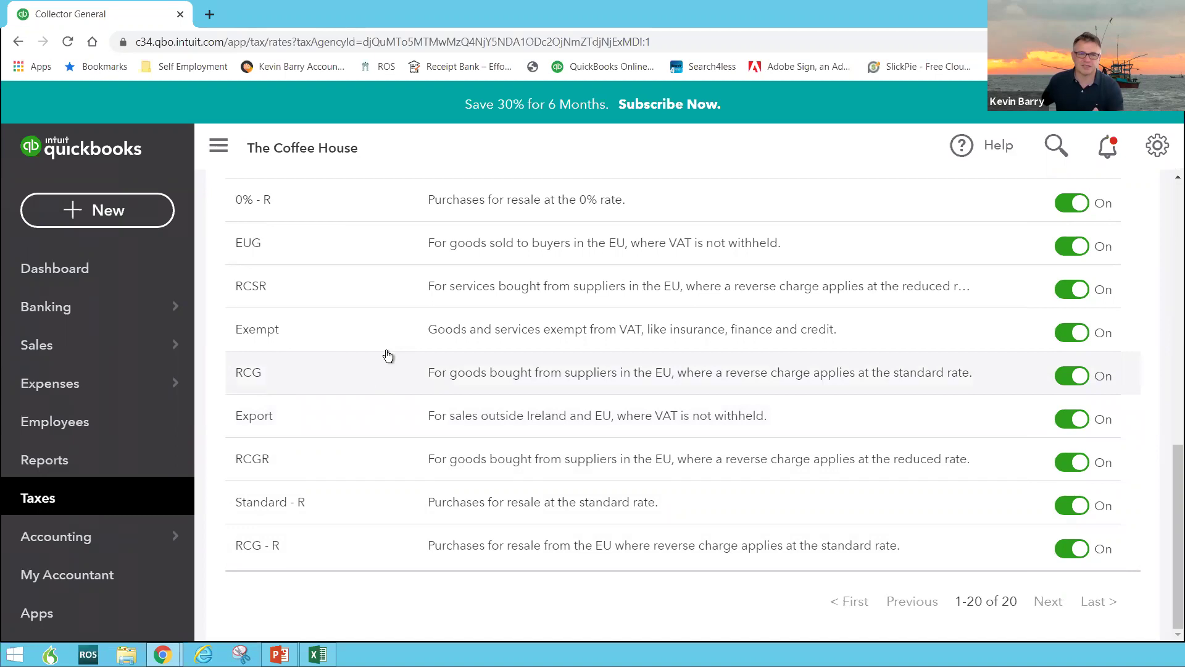
{"action": "scroll", "coordinate": [387, 355], "scroll_direction": "up", "scroll_amount": 5}
{"action": "scroll", "coordinate": [387, 356], "scroll_direction": "up", "scroll_amount": 5}
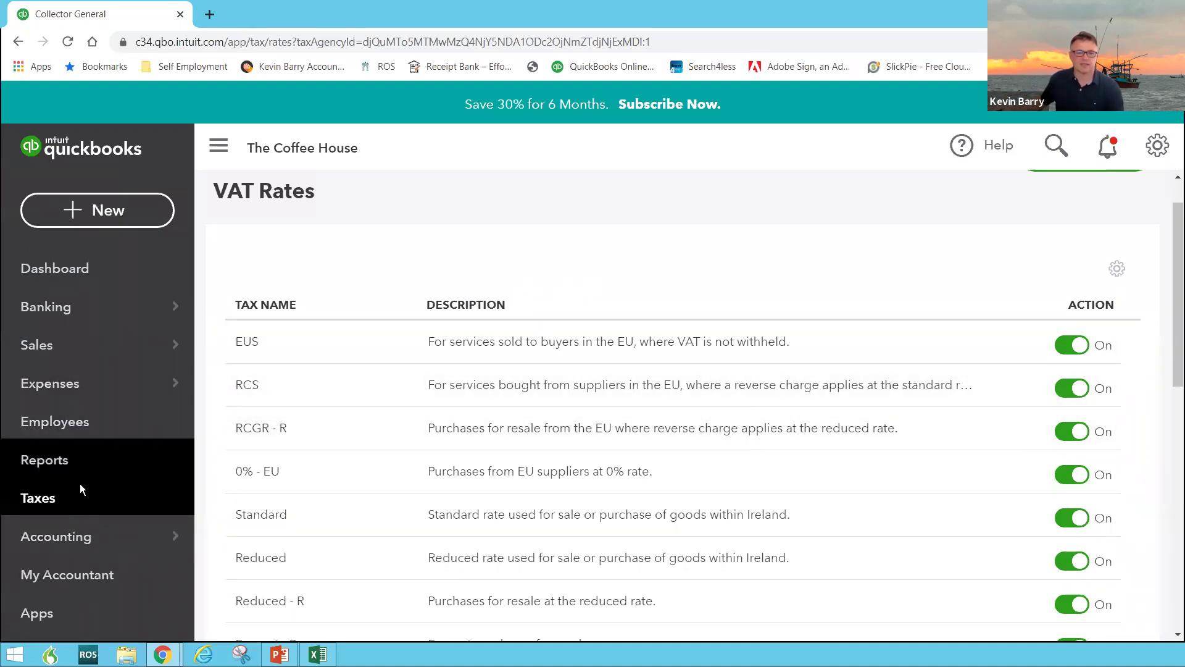
From the dashboard, start a new bill with Costa Coffee as the supplier
{"action": "left_click", "coordinate": [62, 270]}
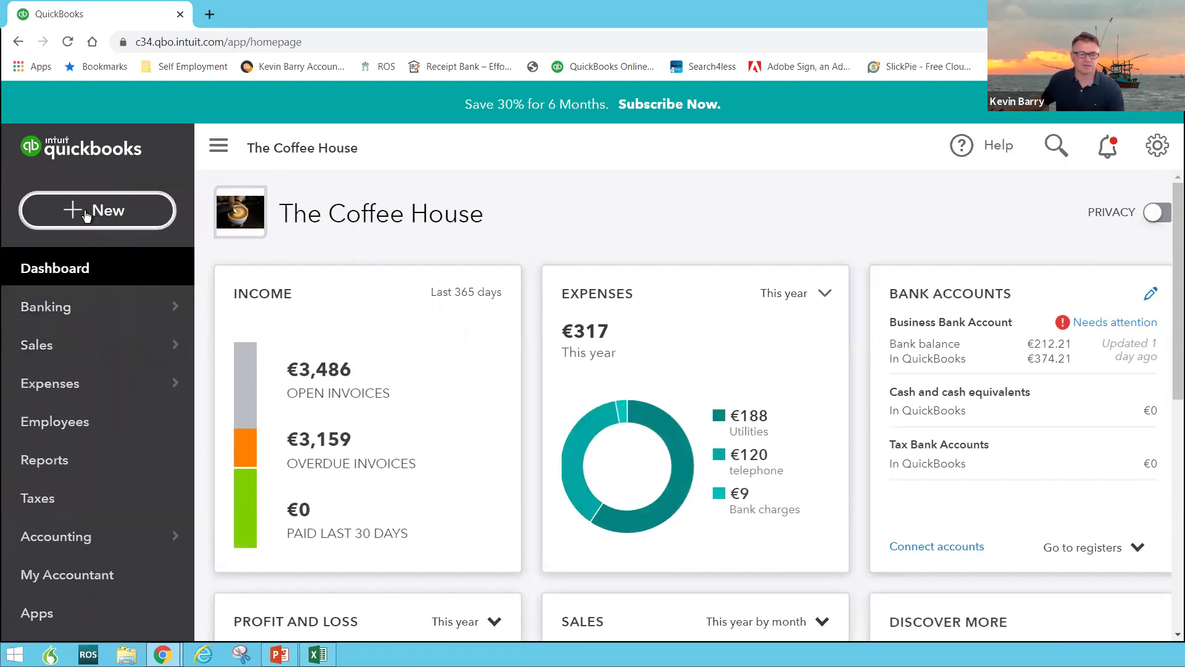
{"action": "left_click", "coordinate": [98, 234]}
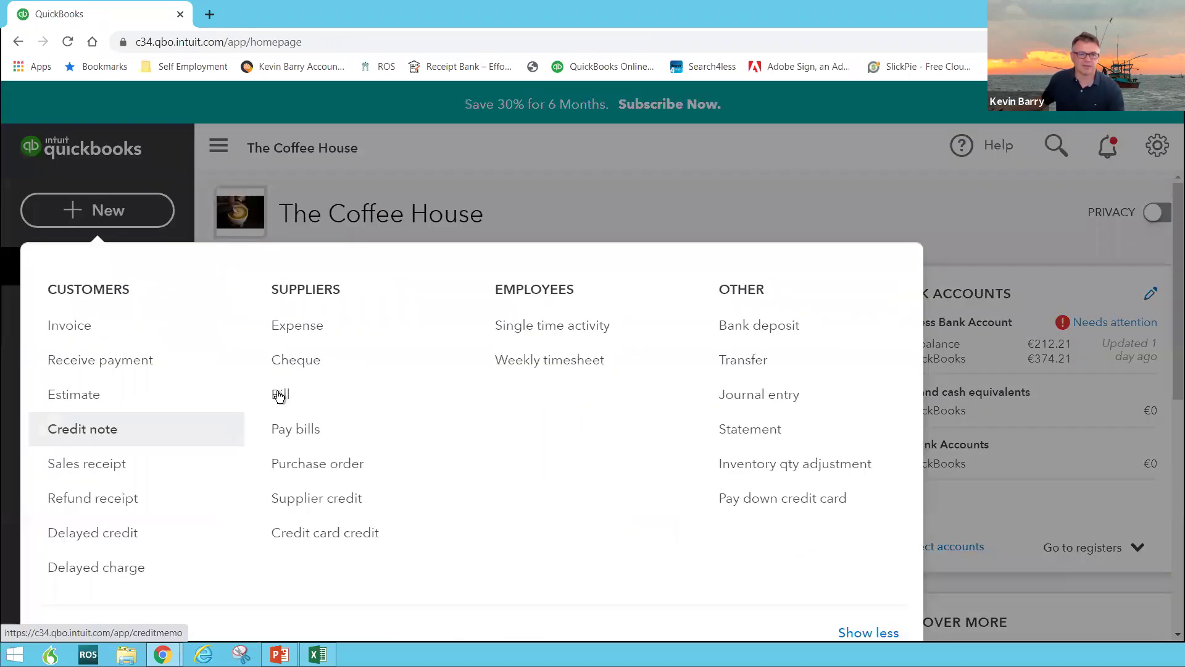
{"action": "left_click", "coordinate": [279, 392]}
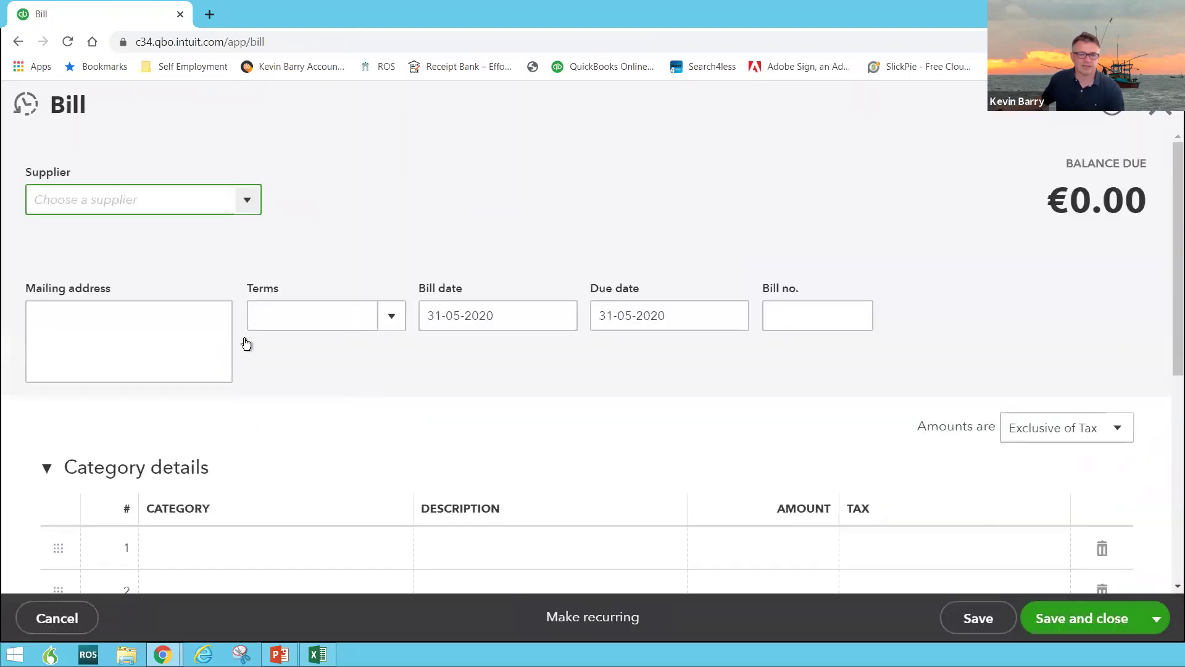
{"action": "left_click", "coordinate": [251, 205]}
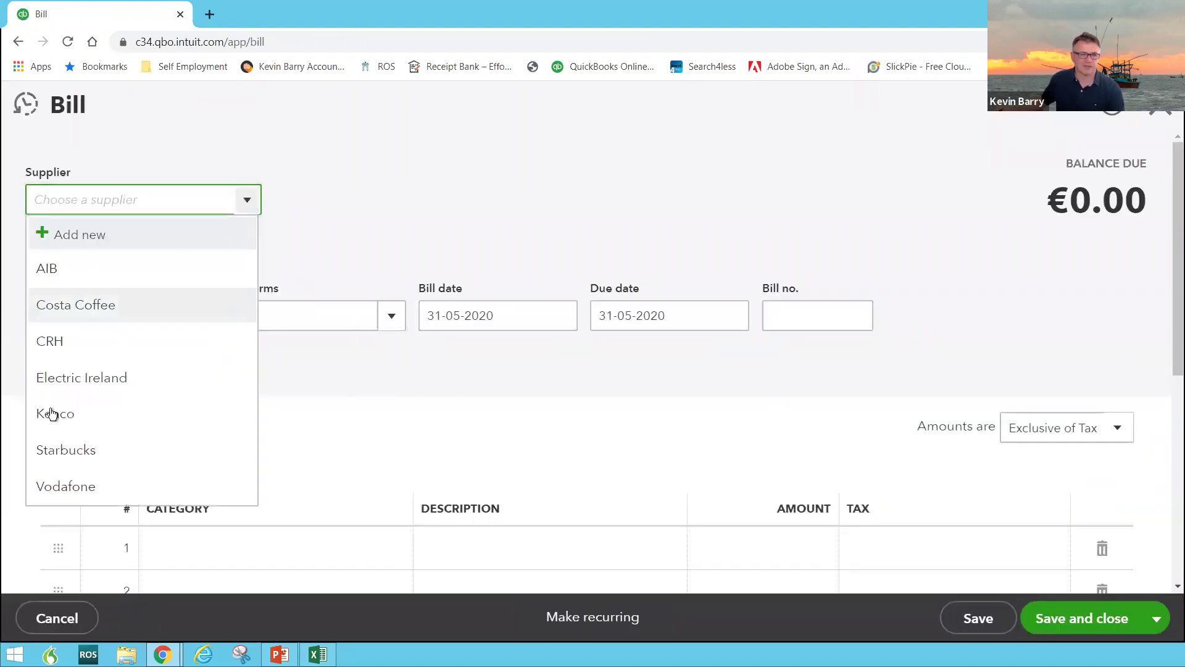
{"action": "left_click", "coordinate": [81, 307]}
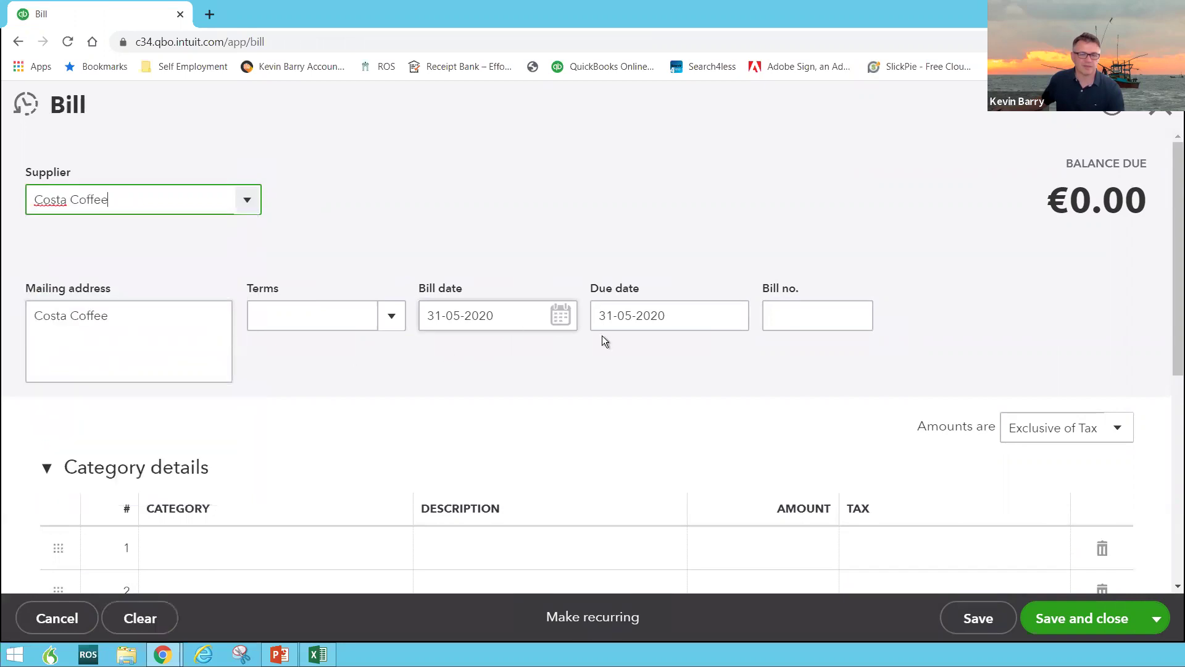
{"action": "scroll", "coordinate": [616, 420], "scroll_direction": "down", "scroll_amount": 6}
{"action": "scroll", "coordinate": [435, 364], "scroll_direction": "up", "scroll_amount": 4}
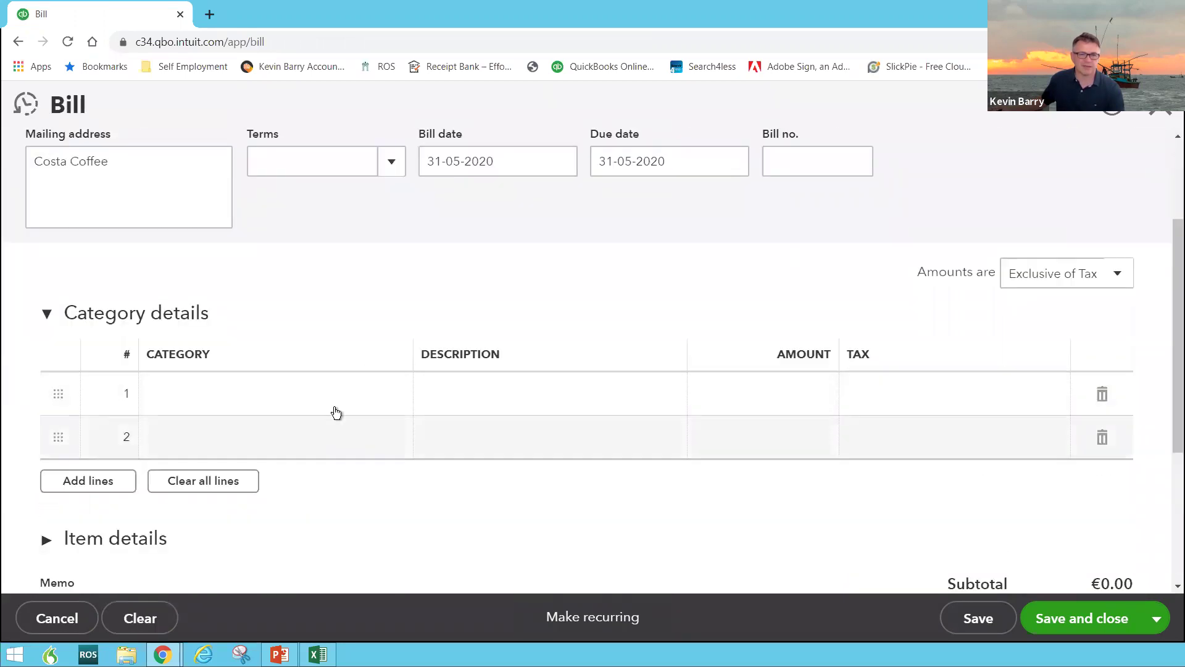
{"action": "left_click", "coordinate": [335, 396]}
Enter a 500.00 Cost of sales:Coffee Purchases line at 0% - R and save the bill
{"action": "left_click", "coordinate": [395, 395]}
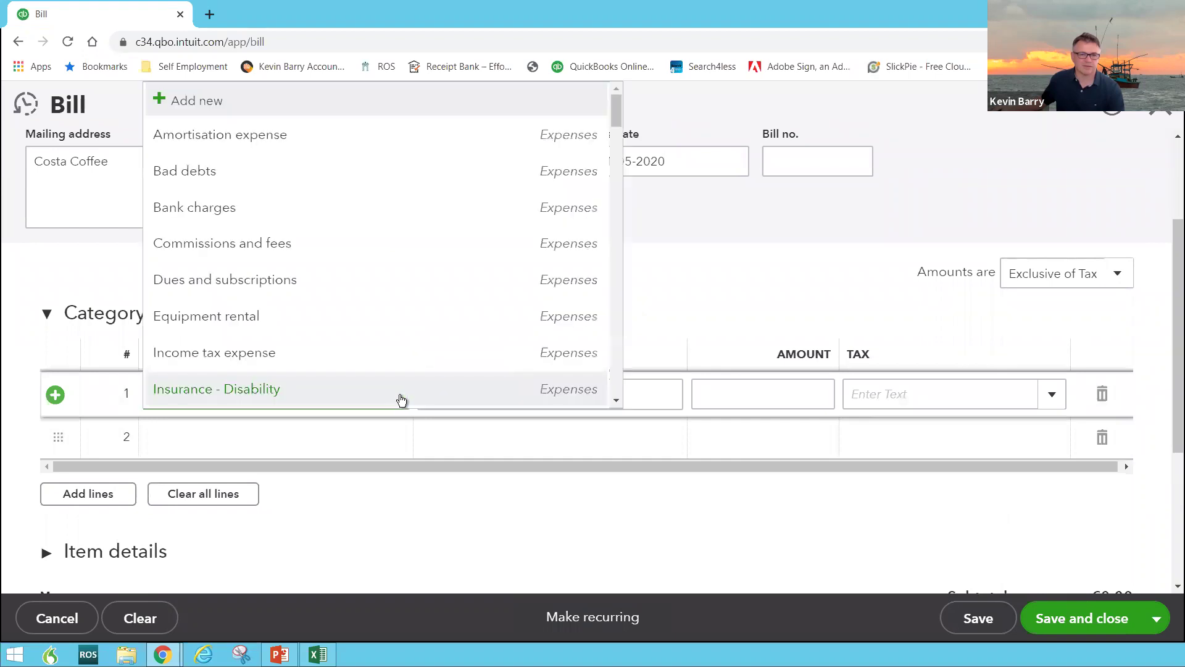
{"action": "left_click", "coordinate": [670, 356]}
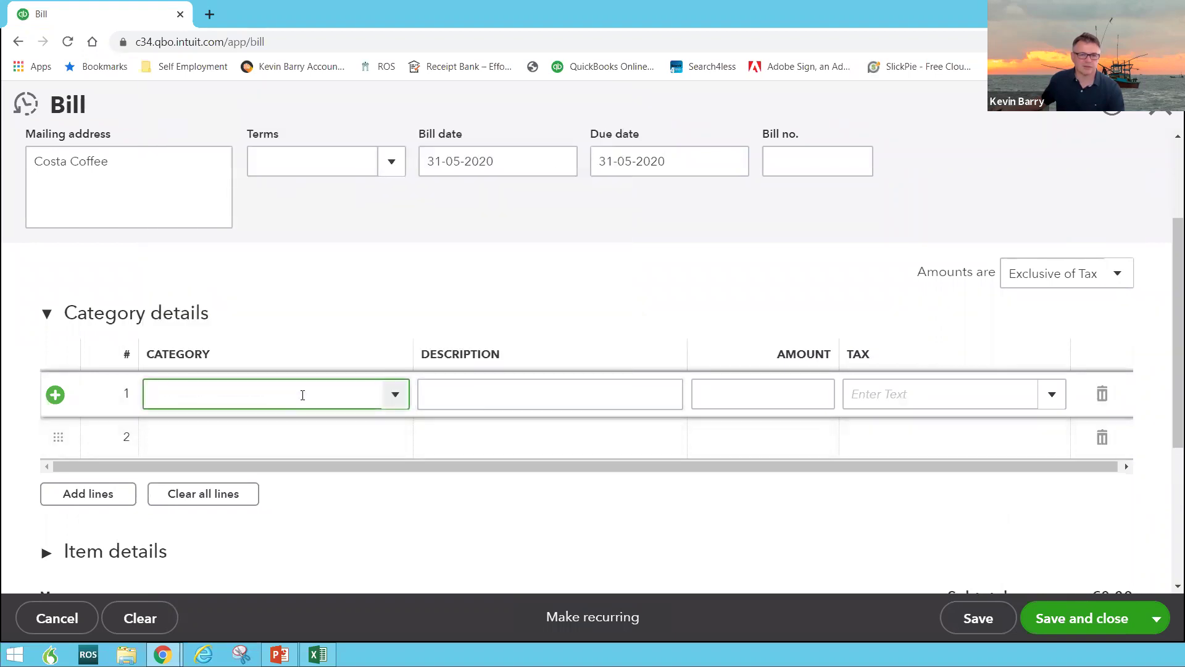
{"action": "type", "text": "cost"}
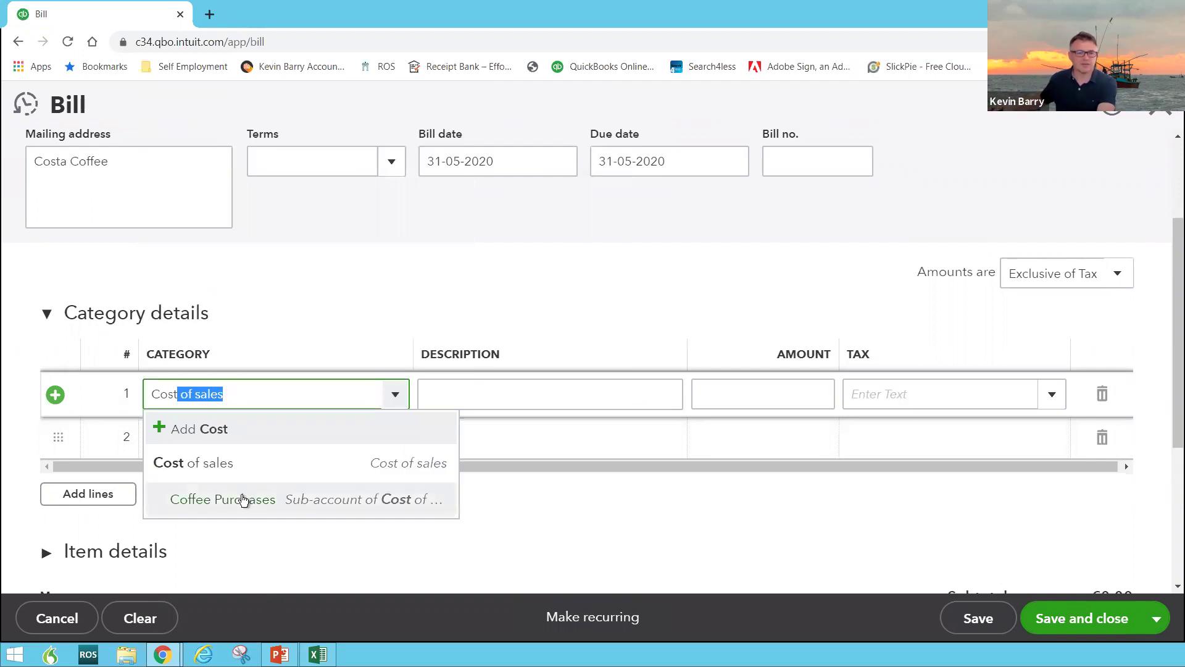
{"action": "left_click", "coordinate": [242, 500]}
{"action": "left_click", "coordinate": [480, 394]}
{"action": "left_click", "coordinate": [737, 398]}
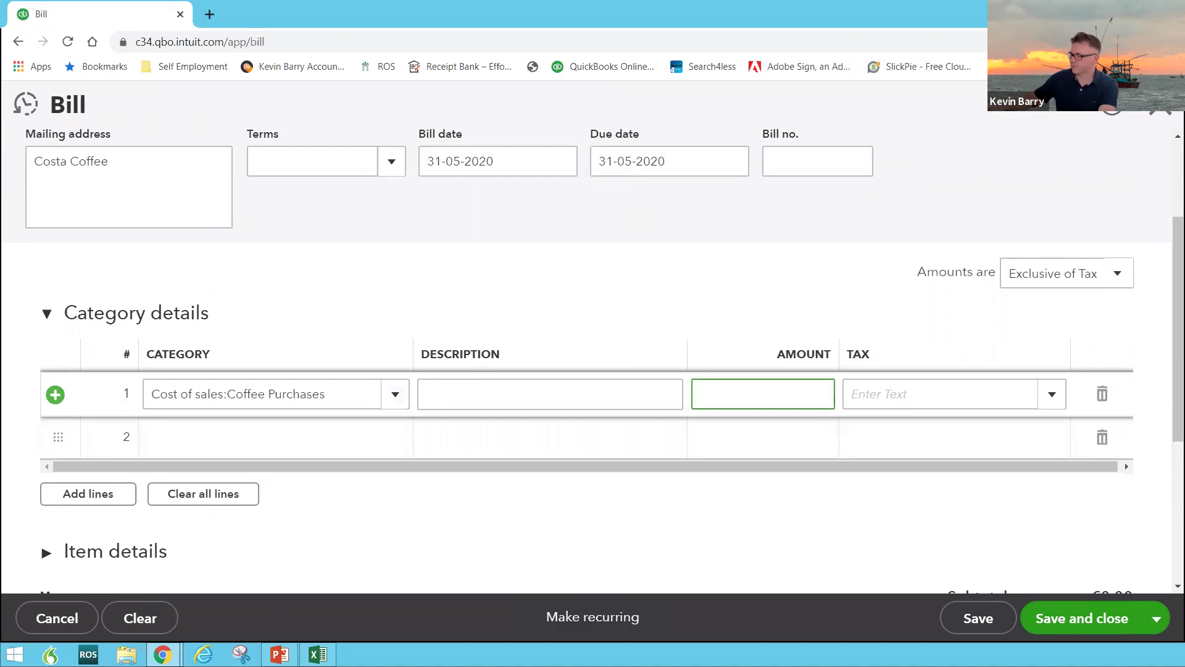
{"action": "type", "text": "500"}
{"action": "key", "text": "Tab"}
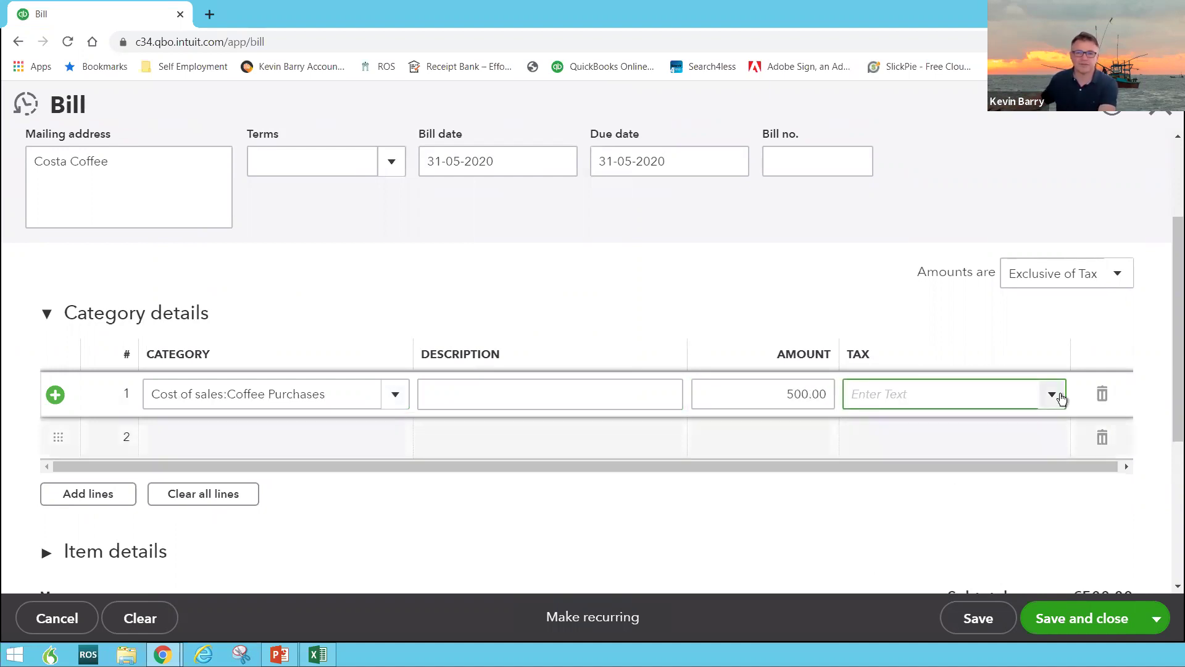
{"action": "left_click", "coordinate": [1052, 394]}
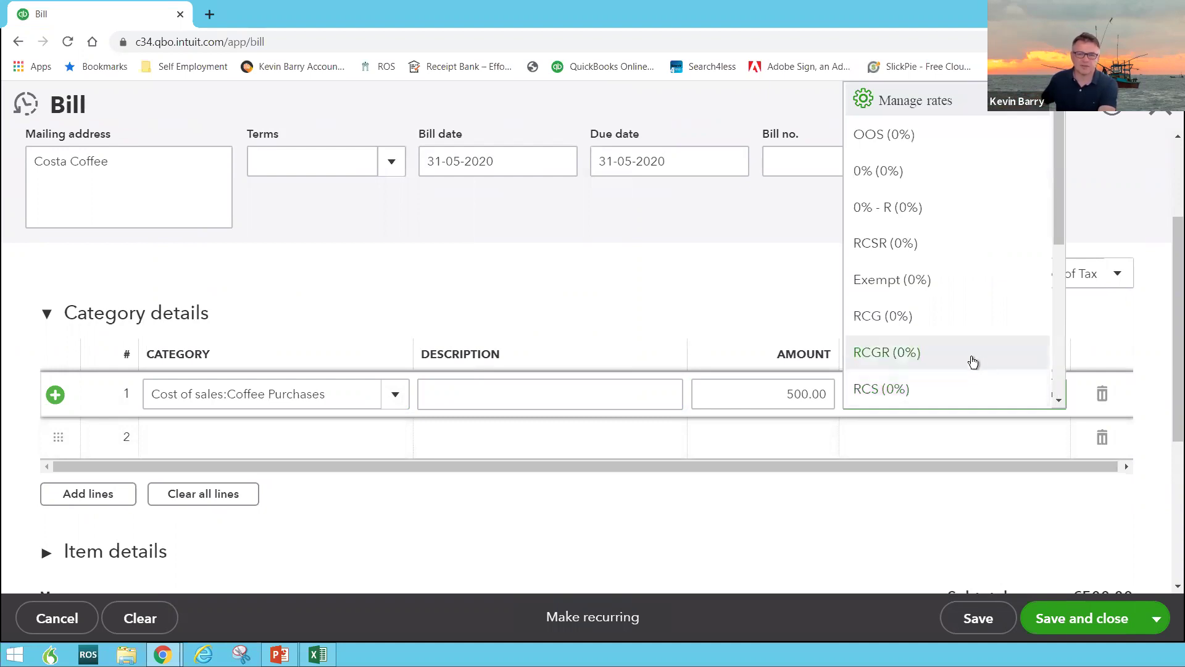
{"action": "left_click", "coordinate": [916, 207]}
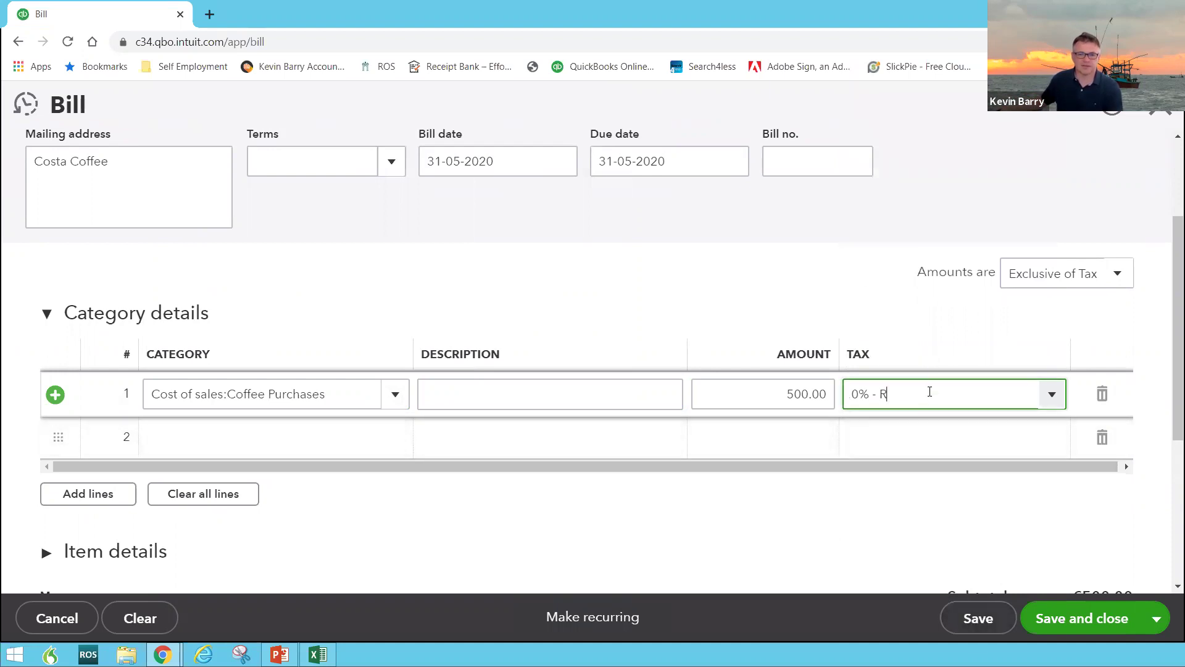
{"action": "left_click", "coordinate": [973, 630]}
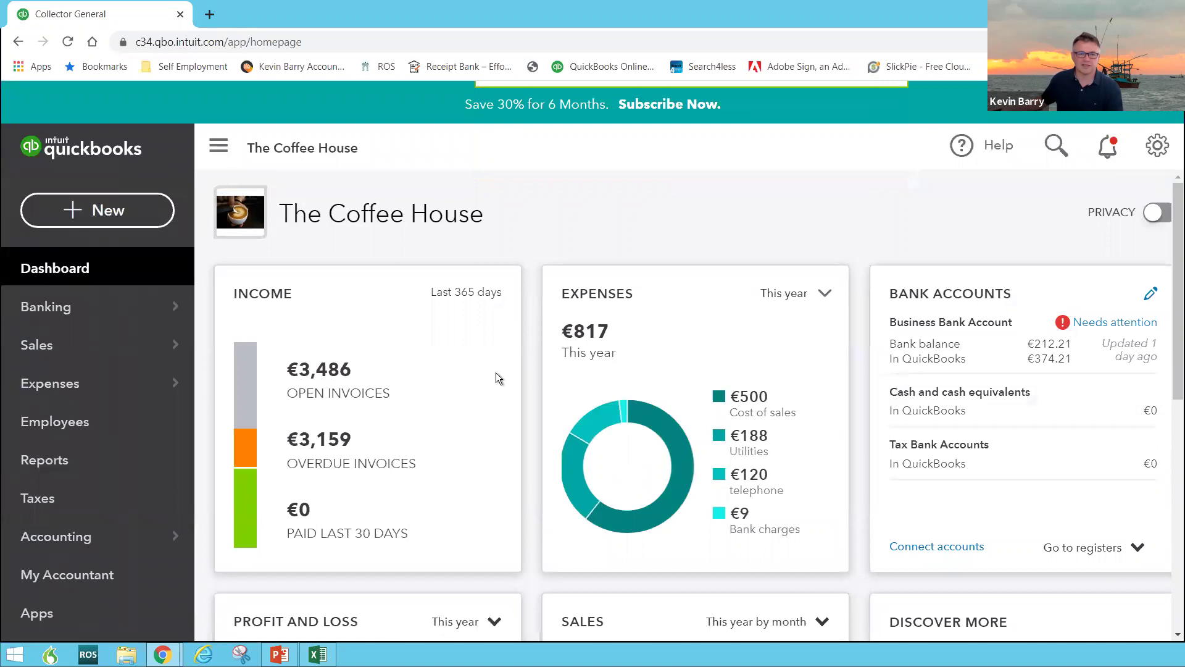
Drill from Profit and Loss into Coffee Purchases 500.00 to view the Costa Coffee bill, then return to the dashboard
{"action": "scroll", "coordinate": [495, 372], "scroll_direction": "down", "scroll_amount": 2}
{"action": "scroll", "coordinate": [495, 372], "scroll_direction": "down", "scroll_amount": 1}
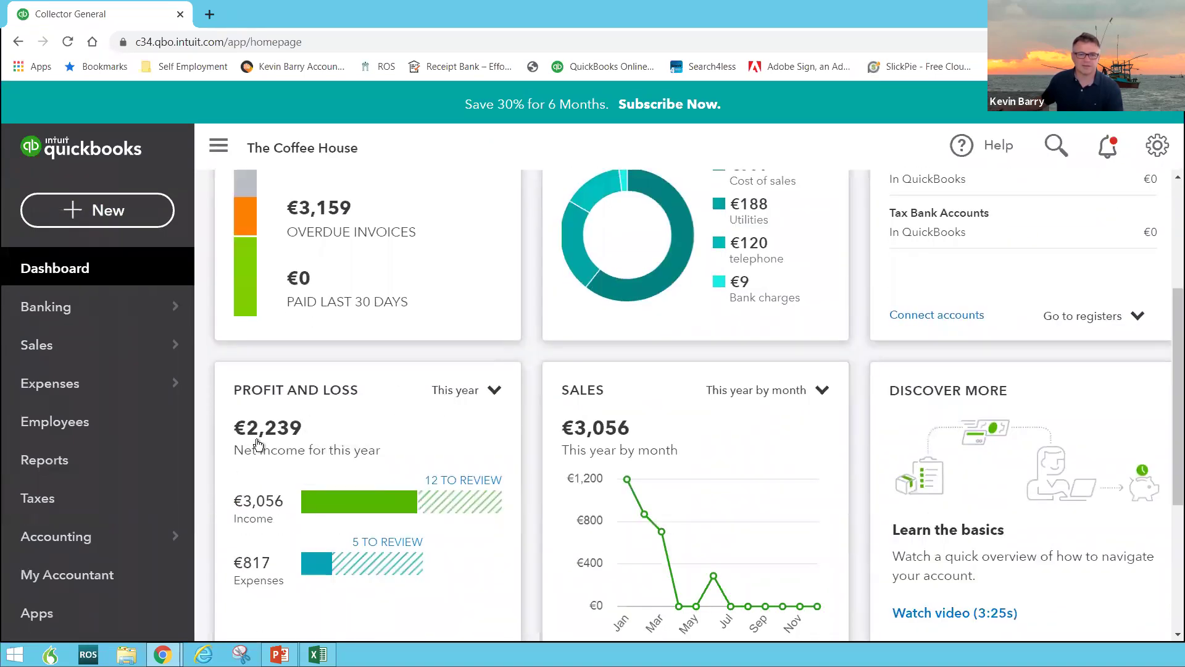
{"action": "left_click", "coordinate": [295, 391]}
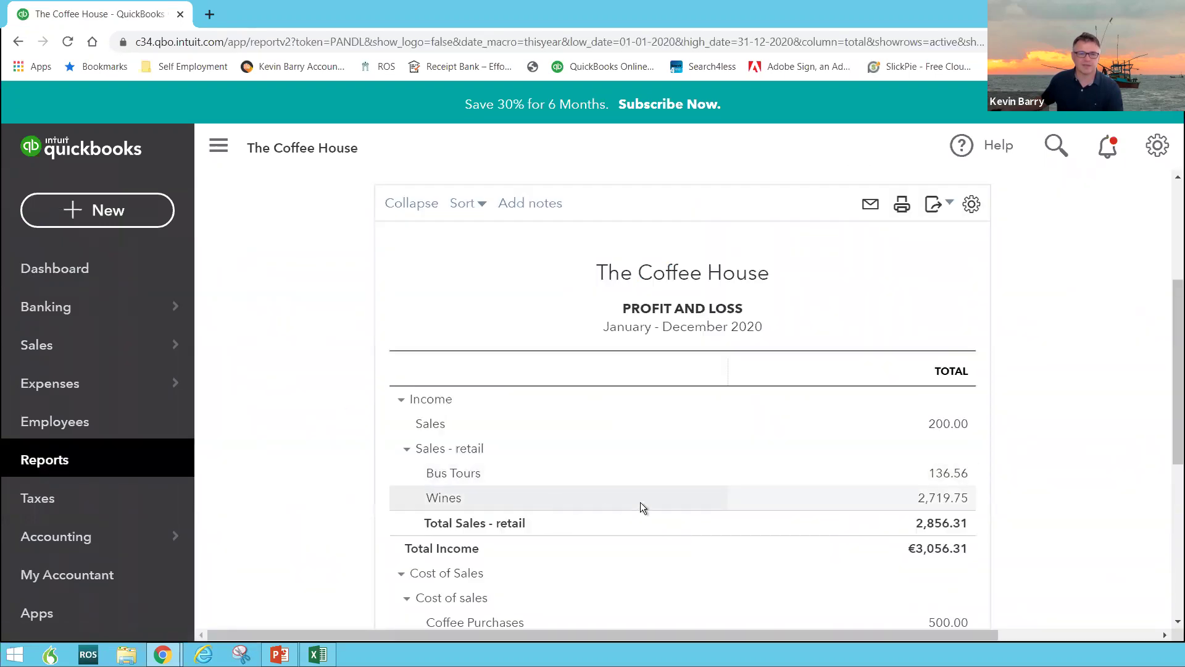
{"action": "scroll", "coordinate": [640, 502], "scroll_direction": "down", "scroll_amount": 5}
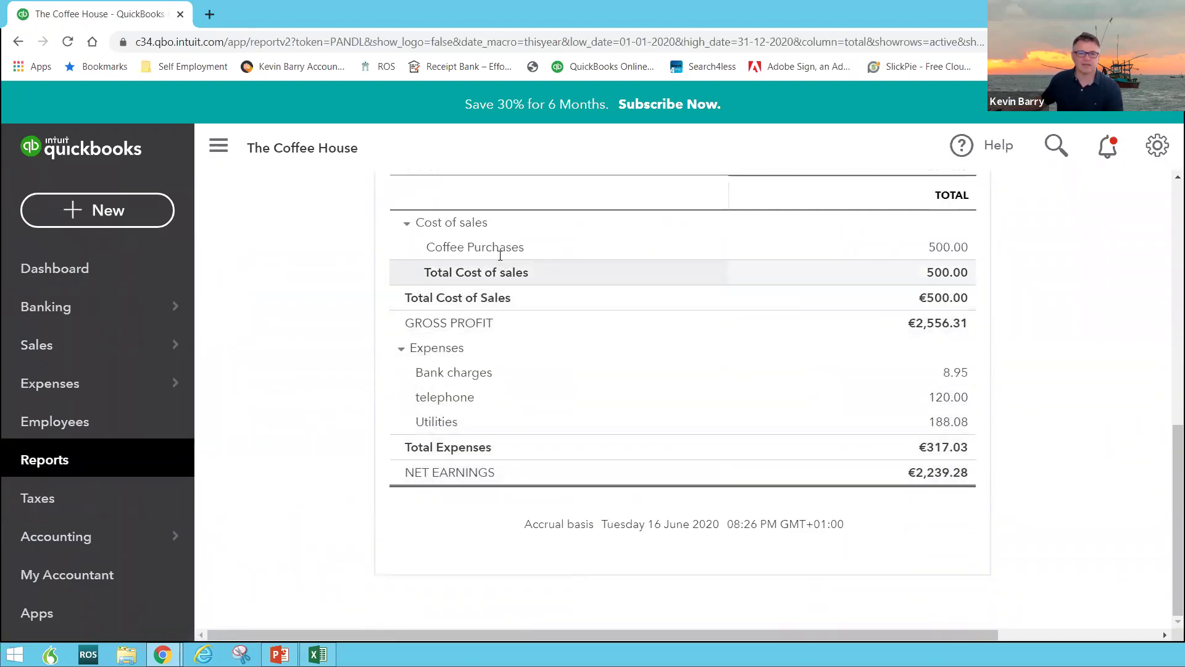
{"action": "left_click", "coordinate": [940, 248]}
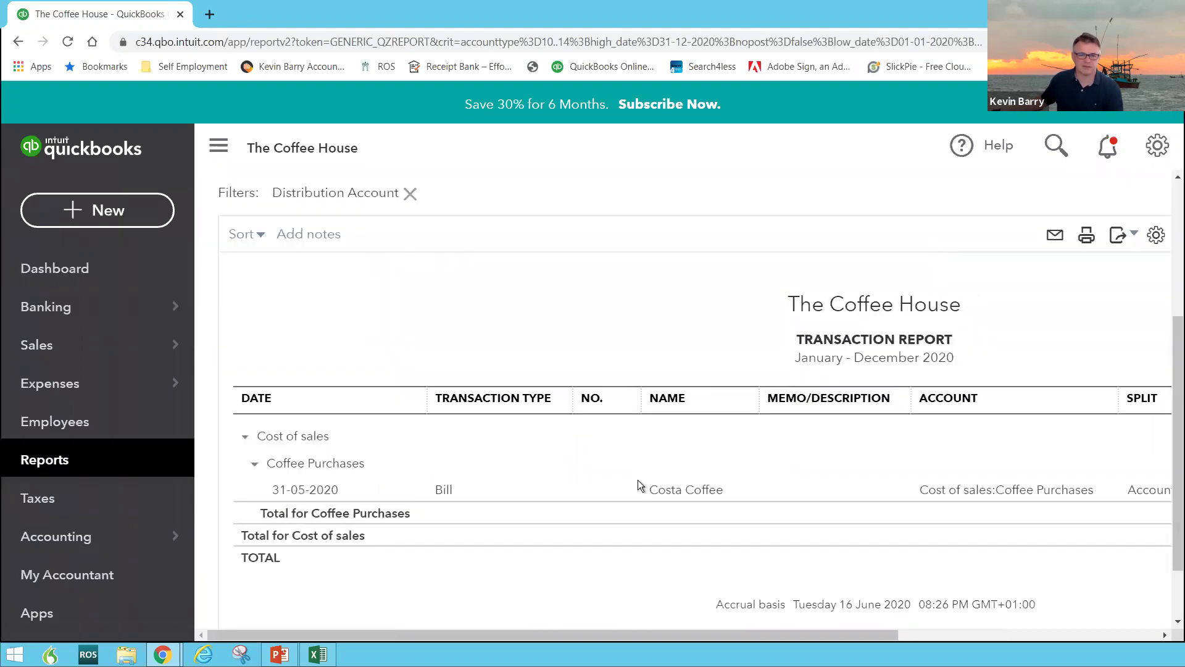
{"action": "left_click", "coordinate": [444, 491]}
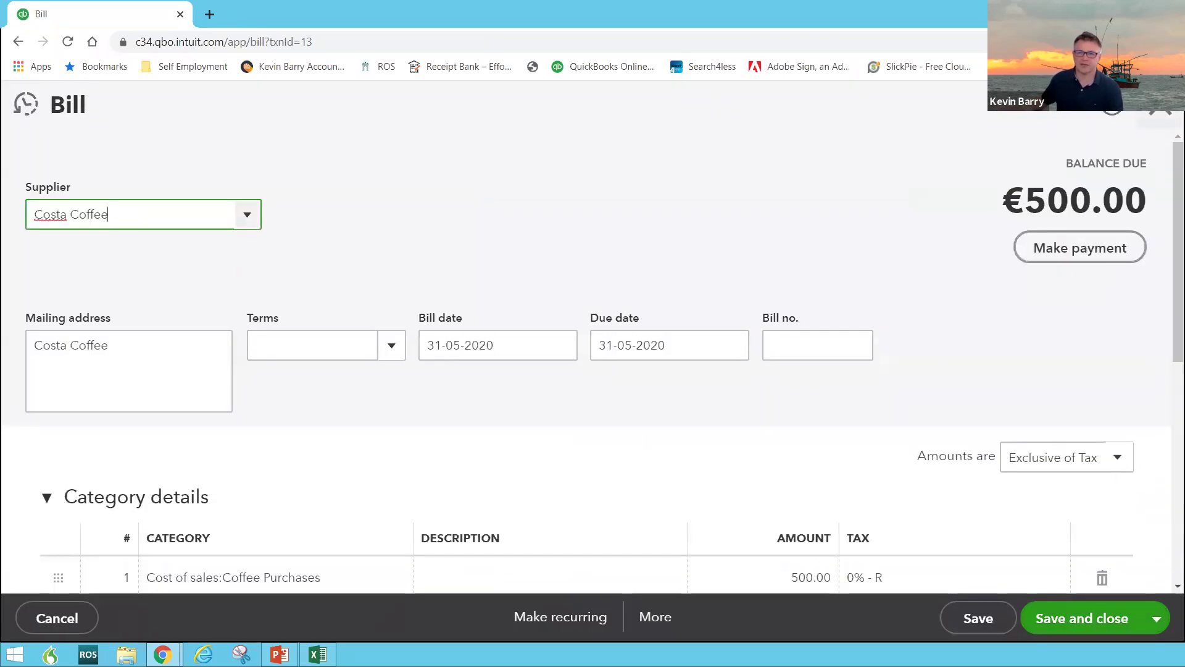
{"action": "left_click", "coordinate": [1145, 119]}
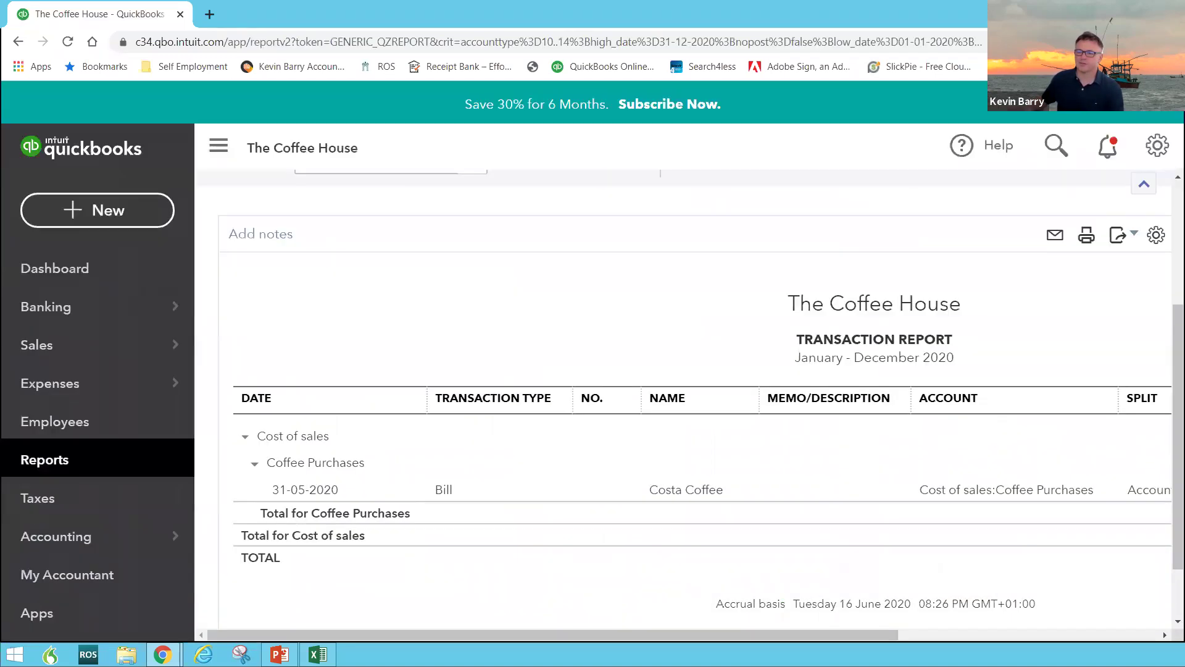
{"action": "left_click", "coordinate": [90, 269]}
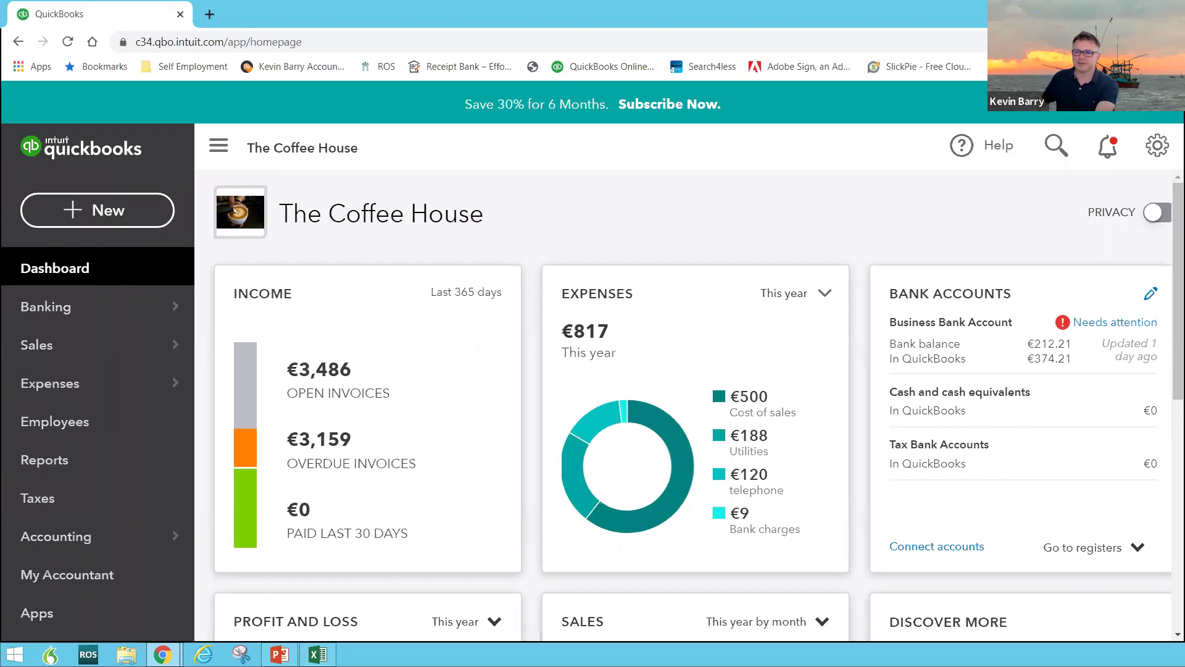
Switch to PowerPoint, resume the slideshow and advance to the 'VAT' slide
{"action": "key", "text": "alt+Tab"}
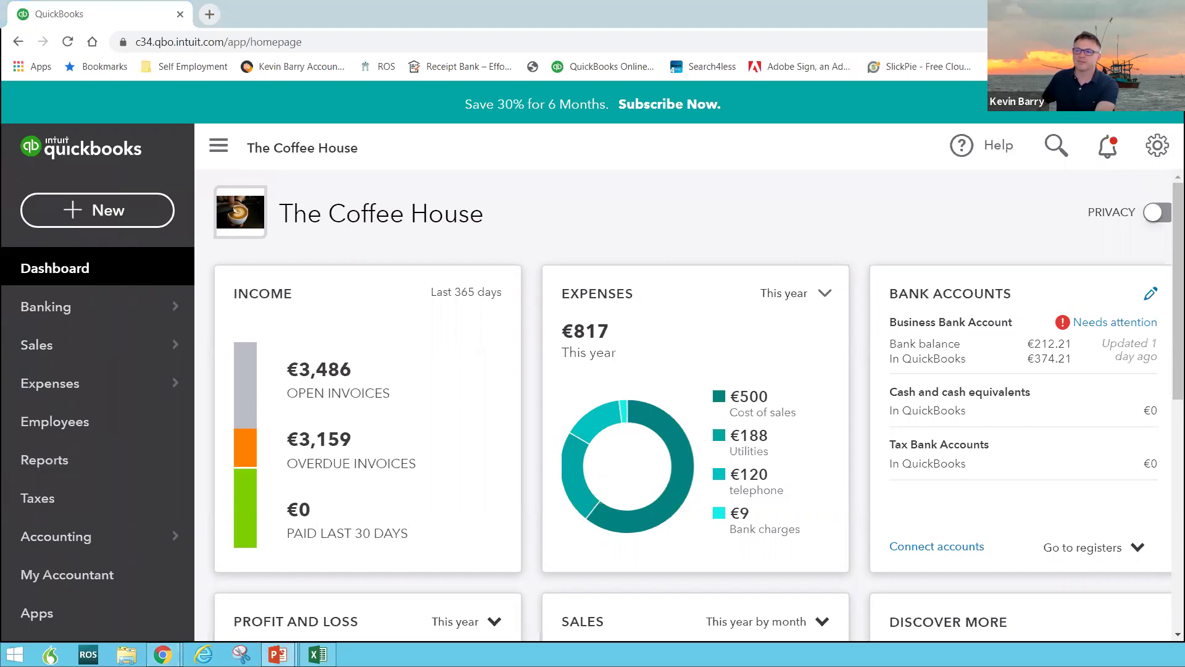
{"action": "key", "text": "shift+F5"}
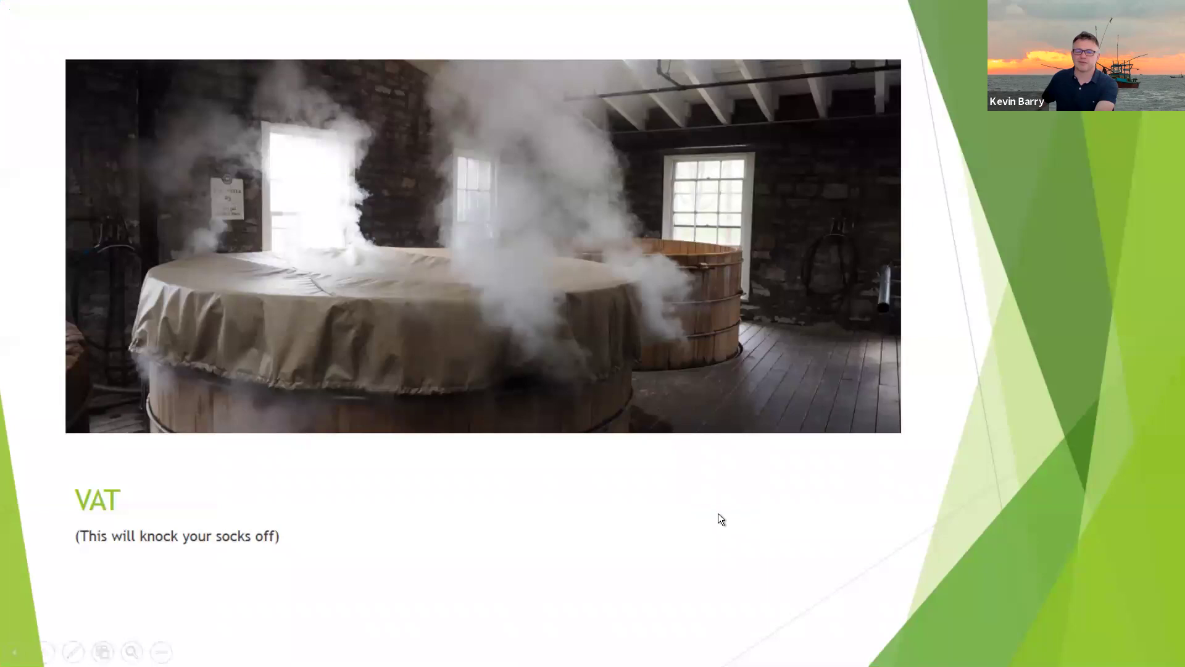
{"action": "left_click", "coordinate": [717, 513]}
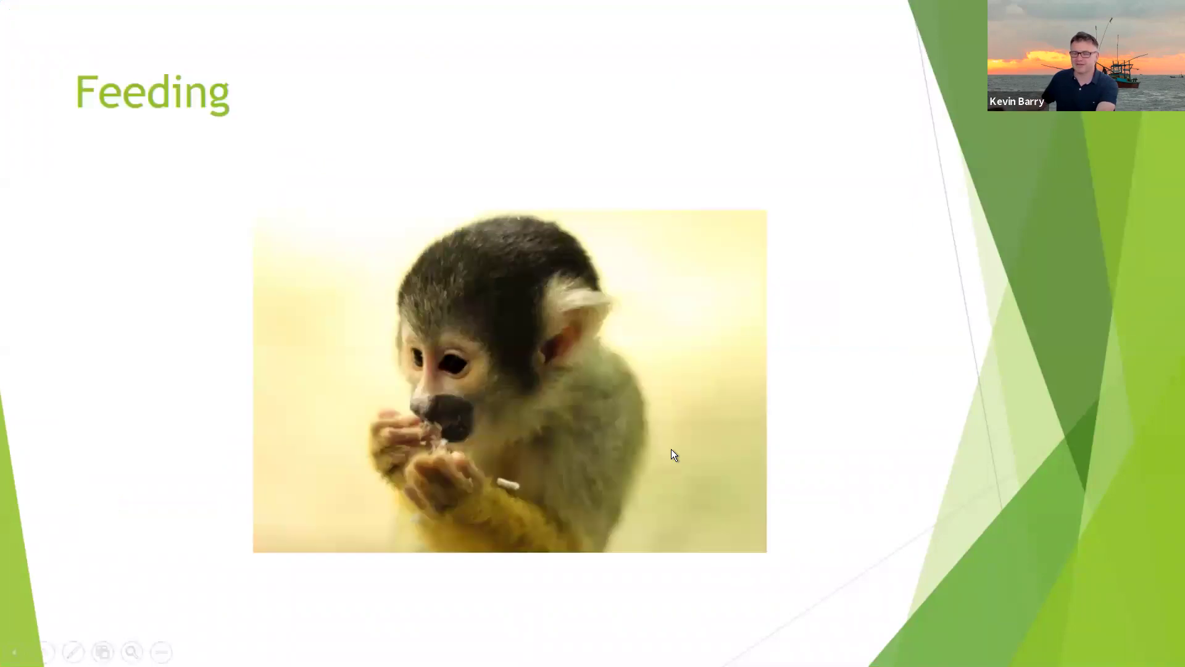
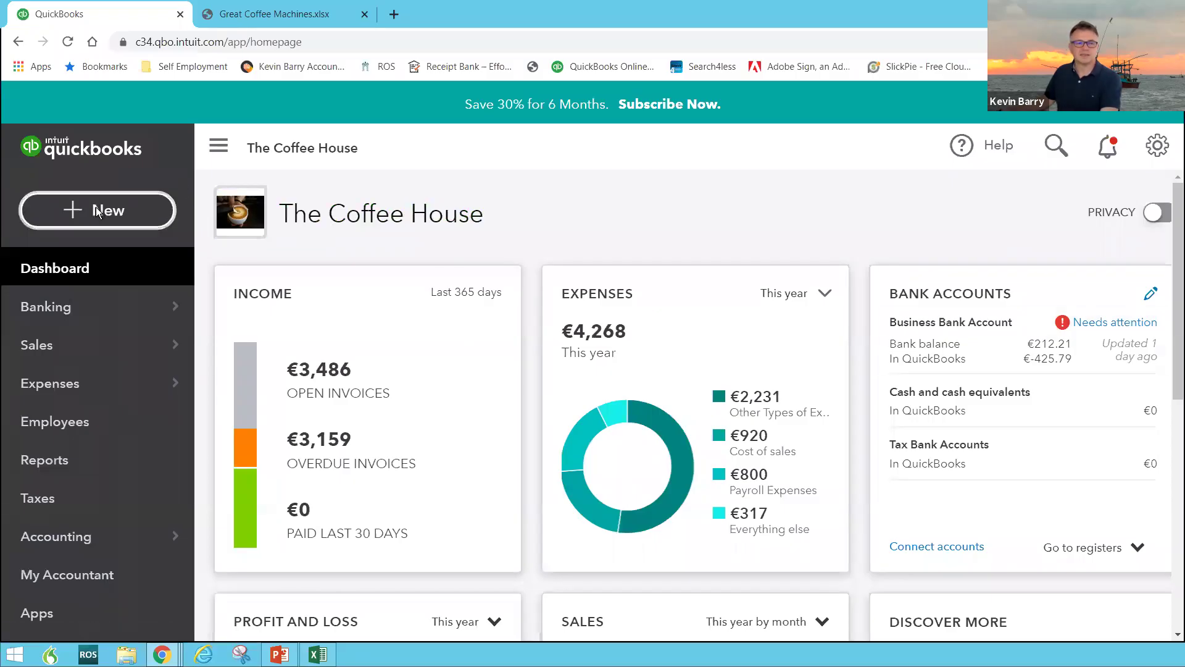
Open the + New menu listing customer, supplier, employee and other transaction types
{"action": "left_click", "coordinate": [94, 206]}
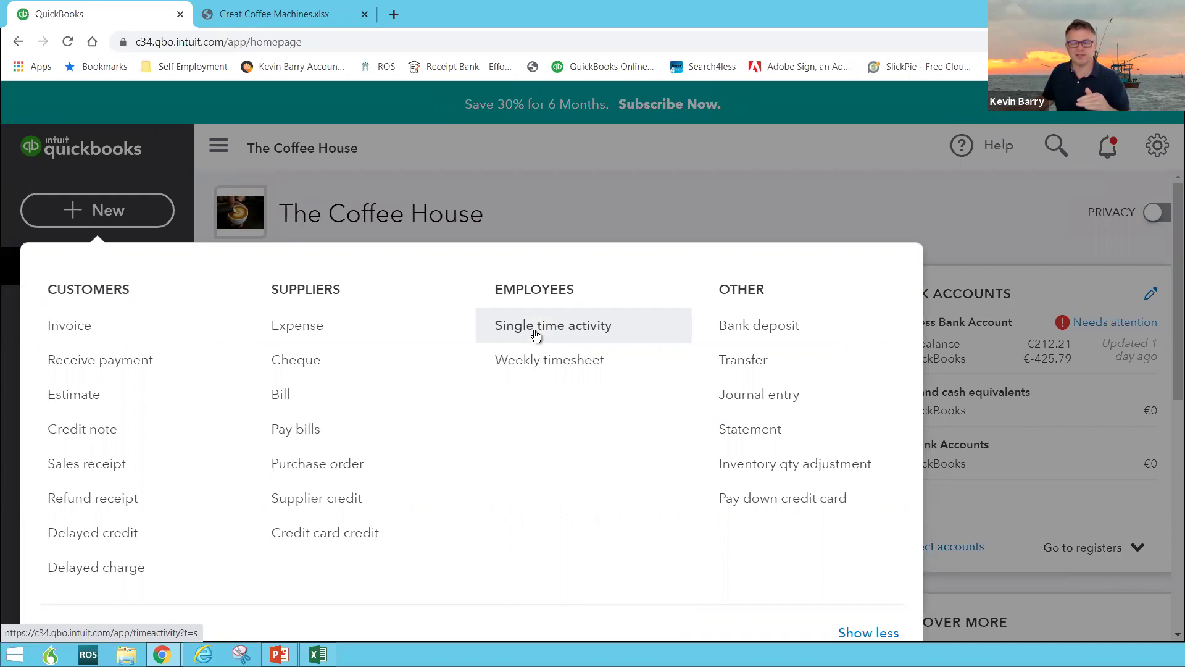
Start a weekly timesheet and assign its first row to the customer
{"action": "left_click", "coordinate": [542, 362]}
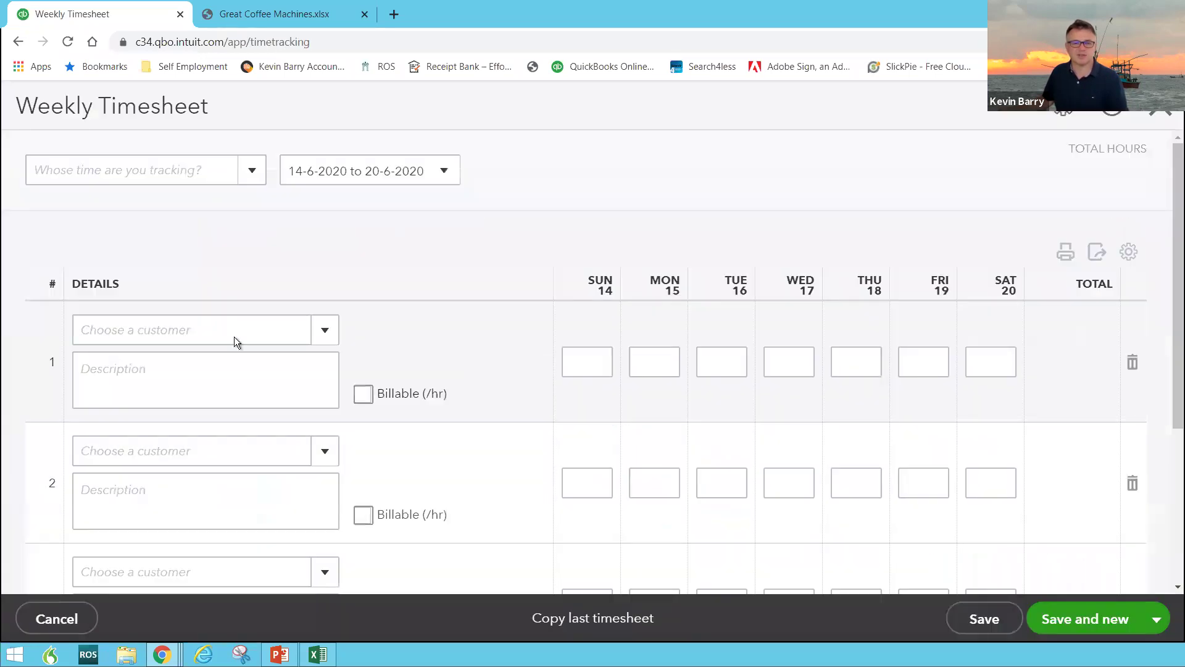
{"action": "left_click", "coordinate": [251, 171]}
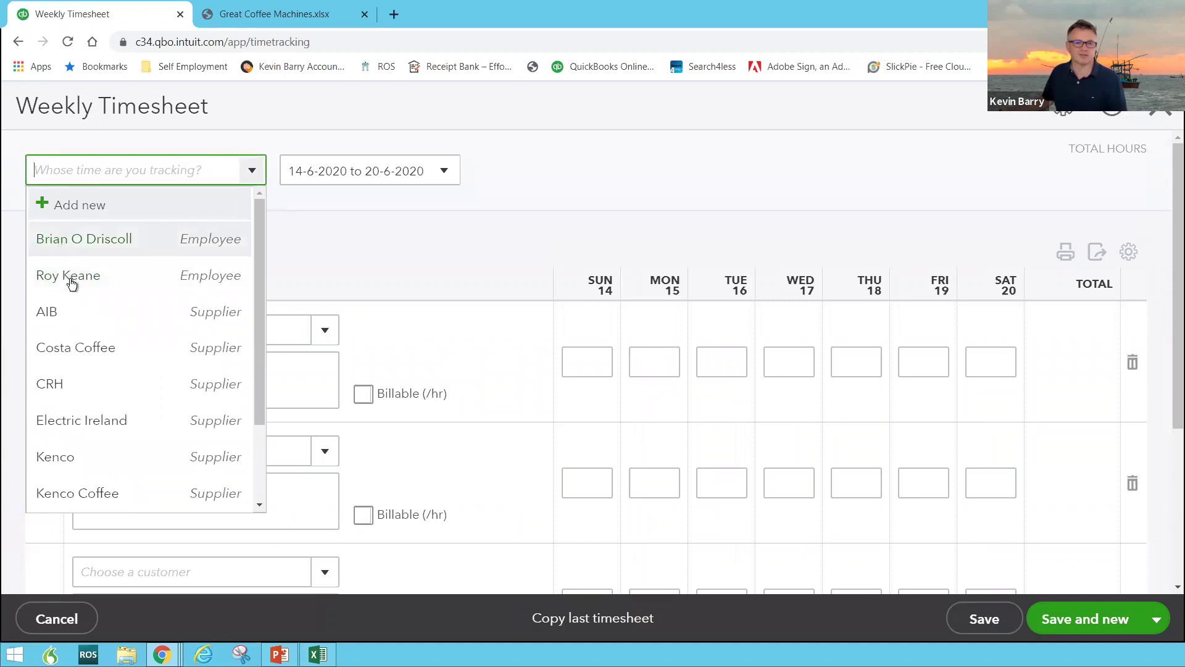
{"action": "left_click", "coordinate": [434, 287]}
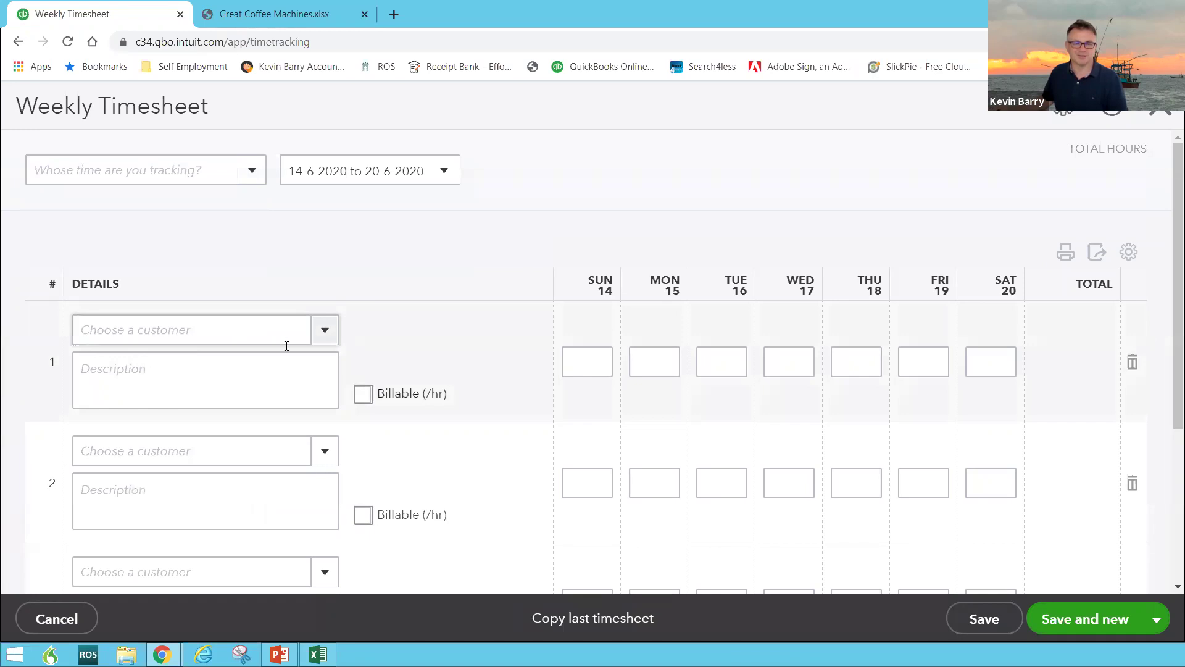
{"action": "left_click", "coordinate": [316, 337]}
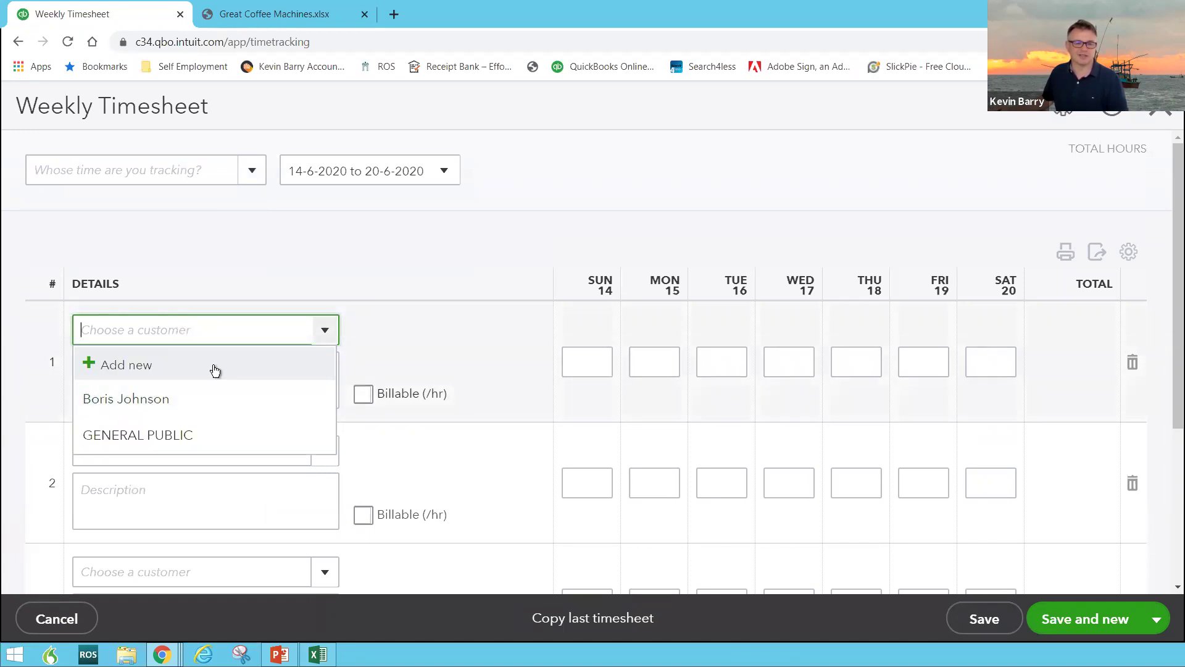
{"action": "left_click", "coordinate": [125, 412]}
Describe the first row as 'Keeping him supplied with Coffee'
{"action": "left_click", "coordinate": [635, 370]}
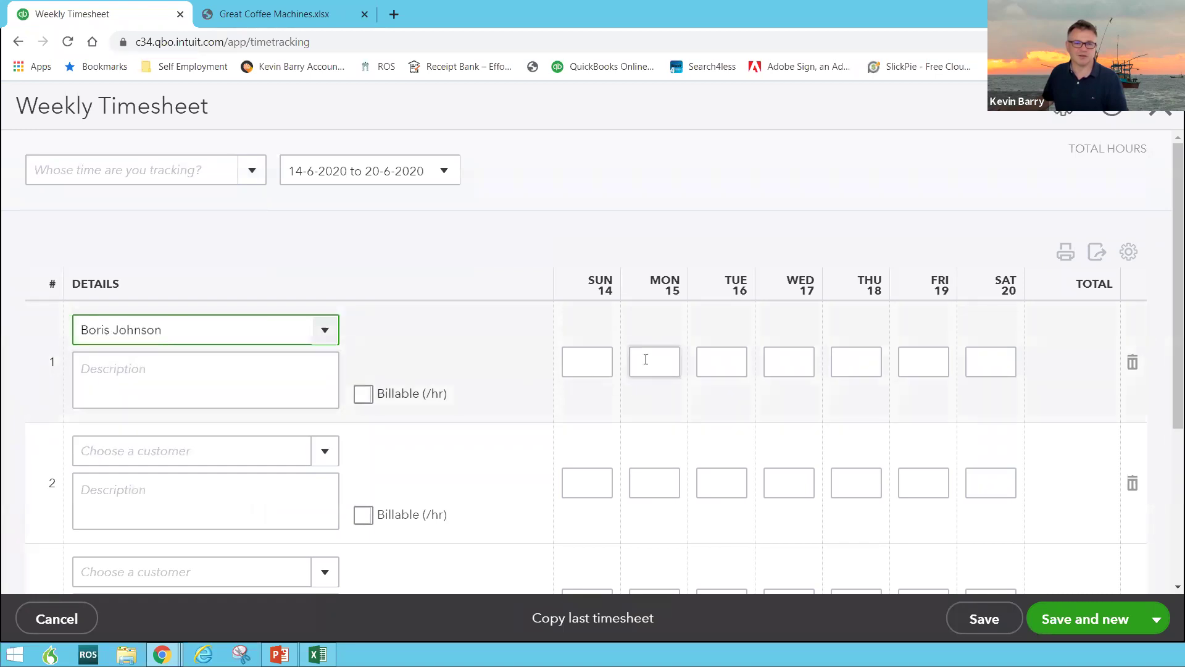
{"action": "left_click", "coordinate": [230, 387]}
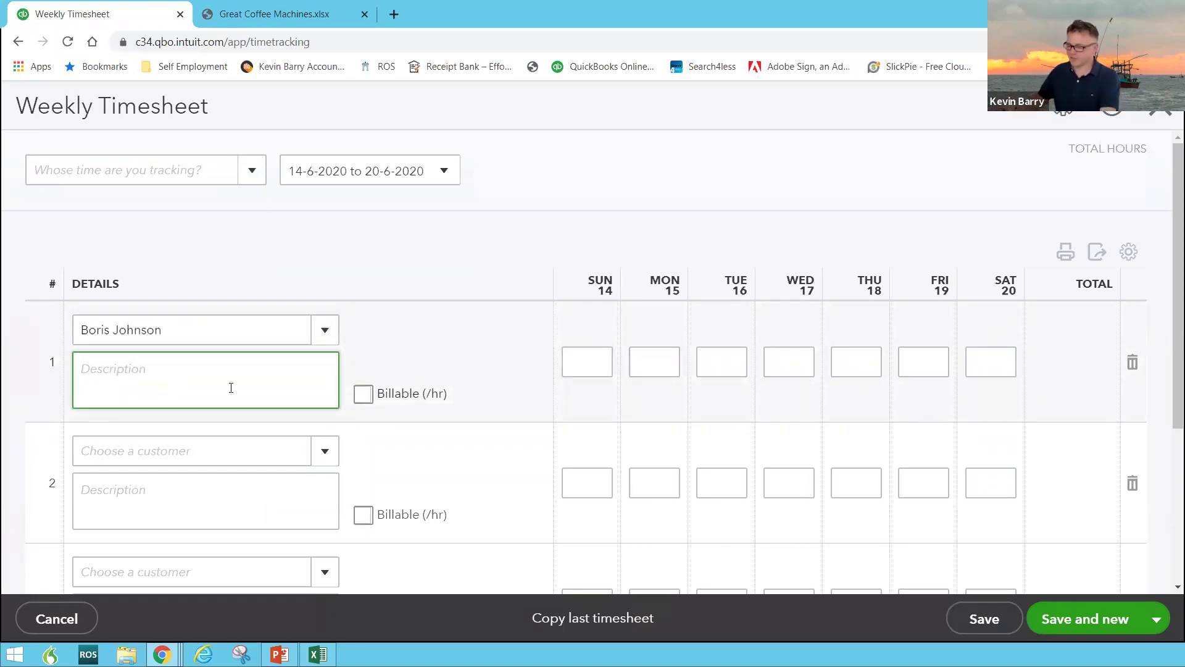
{"action": "type", "text": "Keepiong"}
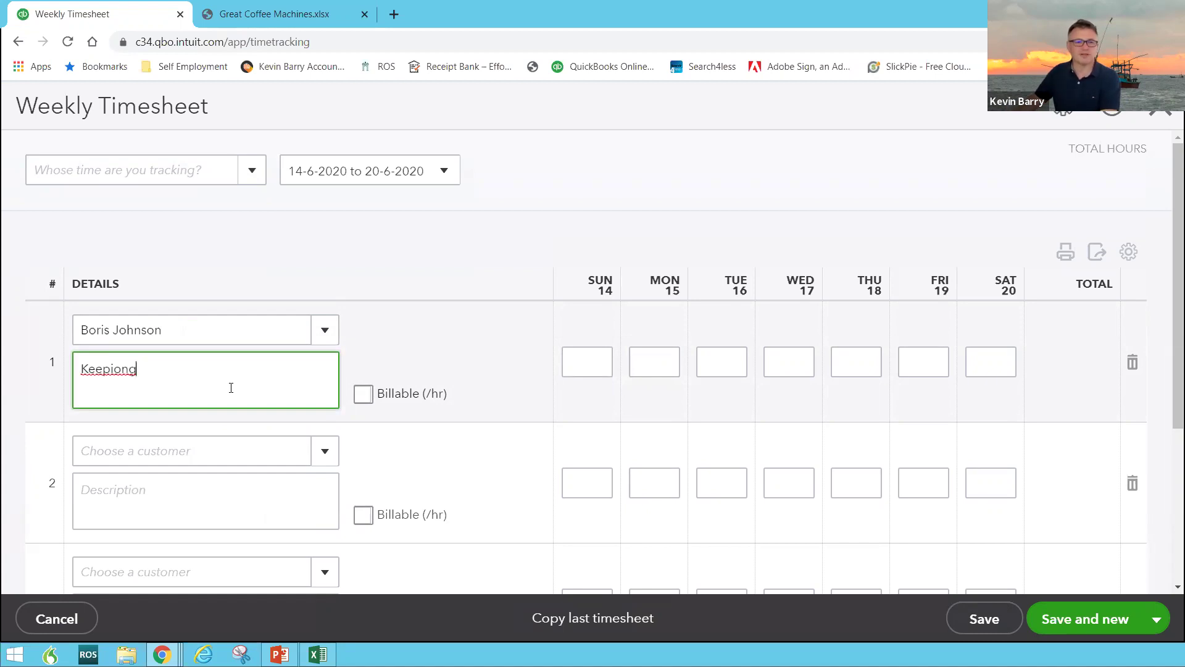
{"action": "key", "text": "BackSpace"}
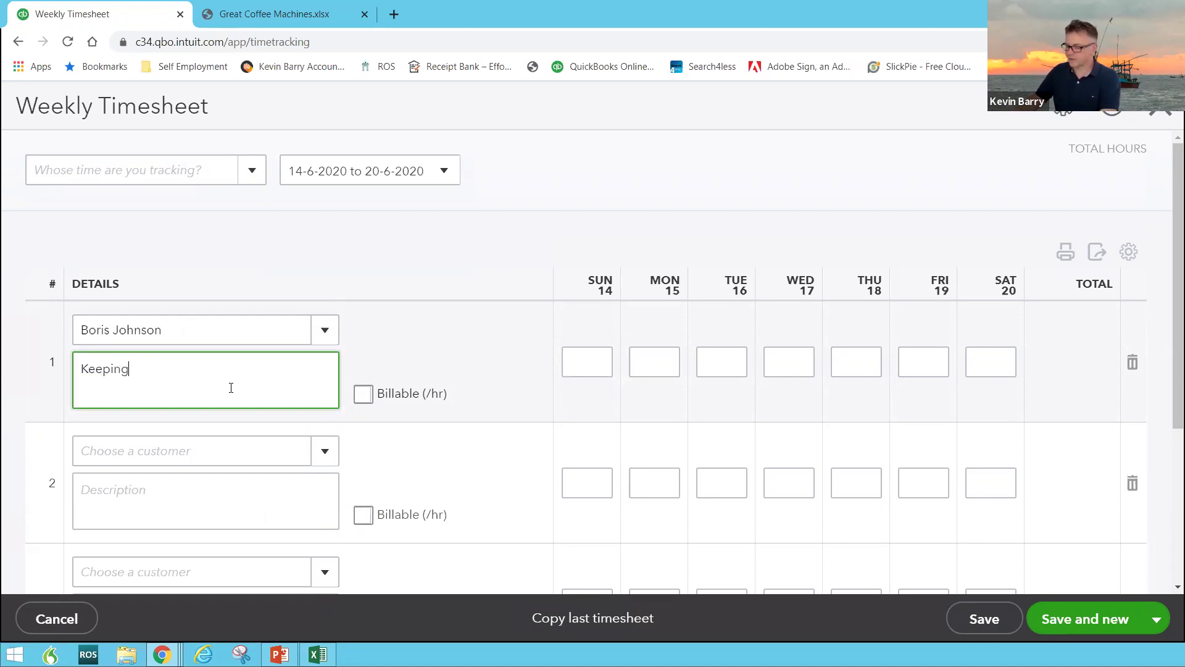
{"action": "type", "text": "ng him supplied with Coffee"}
{"action": "key", "text": "Tab"}
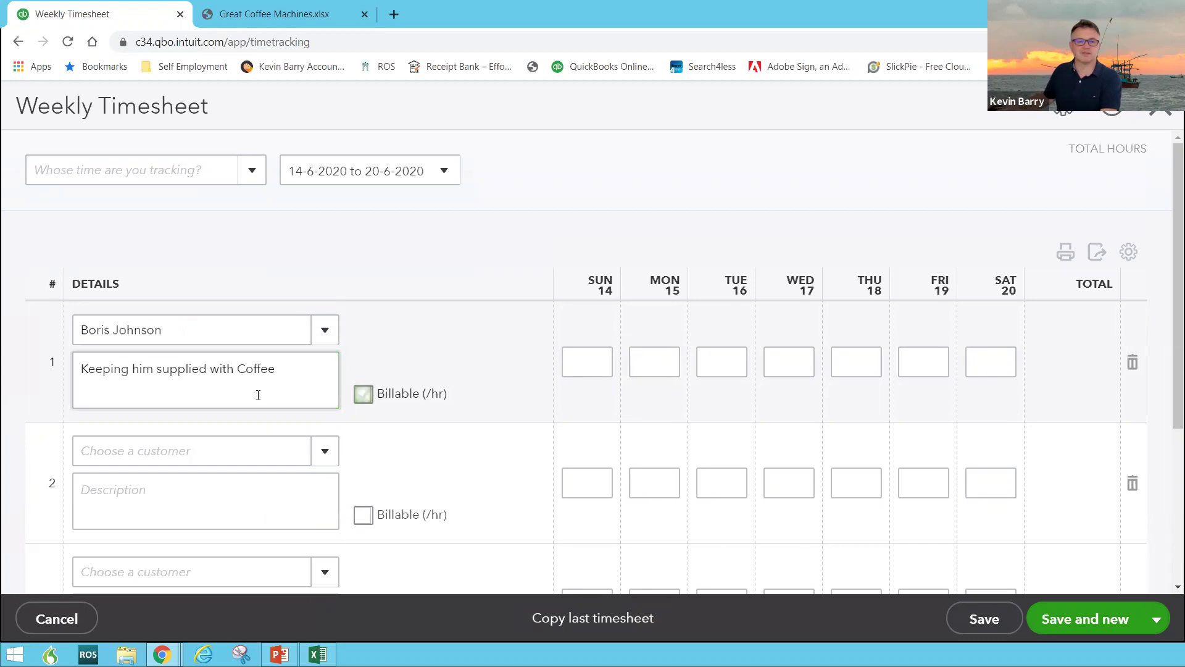
Log 8 hours on TUE 16 in the first timesheet row
{"action": "left_click", "coordinate": [726, 361]}
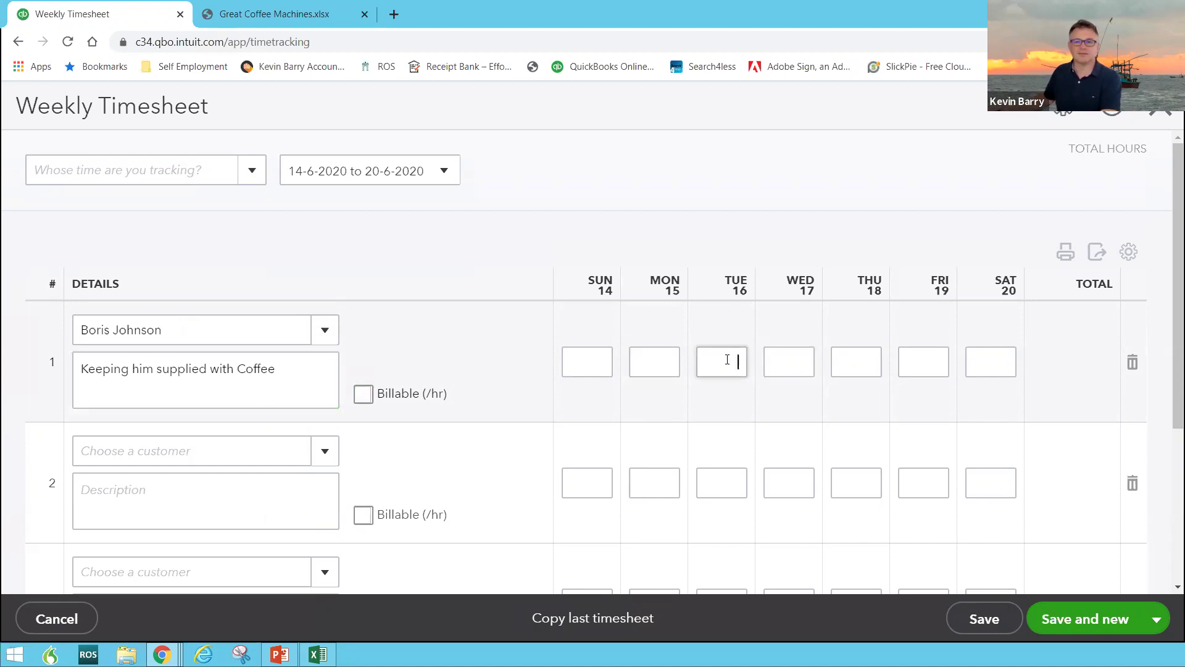
{"action": "type", "text": "8"}
{"action": "key", "text": "Tab"}
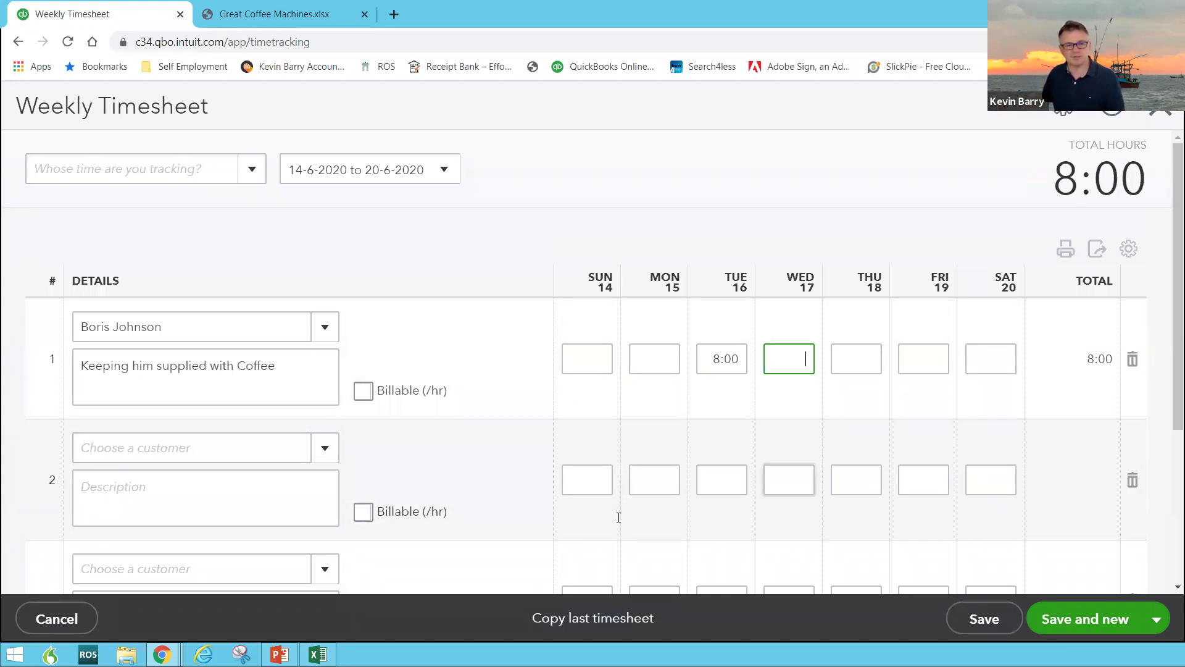
{"action": "scroll", "coordinate": [491, 403], "scroll_direction": "down", "scroll_amount": 3}
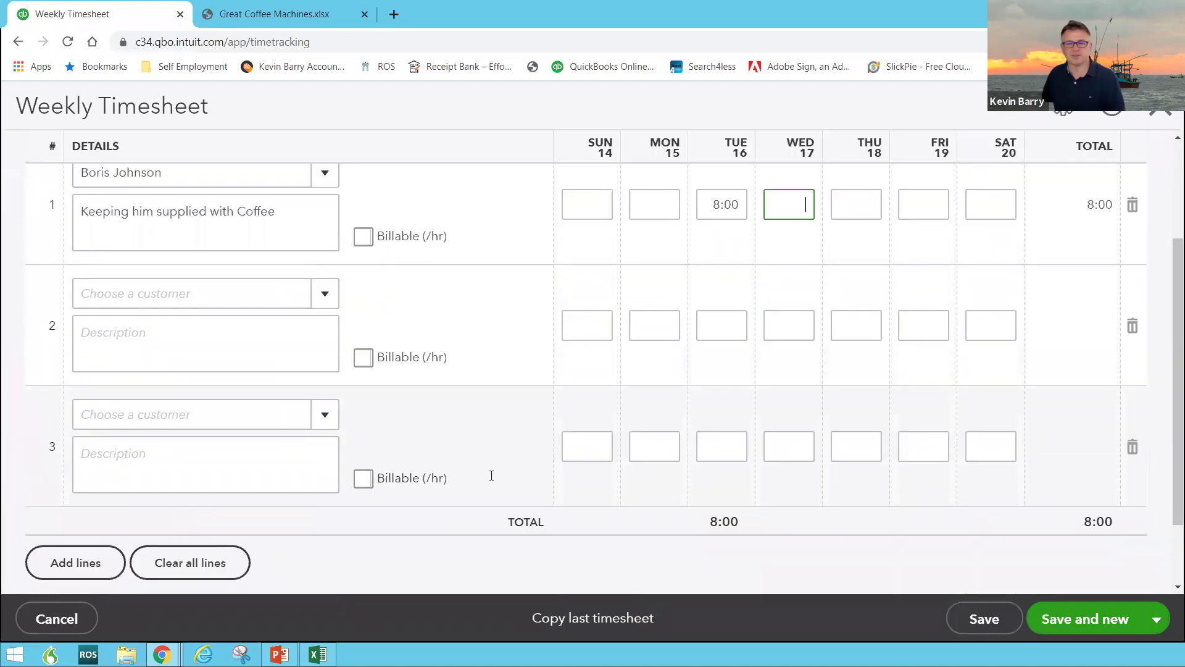
{"action": "scroll", "coordinate": [492, 472], "scroll_direction": "up", "scroll_amount": 3}
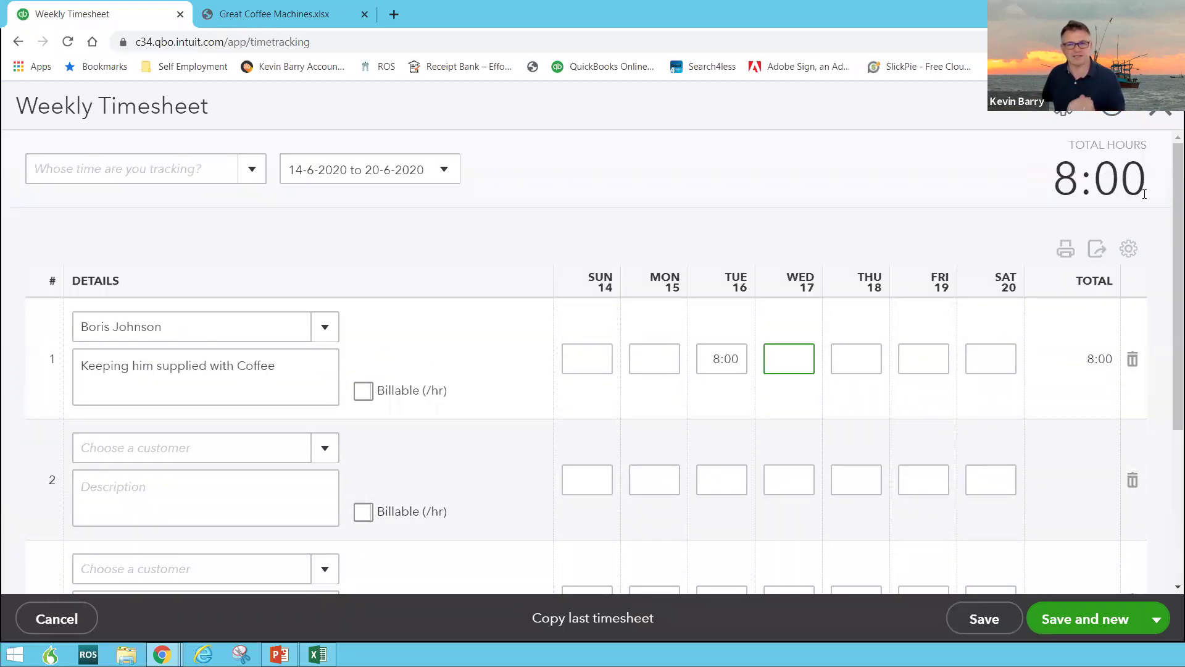
Discard the unsaved timesheet and switch to the PowerPoint presentation
{"action": "left_click", "coordinate": [1160, 112]}
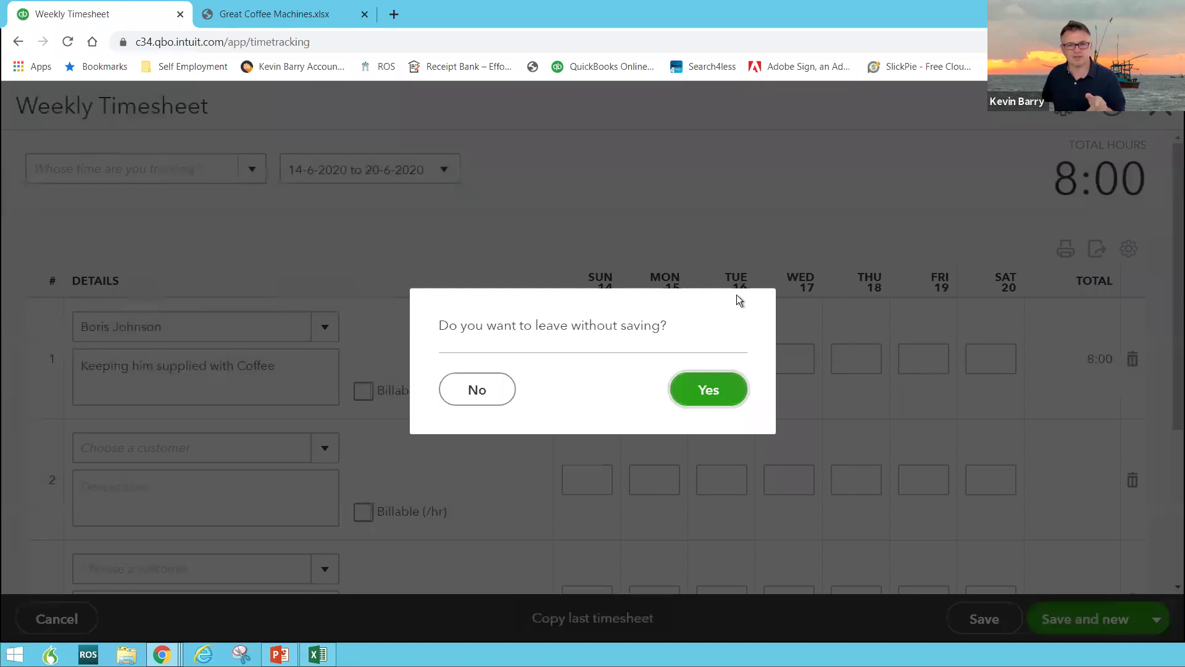
{"action": "left_click", "coordinate": [710, 391]}
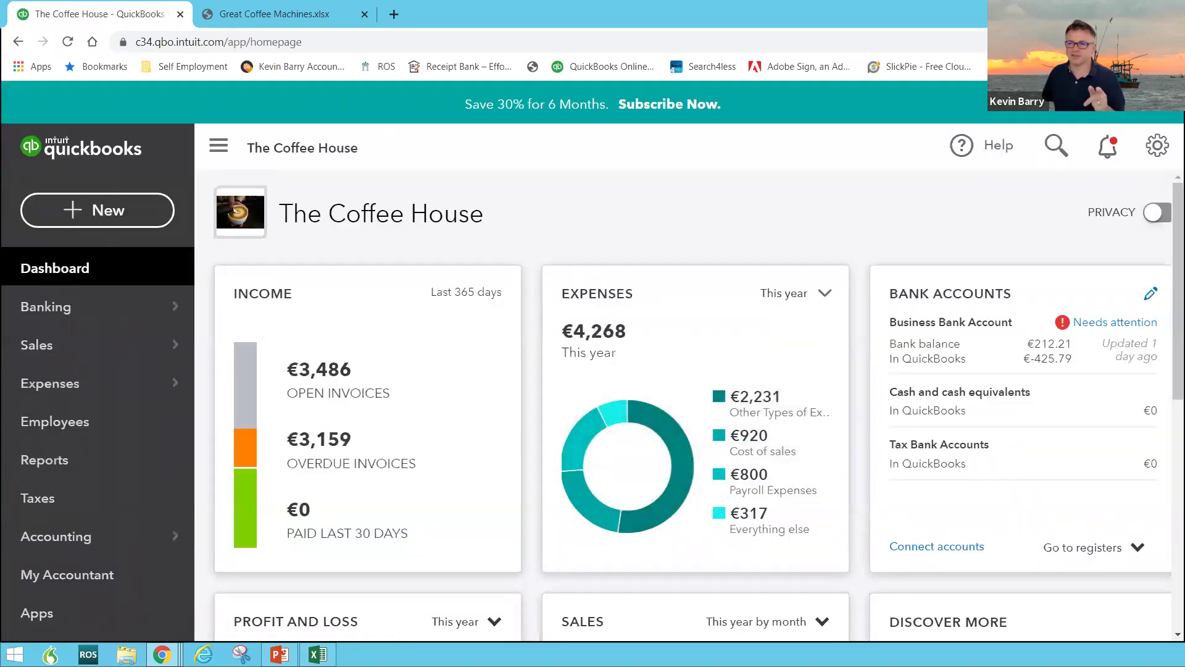
{"action": "left_click", "coordinate": [279, 654]}
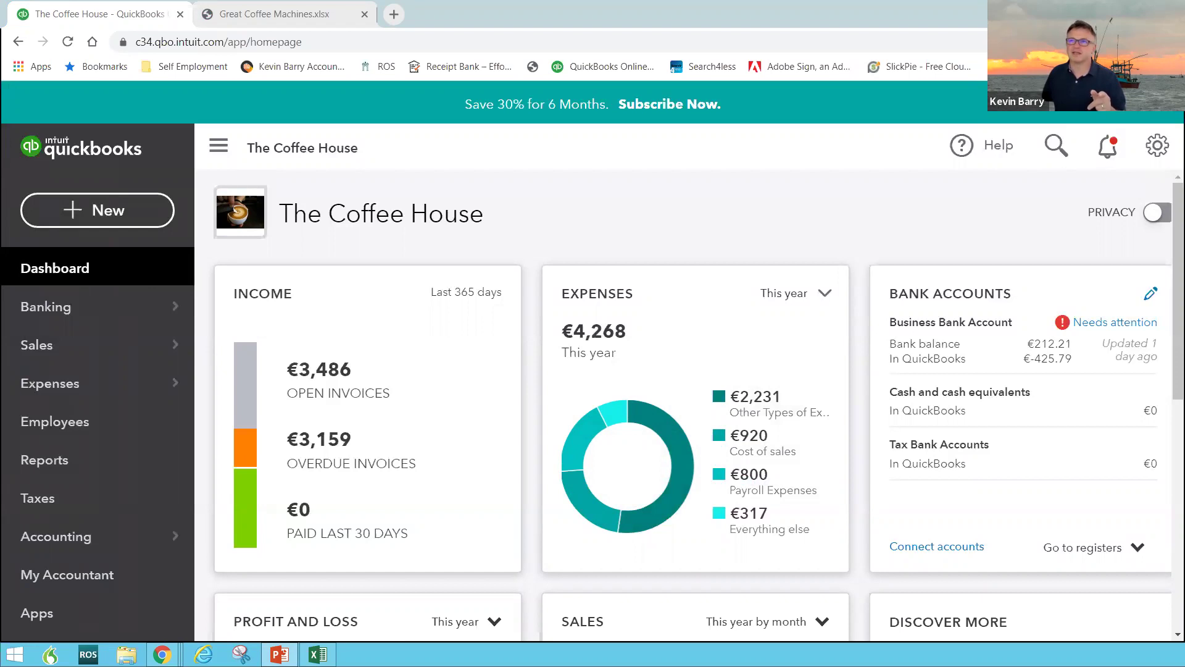
Show the Online Help slide, then open the QuickBooks Help panel
{"action": "left_click", "coordinate": [280, 654]}
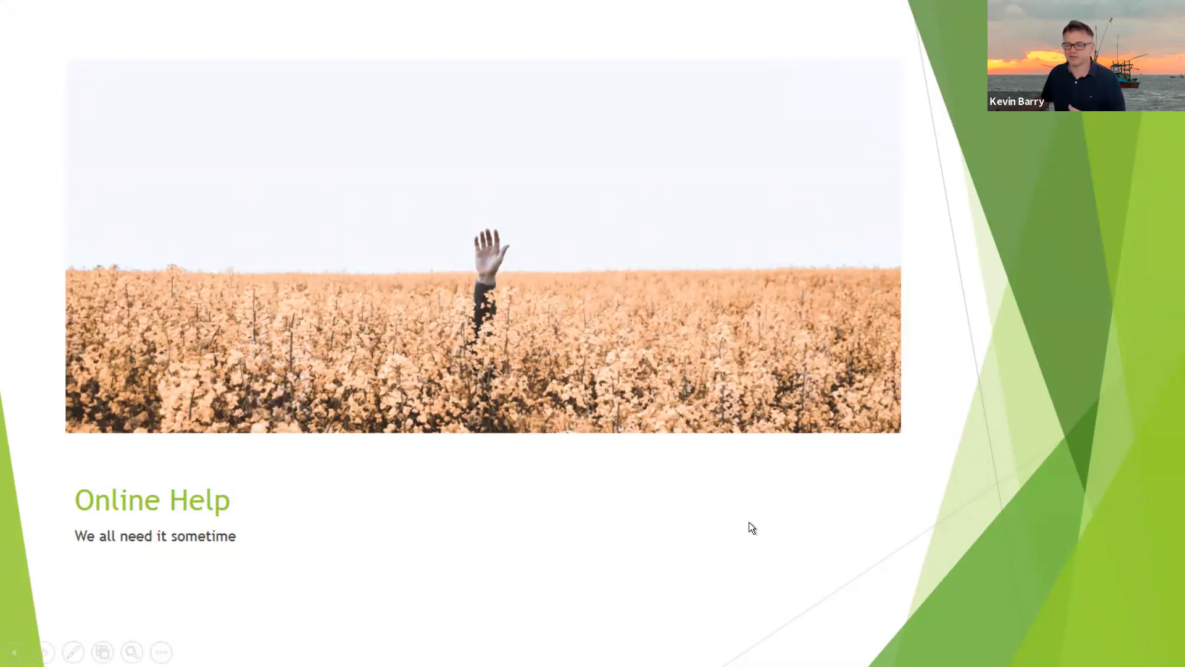
{"action": "key", "text": "alt+Tab"}
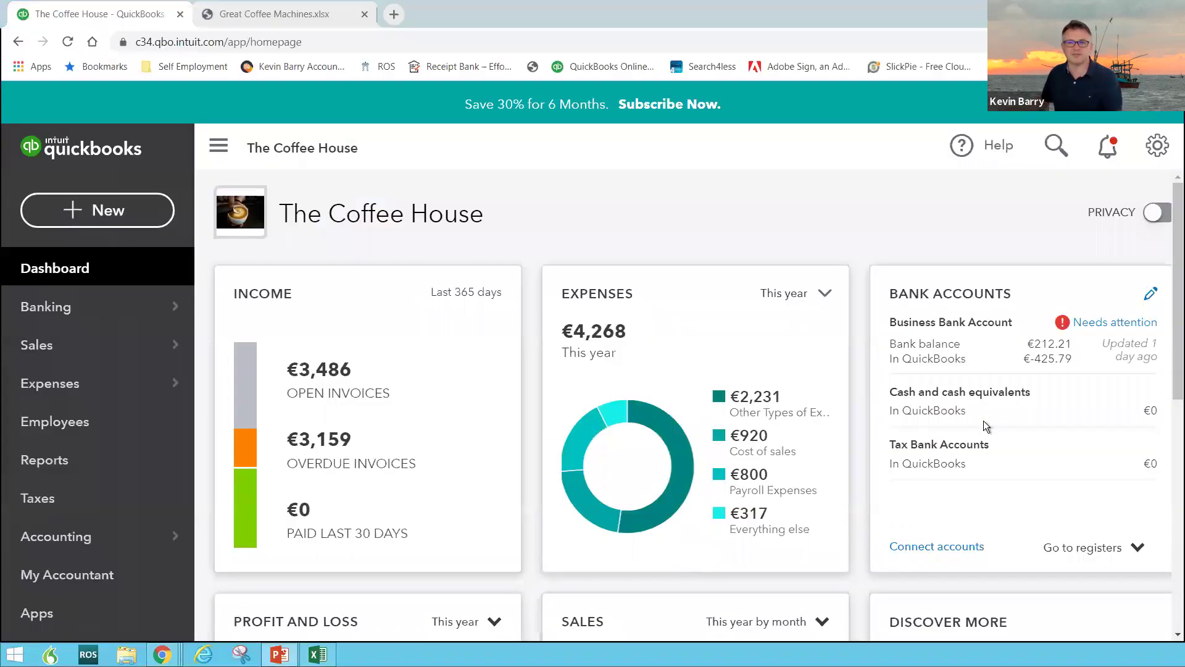
{"action": "left_click", "coordinate": [996, 148]}
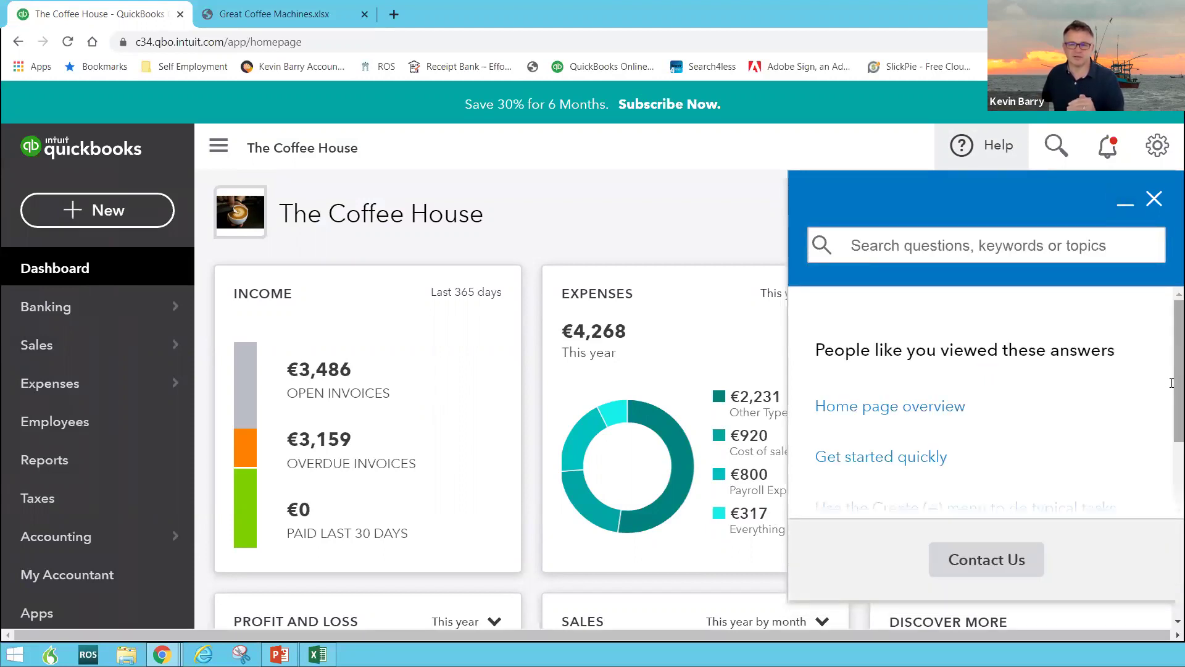
Submit the question 'The New Quickbooks' through Contact Us
{"action": "left_click_drag", "start_coordinate": [1172, 383], "coordinate": [1172, 462]}
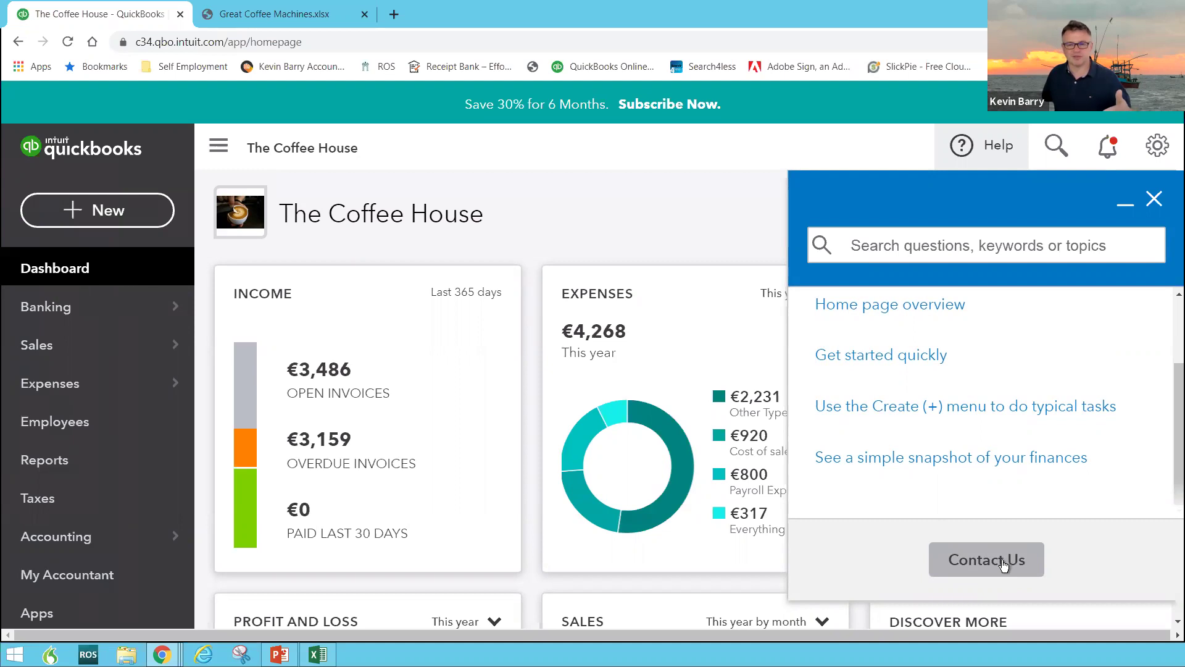
{"action": "left_click", "coordinate": [1000, 565]}
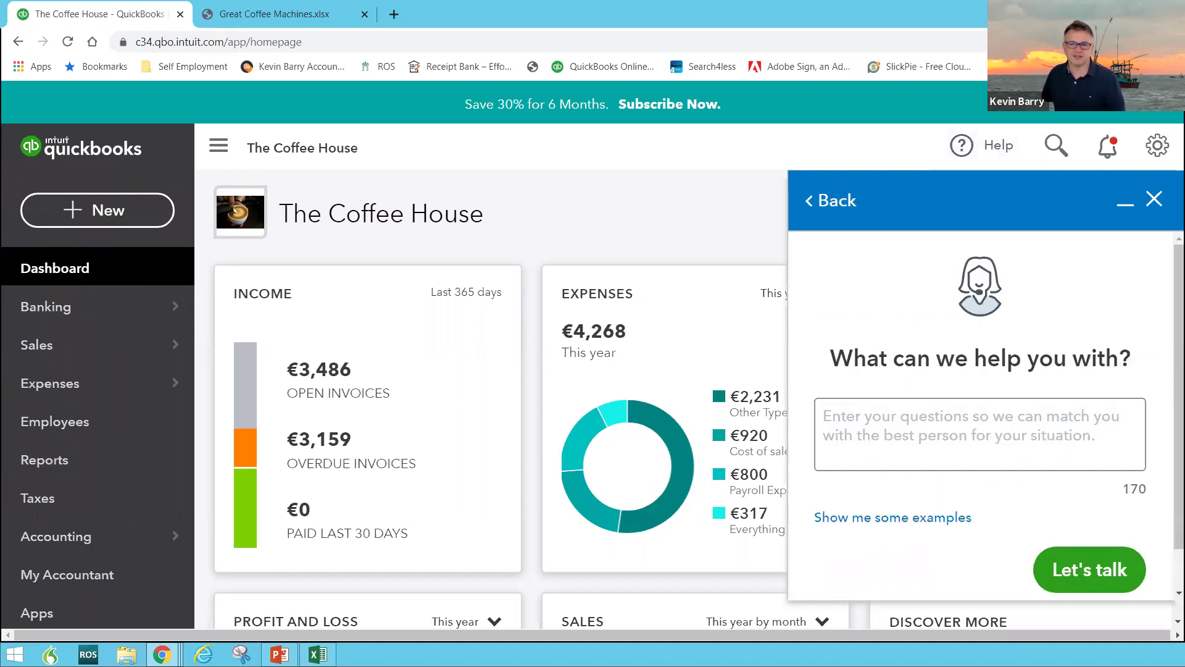
{"action": "left_click", "coordinate": [982, 438]}
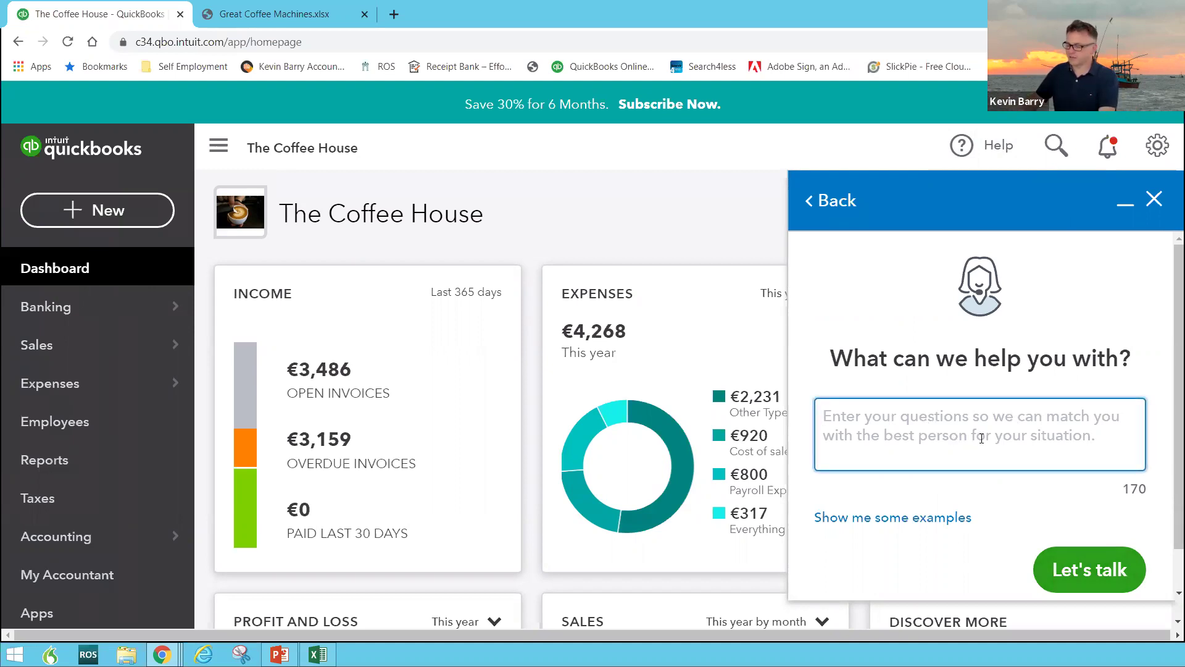
{"action": "type", "text": "The New Quickb"}
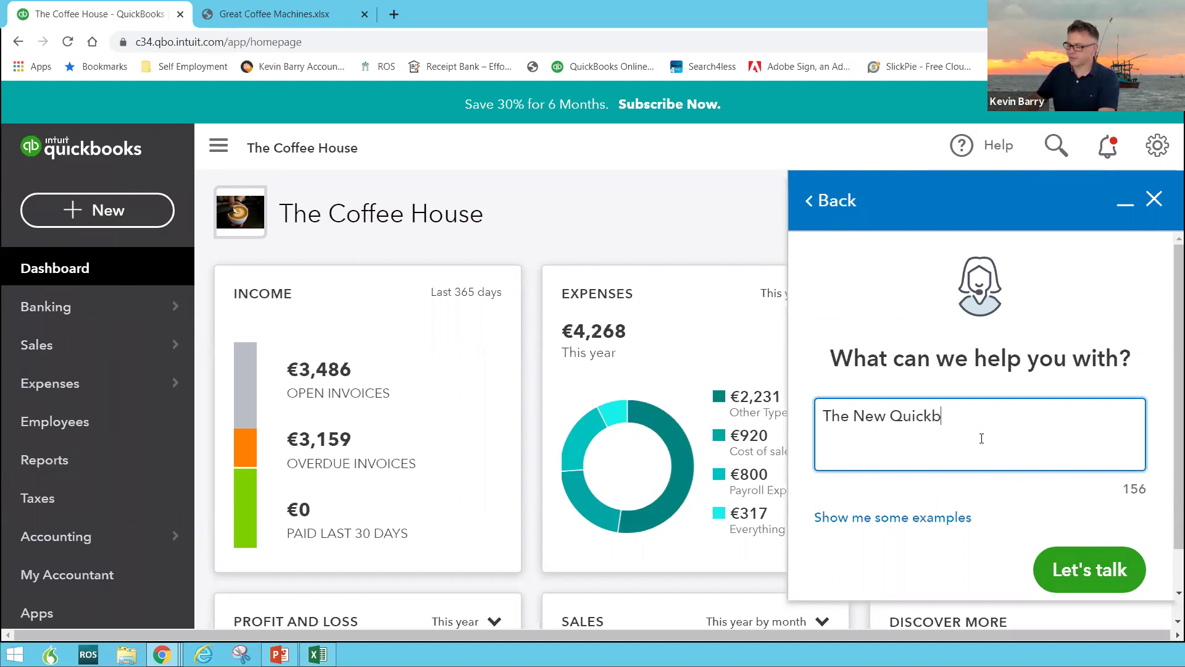
{"action": "type", "text": "ooks"}
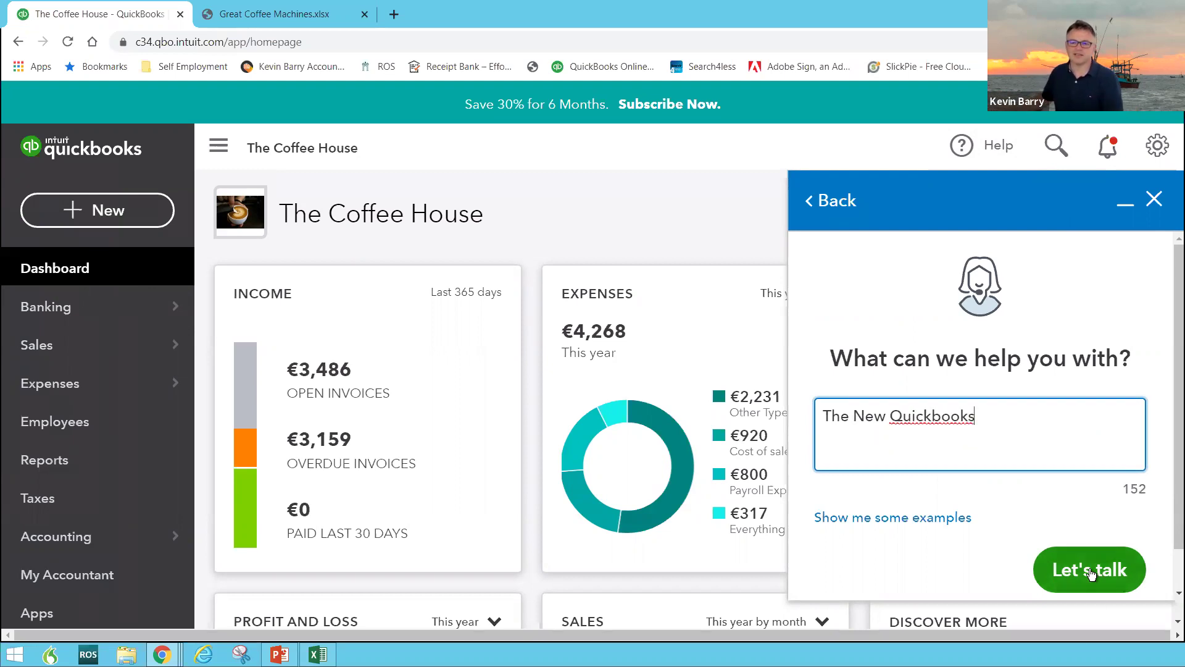
{"action": "left_click", "coordinate": [1091, 573]}
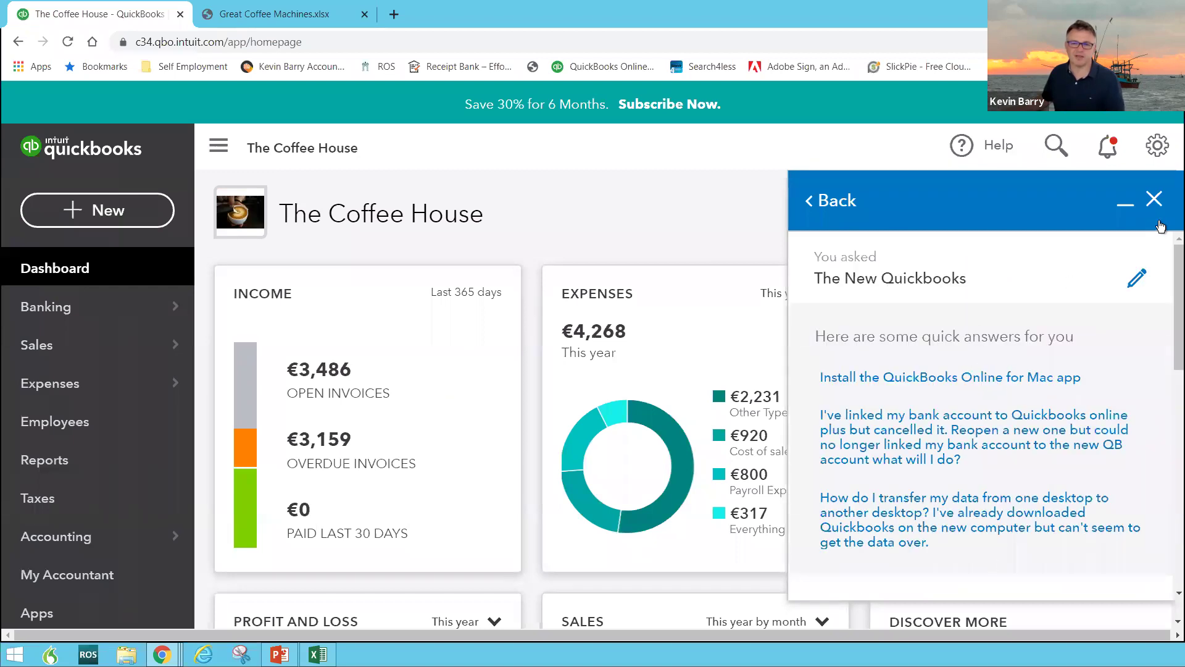
Review the offered contact options, then close the Help panel
{"action": "scroll", "coordinate": [980, 388], "scroll_direction": "down", "scroll_amount": 5}
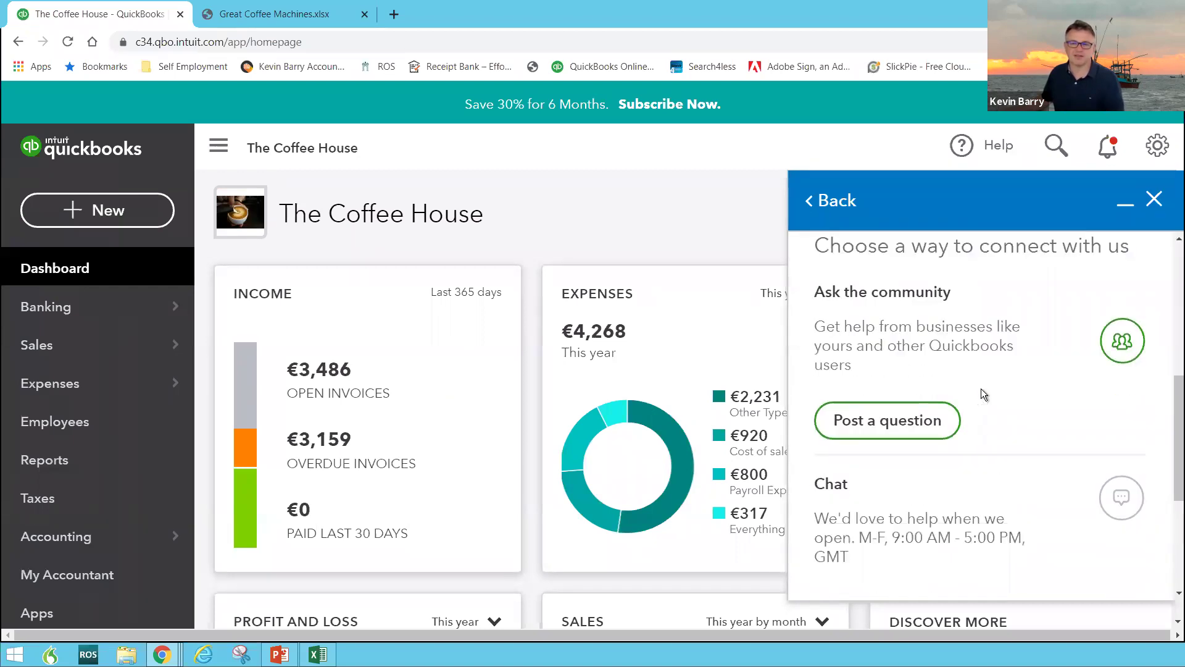
{"action": "scroll", "coordinate": [981, 393], "scroll_direction": "down", "scroll_amount": 3}
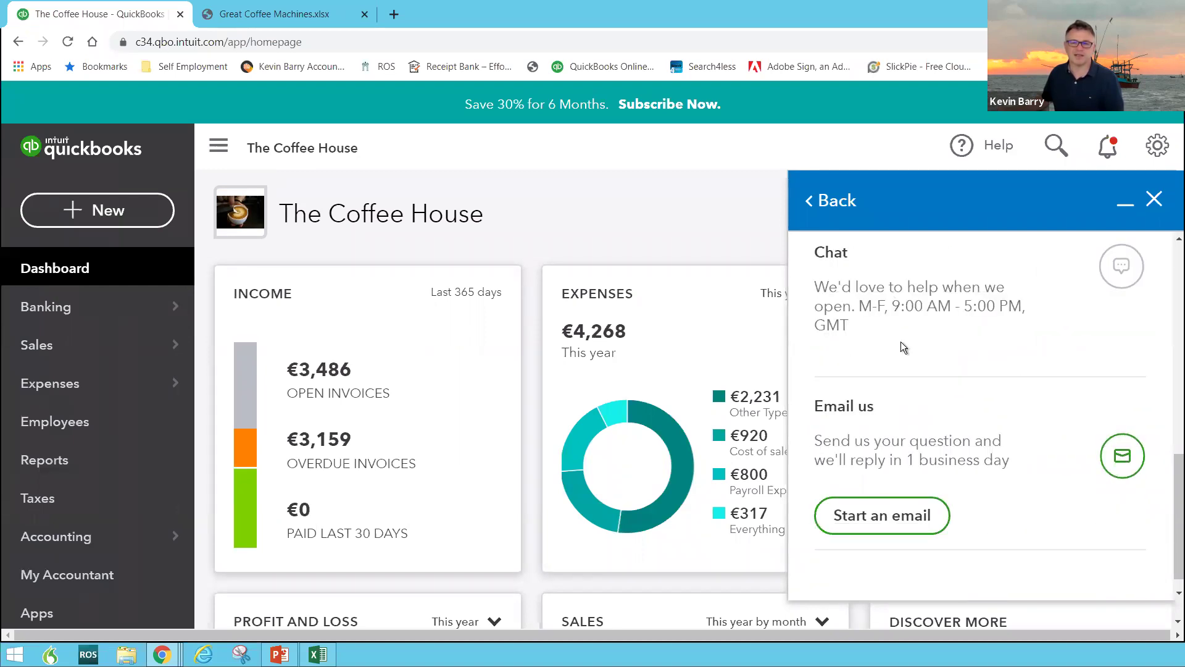
{"action": "left_click", "coordinate": [1154, 199]}
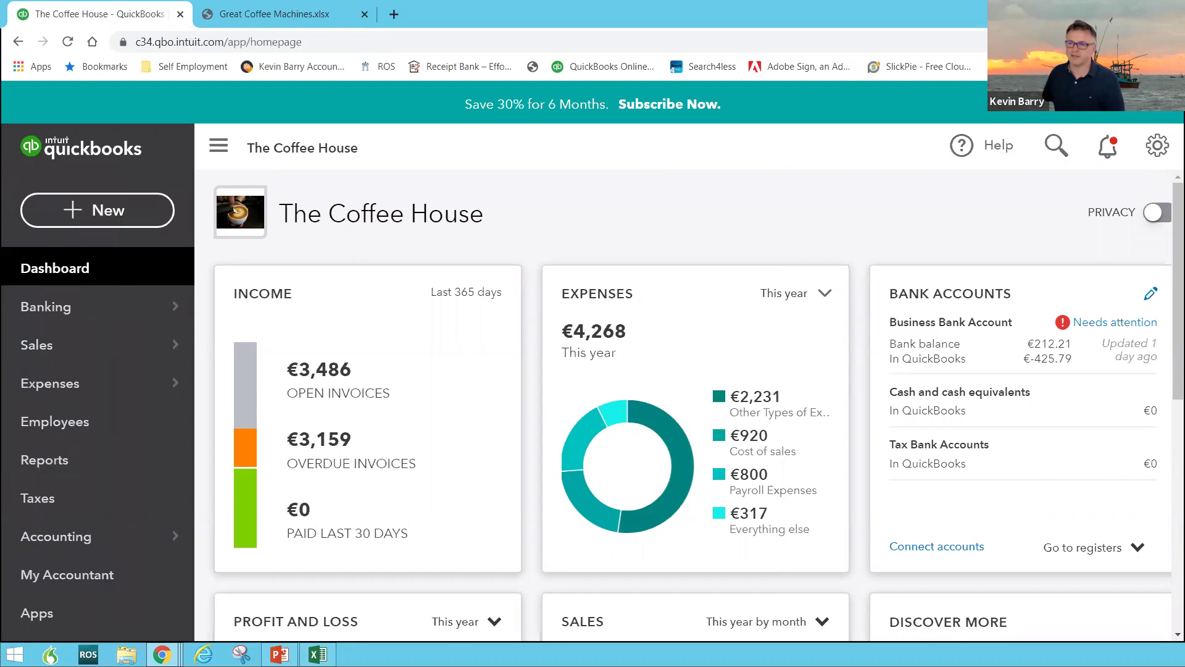
Resume the slideshow and advance to the 'Quickbooks The Ireland Version!' slide
{"action": "key", "text": "alt+Tab"}
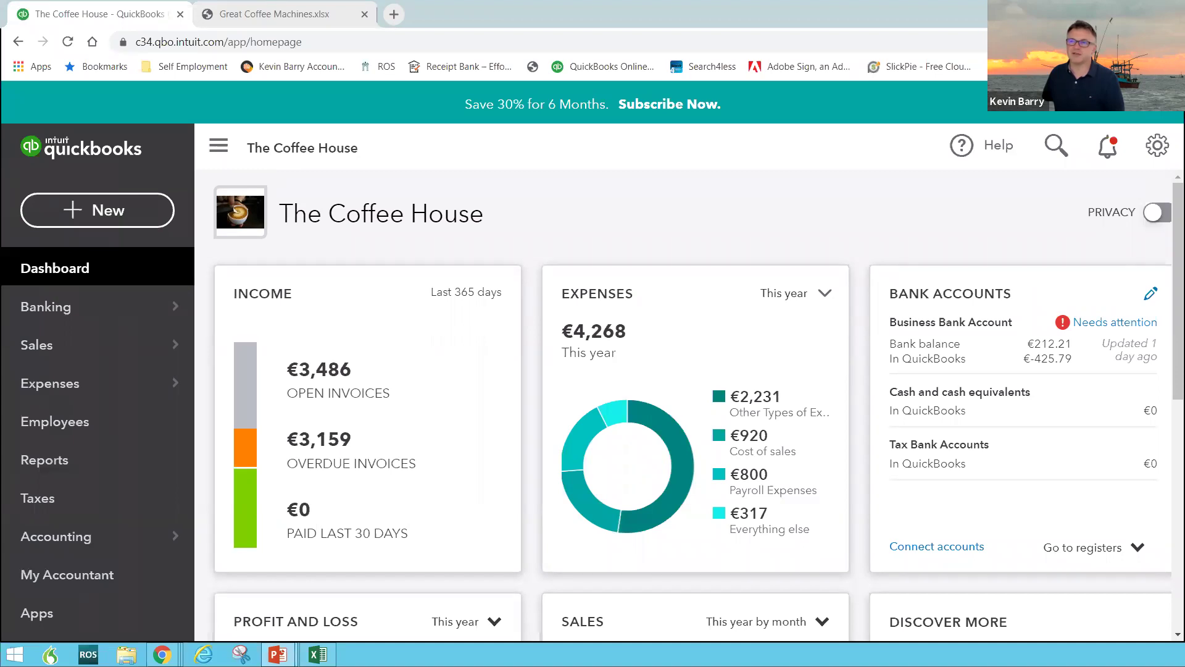
{"action": "key", "text": "alt+Tab"}
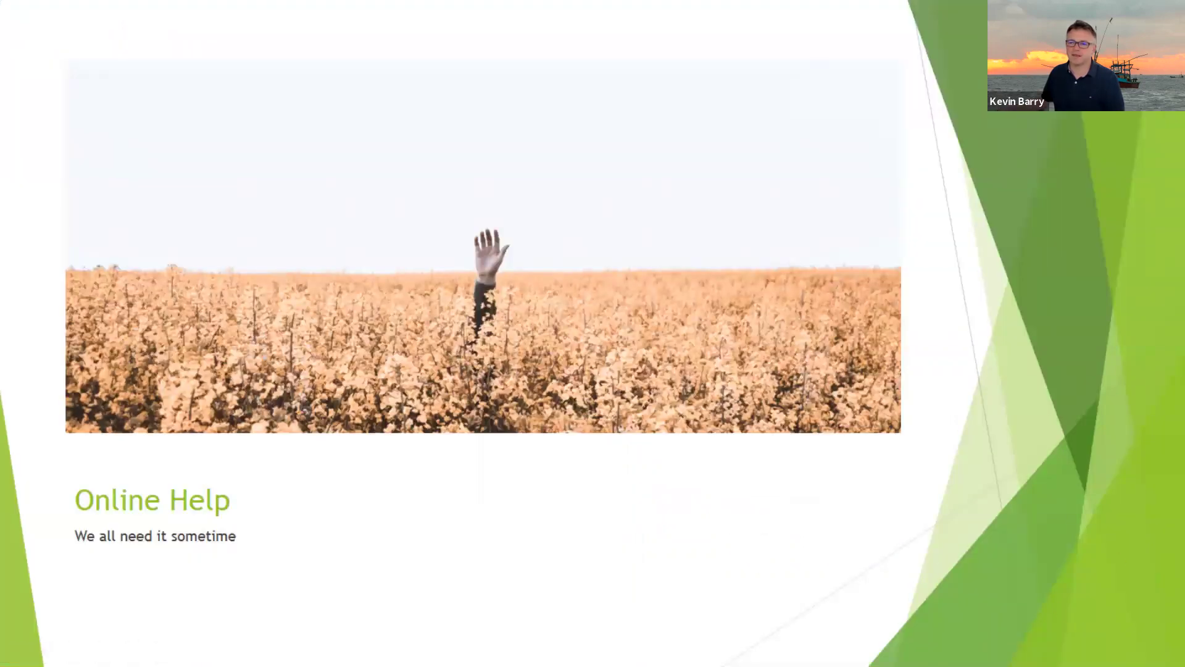
{"action": "key", "text": "Right"}
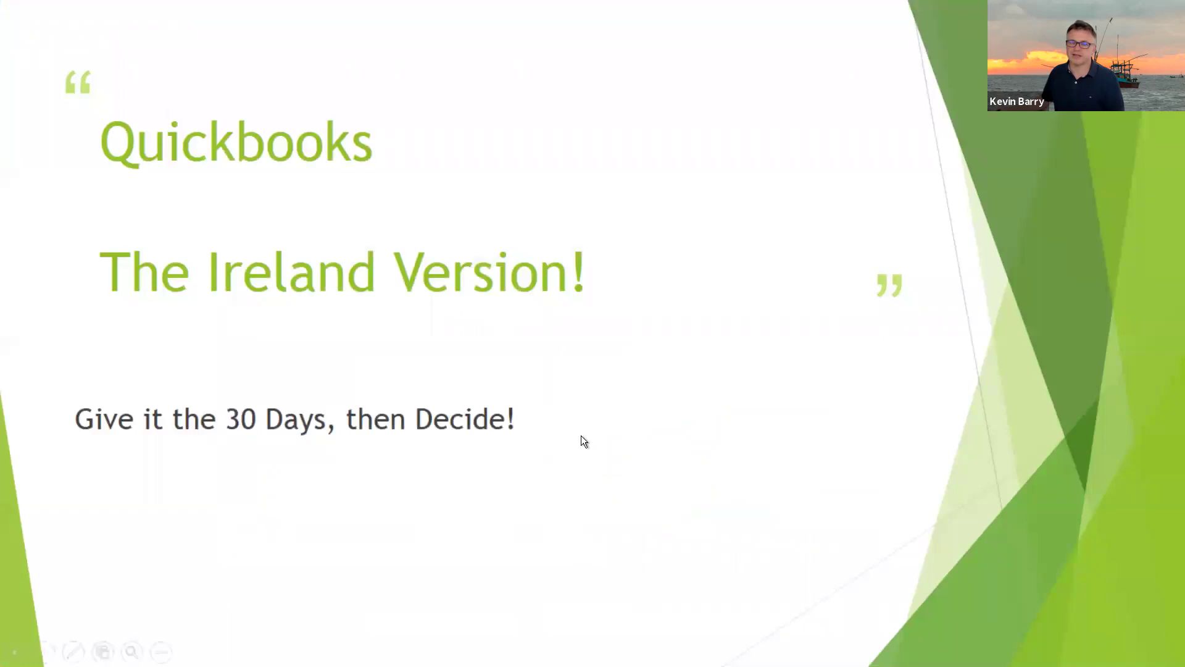